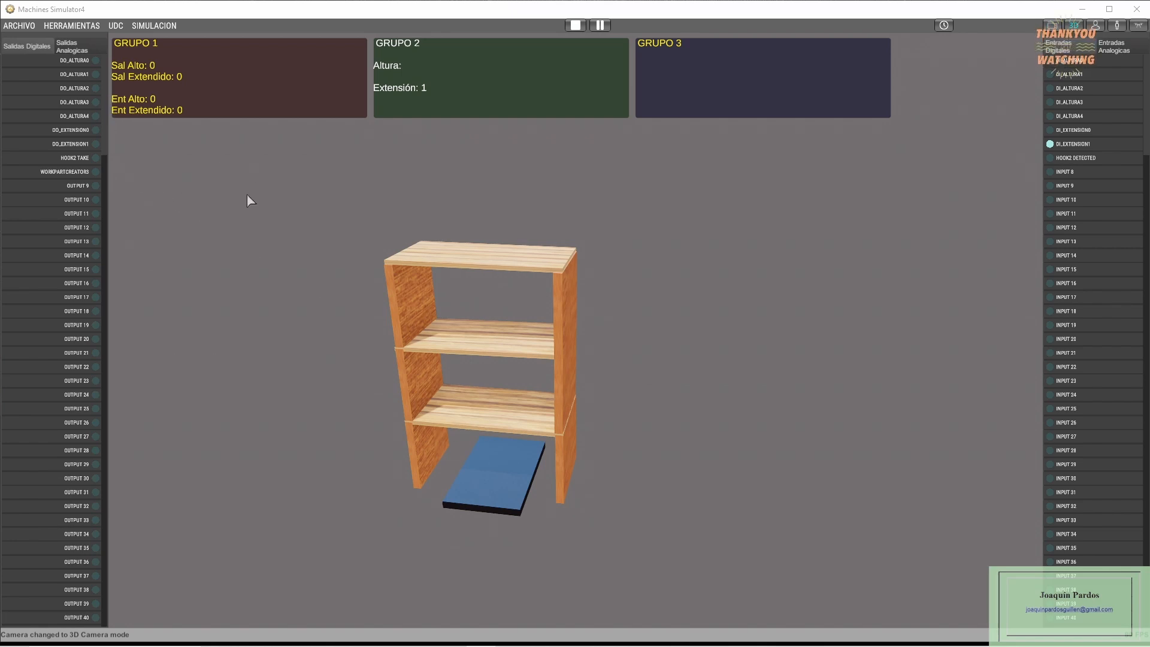
# - Raise the elevator platform to height 1 under the shelving unit and activate its hook to take the unit
pyautogui.click(78, 77)
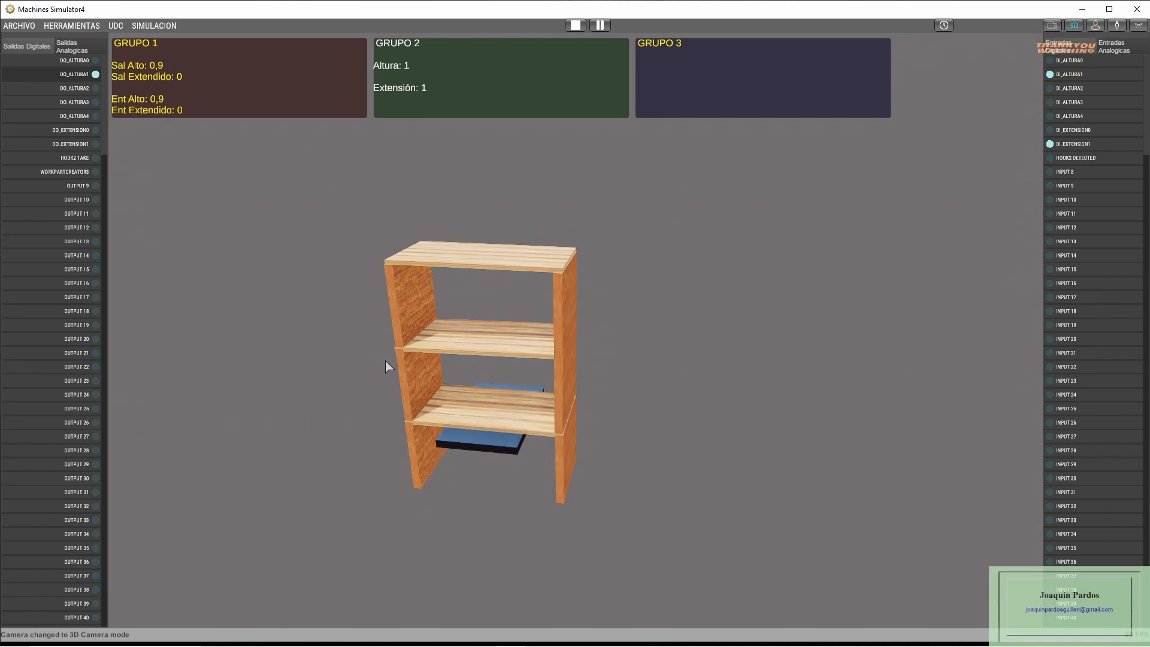
pyautogui.moveTo(388, 357); pyautogui.dragTo(385, 346, button='right')
pyautogui.moveTo(386, 342); pyautogui.dragTo(382, 334, button='middle')
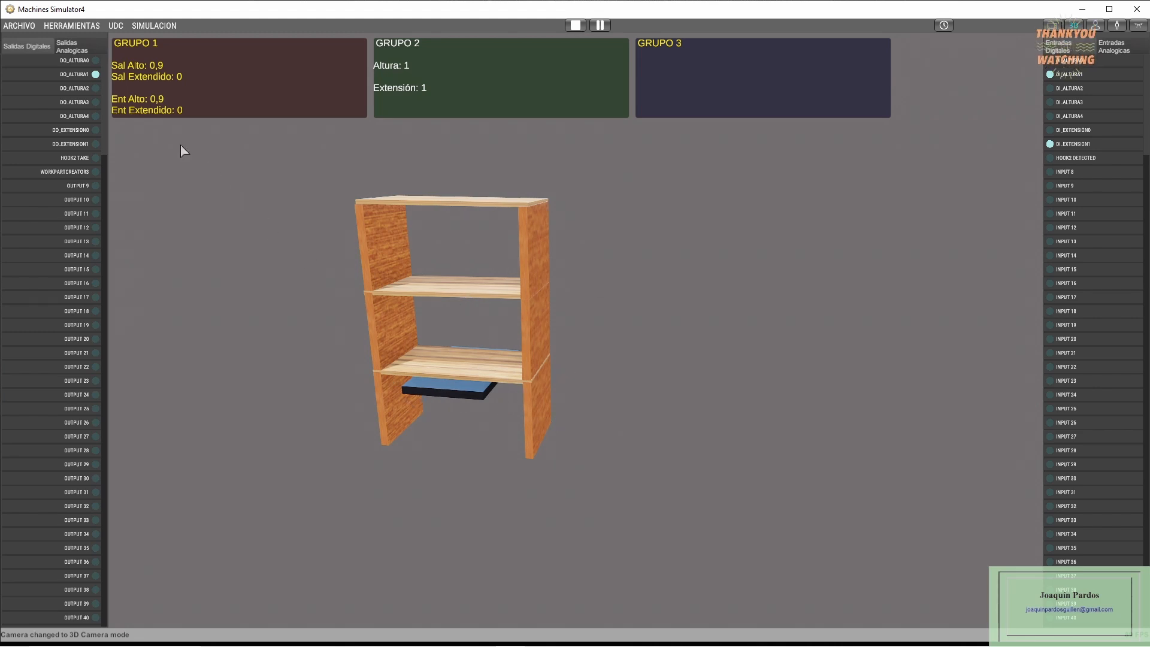
pyautogui.click(71, 159)
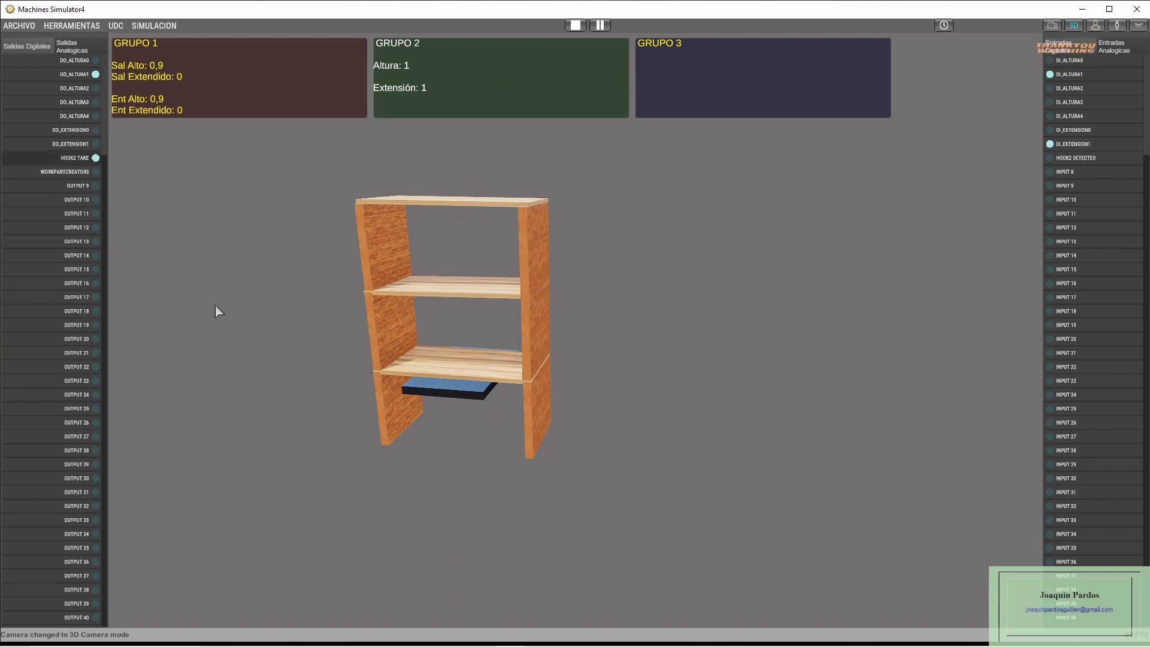
# - Test the vertical travel with the hooked shelving unit: lift it to height 2, lower it to height 1 and lift it to height 2 again
pyautogui.click(73, 89)
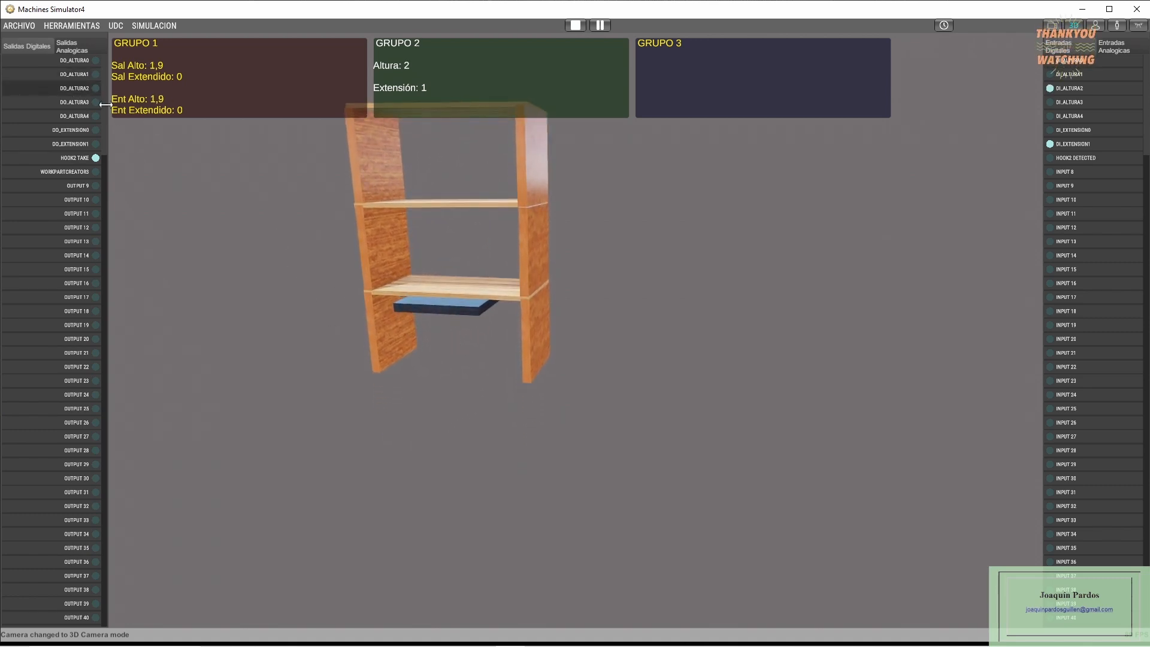
pyautogui.click(84, 78)
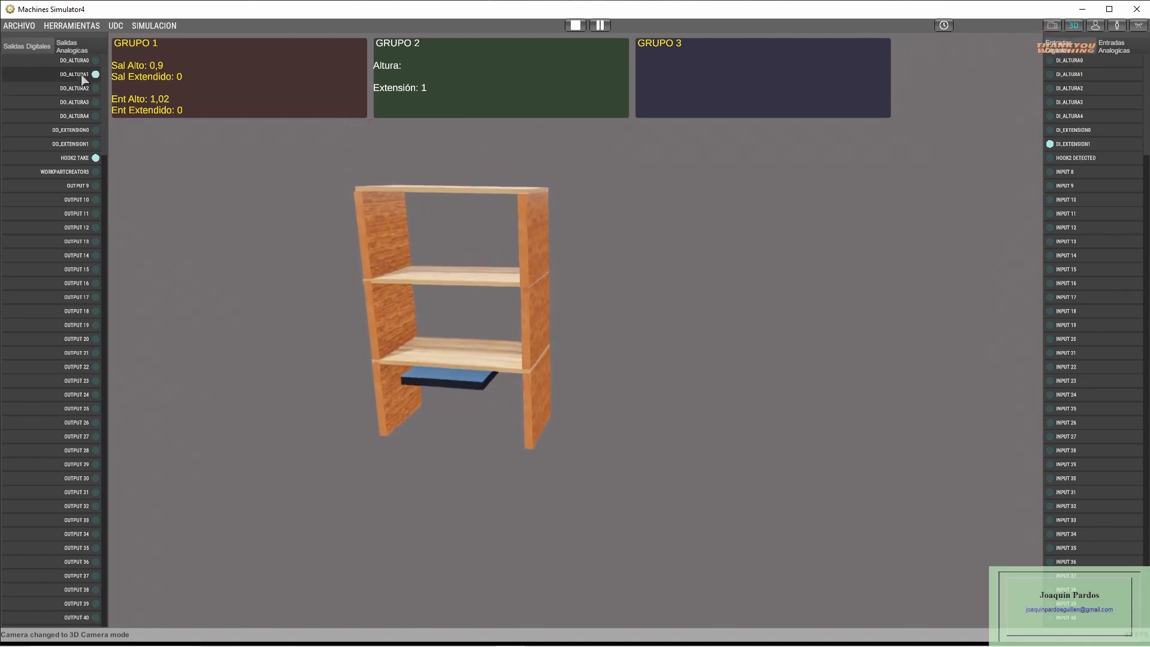
pyautogui.click(82, 90)
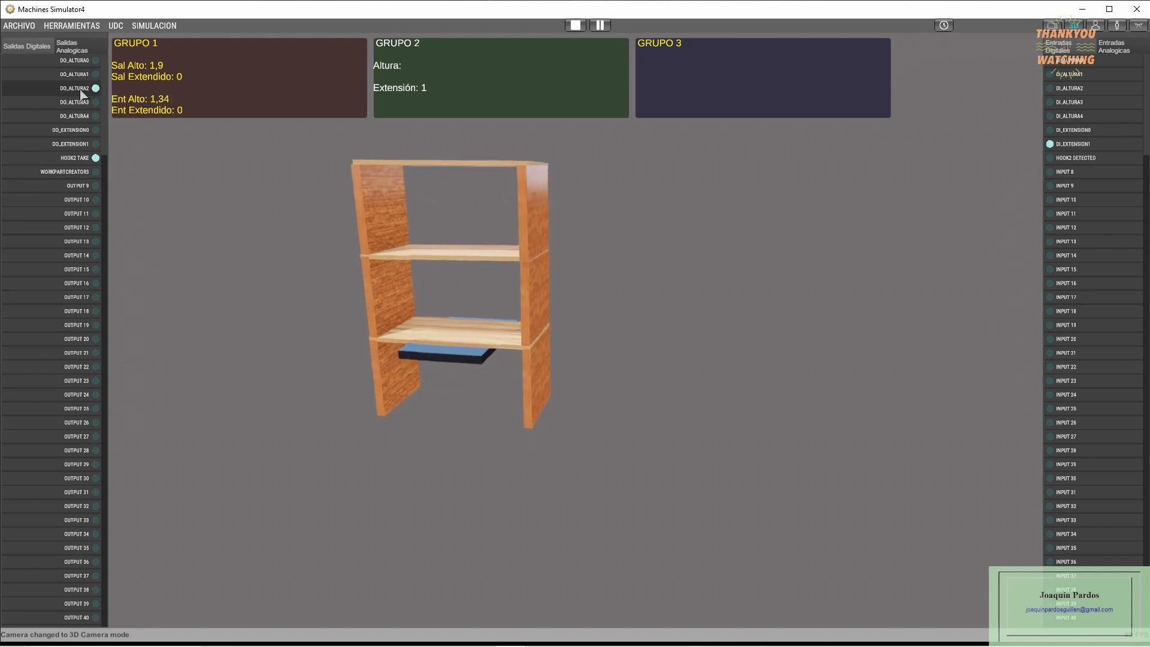
# - Move the hooked shelving unit to extension 0 and back to extension 1, then set it down at height 1 and release the hook
pyautogui.click(82, 131)
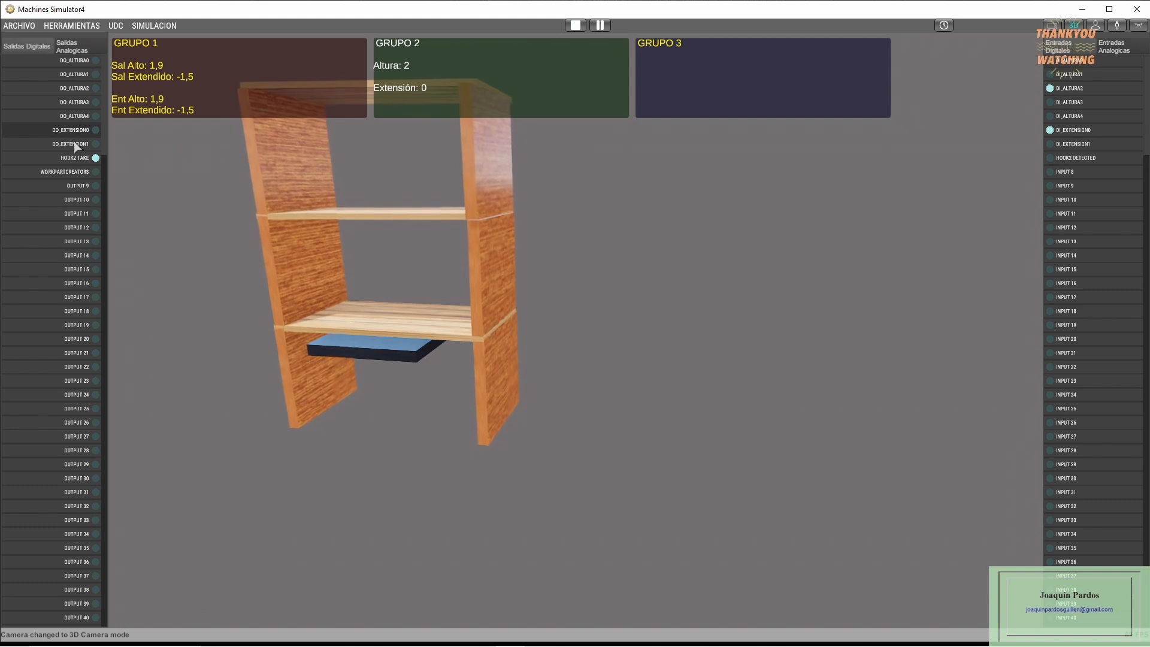
pyautogui.click(75, 145)
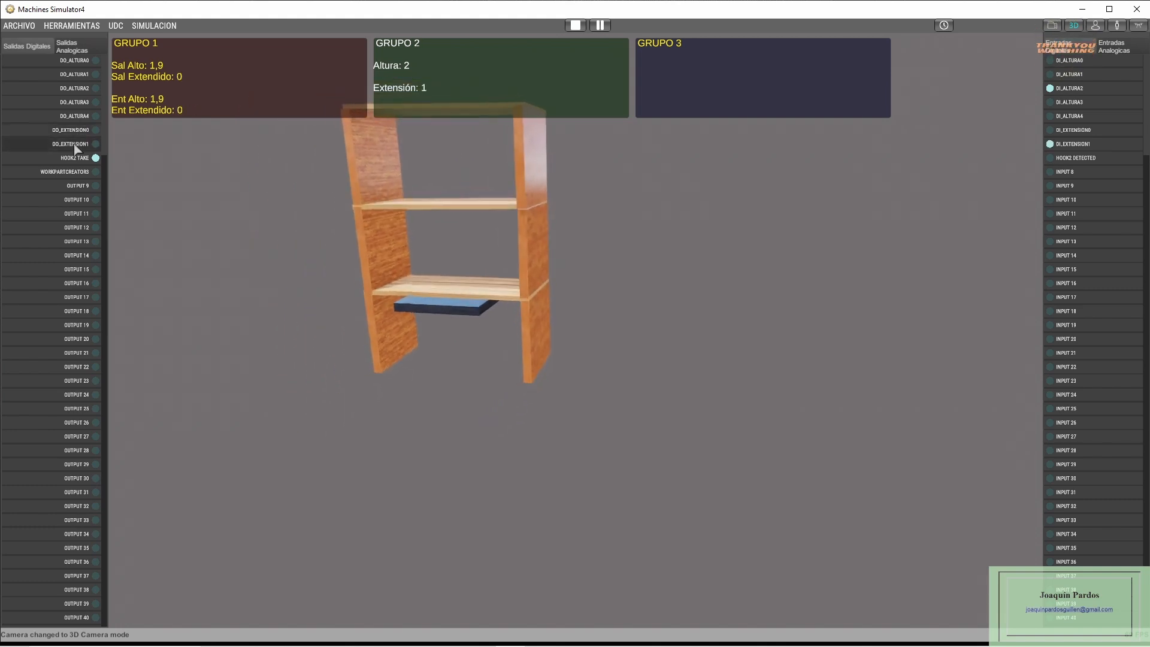
pyautogui.click(81, 75)
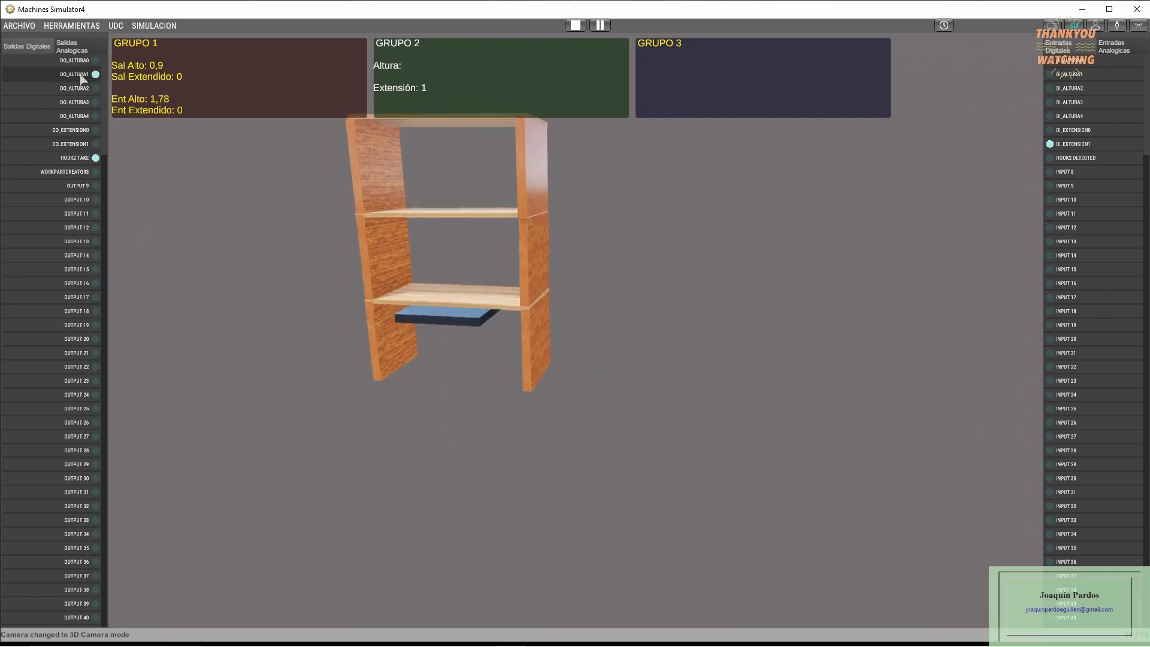
pyautogui.click(79, 158)
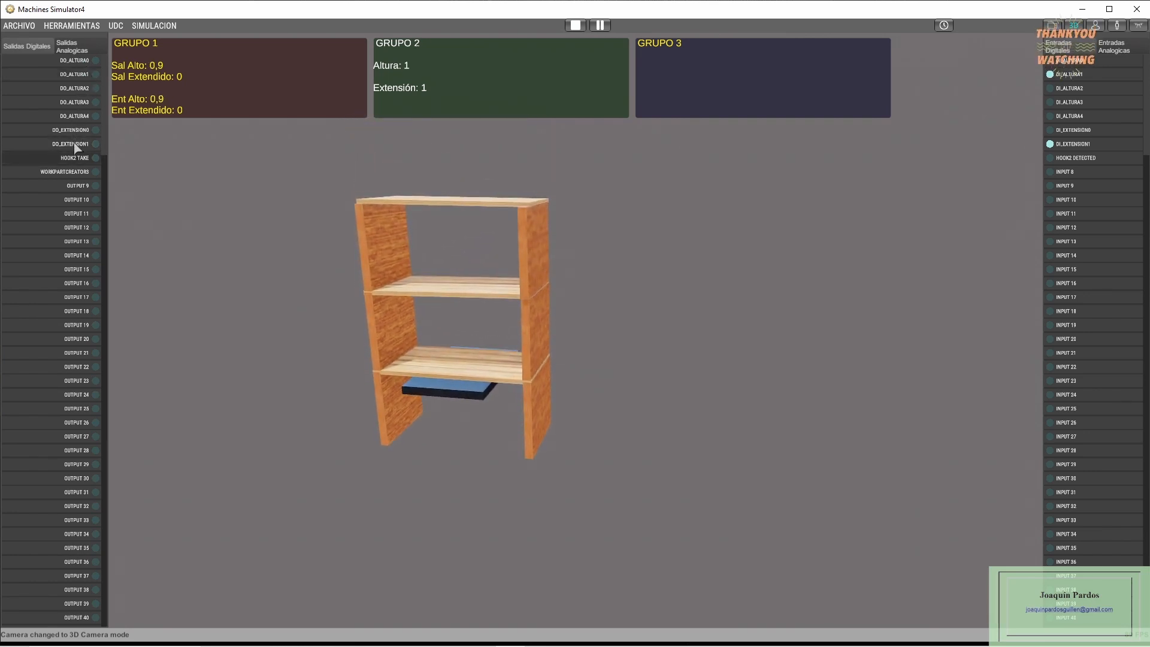
# - Reposition the empty platform inside the shelving unit at height 2 by way of extension 0, and activate the hook at extension 1
pyautogui.click(82, 131)
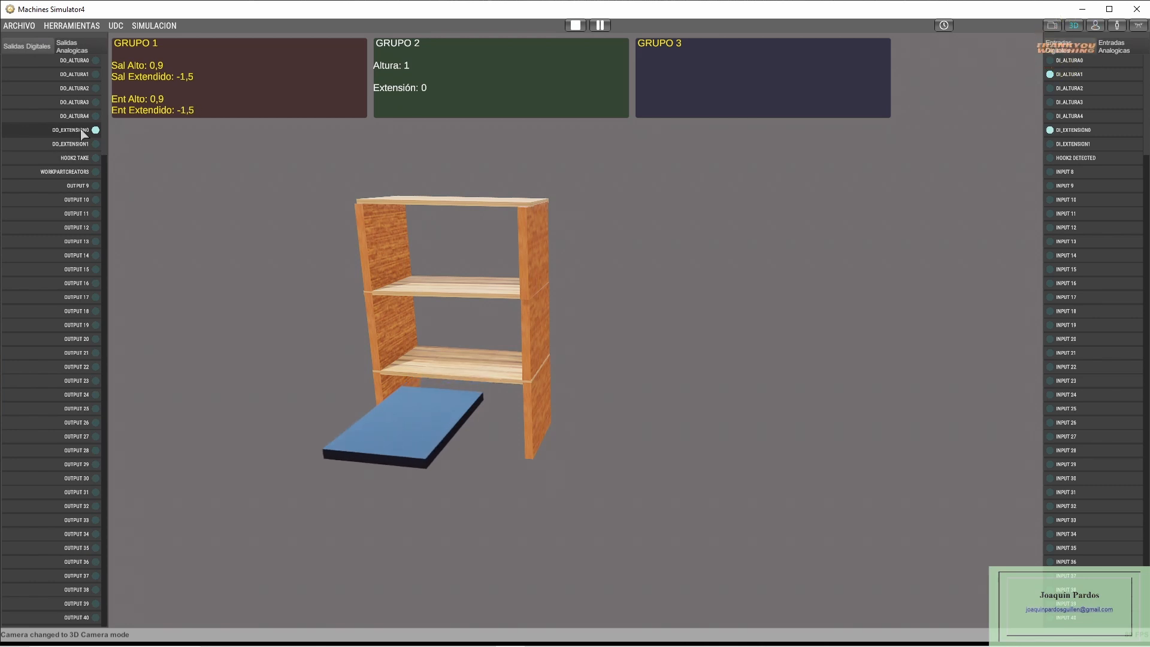
pyautogui.click(84, 89)
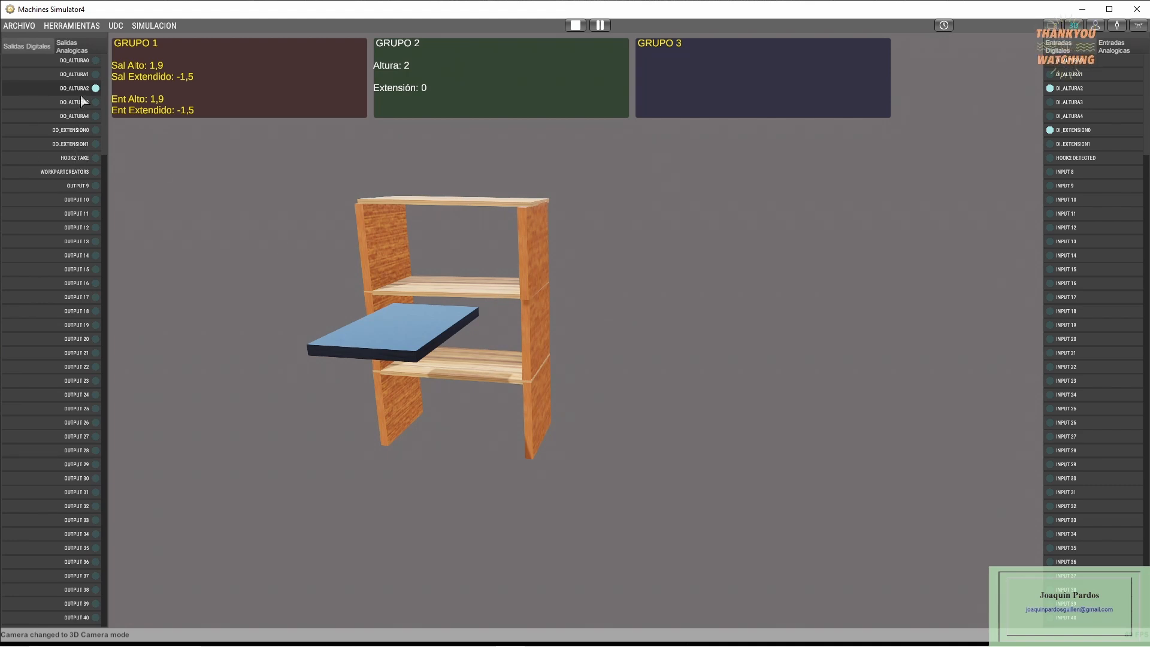
pyautogui.click(72, 145)
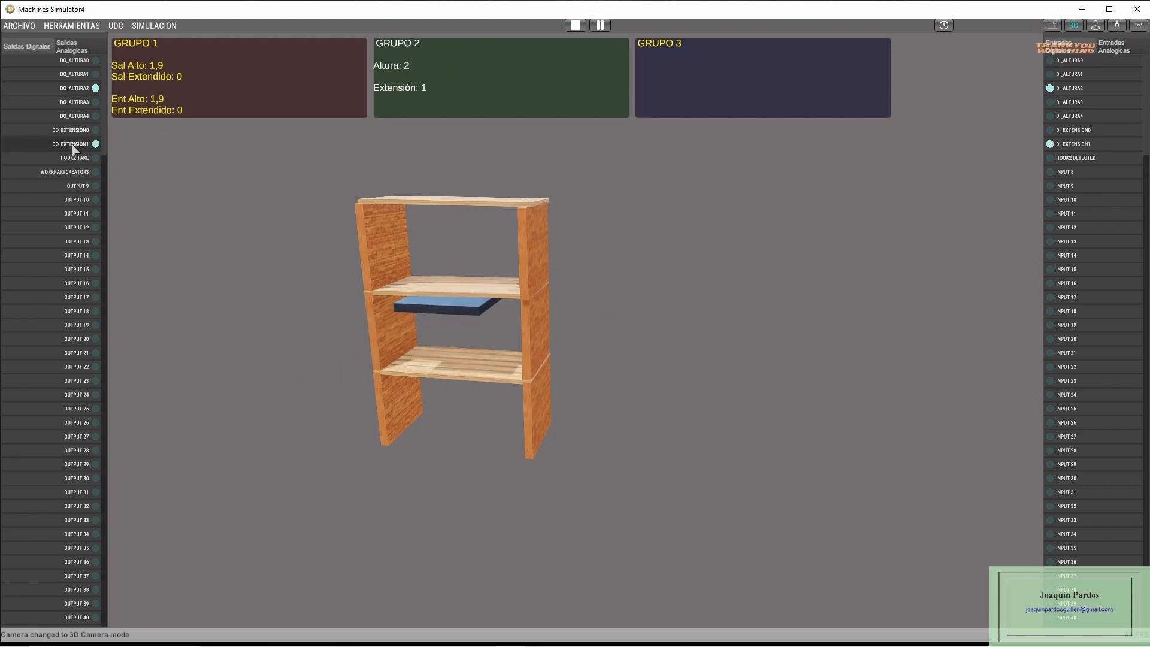
pyautogui.click(84, 89)
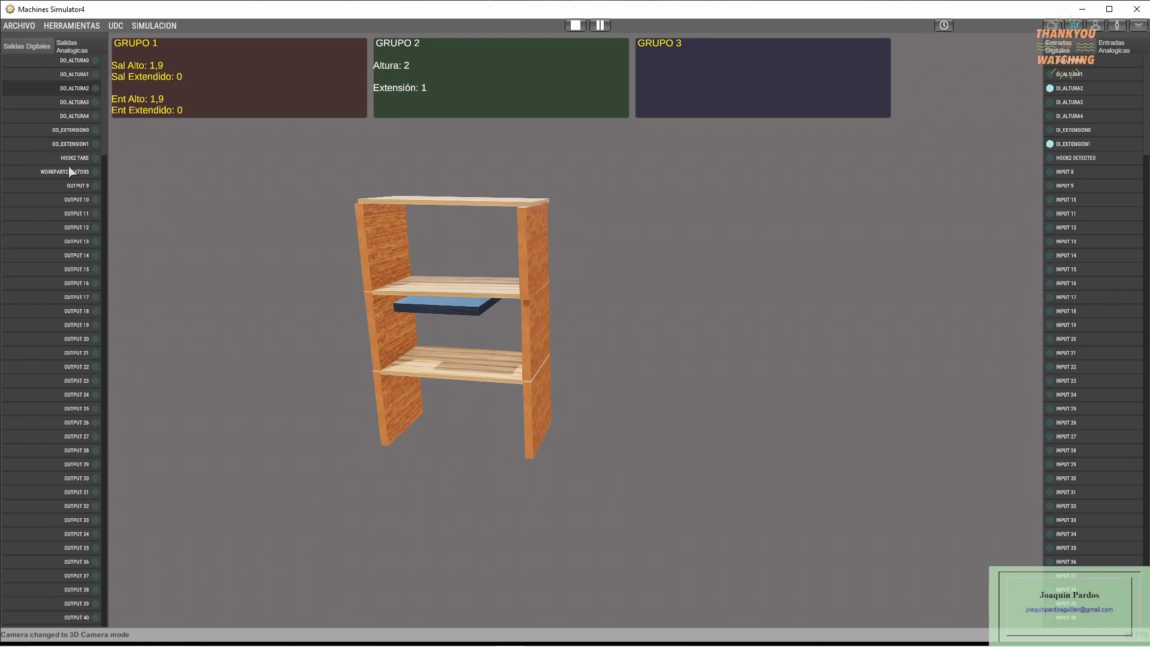
pyautogui.click(76, 159)
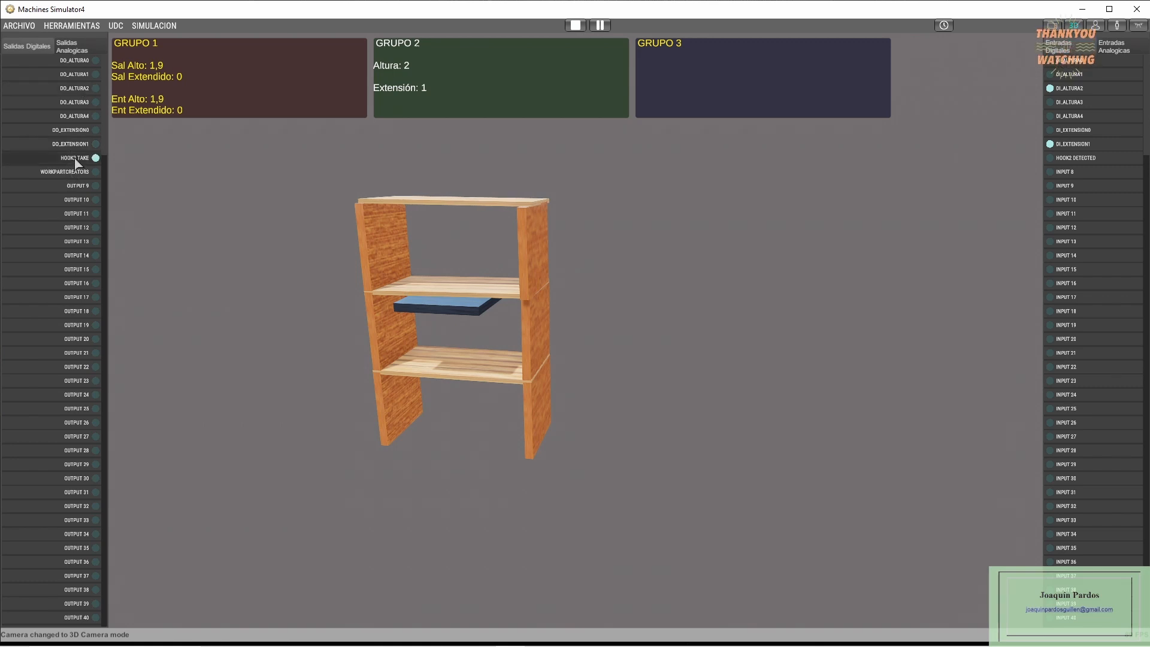
# - Carry the hooked shelving section at height 3 to extension 0 and back to extension 1, then set it down at height 2 and release it
pyautogui.click(79, 106)
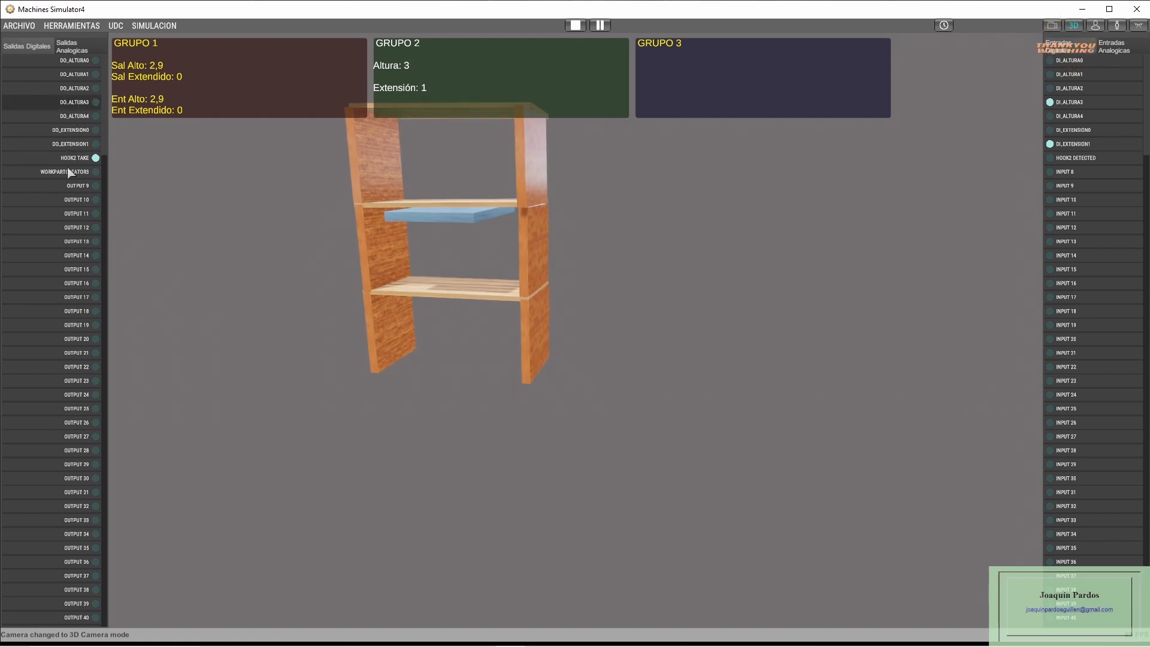
pyautogui.click(80, 131)
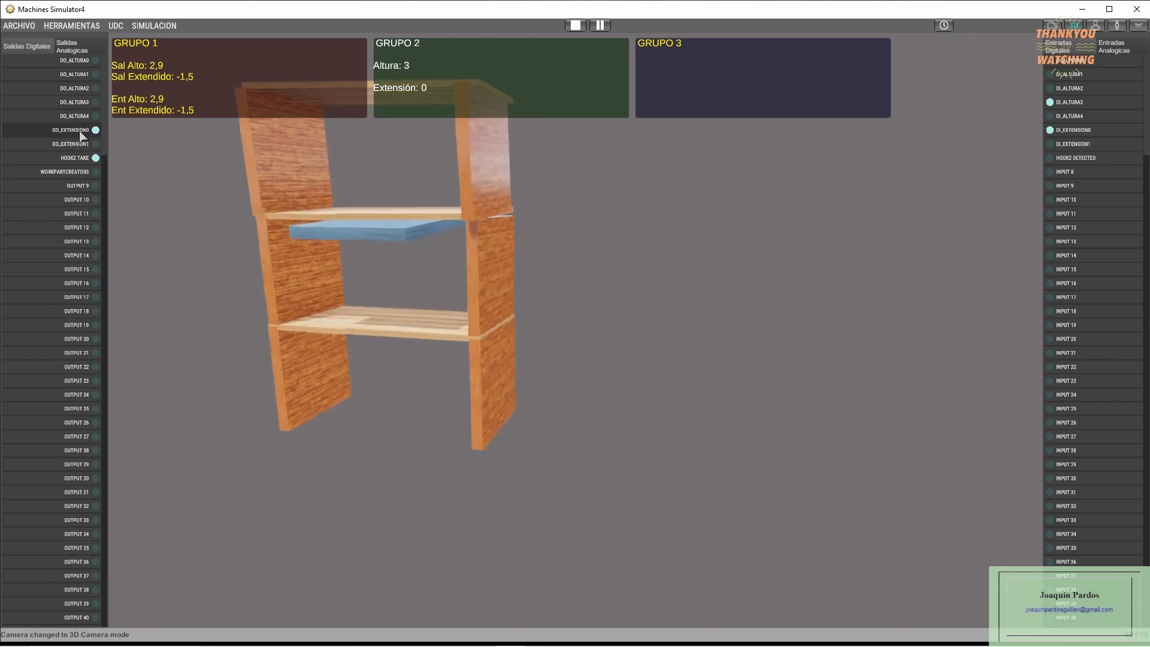
pyautogui.click(78, 146)
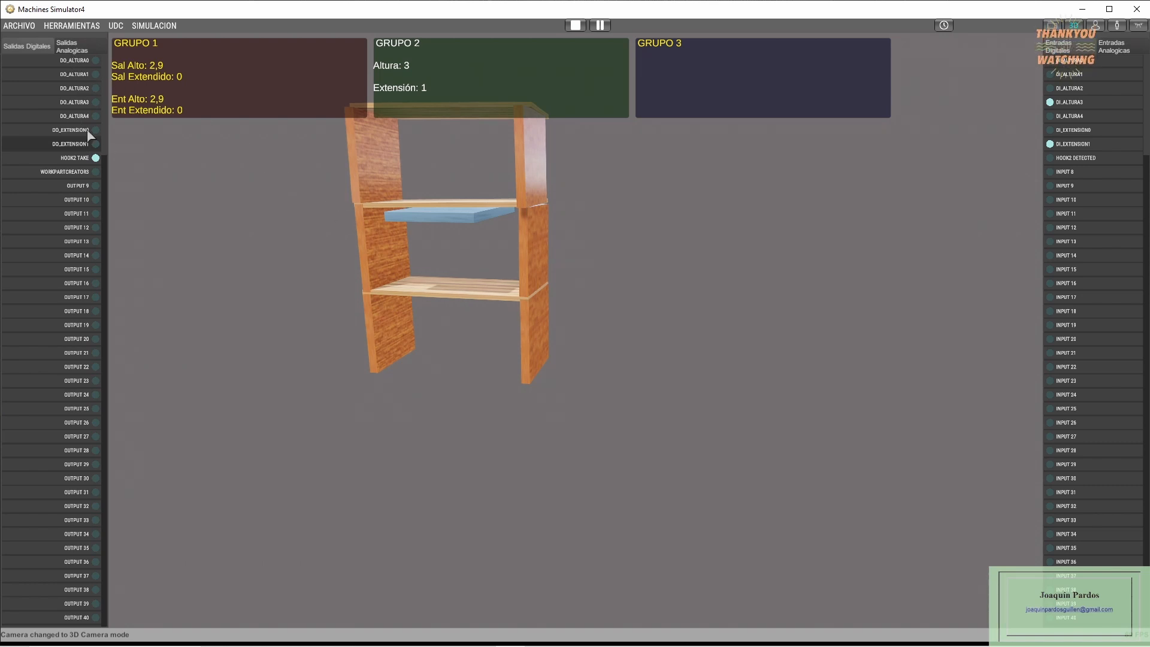
pyautogui.click(81, 89)
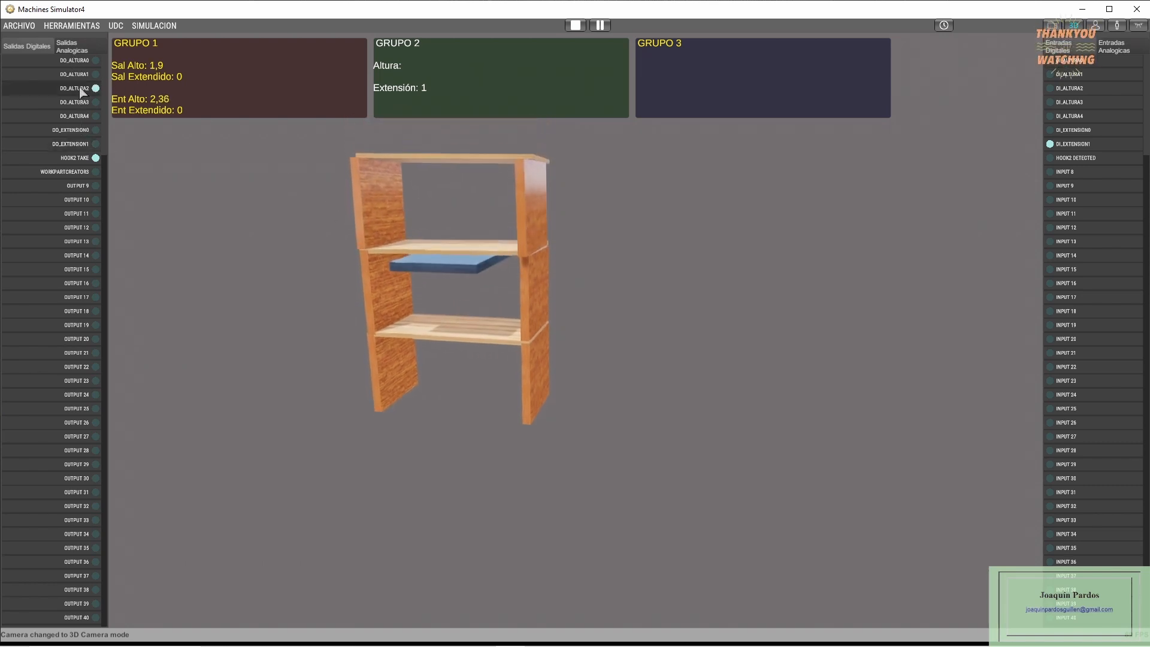
pyautogui.click(82, 157)
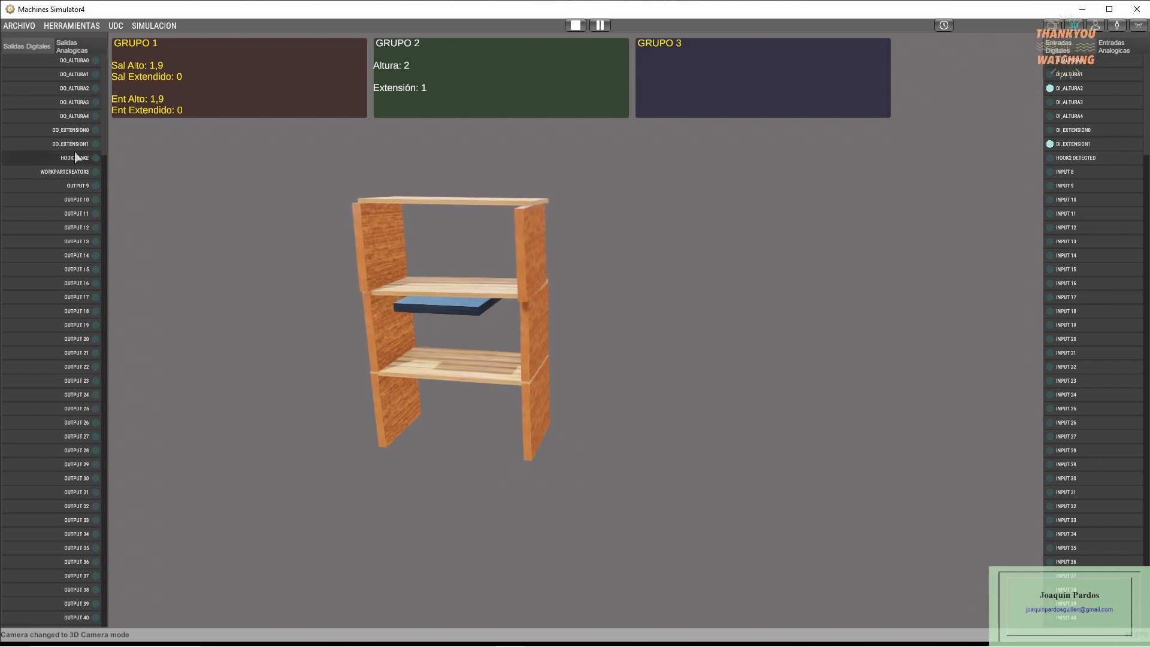
# - Reposition the empty platform under the uppermost shelf at height 3 by way of extension 0, and activate the hook at extension 1
pyautogui.click(78, 130)
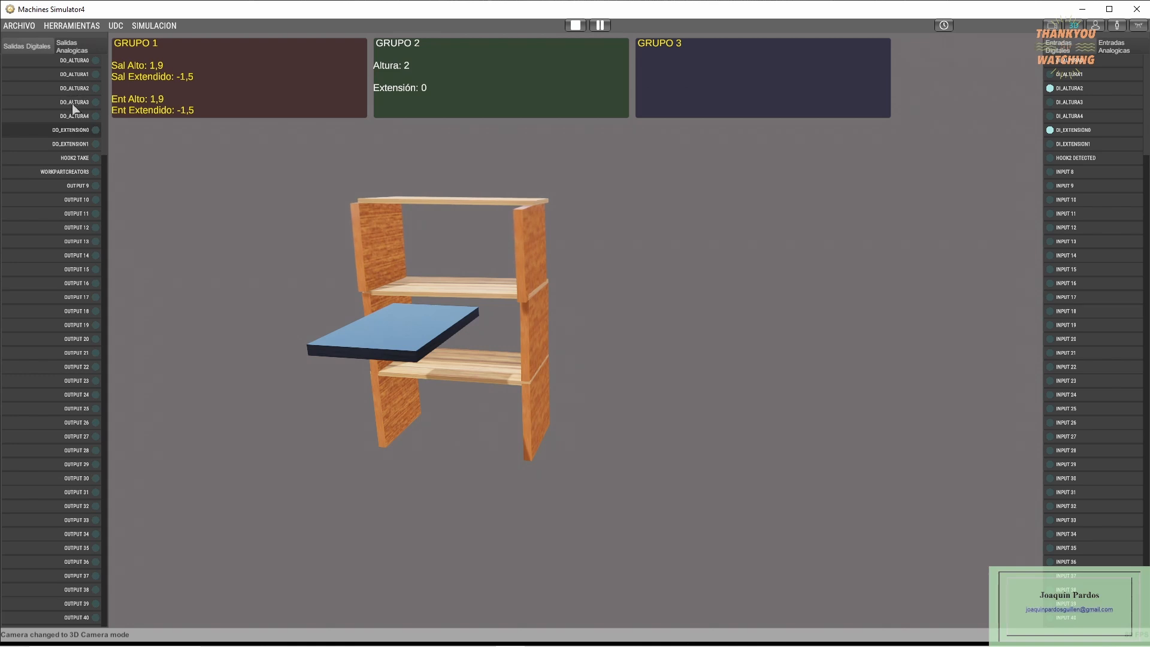
pyautogui.click(73, 106)
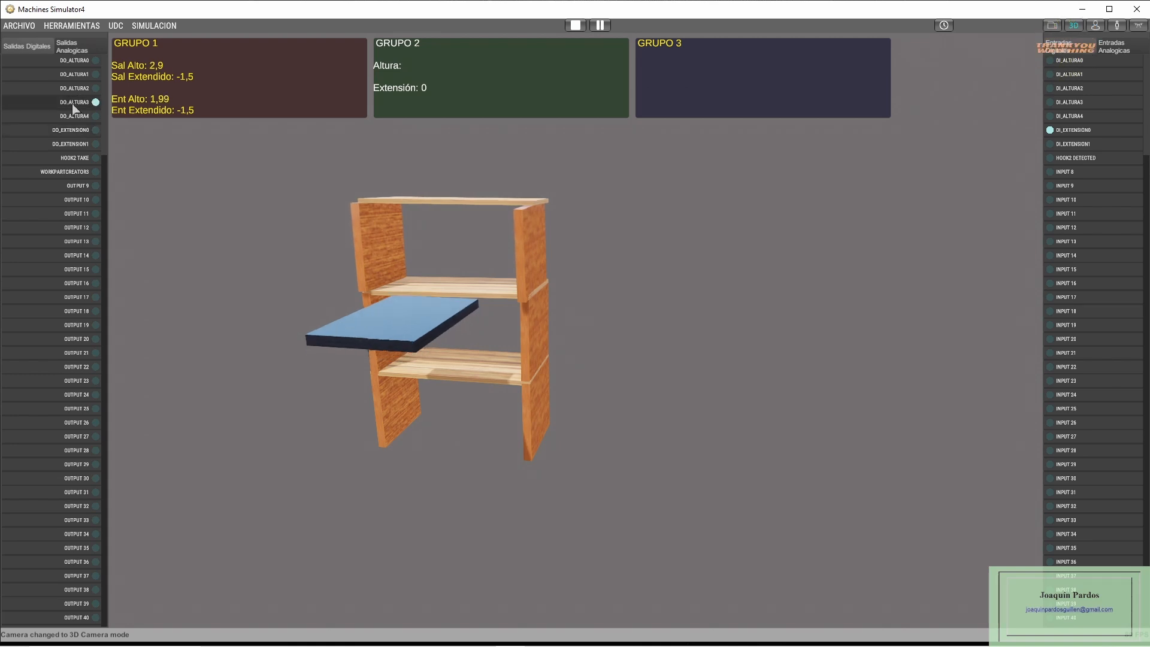
pyautogui.click(75, 145)
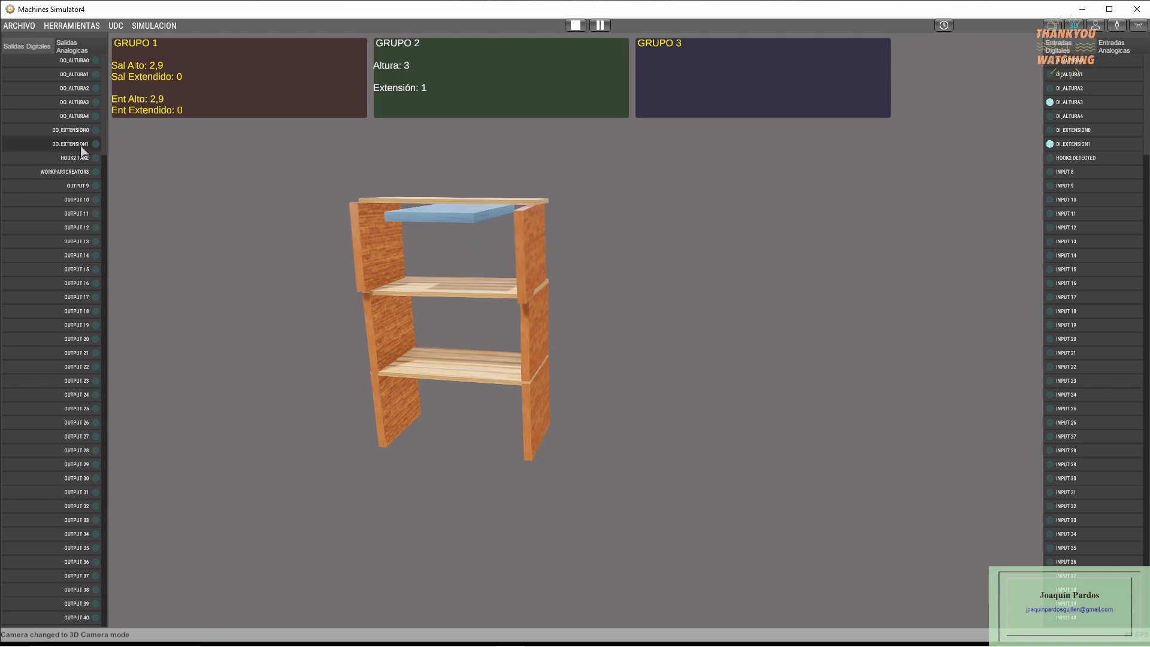
pyautogui.click(75, 158)
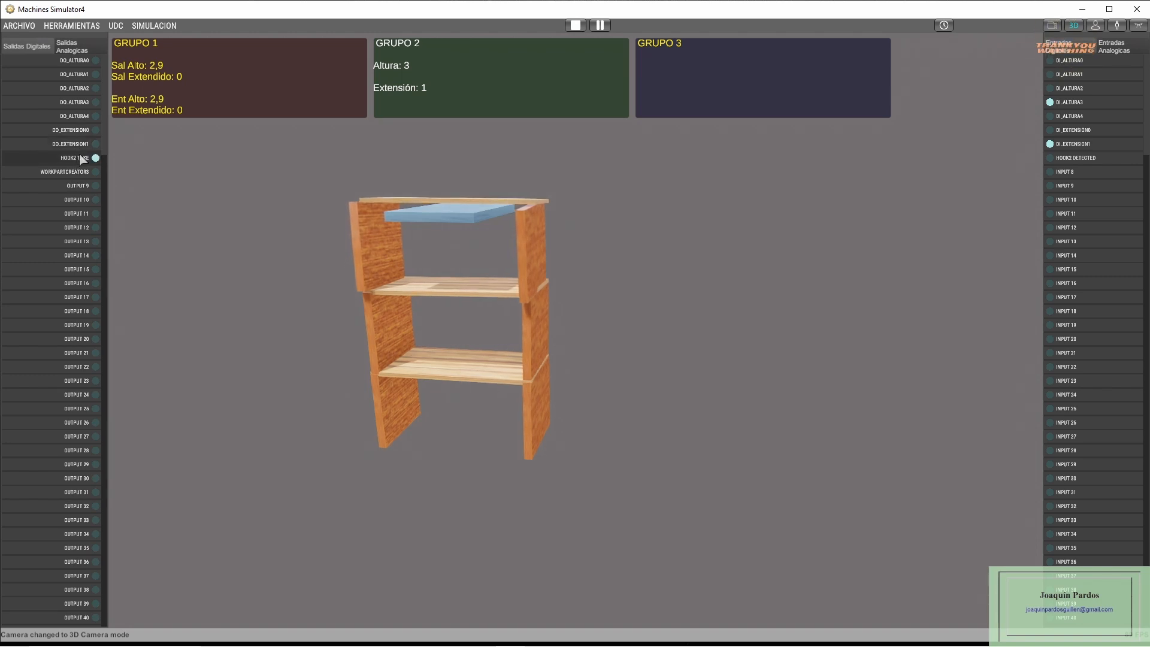
# - Carry the hooked shelving at height 4 to extension 0 and back to extension 1, then set it down at height 3 and release it
pyautogui.click(78, 118)
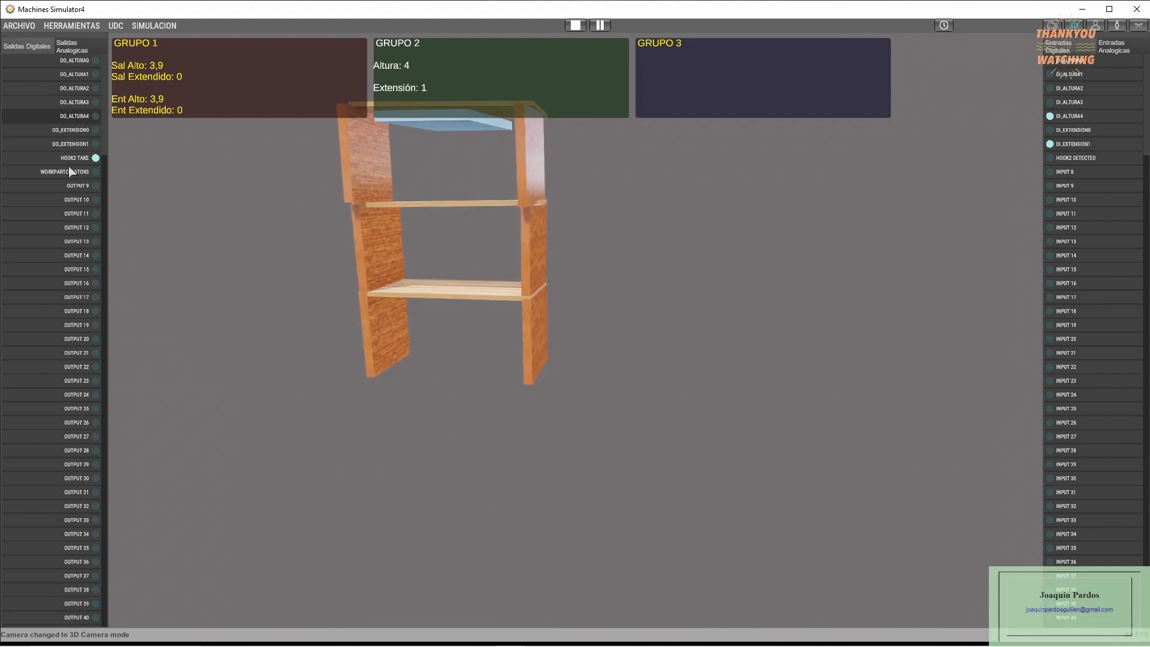
pyautogui.click(83, 133)
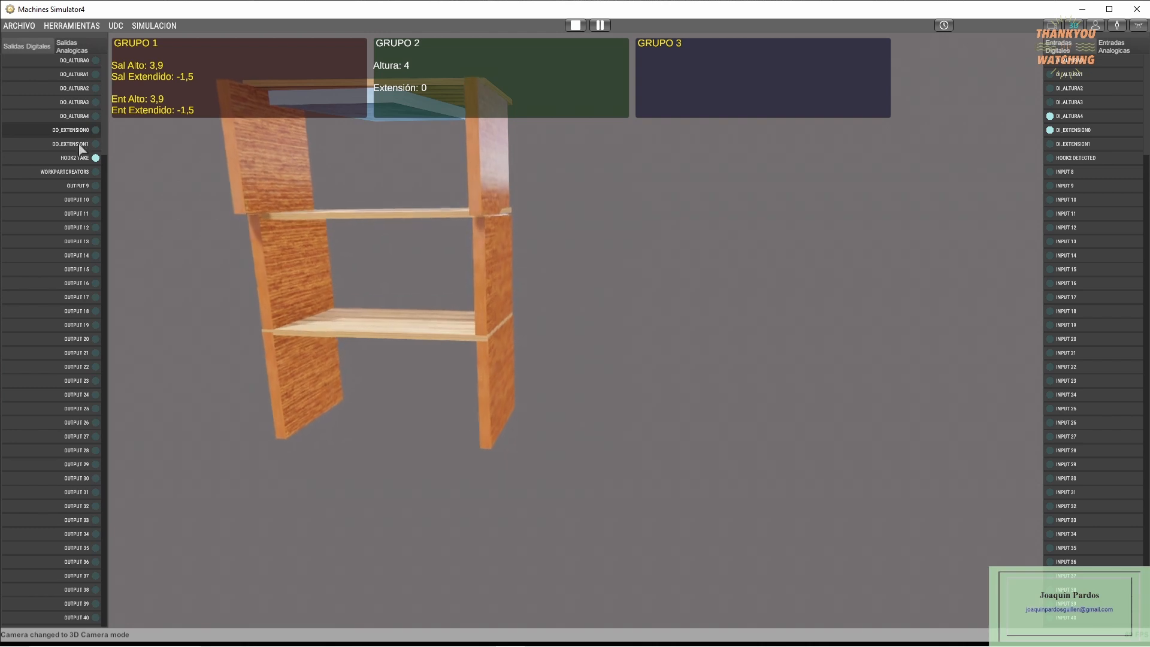
pyautogui.click(83, 144)
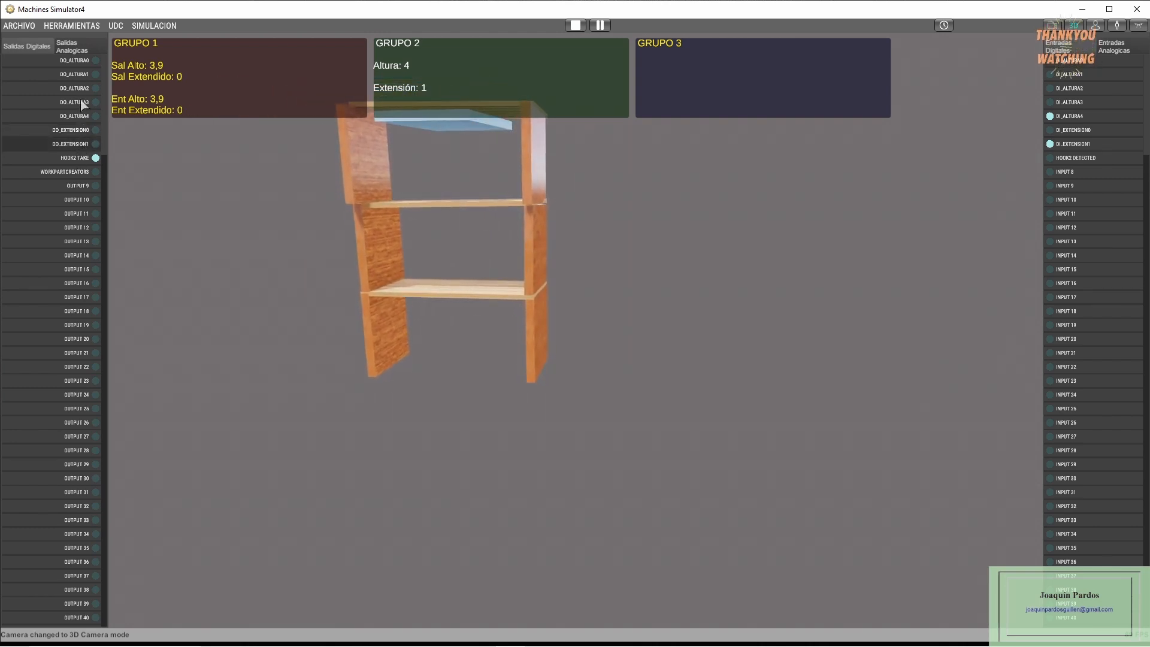
pyautogui.click(76, 103)
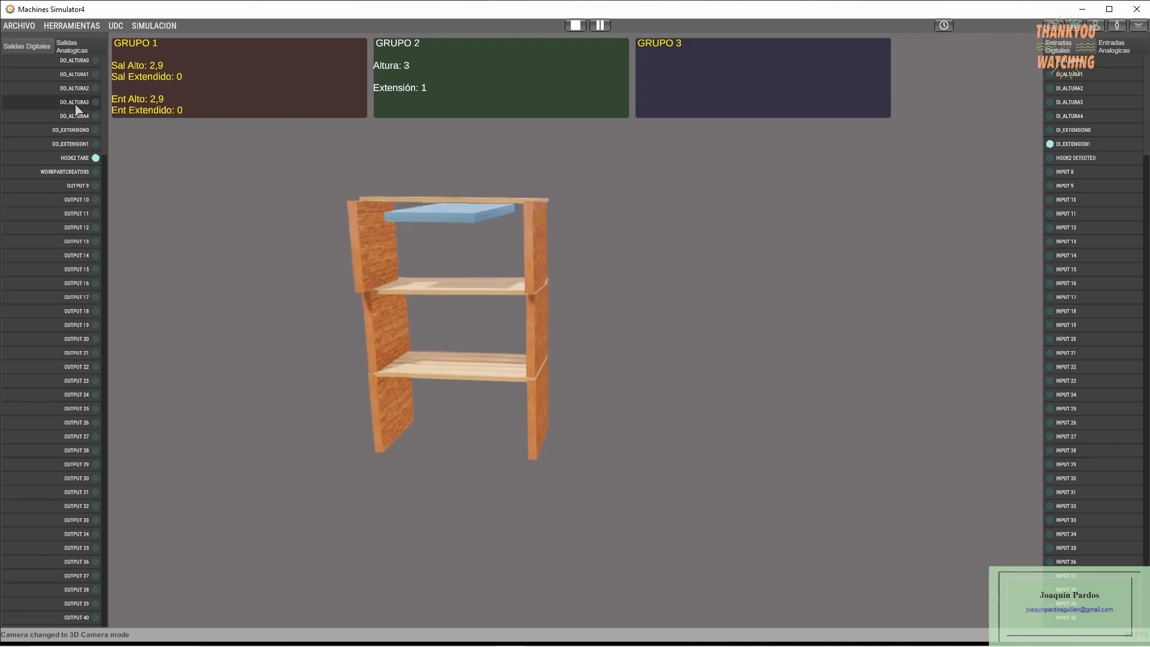
pyautogui.click(77, 158)
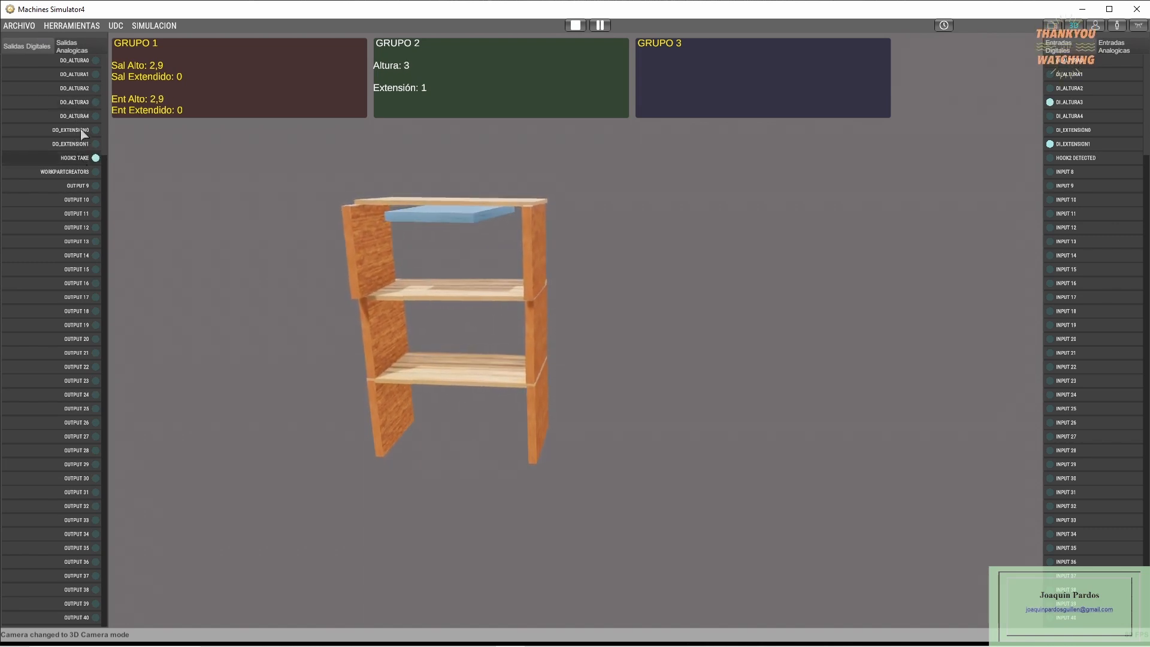
# - Retract the platform to extension 0 with the hook off, lower it to height 0 and stop the simulation
pyautogui.click(81, 131)
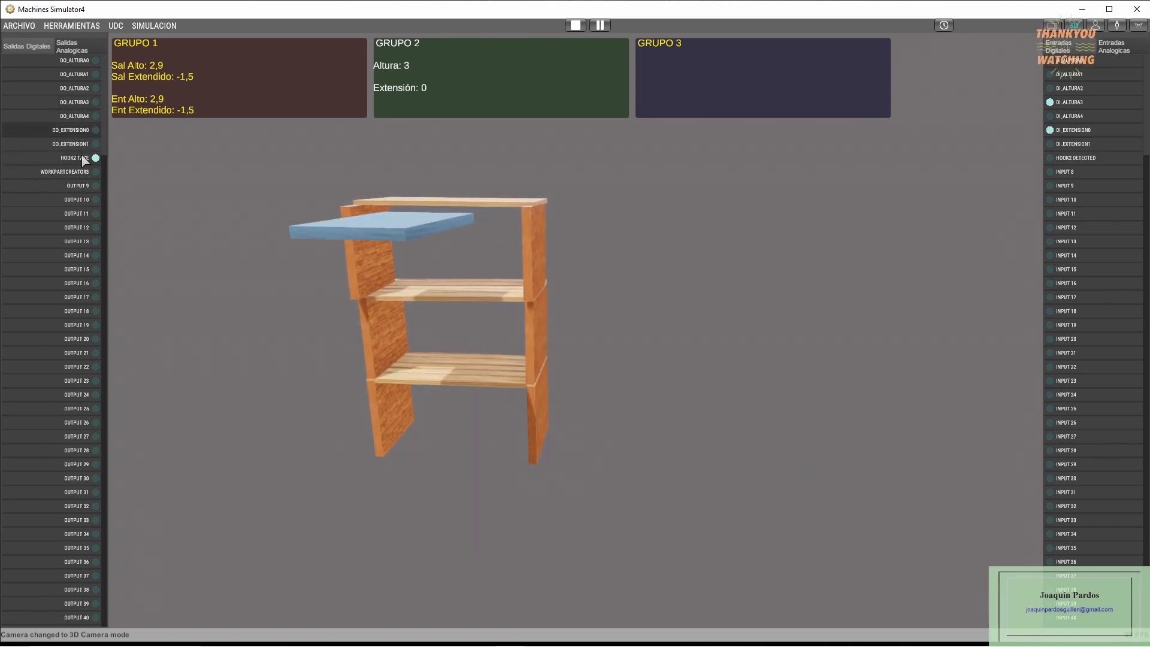
pyautogui.click(82, 158)
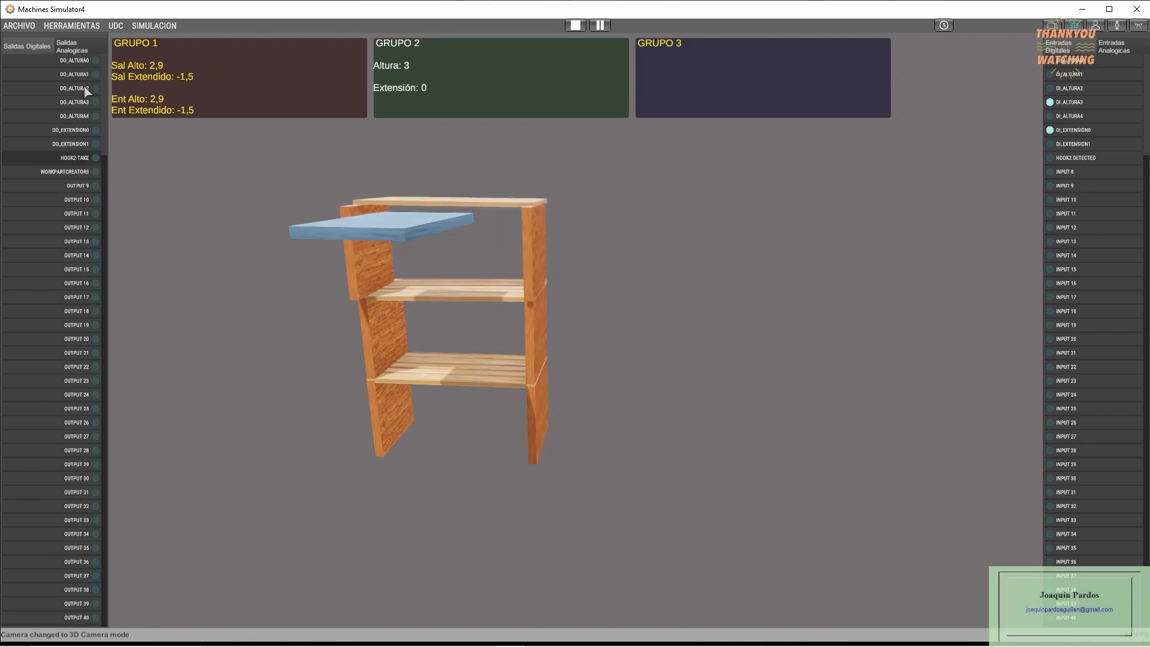
pyautogui.click(78, 60)
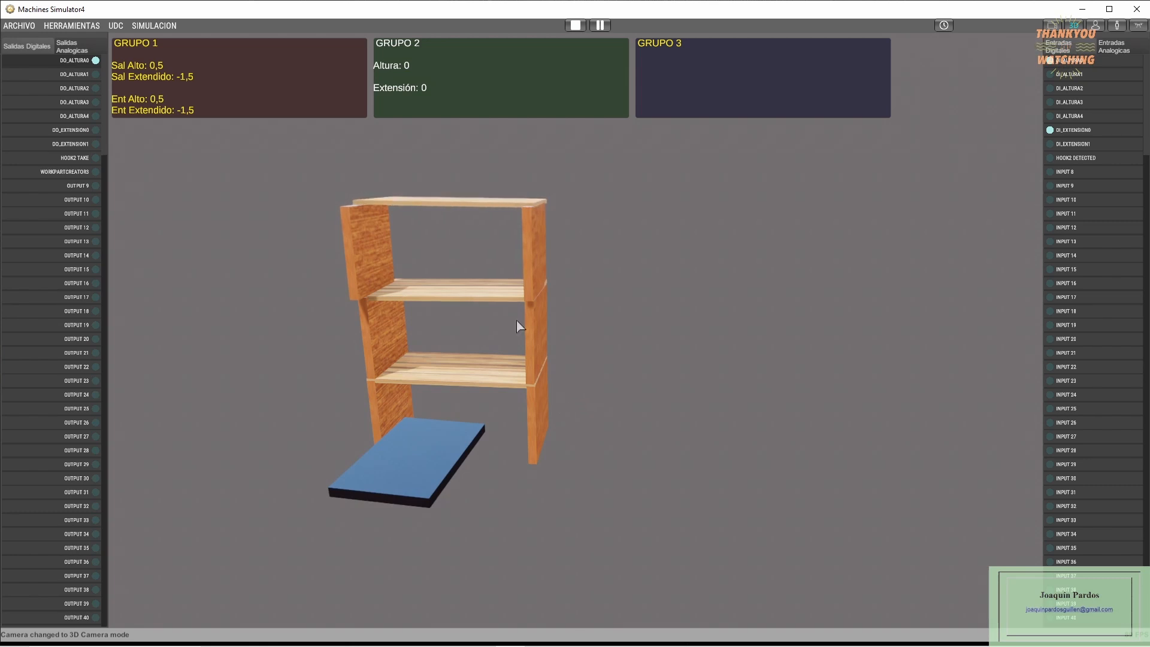
pyautogui.click(575, 26)
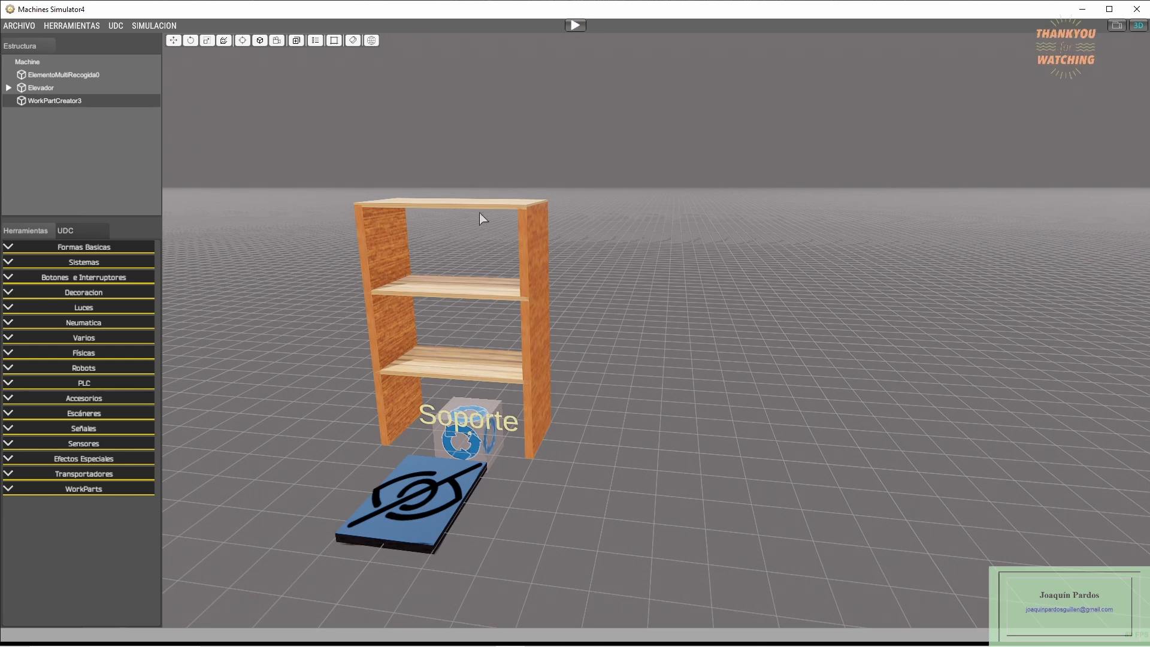
# - Move the multi-pickup shelving unit along X, clear of the elevator, by changing its first position value
pyautogui.click(530, 310)
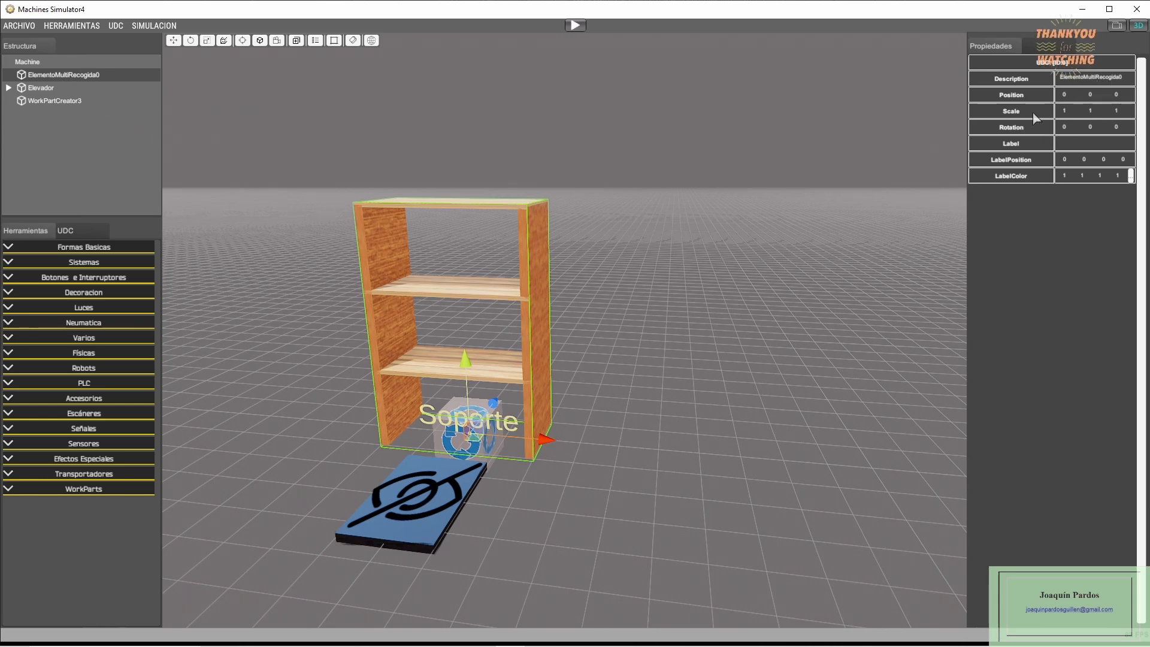
pyautogui.click(1063, 95)
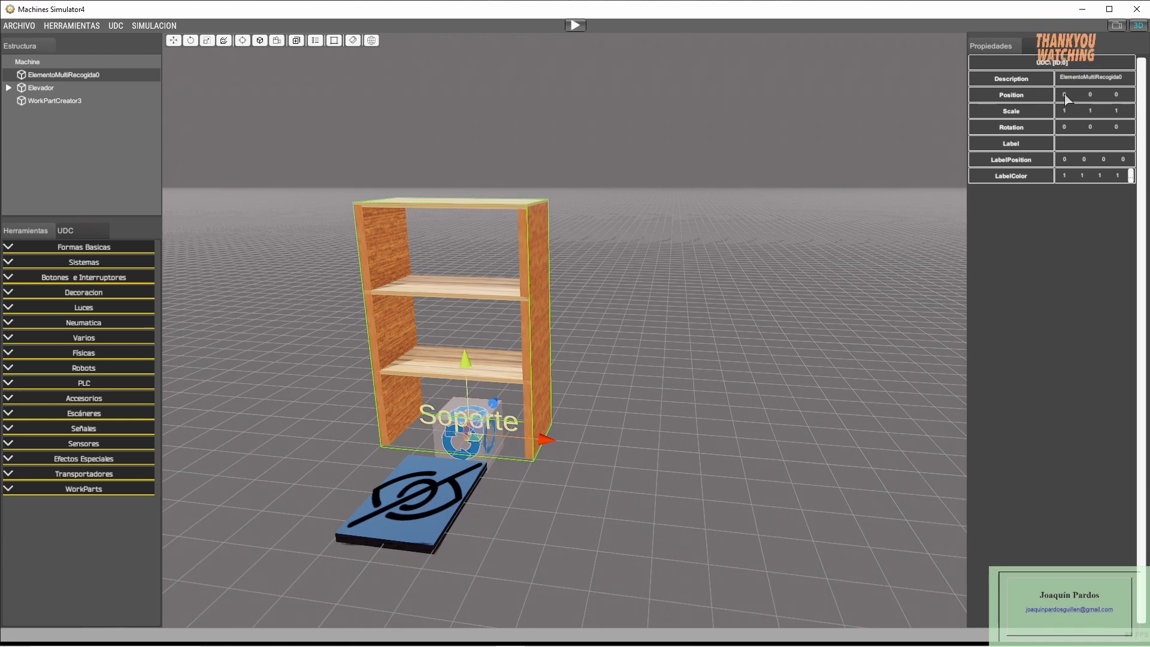
pyautogui.write('2')
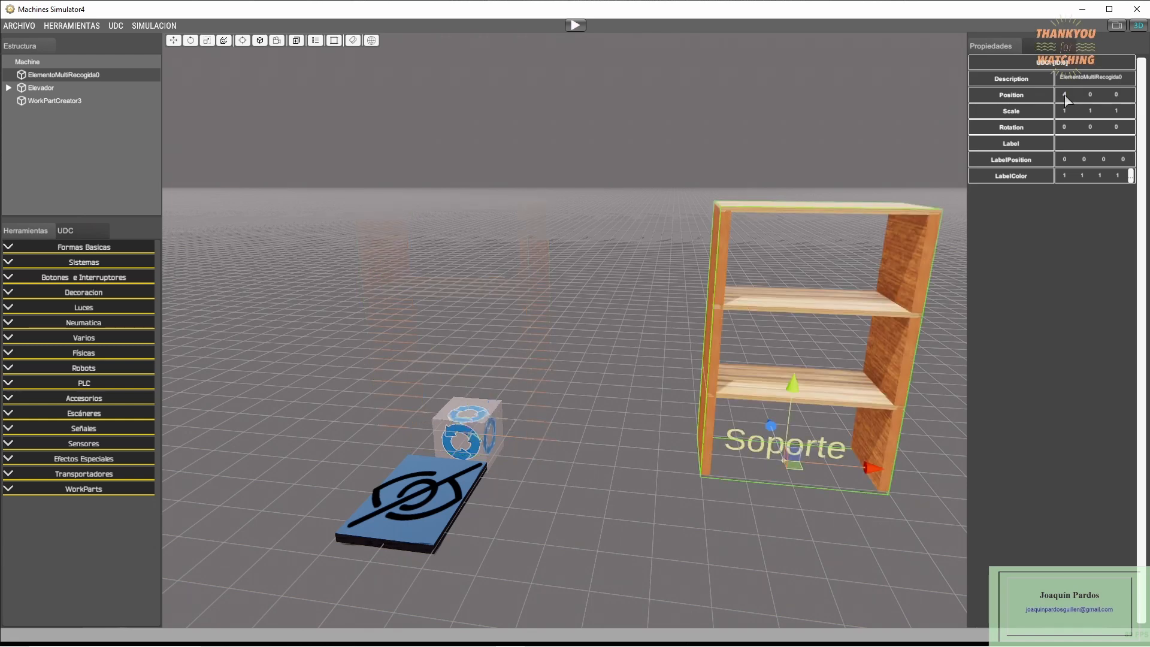
pyautogui.click(566, 270)
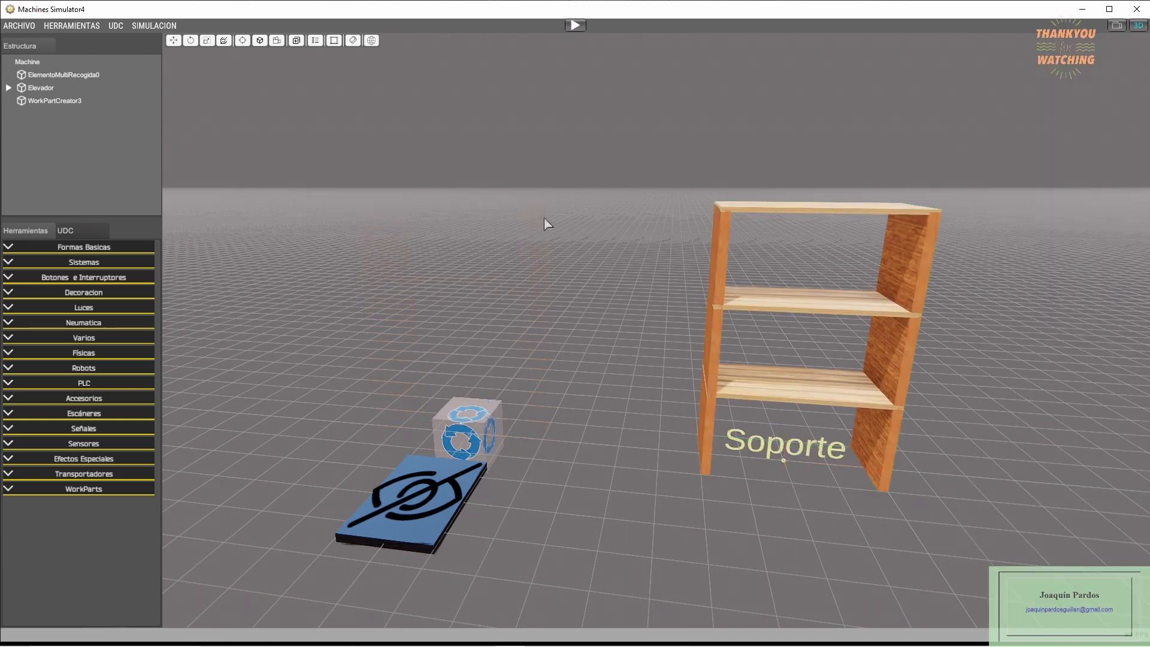
# - Start the simulation, create a shelving work part over the platform, and raise the platform to height 1 with the hook activated
pyautogui.click(575, 25)
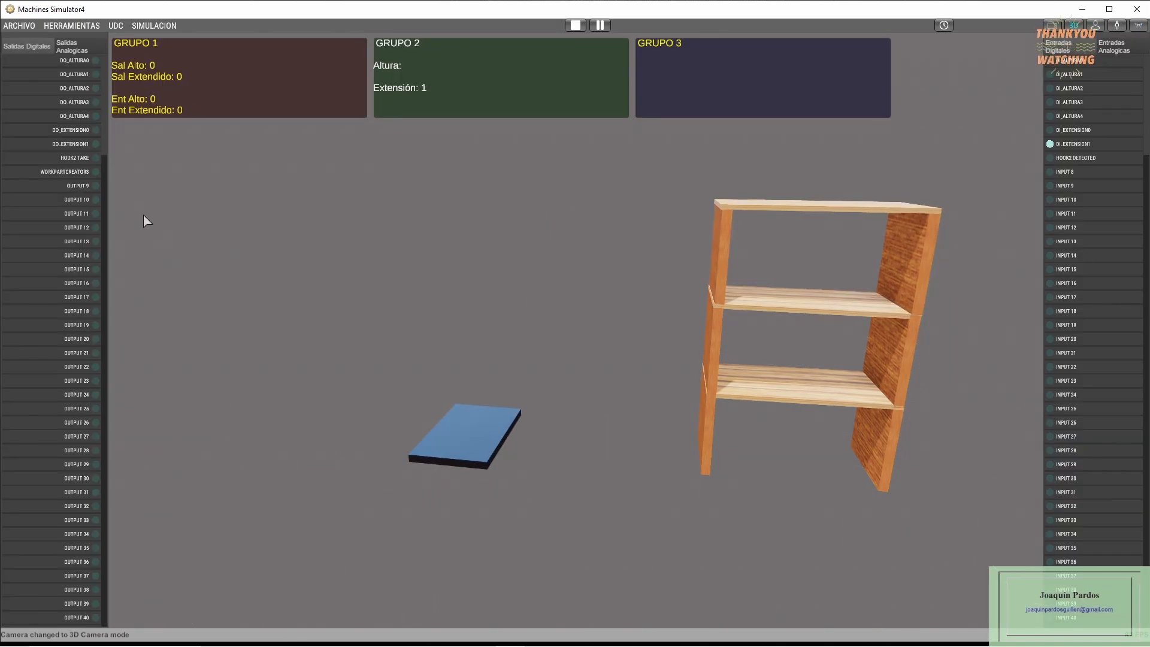
pyautogui.click(77, 173)
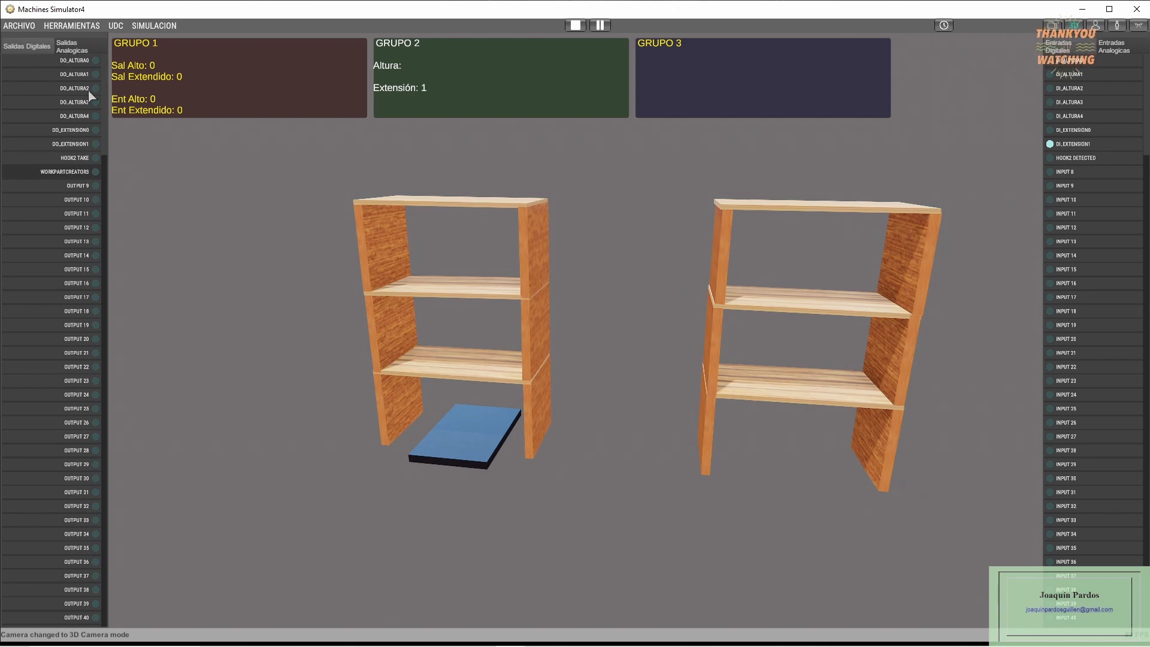
pyautogui.click(79, 76)
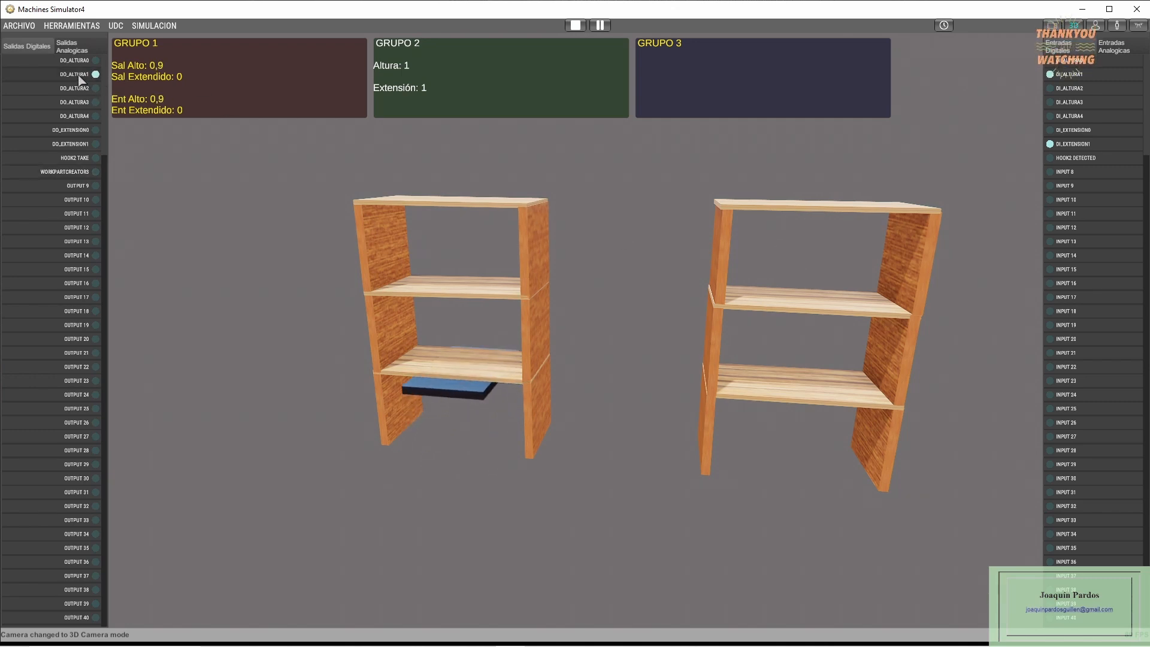
pyautogui.click(77, 158)
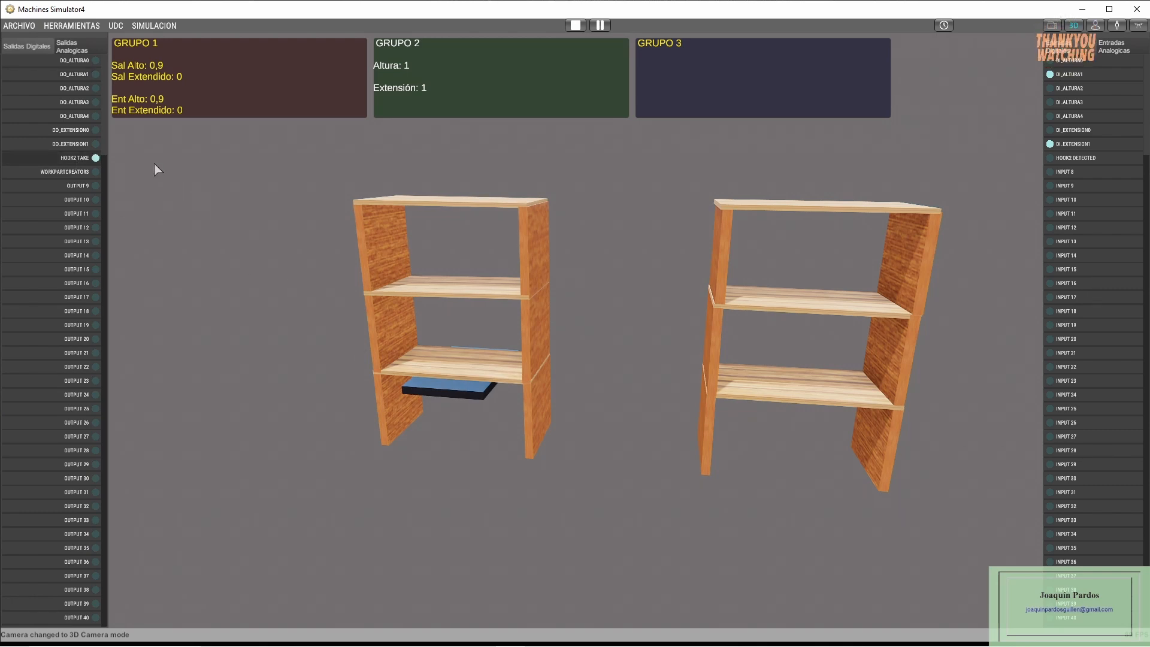
# - Lift the hooked shelving through heights 2, 3 and 4, carry it to extension 0 and back to 1, then release it at height 1
pyautogui.click(72, 90)
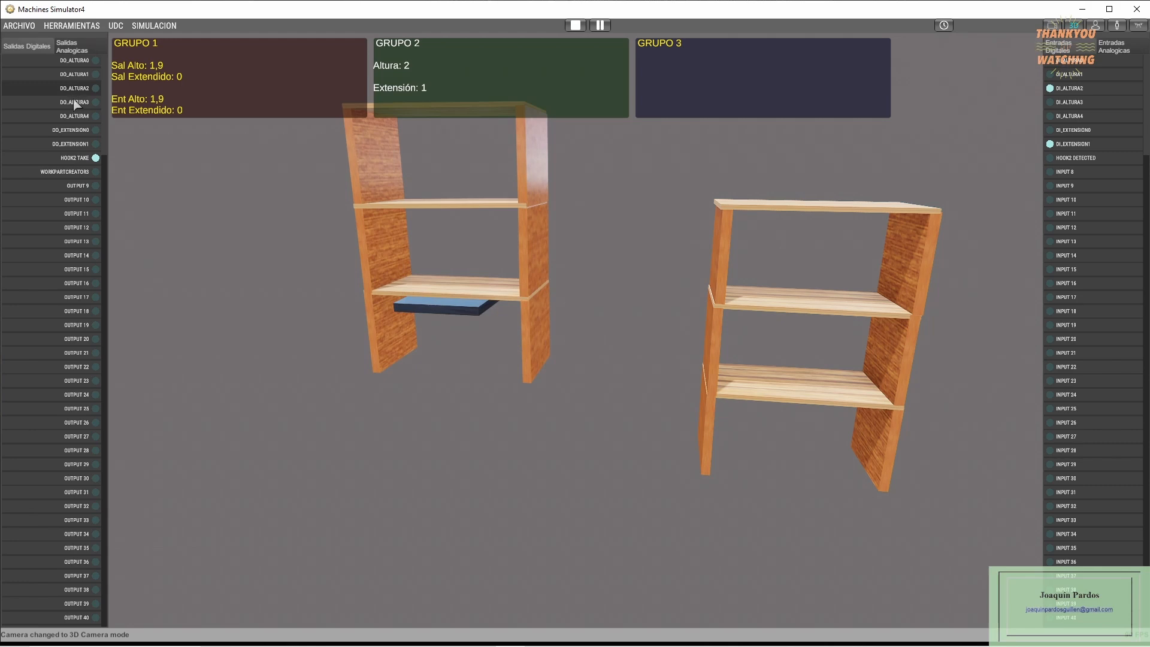
pyautogui.click(75, 102)
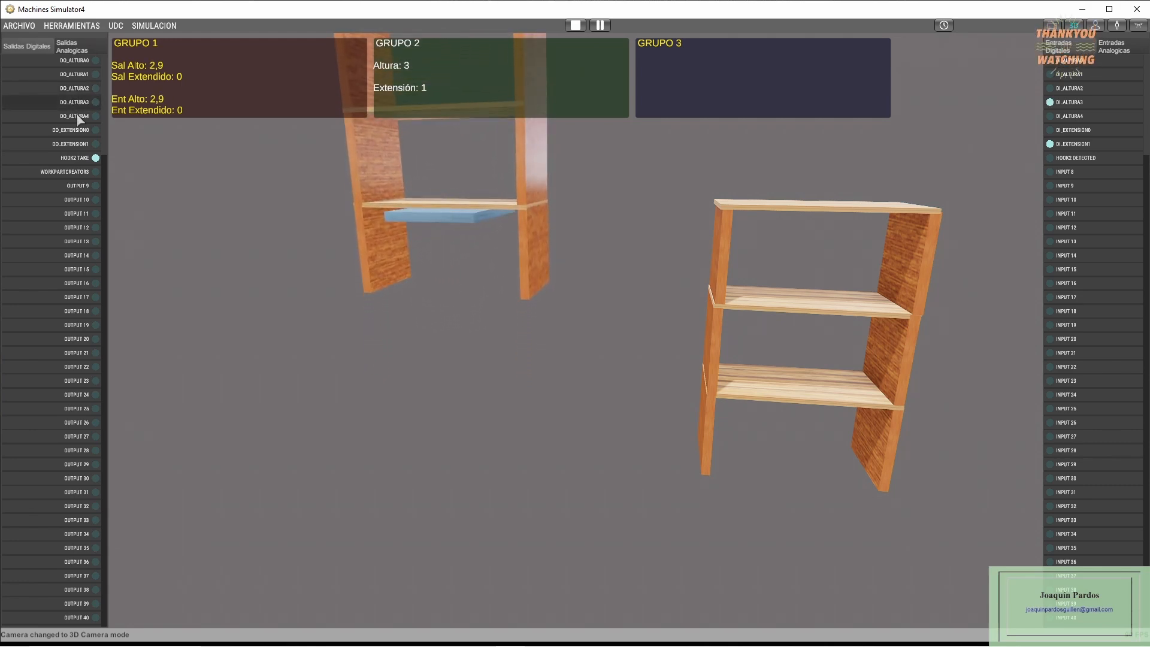
pyautogui.click(78, 117)
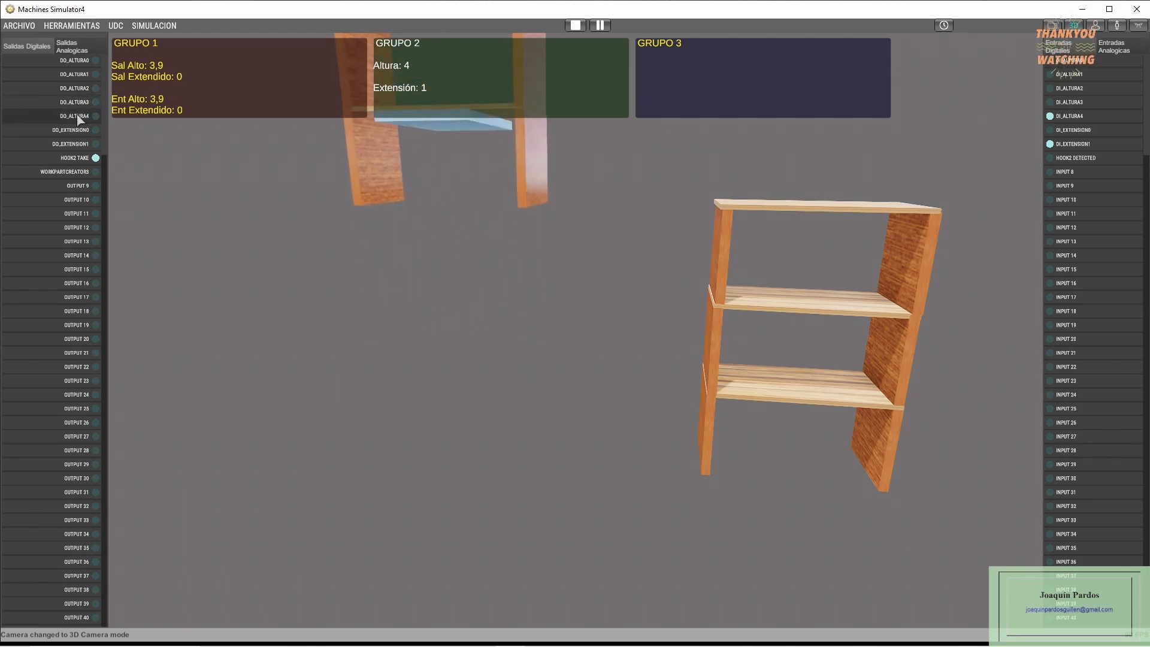
pyautogui.click(84, 133)
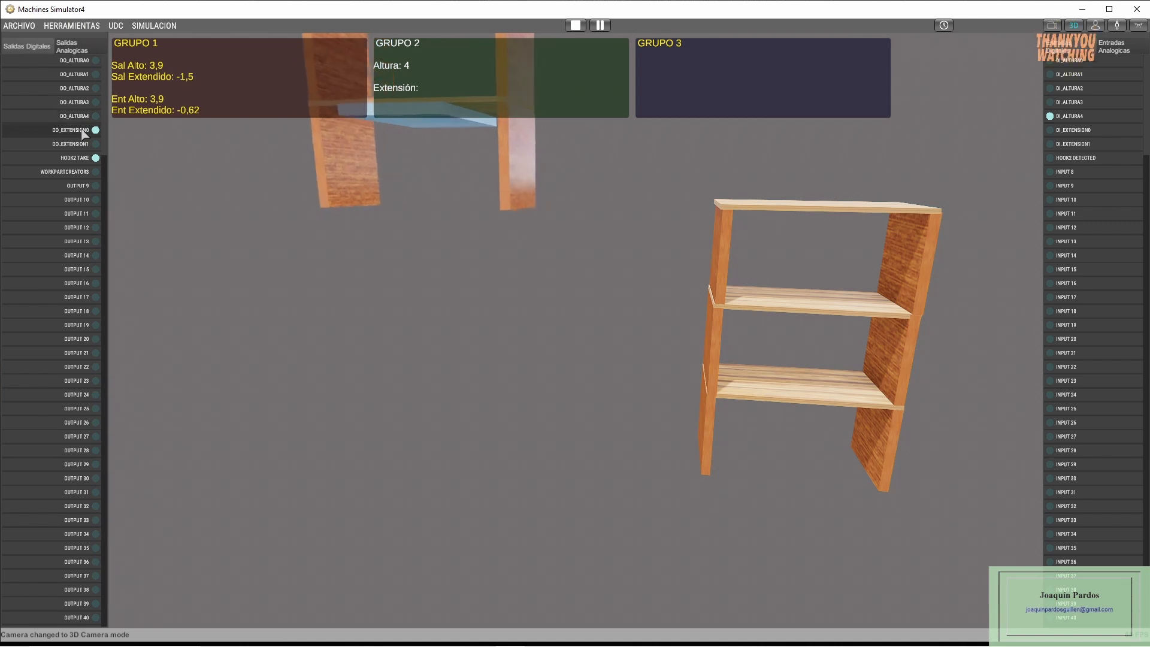
pyautogui.click(84, 145)
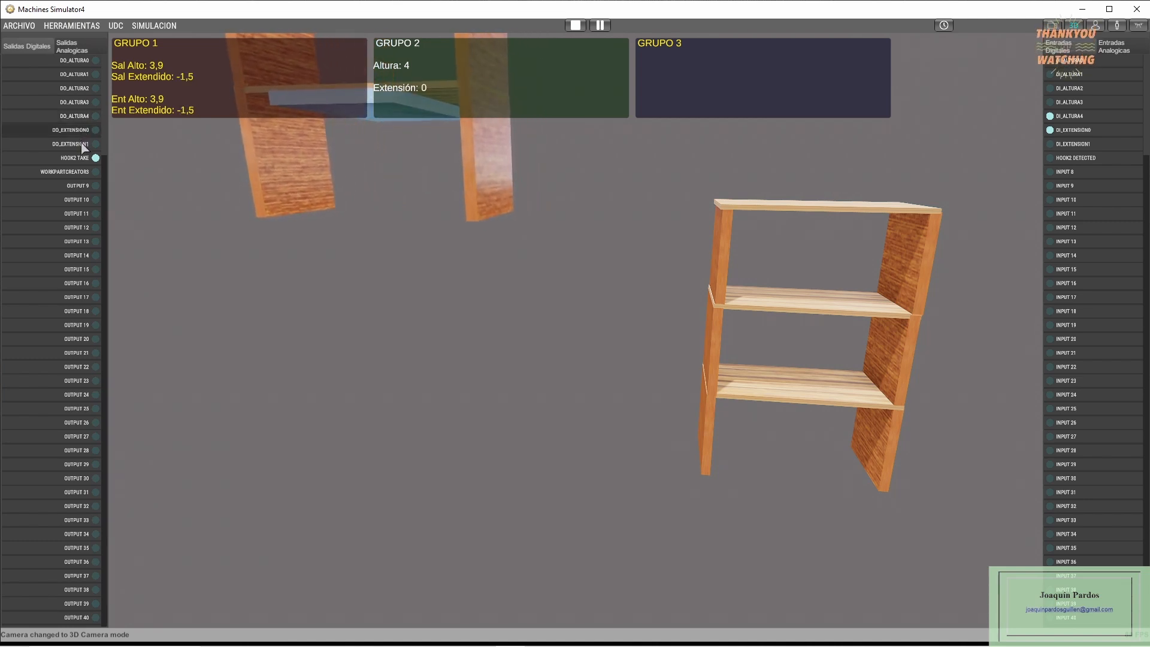
pyautogui.click(87, 75)
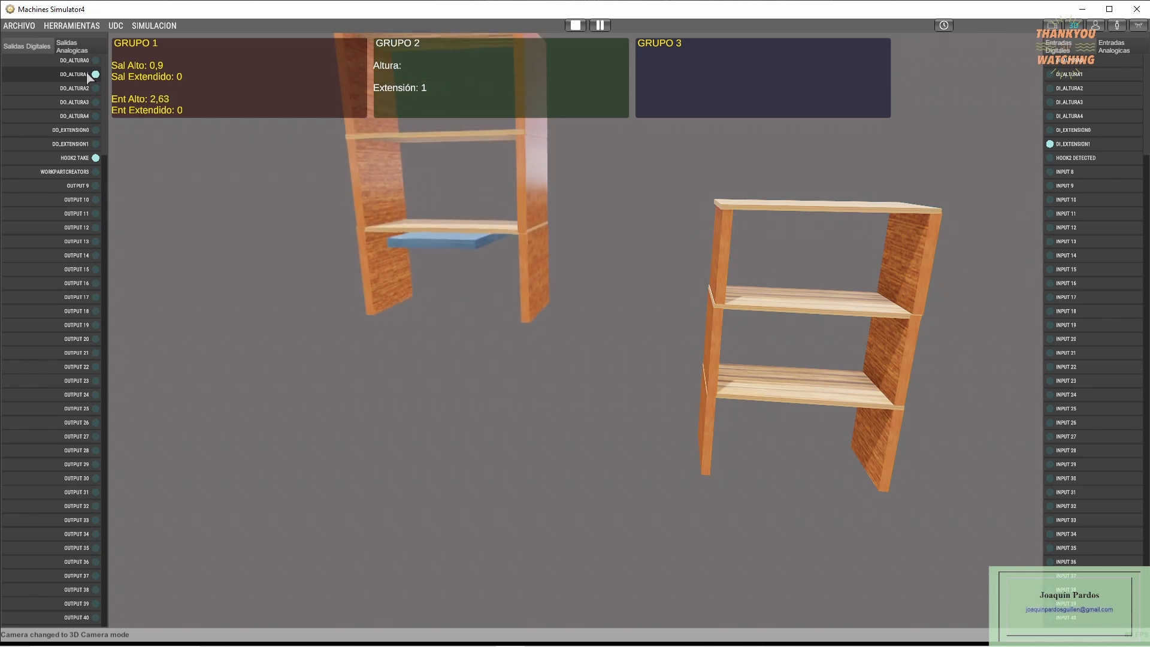
pyautogui.click(76, 159)
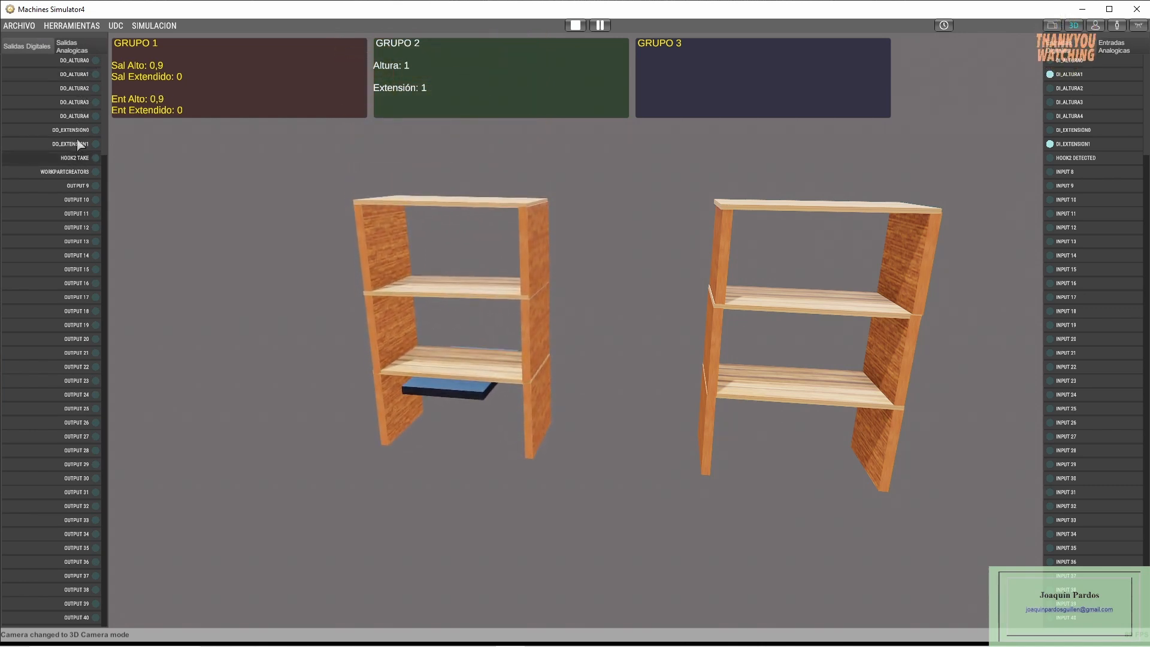
# - Reposition the empty platform under the middle shelf at height 2 by way of extension 0, and activate the hook at extension 1
pyautogui.click(81, 133)
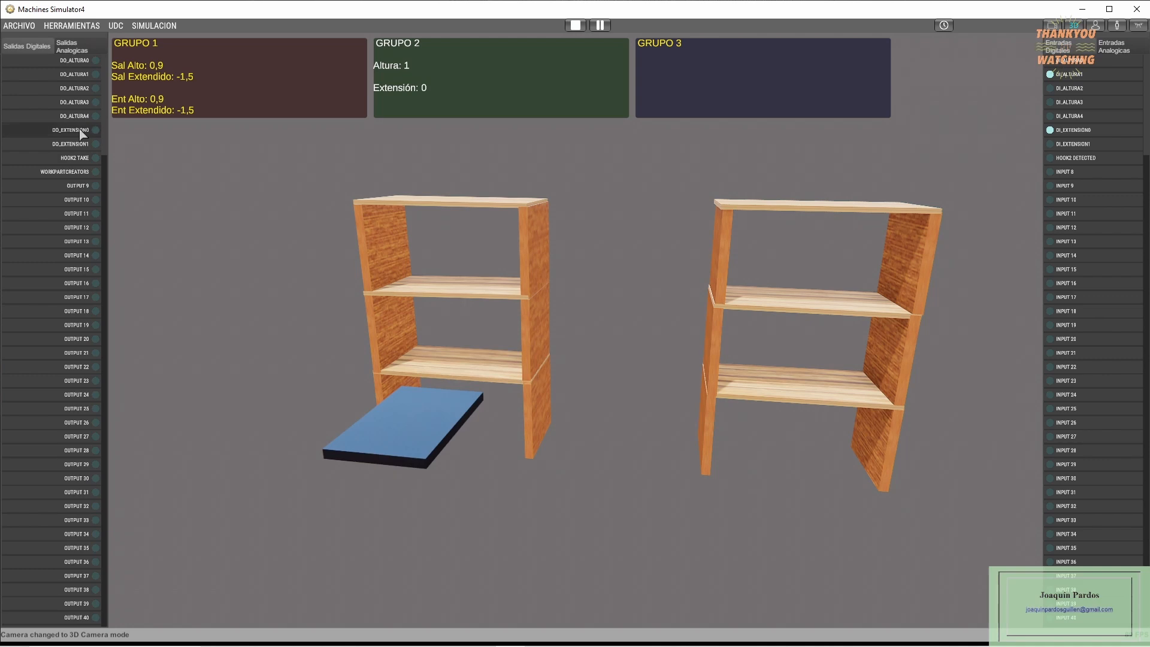
pyautogui.click(85, 91)
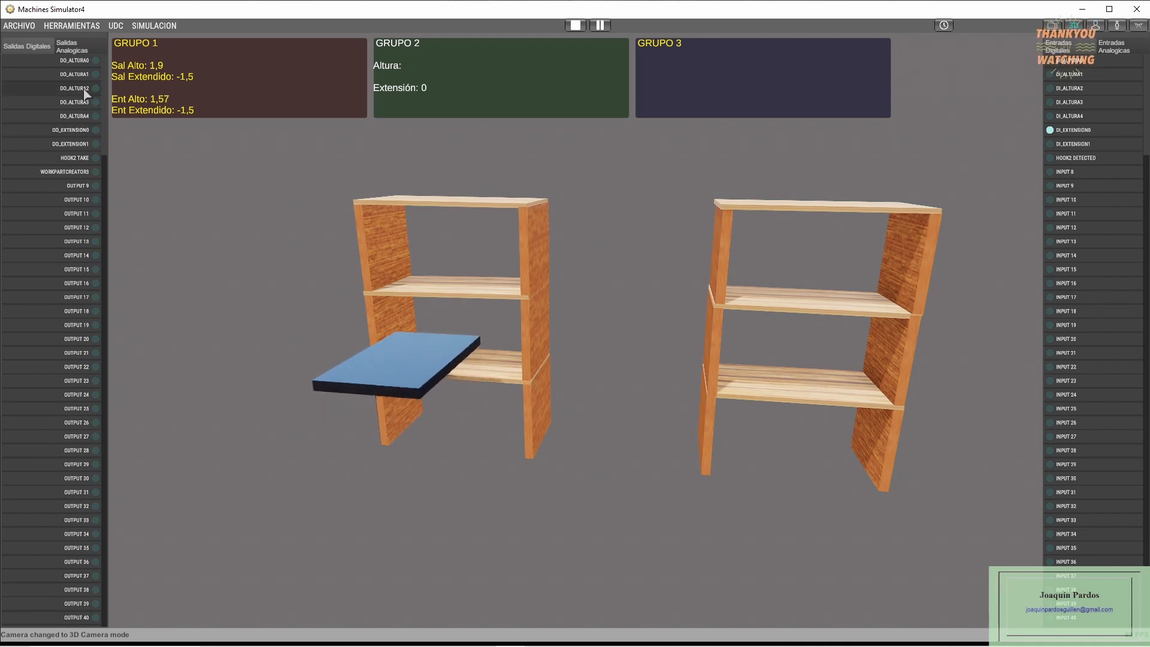
pyautogui.click(86, 145)
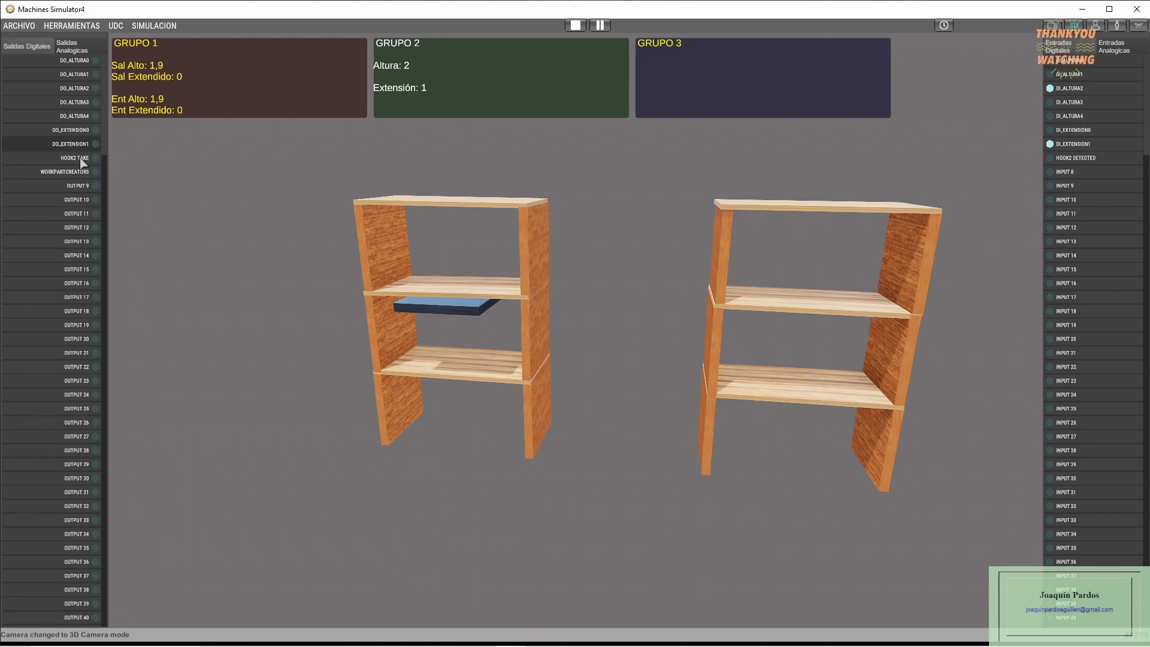
pyautogui.click(81, 158)
# - Carry the hooked shelving at height 3 to extension 0 and back to extension 1, then set it down at height 2 and release it
pyautogui.click(79, 103)
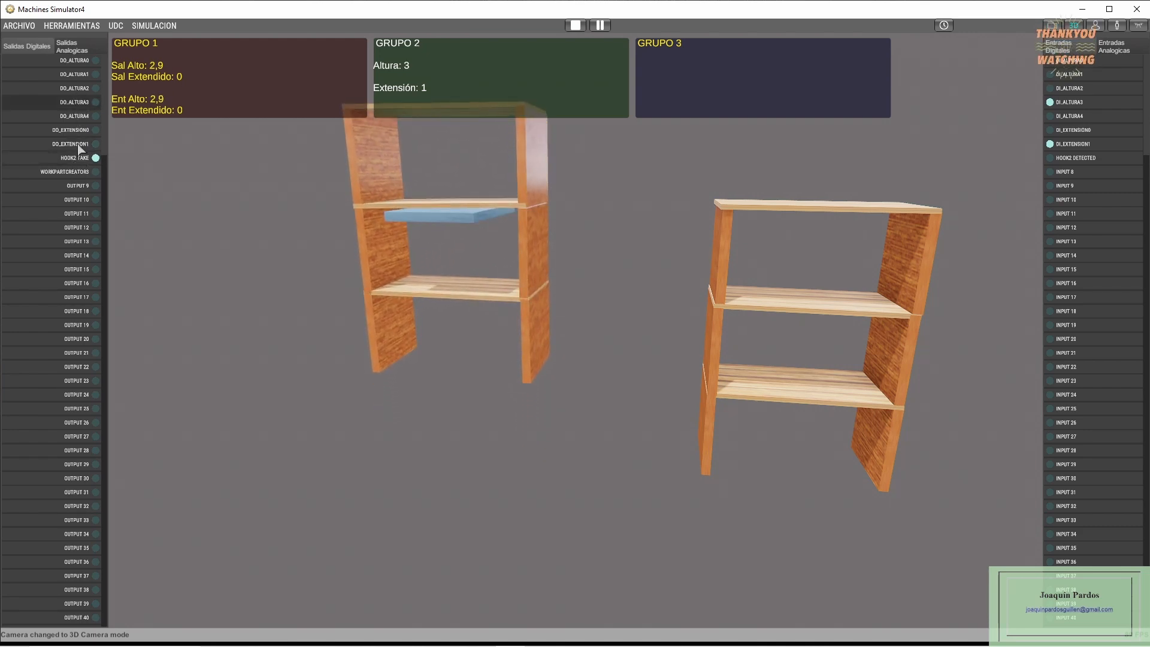
pyautogui.click(82, 132)
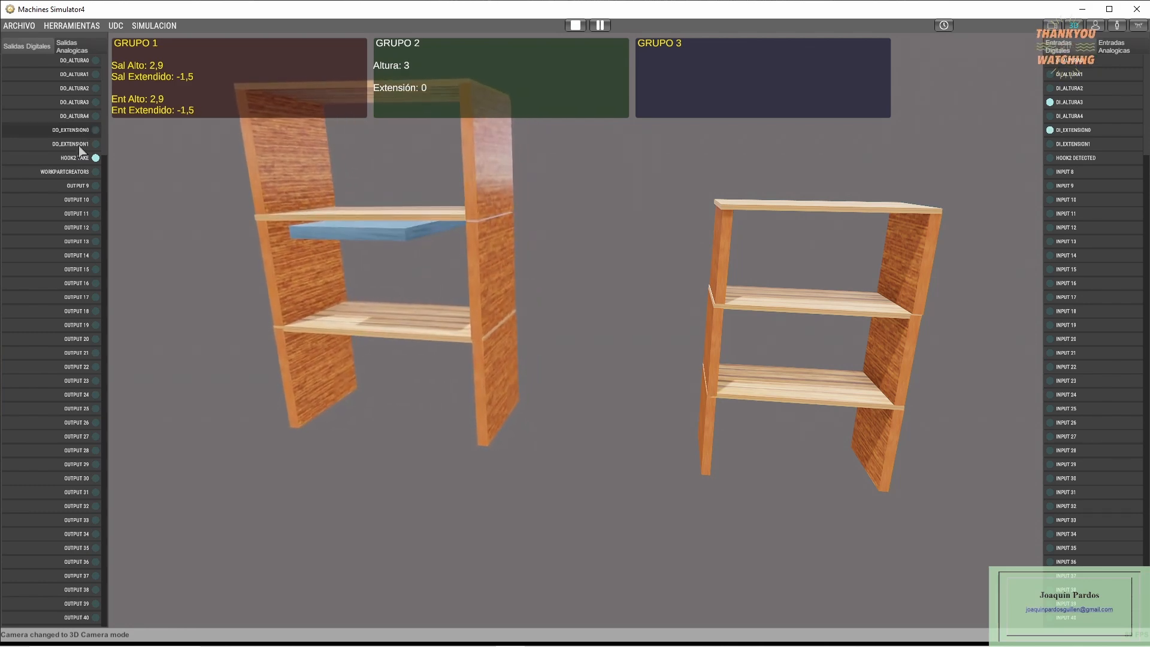
pyautogui.click(80, 146)
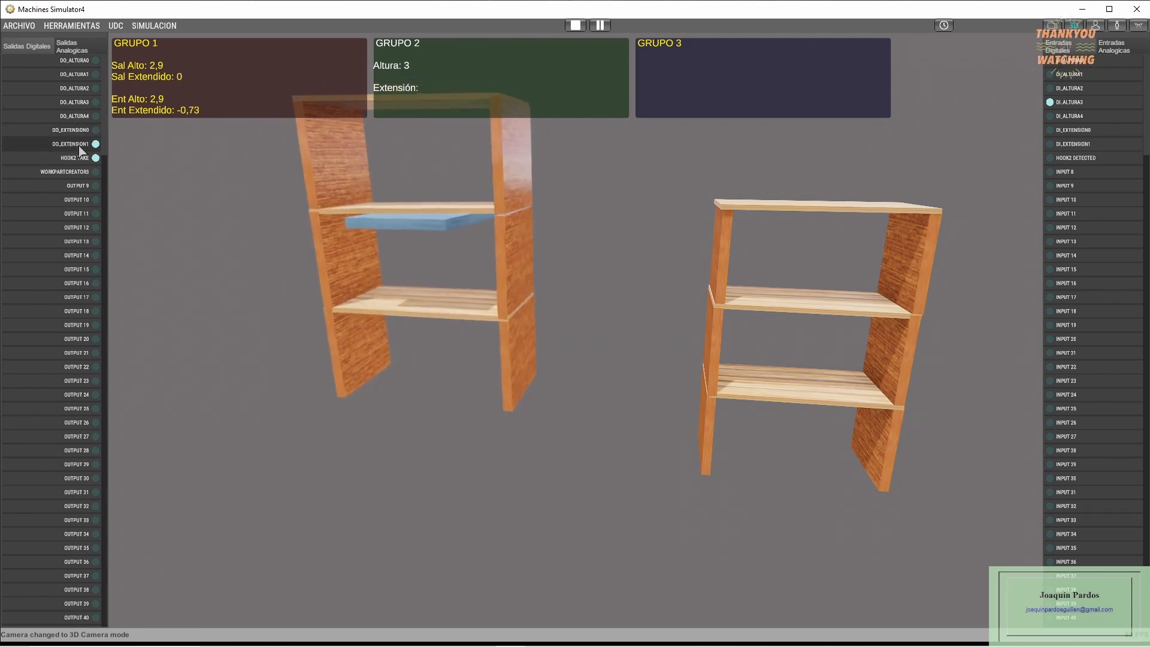
pyautogui.click(78, 93)
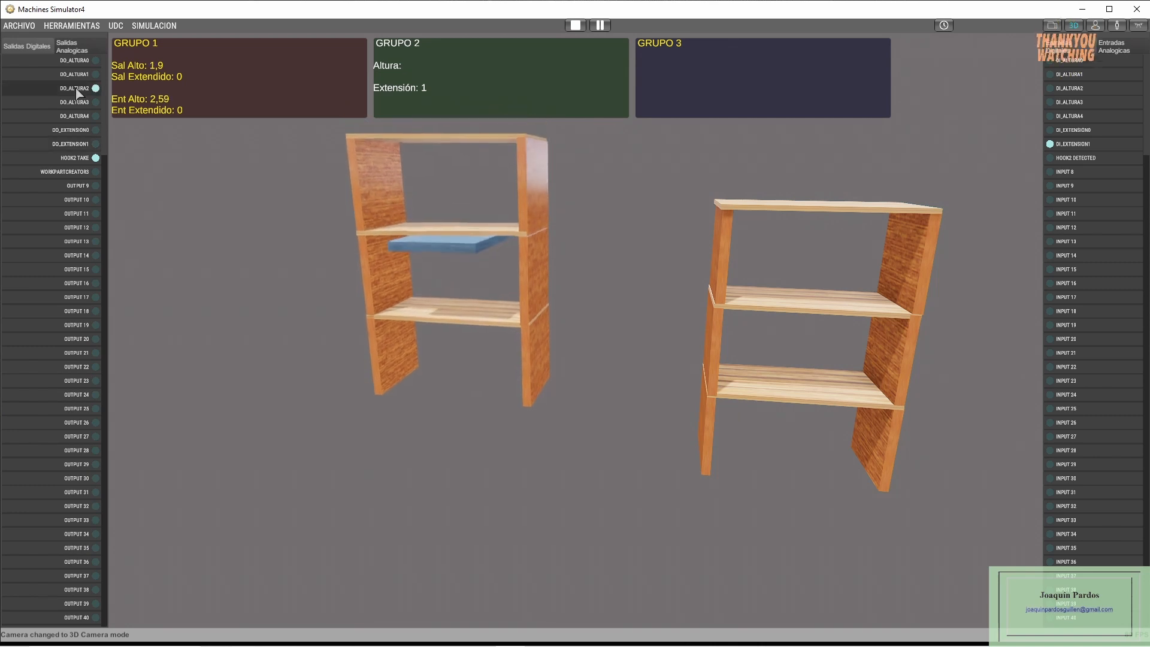
pyautogui.click(84, 159)
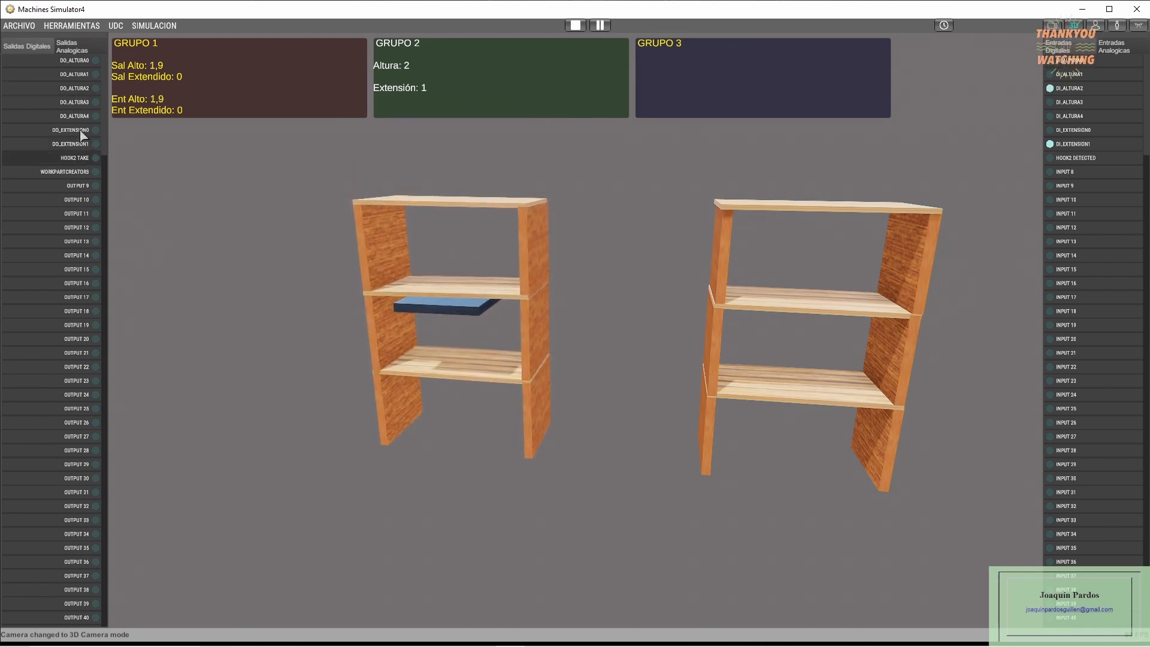
# - Reposition the empty platform under the top shelf at height 3 by way of extension 0, and activate the hook at extension 1
pyautogui.click(83, 132)
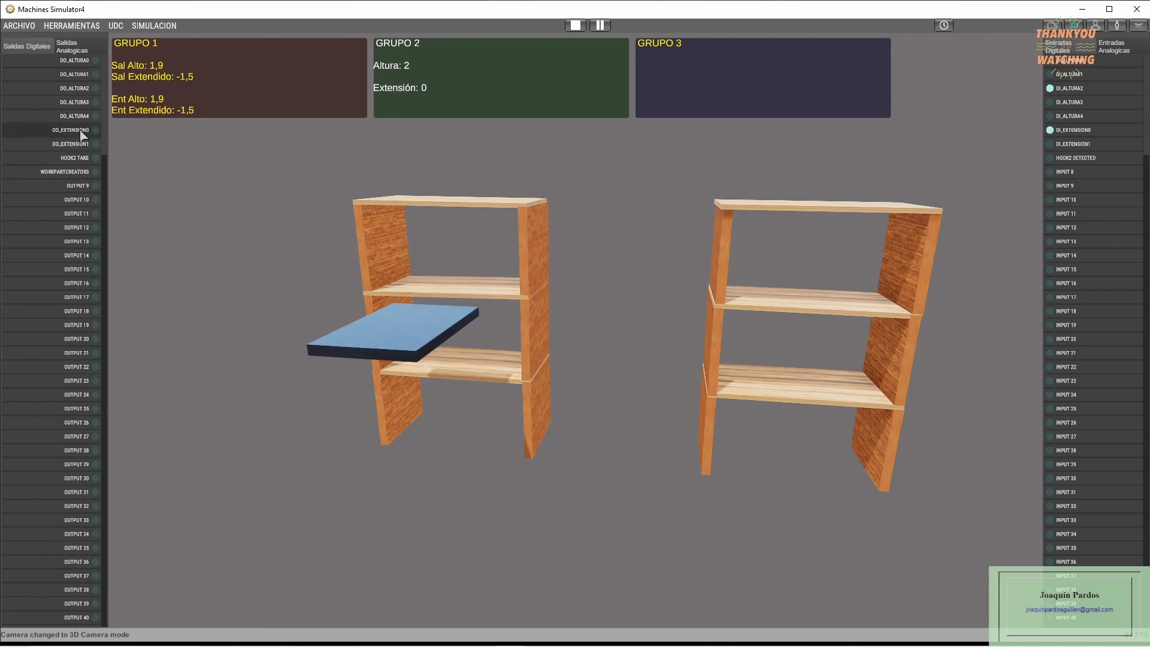
pyautogui.click(82, 104)
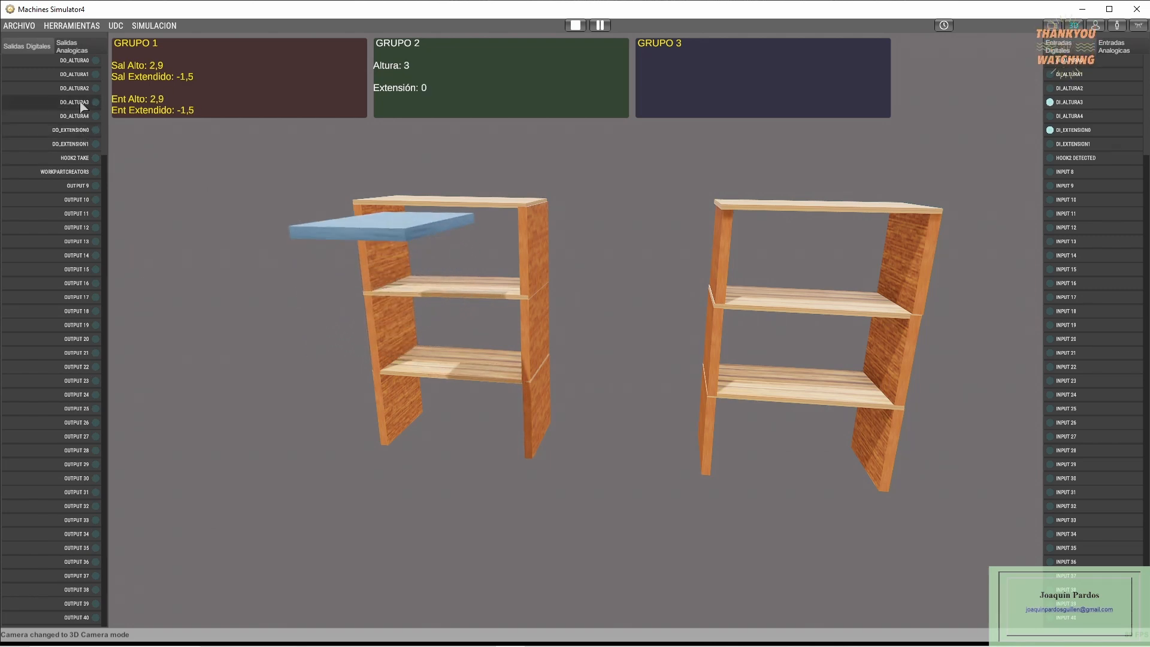
pyautogui.click(81, 145)
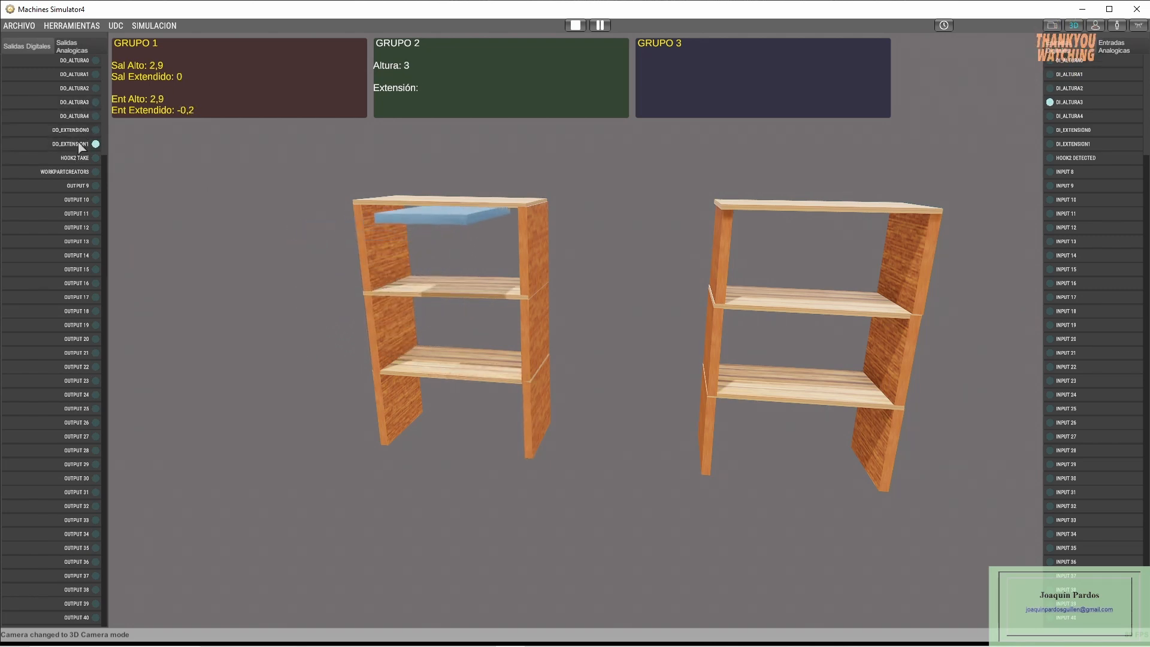
pyautogui.click(82, 160)
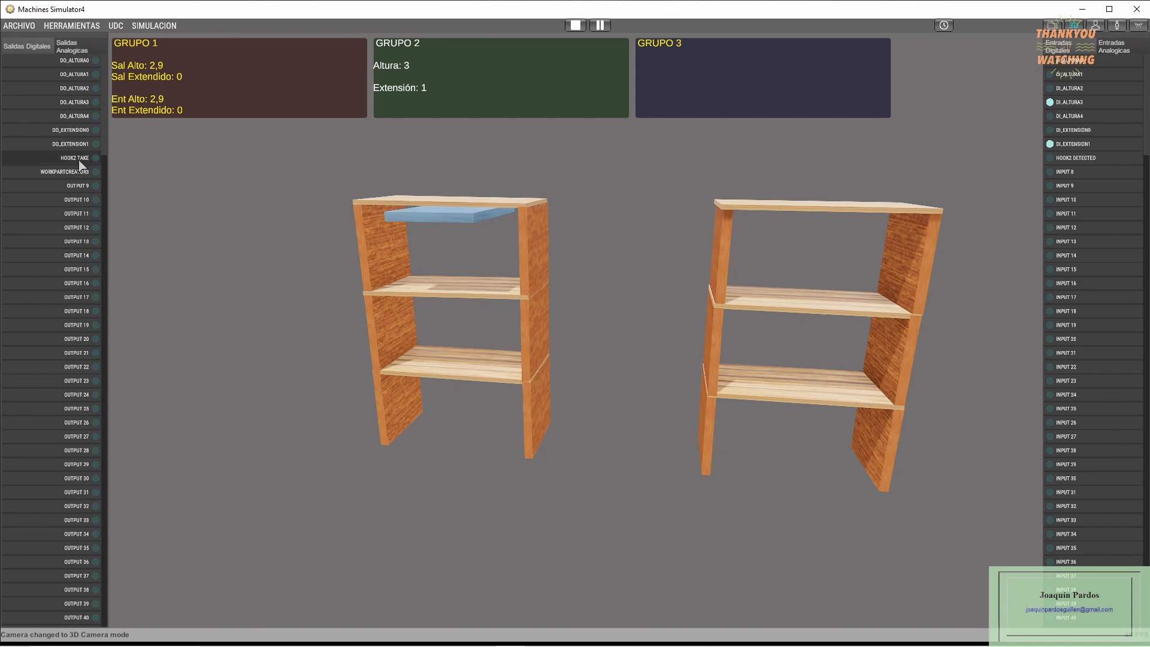
# - Lift the hooked shelving to height 4, carry it out to extension 0, then set it down at height 3 and release it
pyautogui.click(79, 116)
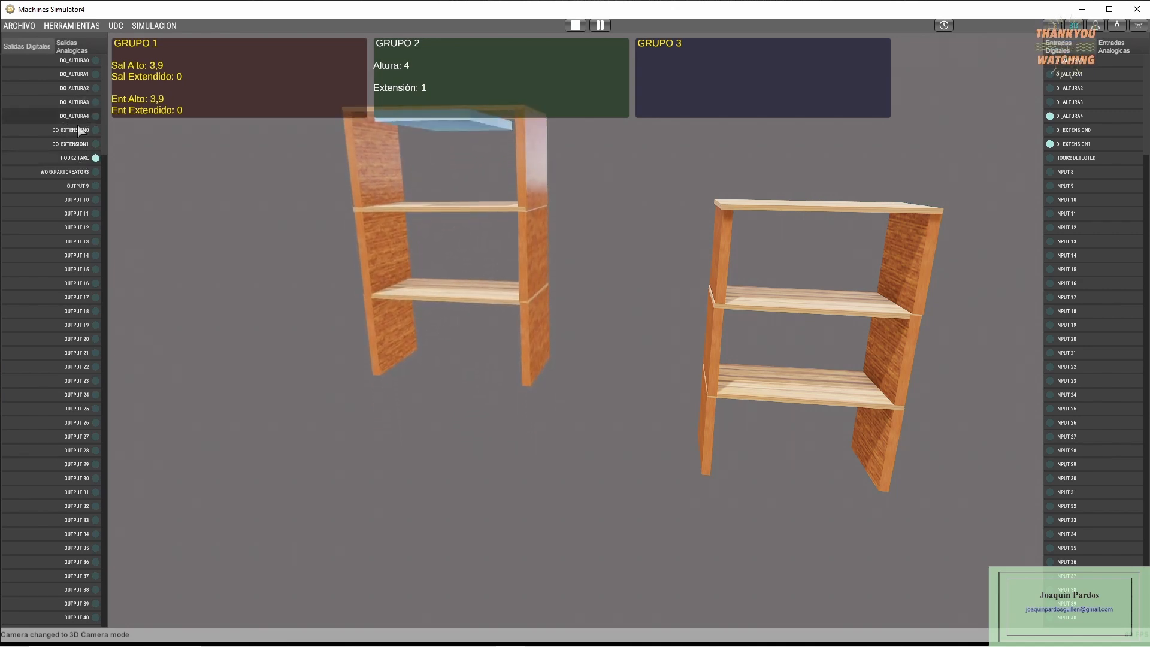
pyautogui.click(84, 133)
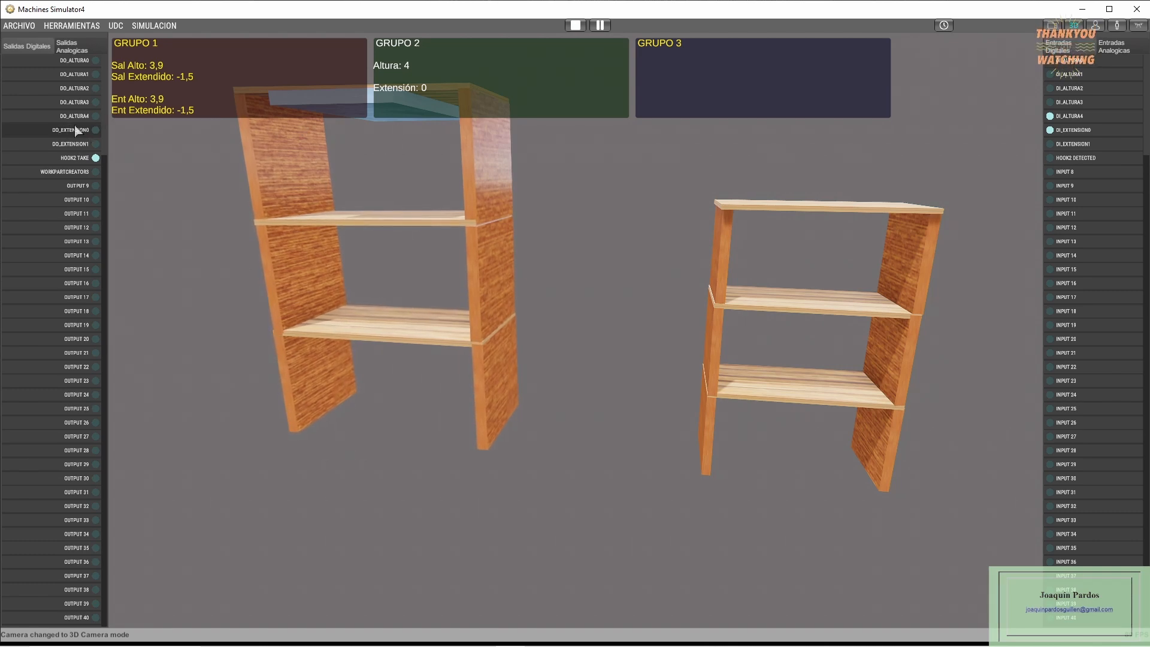
pyautogui.click(83, 103)
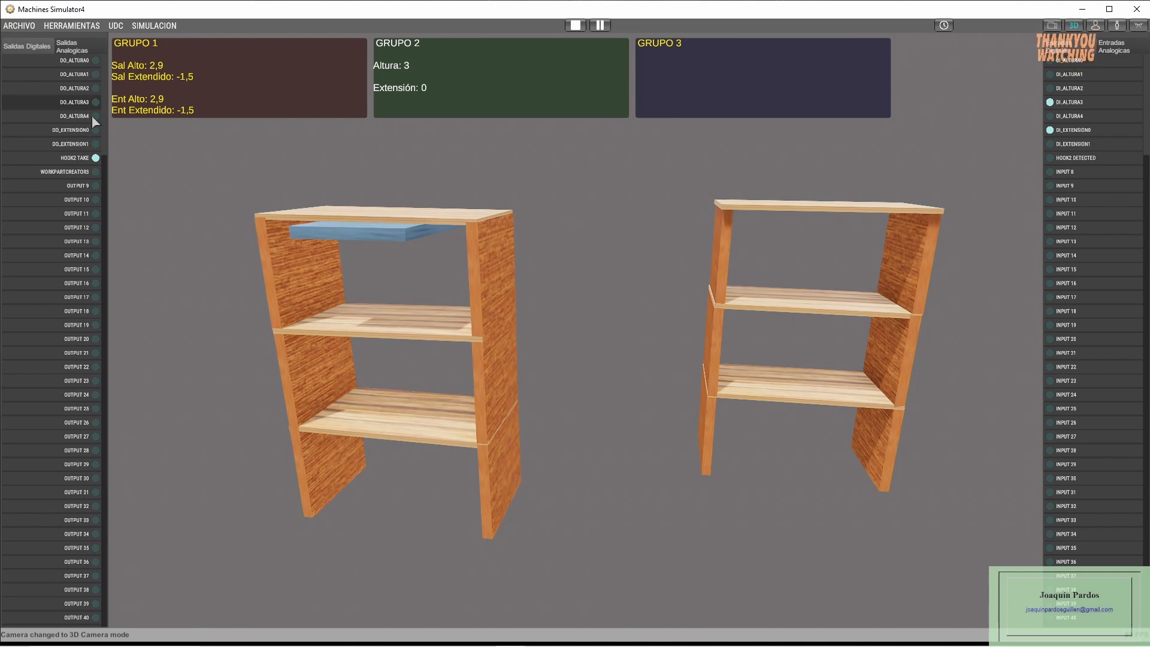
pyautogui.click(84, 160)
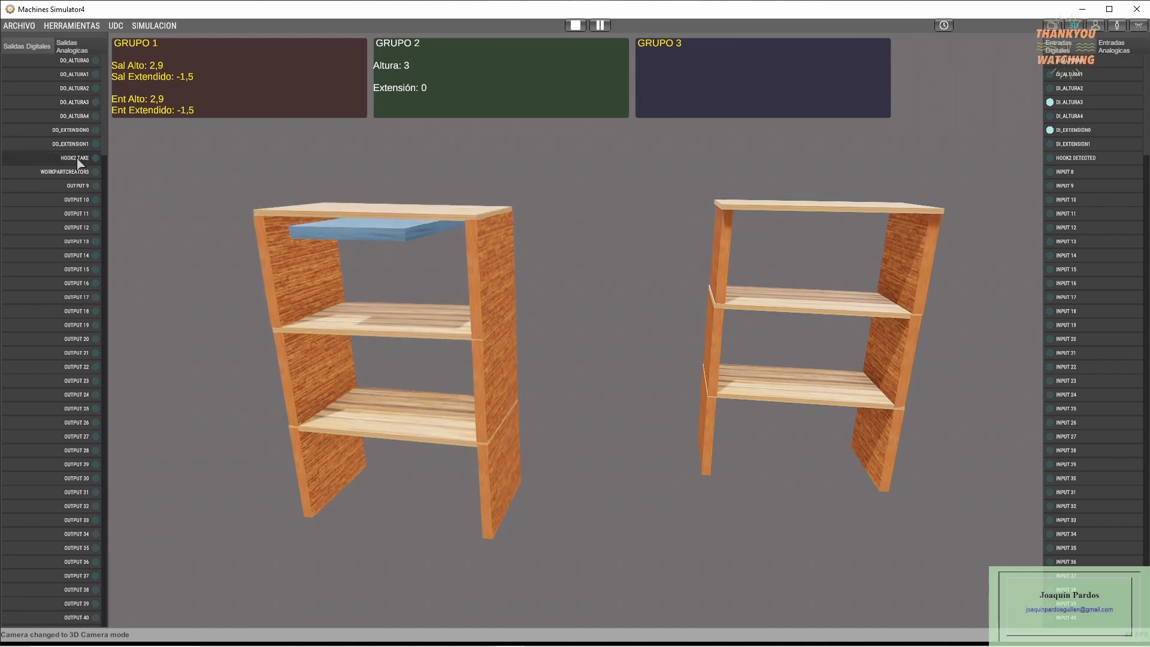
# - Move the empty platform out to extension 1 at height 3, clear of the shelving, and lower it to height 1
pyautogui.click(83, 146)
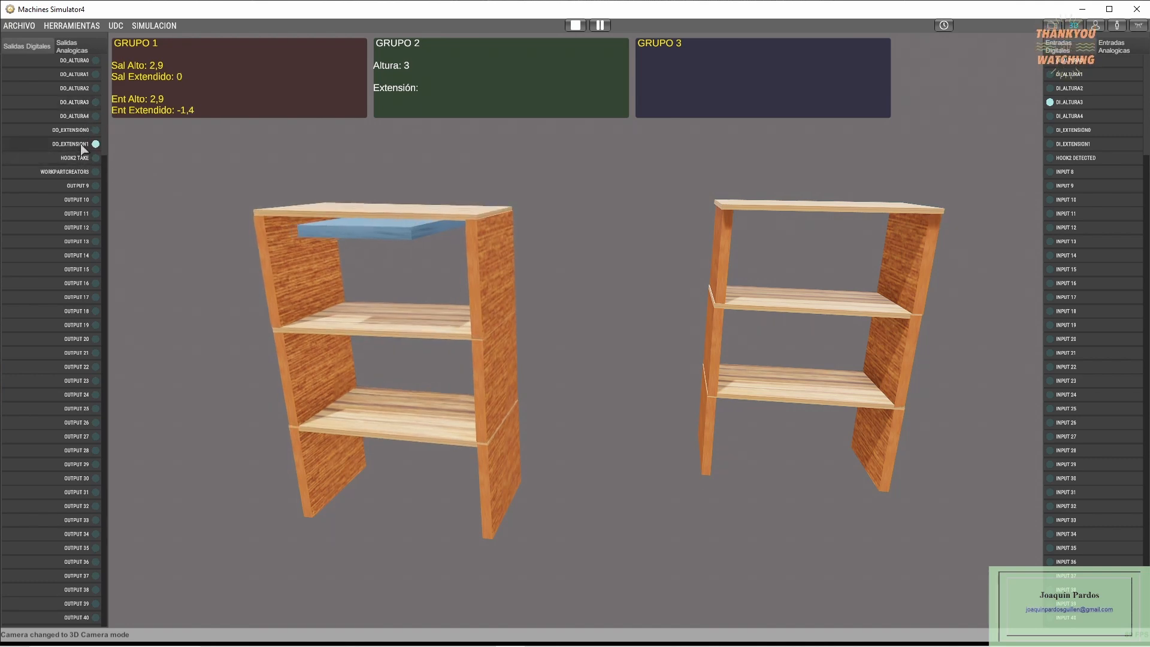
pyautogui.press('d')
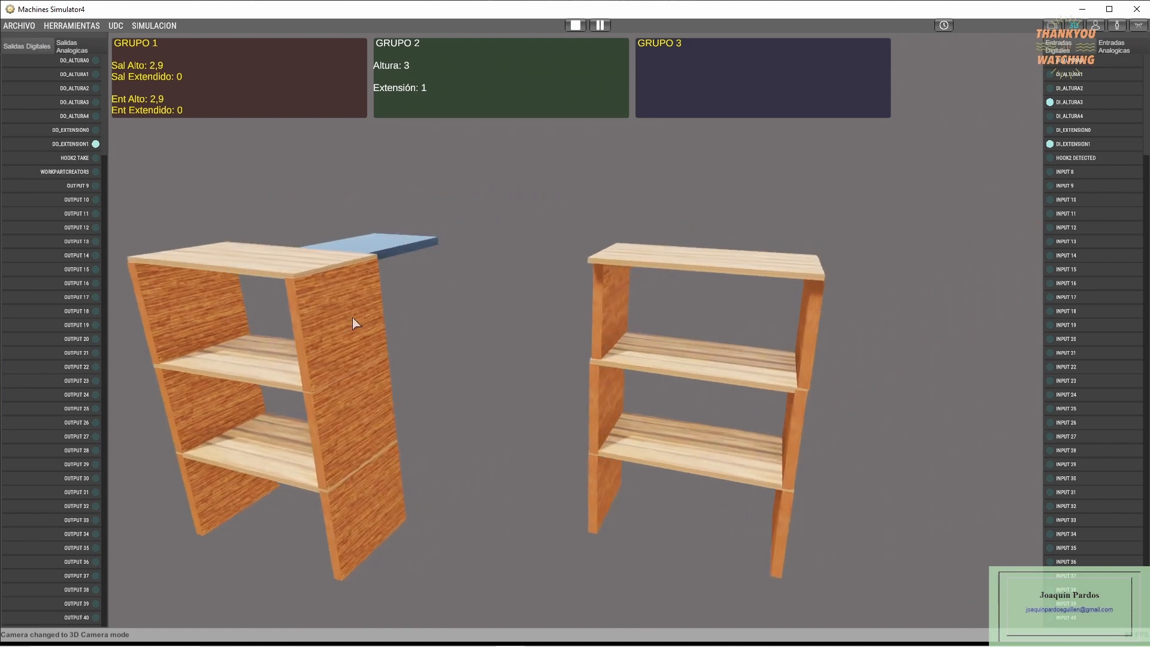
pyautogui.moveTo(352, 318); pyautogui.dragTo(180, 332, button='right')
pyautogui.moveTo(181, 332); pyautogui.dragTo(194, 323, button='middle')
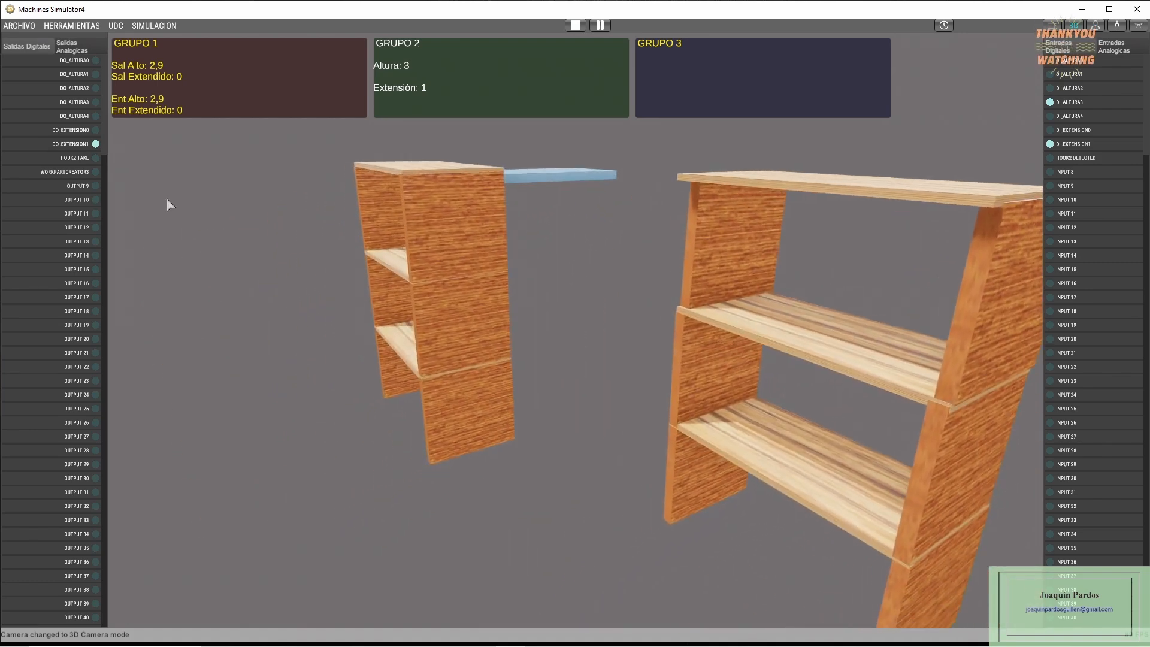
pyautogui.click(79, 72)
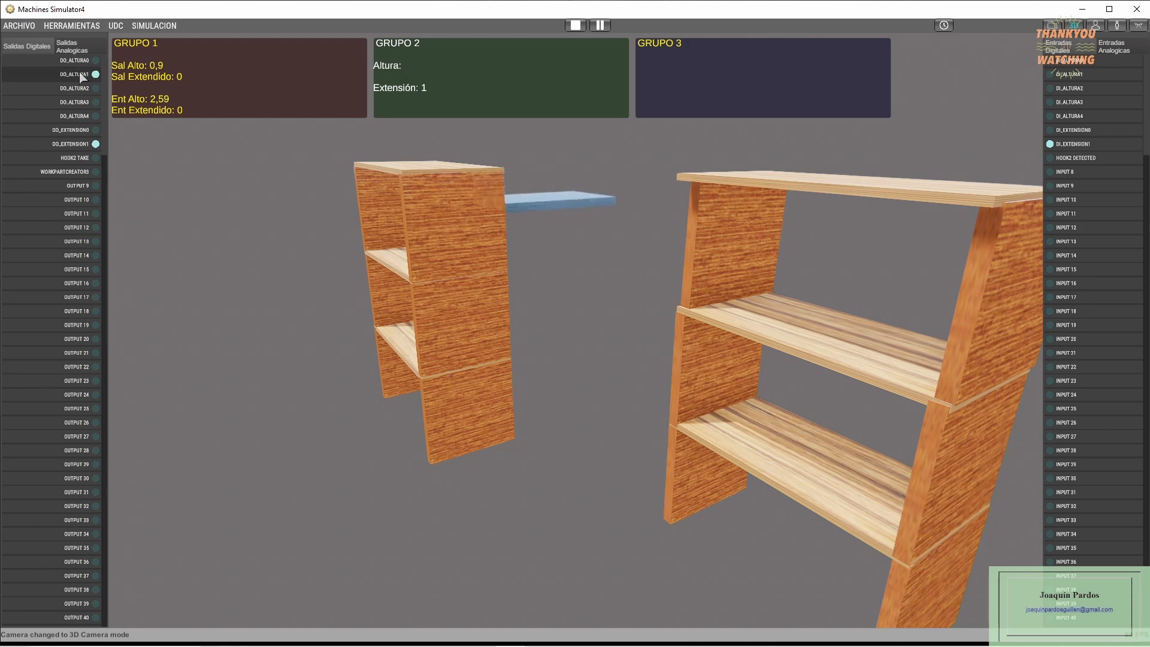
pyautogui.moveTo(293, 390); pyautogui.dragTo(403, 372, button='right')
pyautogui.moveTo(404, 370); pyautogui.dragTo(455, 351, button='middle')
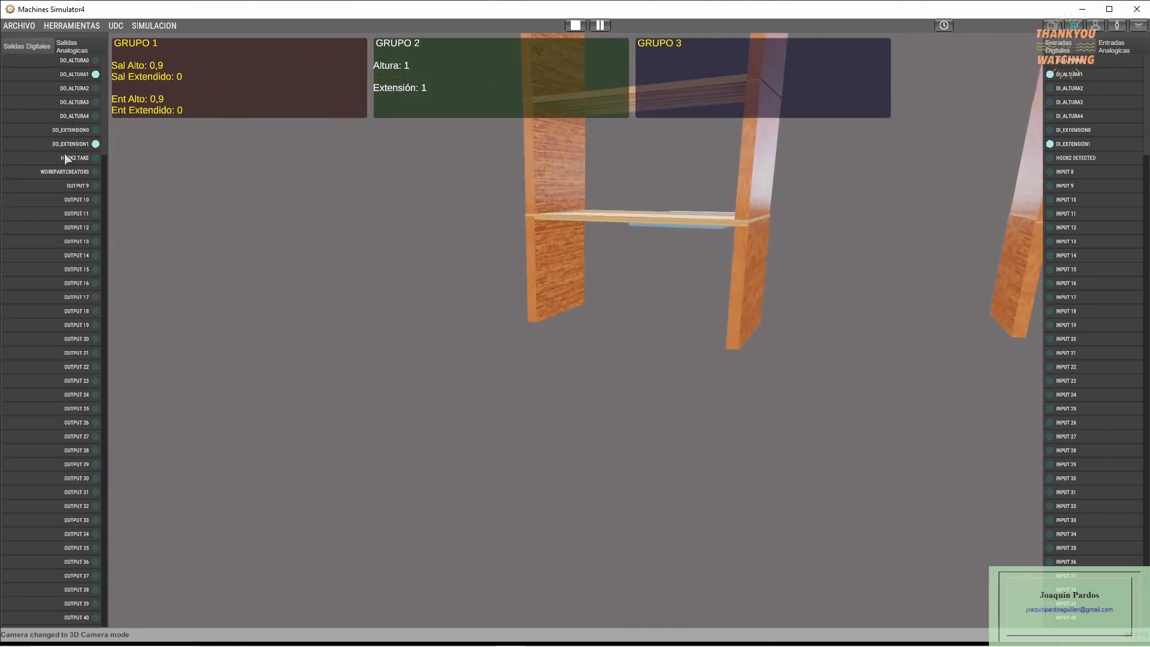
# - Bring the platform under the bottom shelf at height 1 and extension 0, and activate the hook
pyautogui.click(81, 77)
pyautogui.click(82, 143)
pyautogui.click(82, 131)
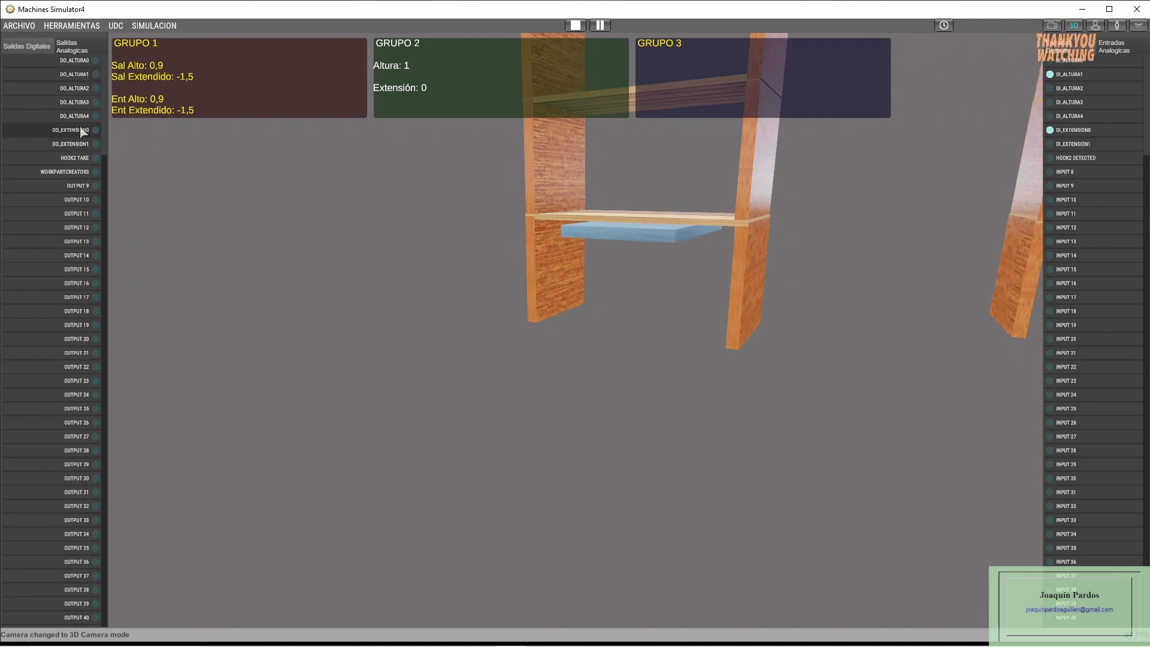
pyautogui.click(82, 159)
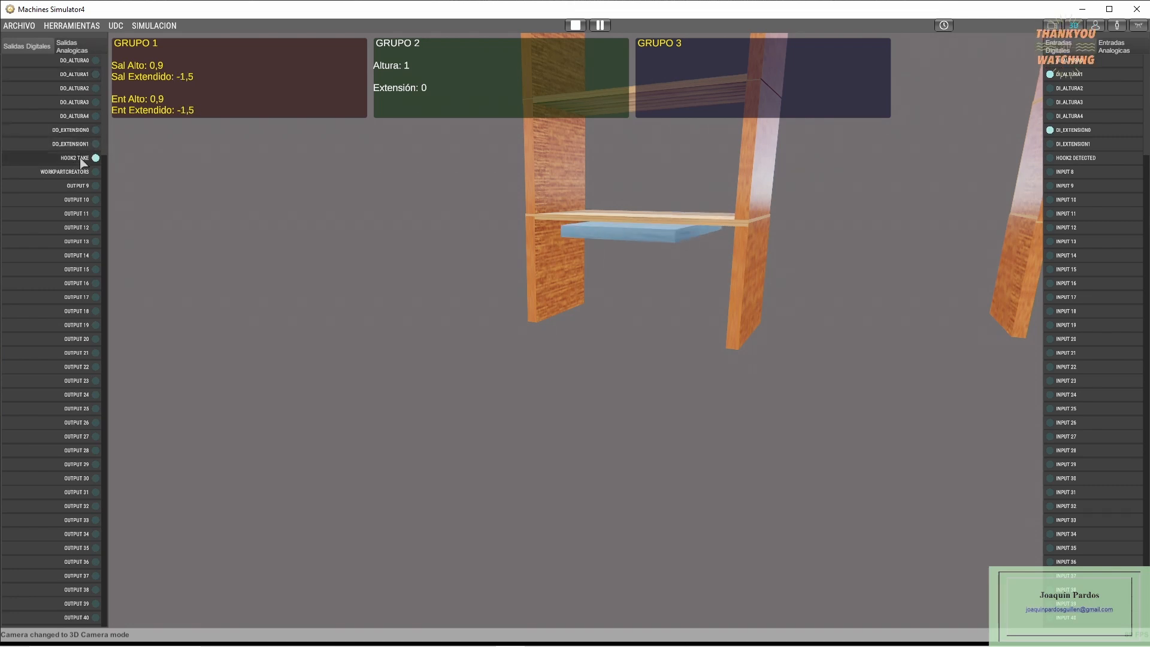
# - Lift the hooked shelving to height 2, carry it to extension 1, then set it down at height 1 and release it
pyautogui.click(76, 90)
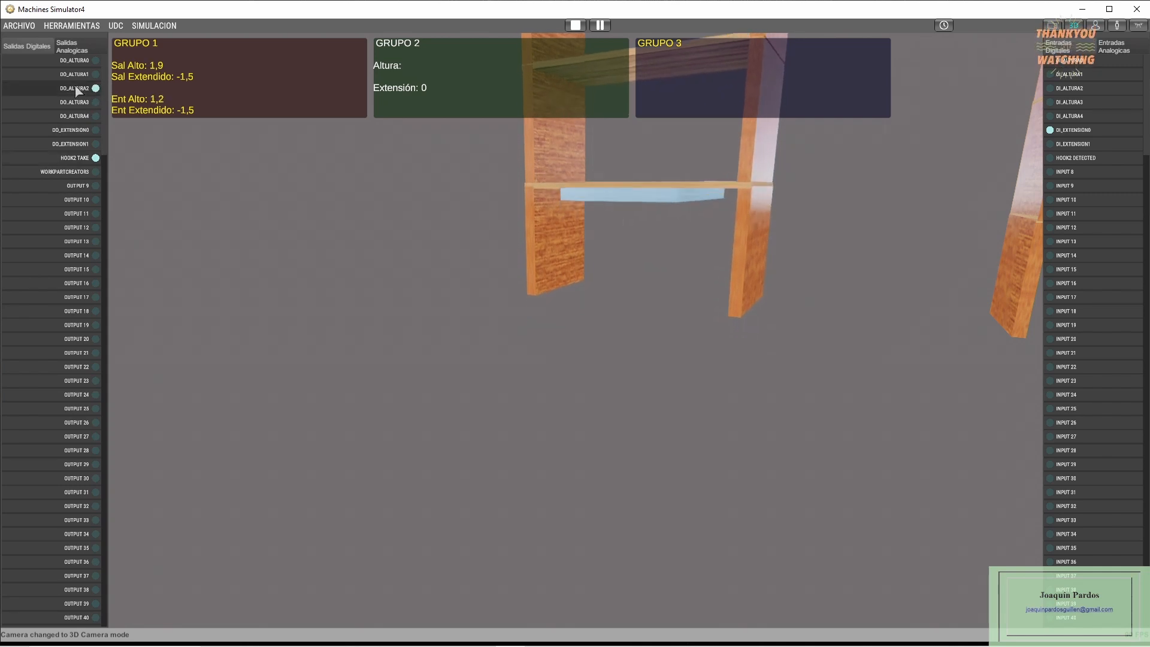
pyautogui.click(70, 144)
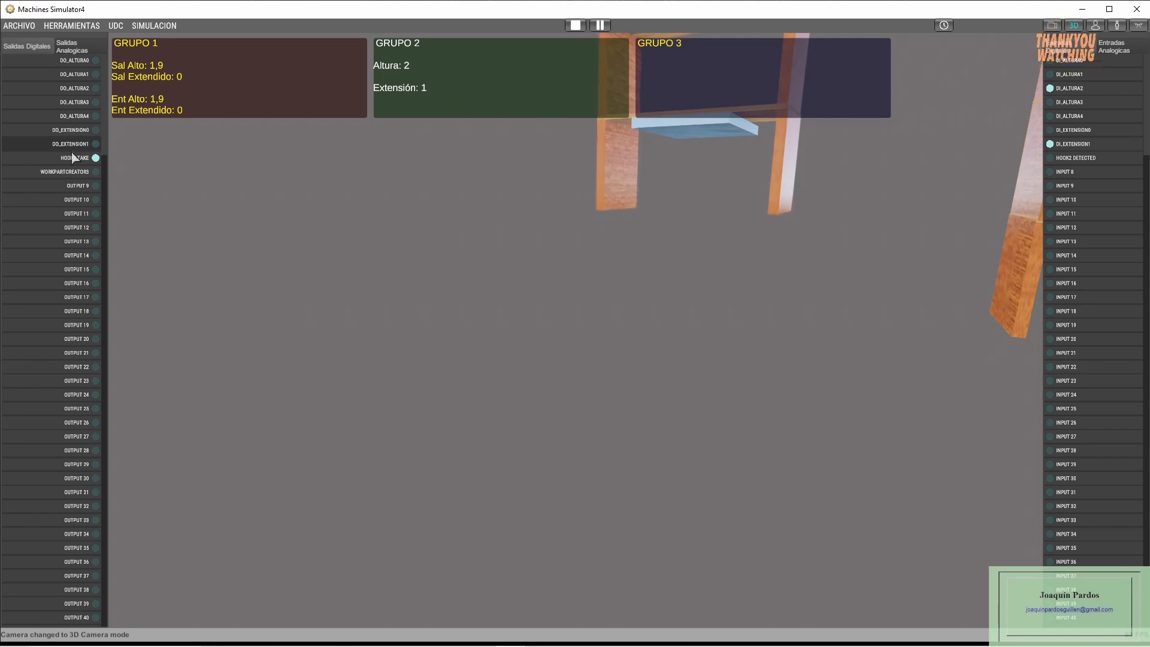
pyautogui.click(78, 75)
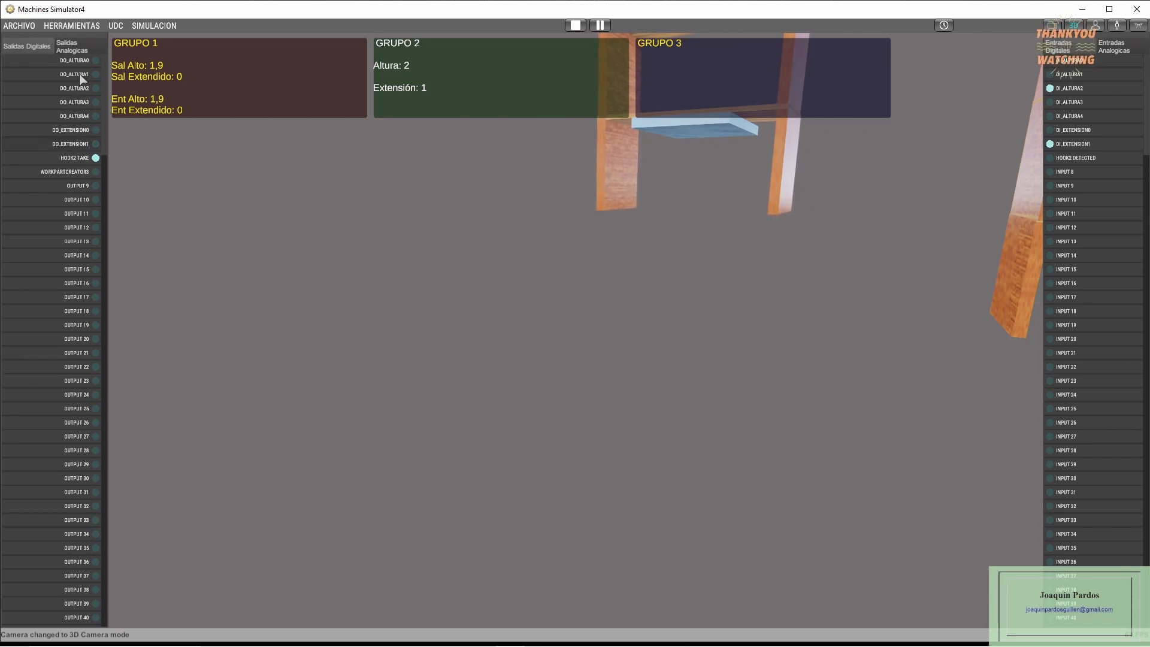
pyautogui.click(78, 157)
pyautogui.click(78, 158)
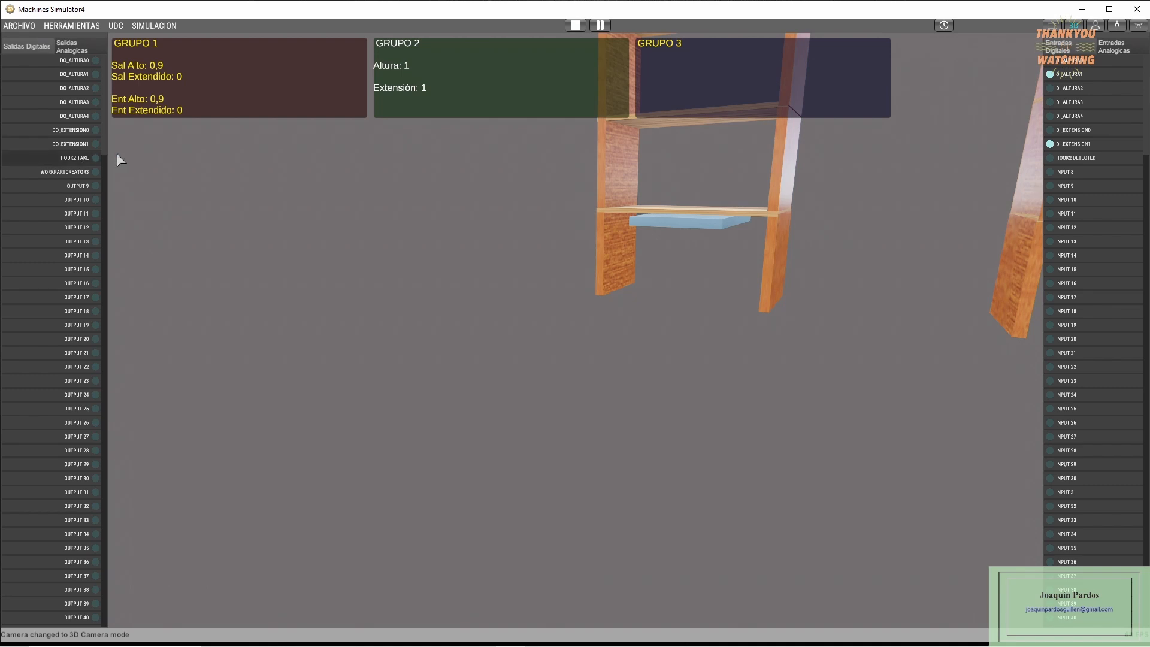
# - Withdraw the empty platform to extension 0 and bring it to height 3 by way of height 4
pyautogui.click(79, 130)
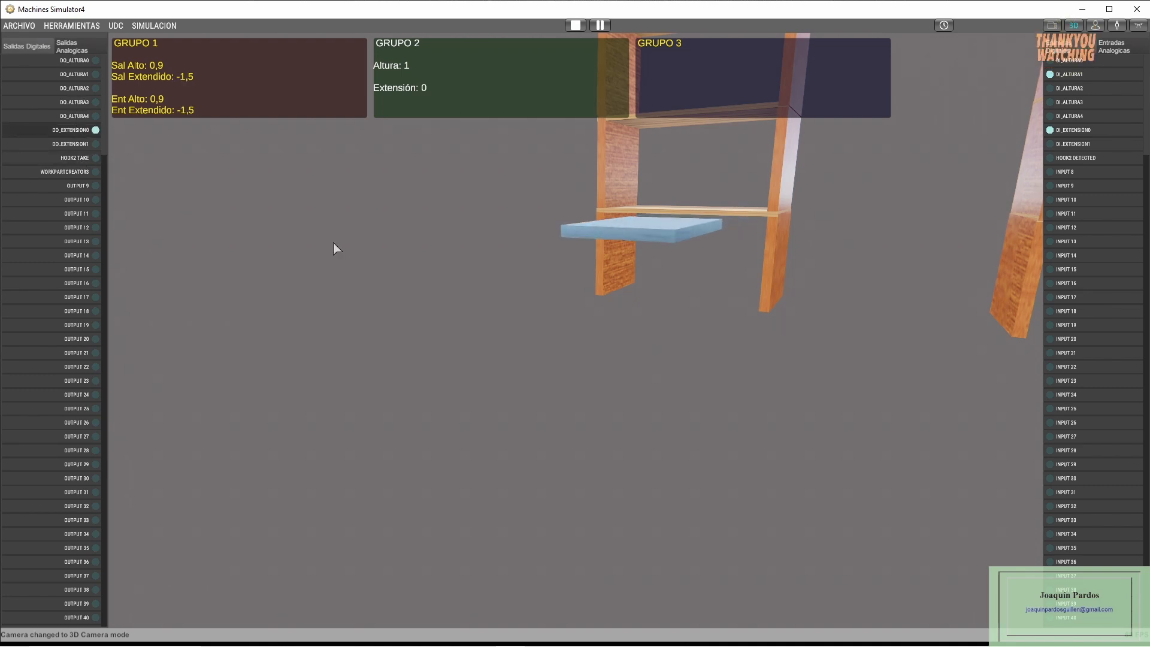
pyautogui.click(95, 135)
pyautogui.scroll(-5, 508, 298)
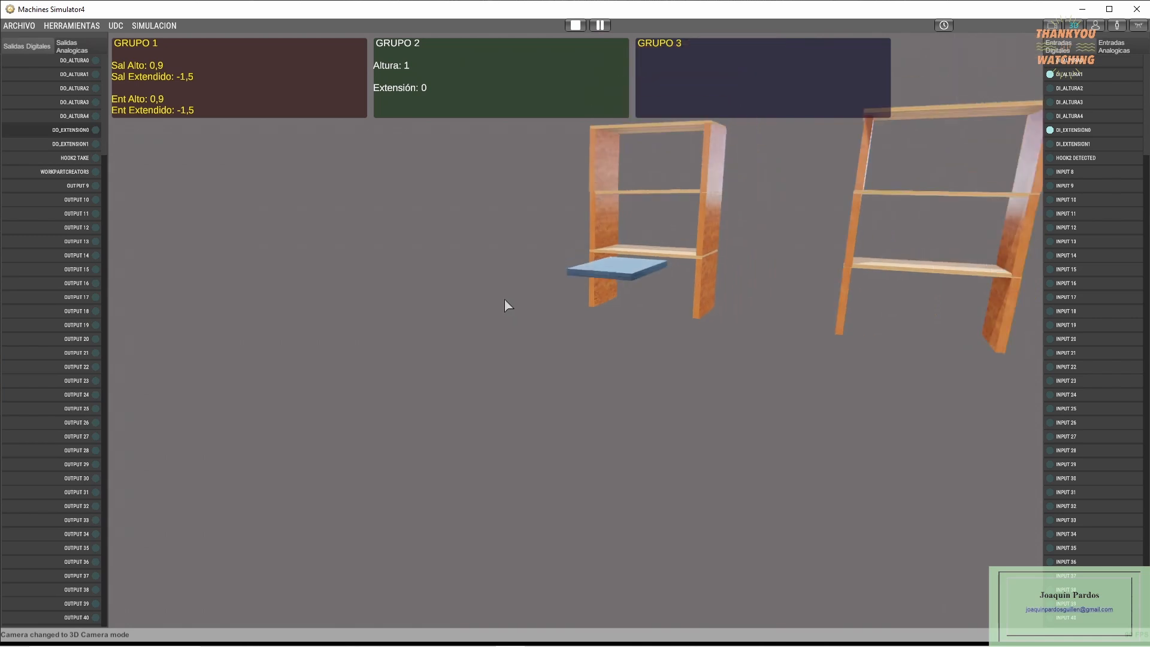
pyautogui.moveTo(478, 309); pyautogui.dragTo(403, 310, button='middle')
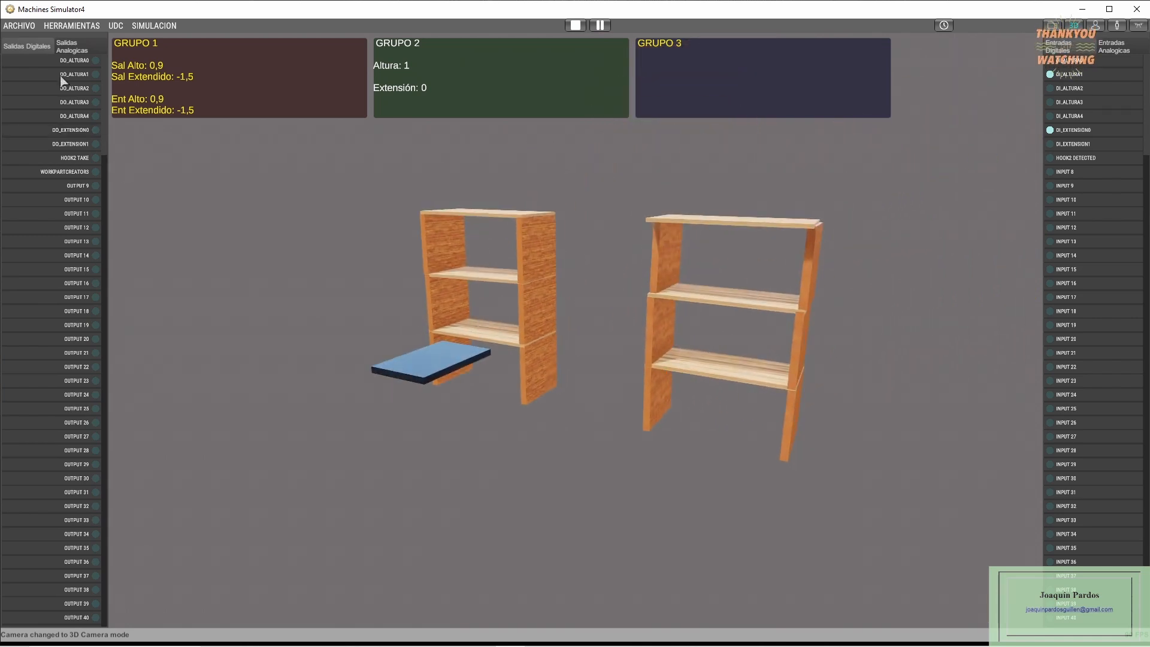
pyautogui.click(79, 118)
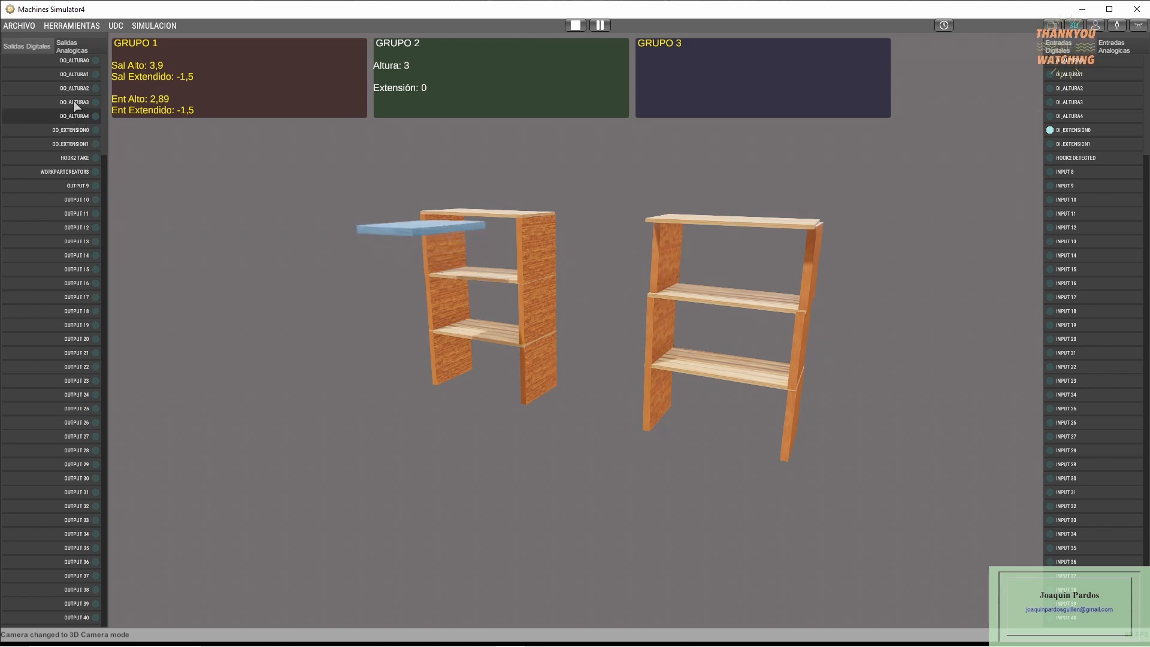
pyautogui.click(74, 106)
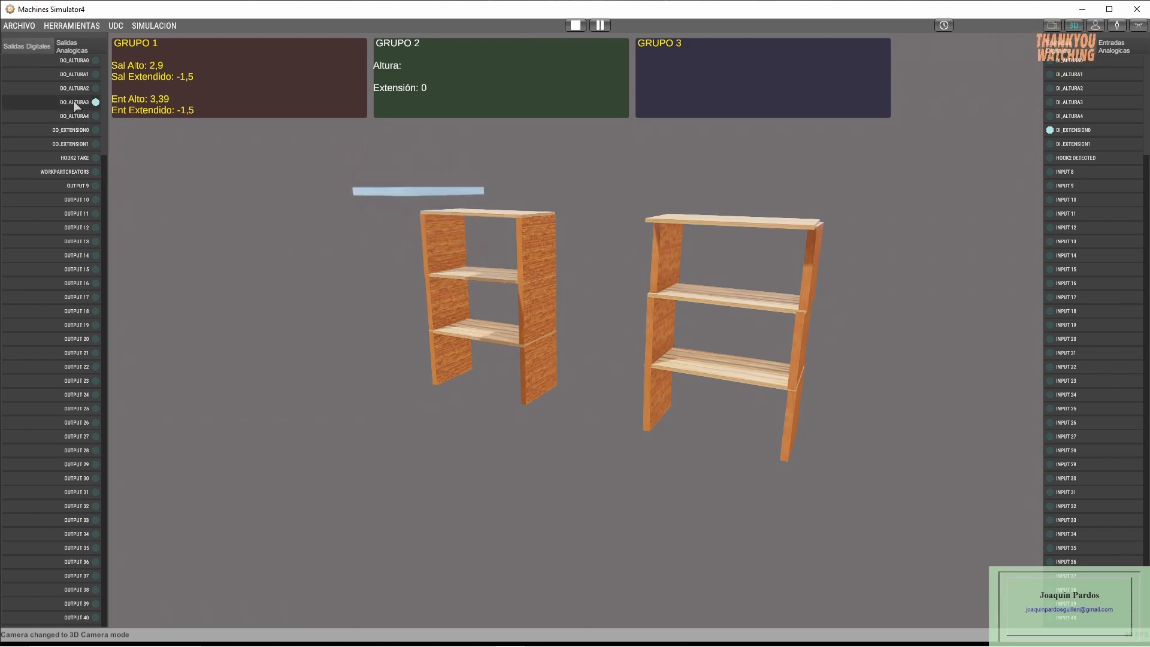
# - Extend the platform under the top shelf to extension 1, raise the shelving to height 4 without the hook, and withdraw to extension 0
pyautogui.click(79, 144)
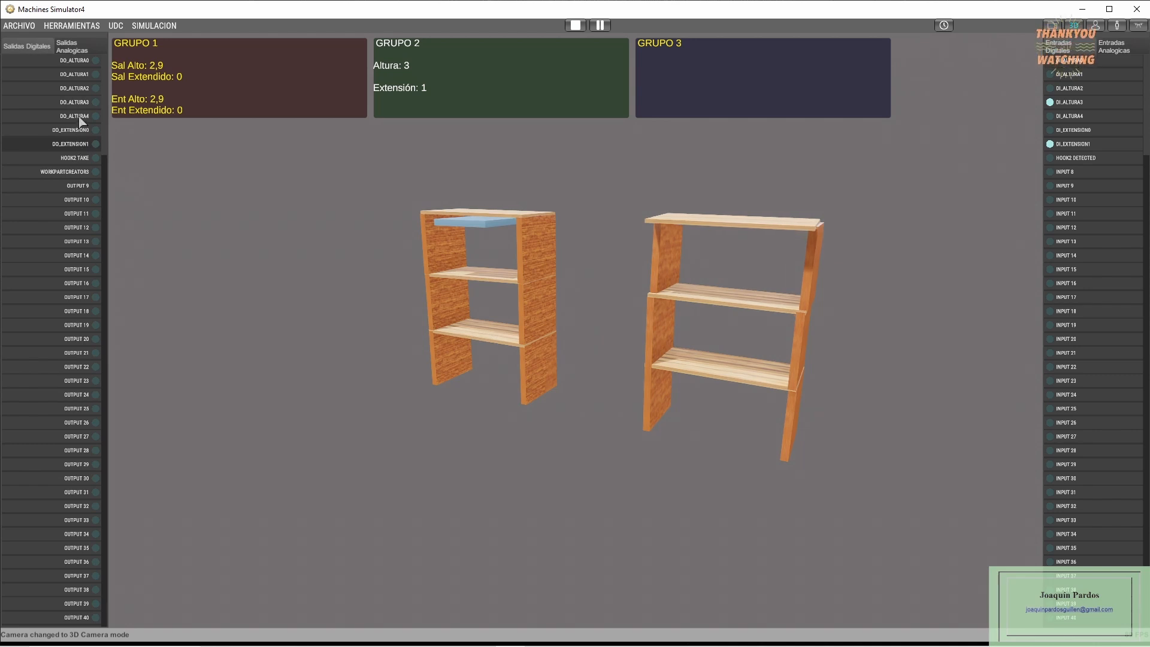
pyautogui.click(79, 118)
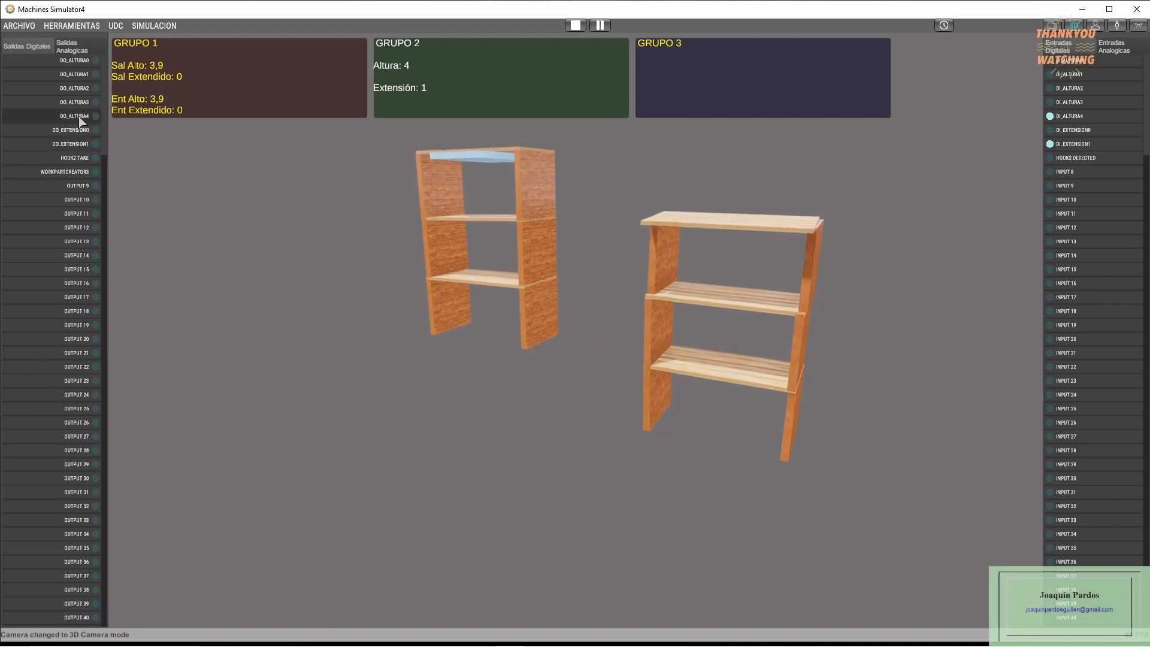
pyautogui.click(75, 130)
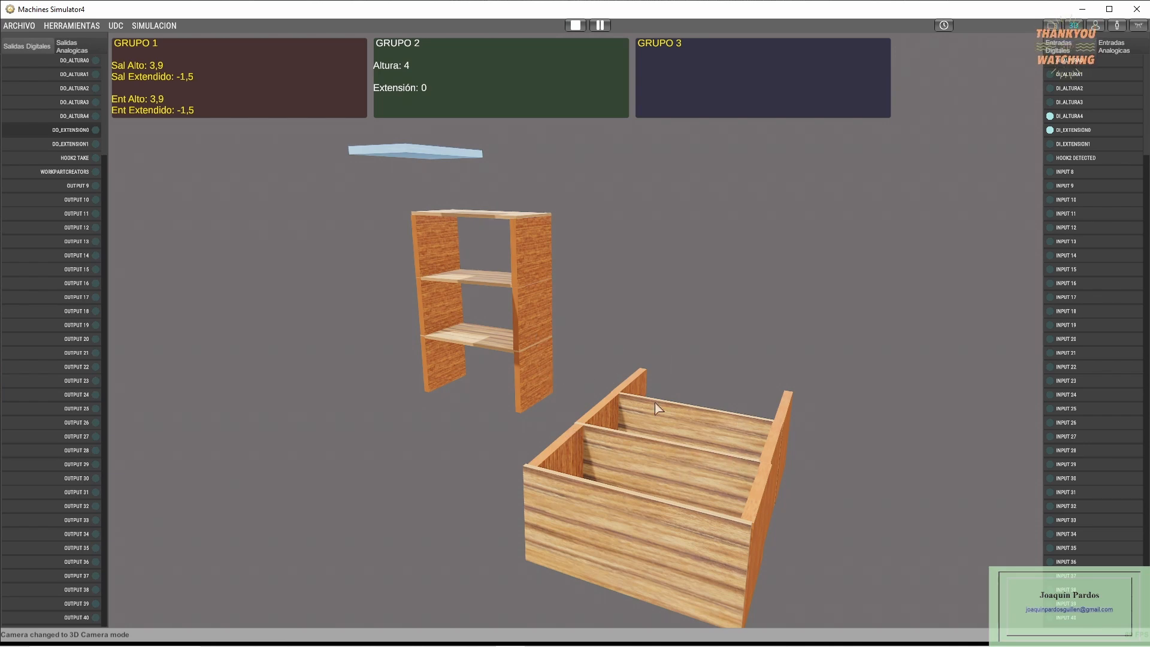
# - Stop the simulation and create a new, empty machine
pyautogui.click(575, 25)
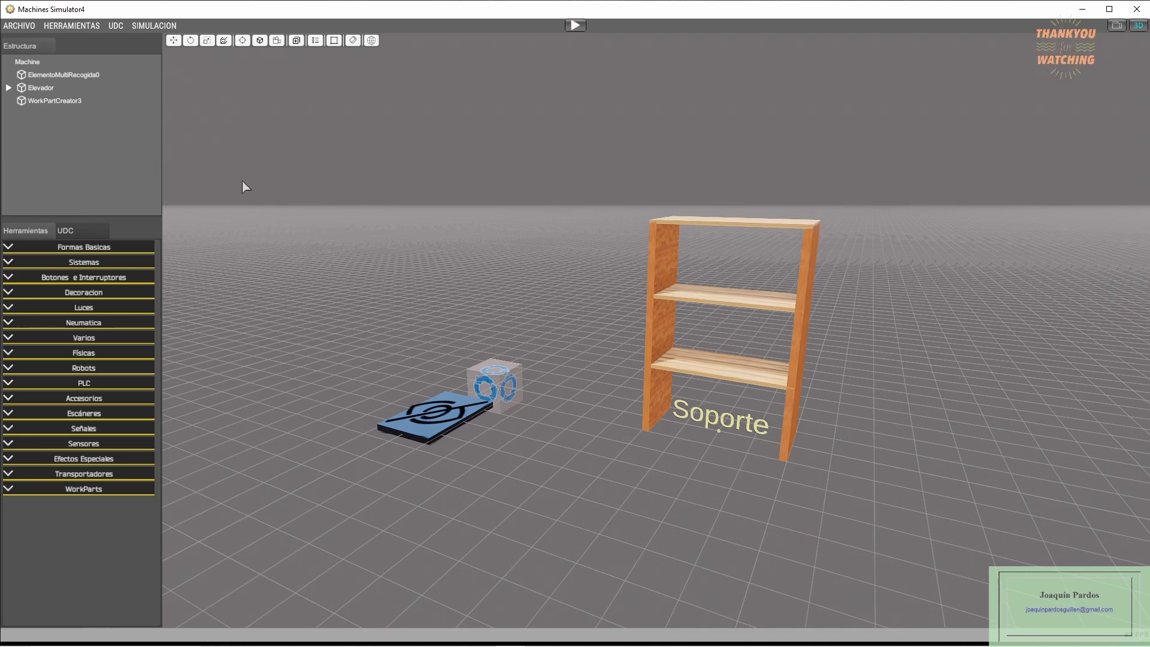
pyautogui.click(20, 26)
pyautogui.click(21, 50)
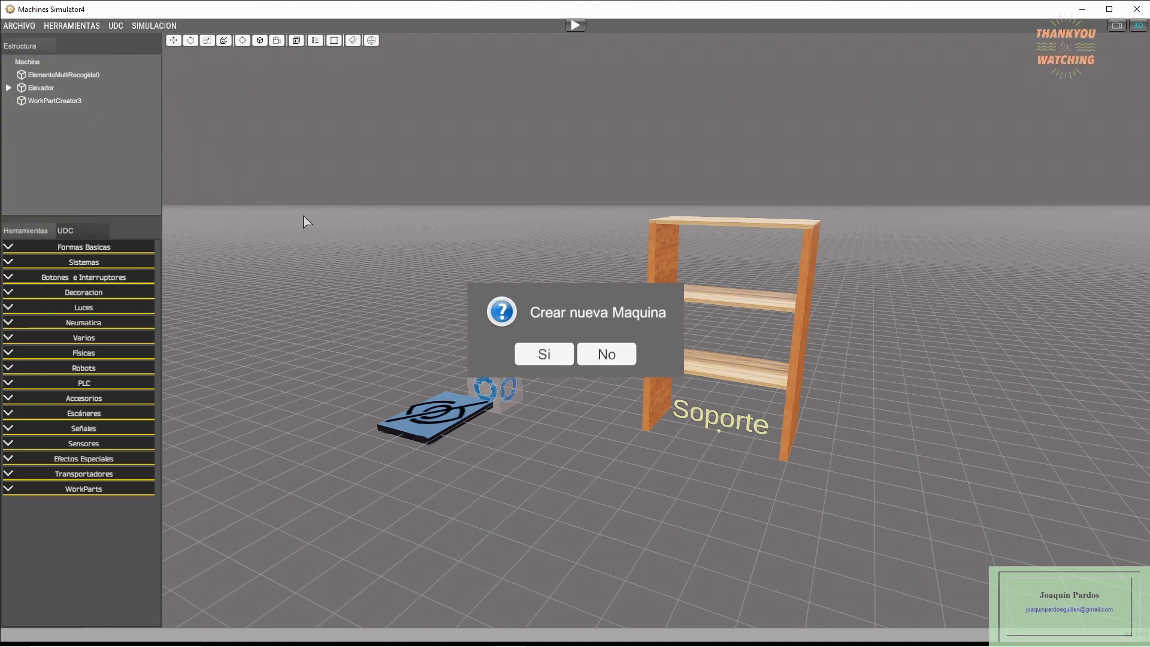
pyautogui.click(543, 353)
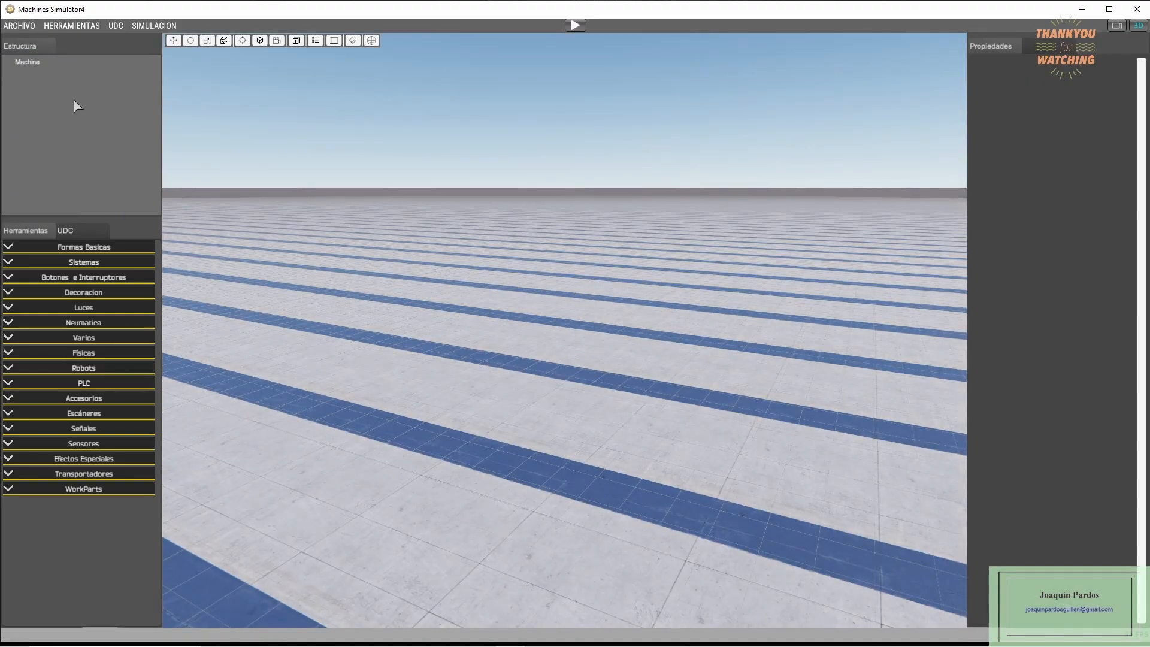
# - Set the new machine's SkyBox to None and its Floor to NoVisible
pyautogui.click(31, 64)
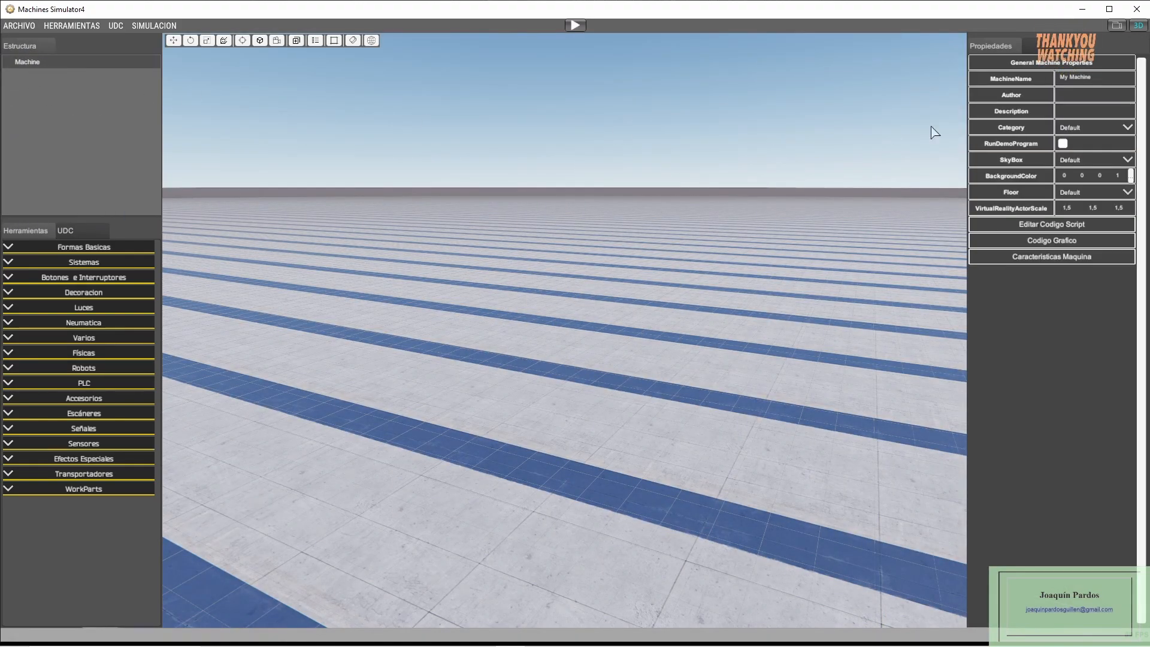
pyautogui.click(1085, 162)
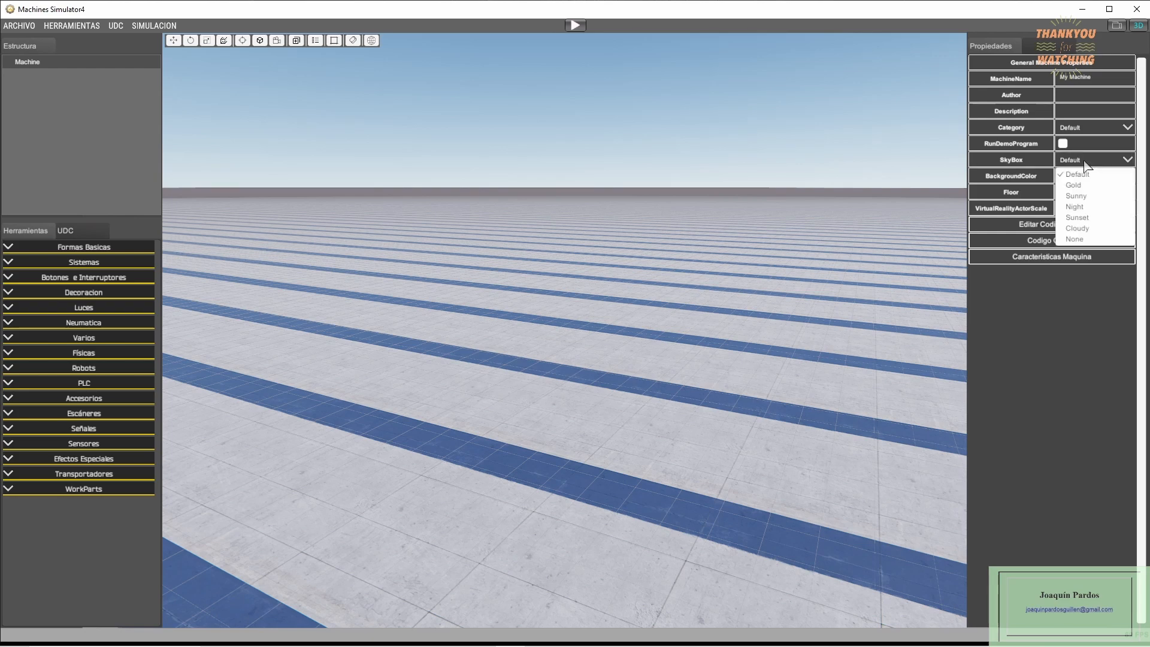
pyautogui.click(1074, 240)
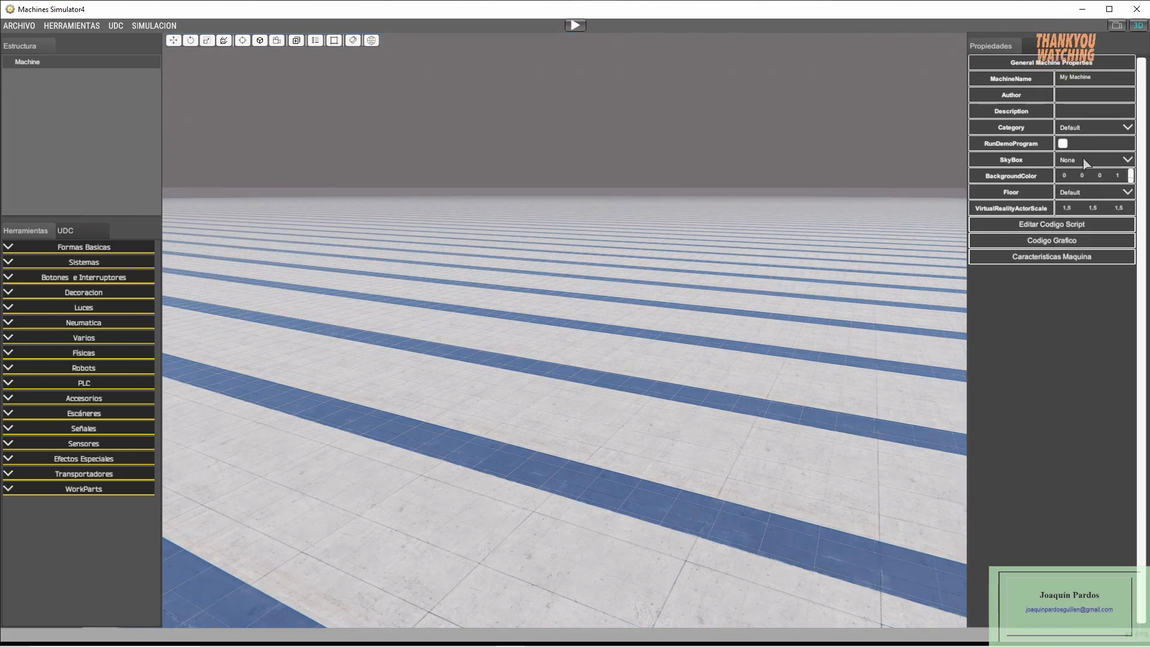
pyautogui.click(1075, 193)
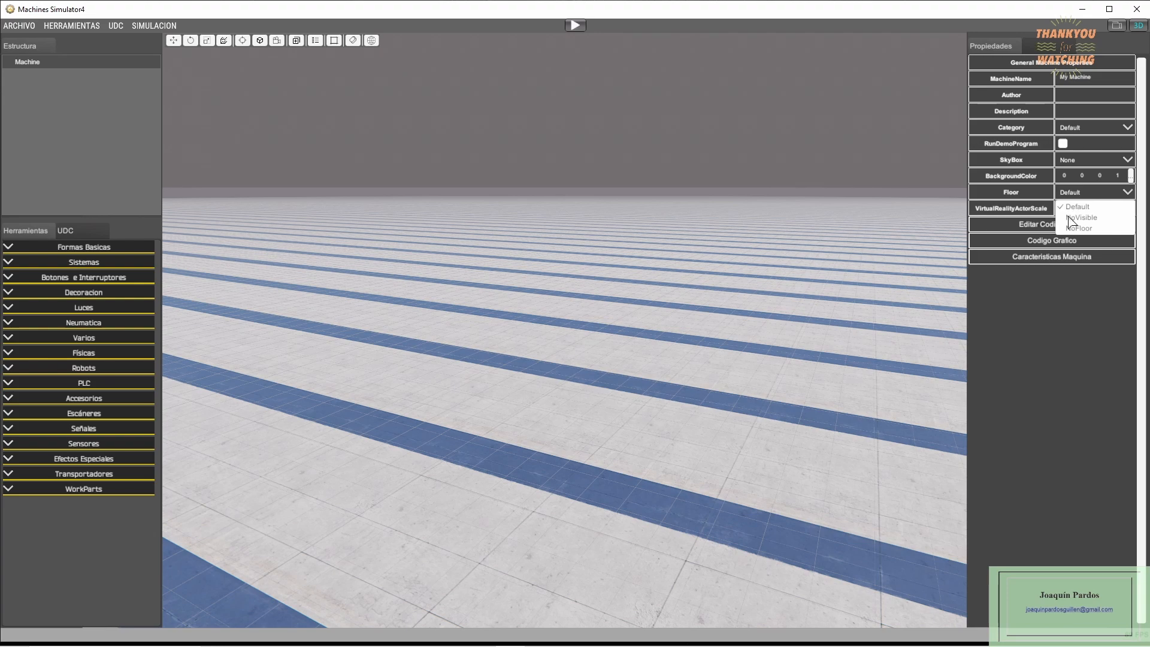
pyautogui.click(1080, 218)
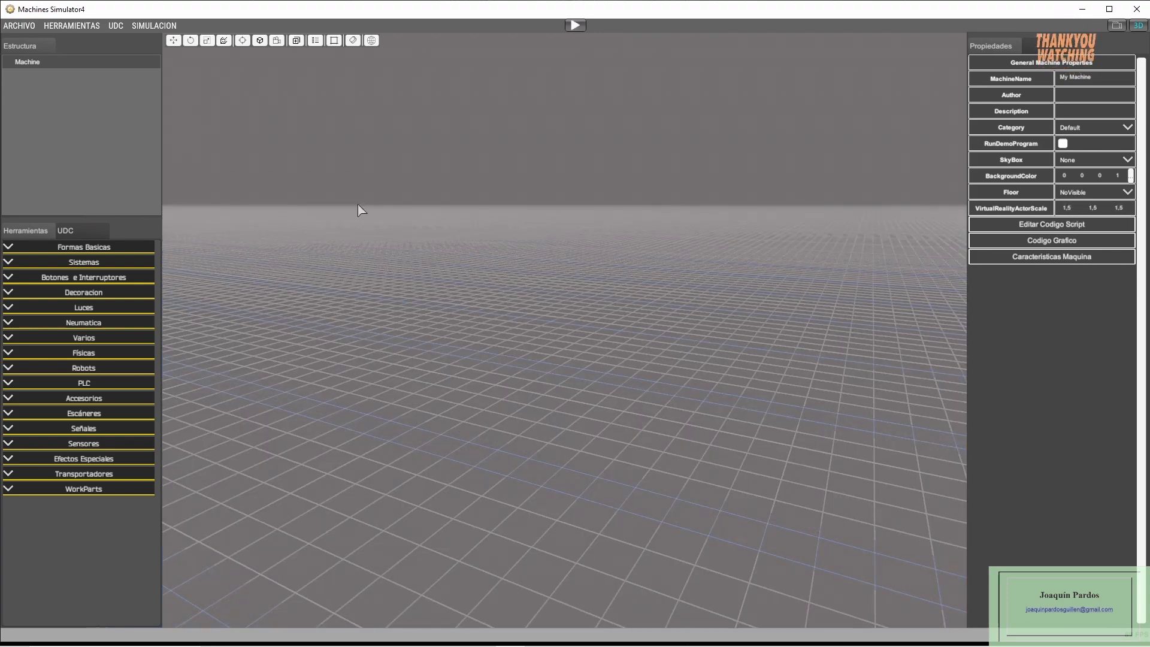
# - Load the user defined component ElementoMultiRecogida.udc for editing
pyautogui.click(116, 26)
pyautogui.click(122, 66)
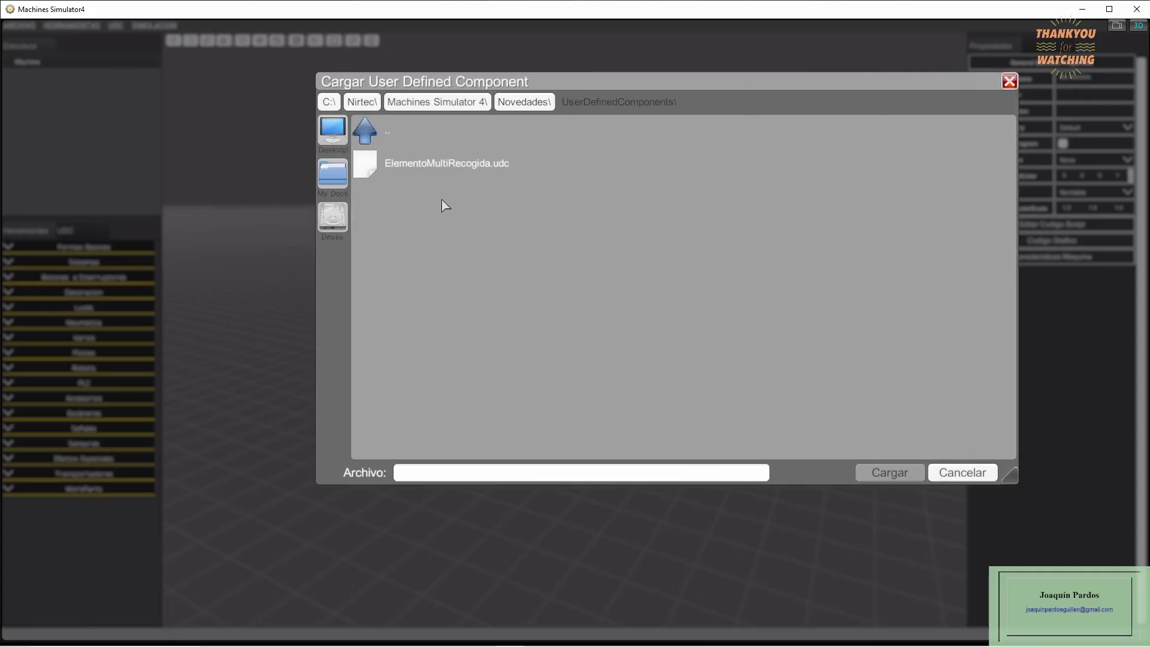
pyautogui.doubleClick(440, 170)
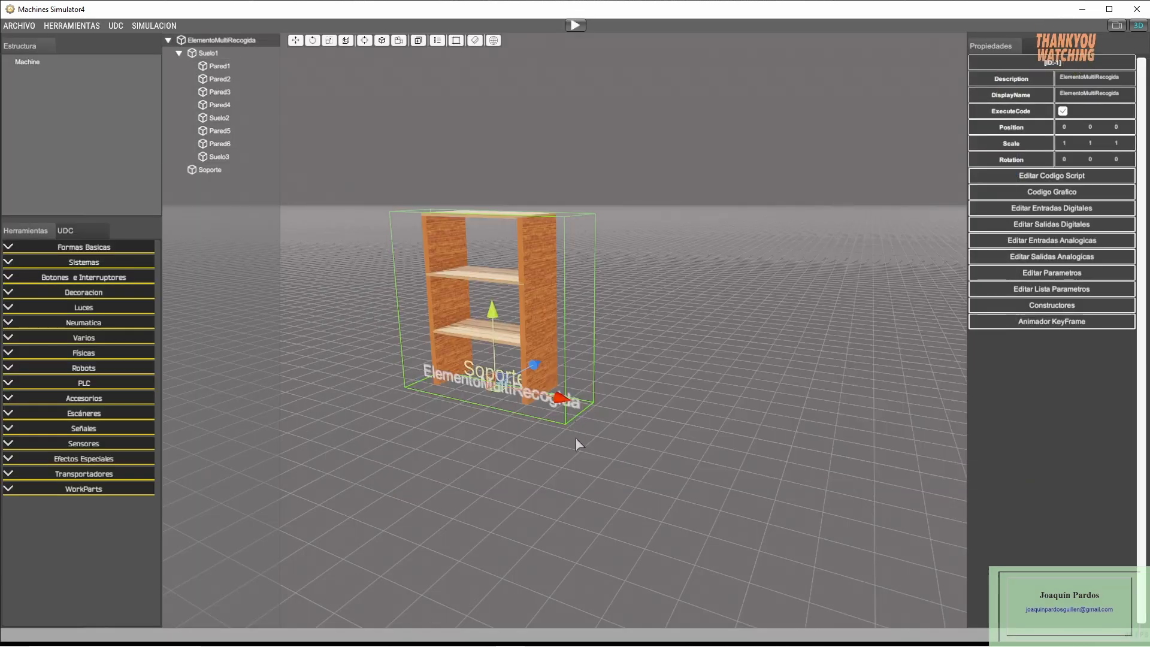
pyautogui.click(597, 440)
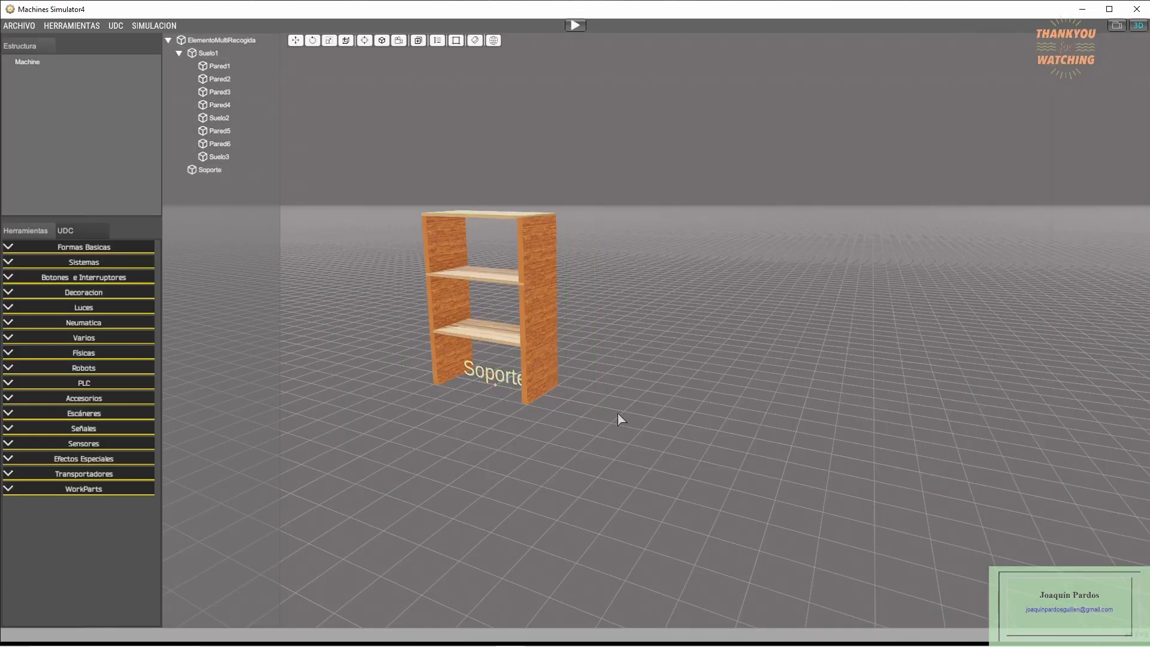
# - Add a dynamic basic shape to the component and move it along X to about 4.33, beside the shelving
pyautogui.click(15, 247)
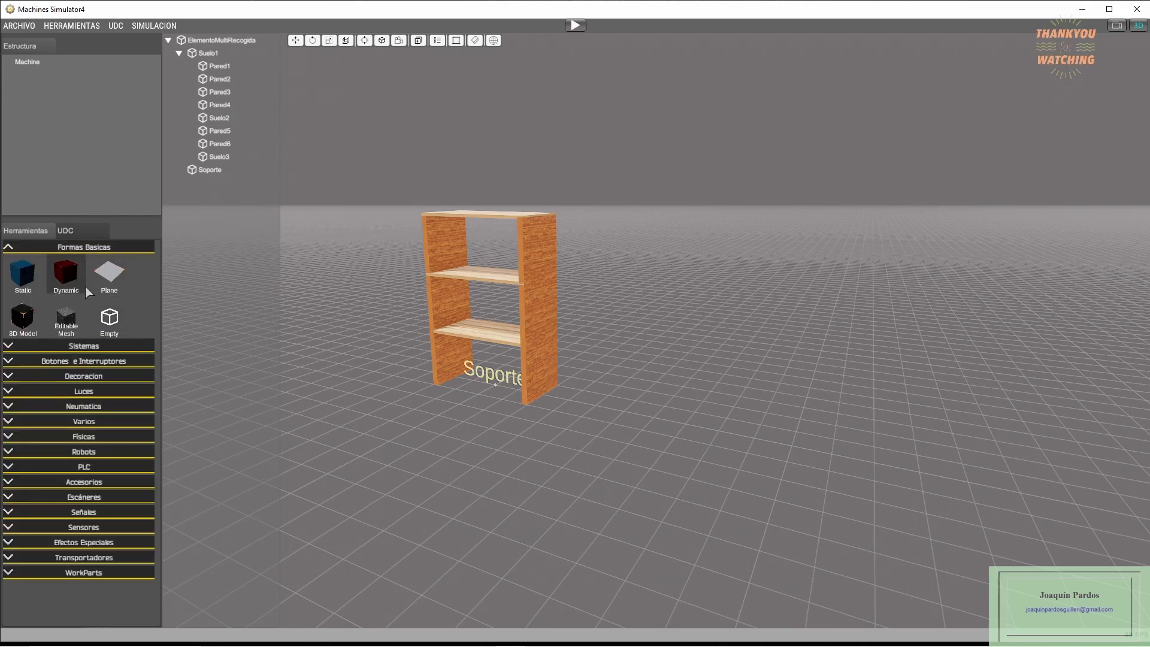
pyautogui.click(73, 271)
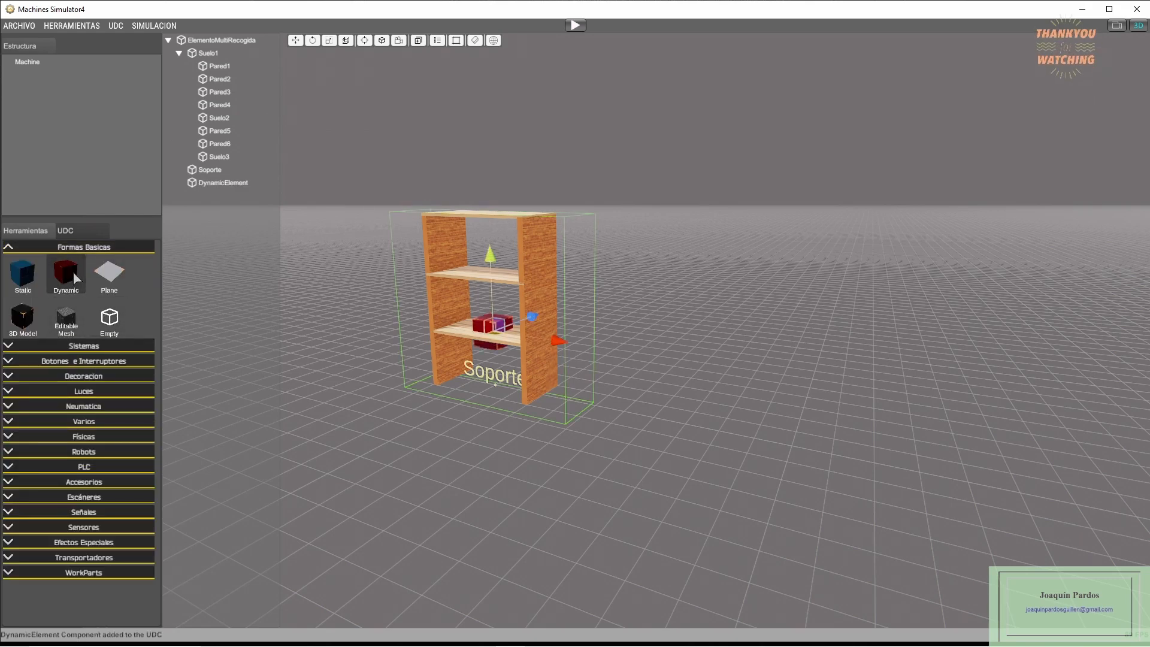
pyautogui.moveTo(558, 341); pyautogui.dragTo(849, 378)
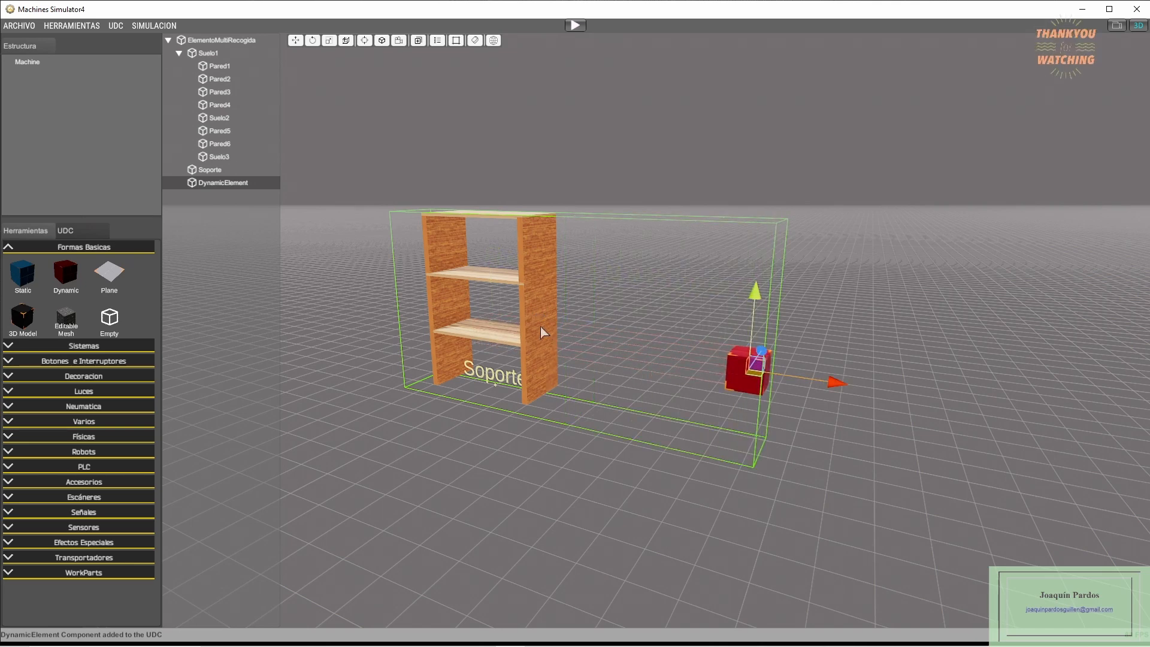
# - Set the dynamic element's PhysicScale to 2, 0.1, 1 and move it along X toward the shelving, to about 4.08
pyautogui.click(224, 182)
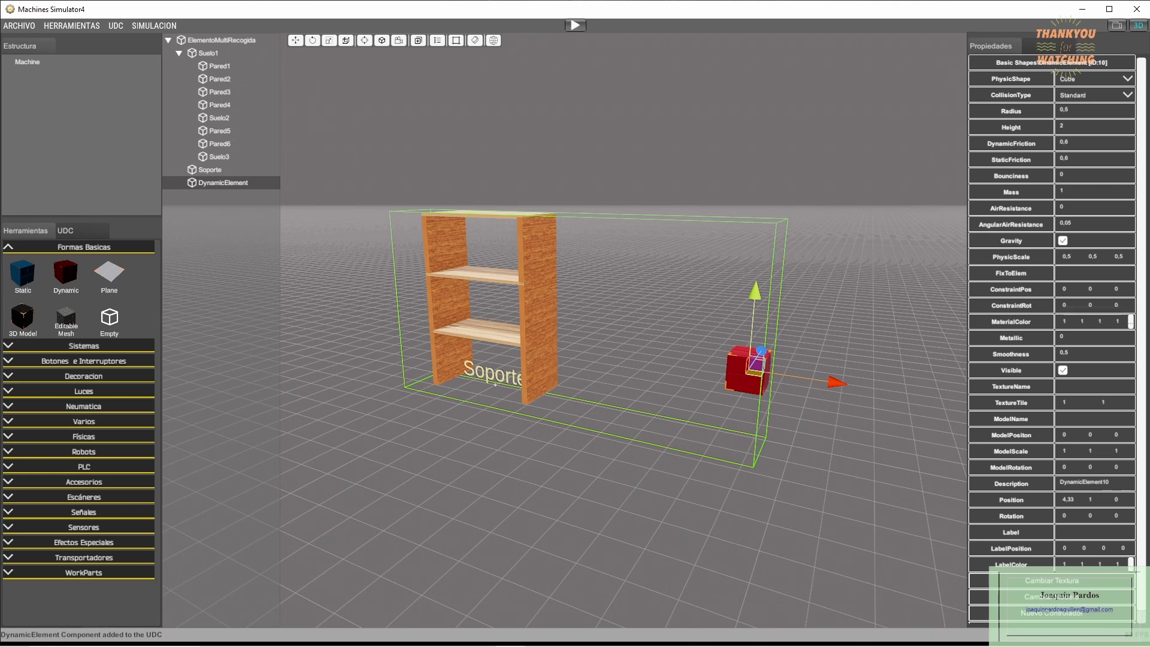
pyautogui.click(1065, 258)
pyautogui.moveTo(1066, 265); pyautogui.dragTo(1064, 264)
pyautogui.write('2')
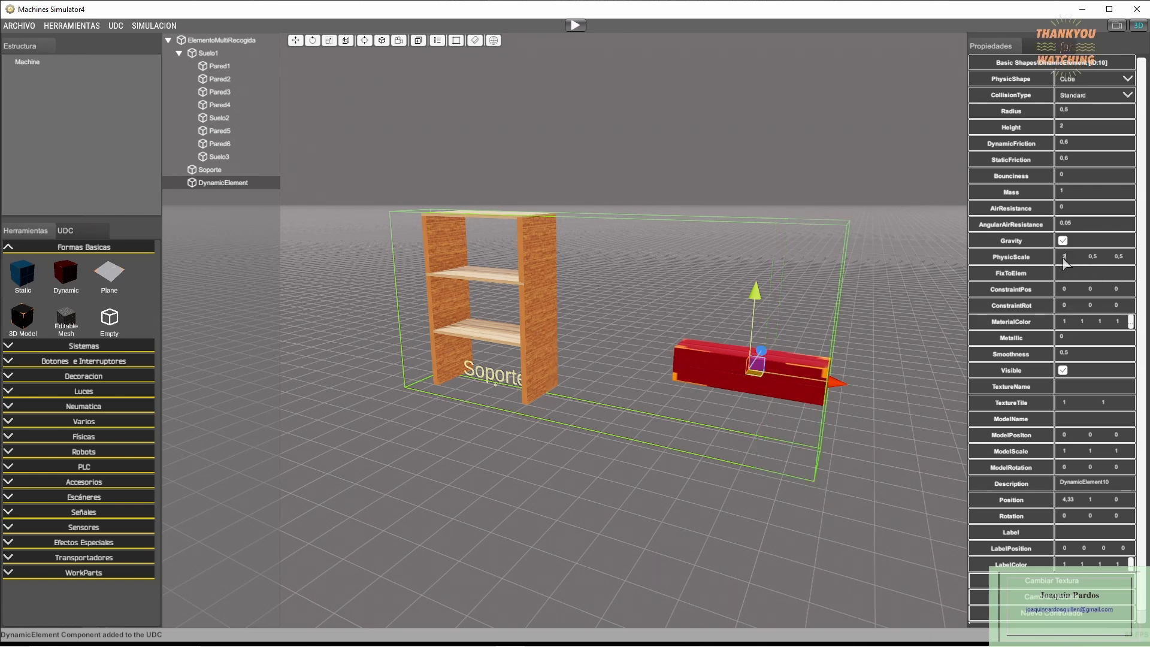
pyautogui.click(1094, 258)
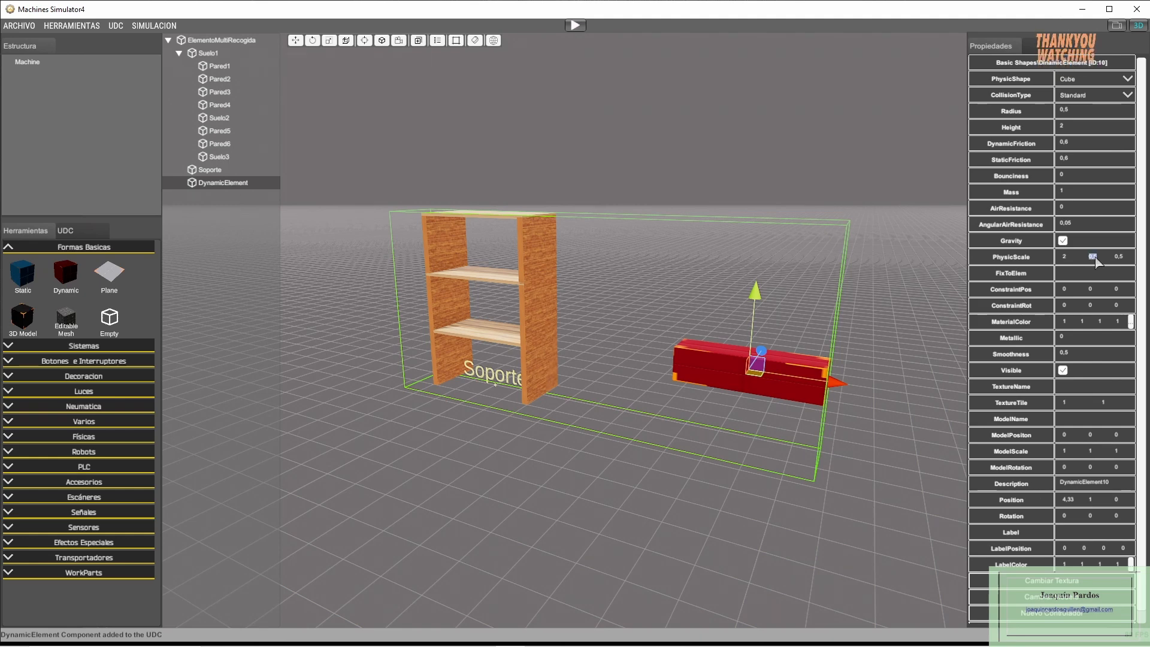
pyautogui.write('0')
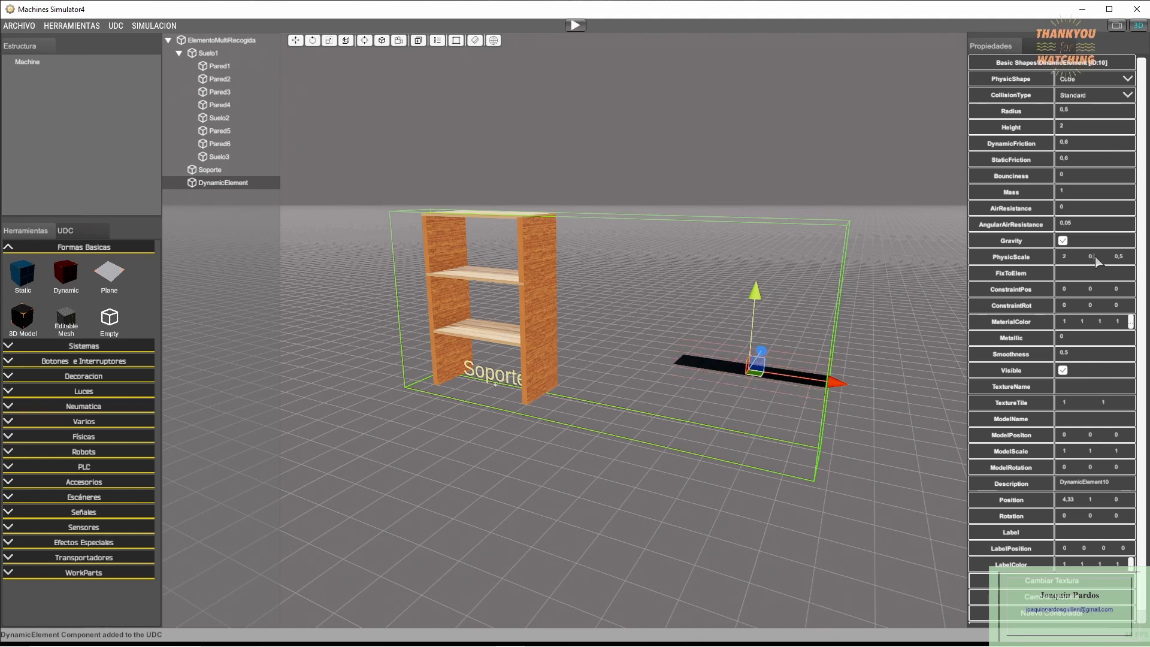
pyautogui.write('.1')
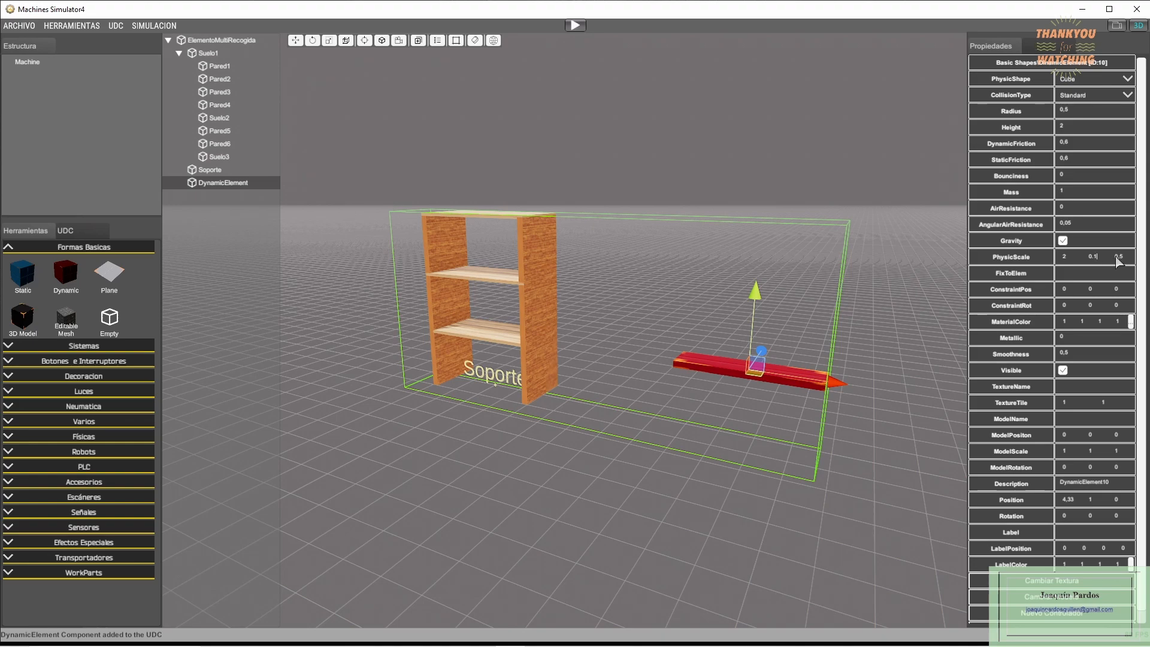
pyautogui.write('1')
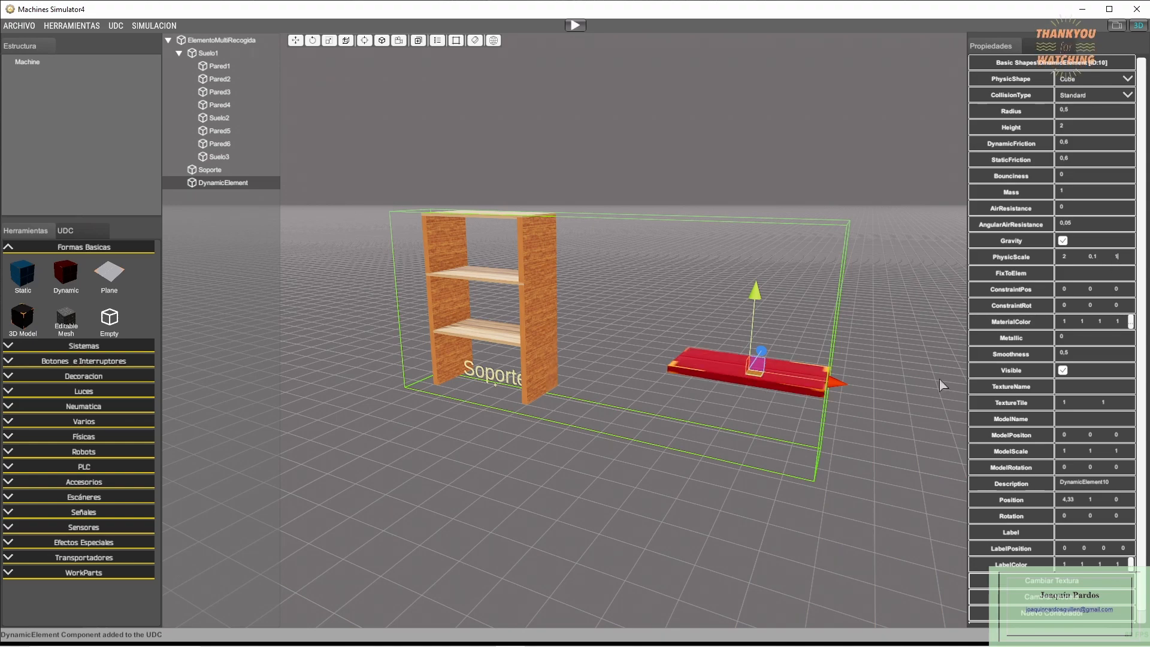
pyautogui.moveTo(781, 445); pyautogui.dragTo(763, 450, button='middle')
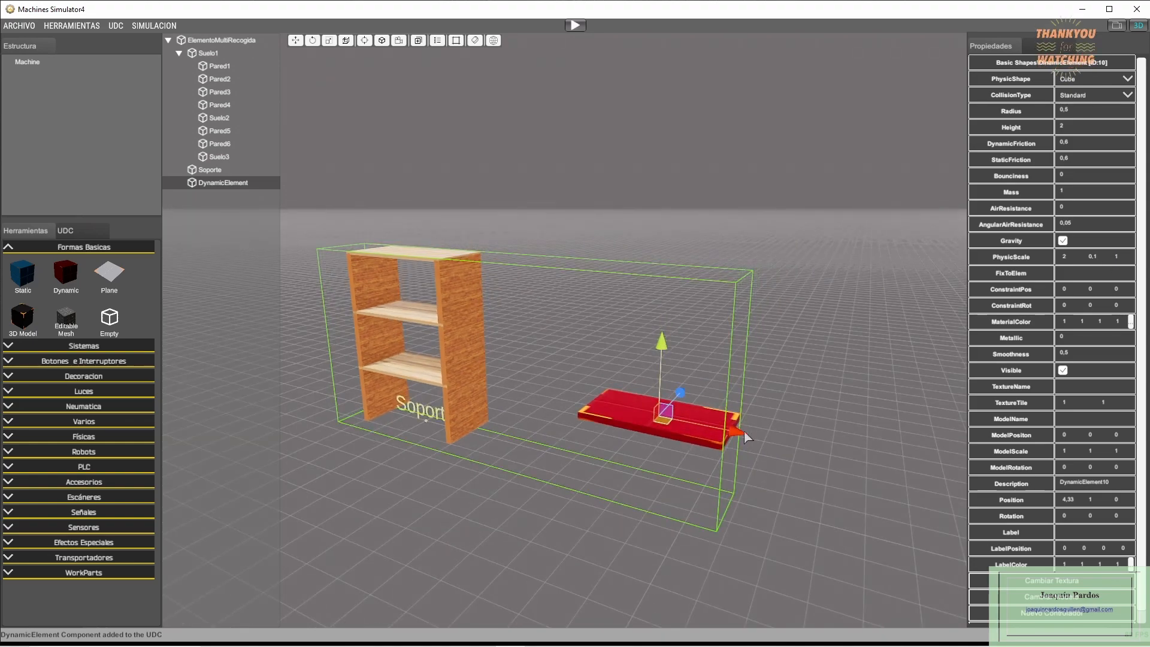
pyautogui.moveTo(743, 433); pyautogui.dragTo(725, 452)
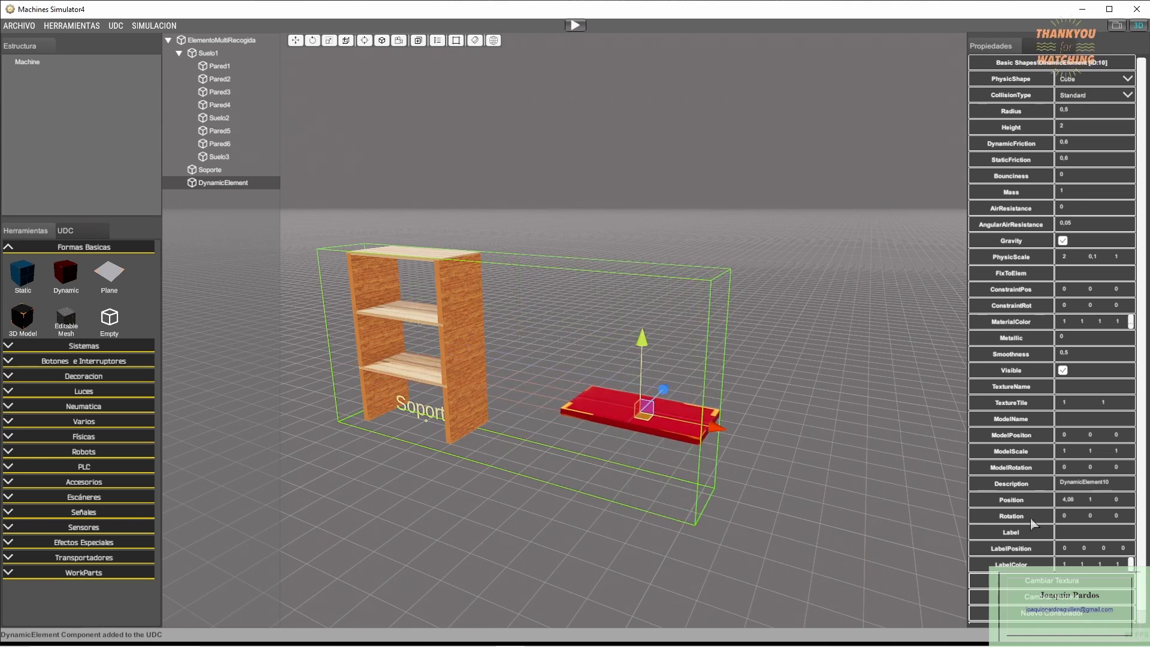
# - Apply the Wood01 material from the Madera category to the dynamic element
pyautogui.click(1040, 582)
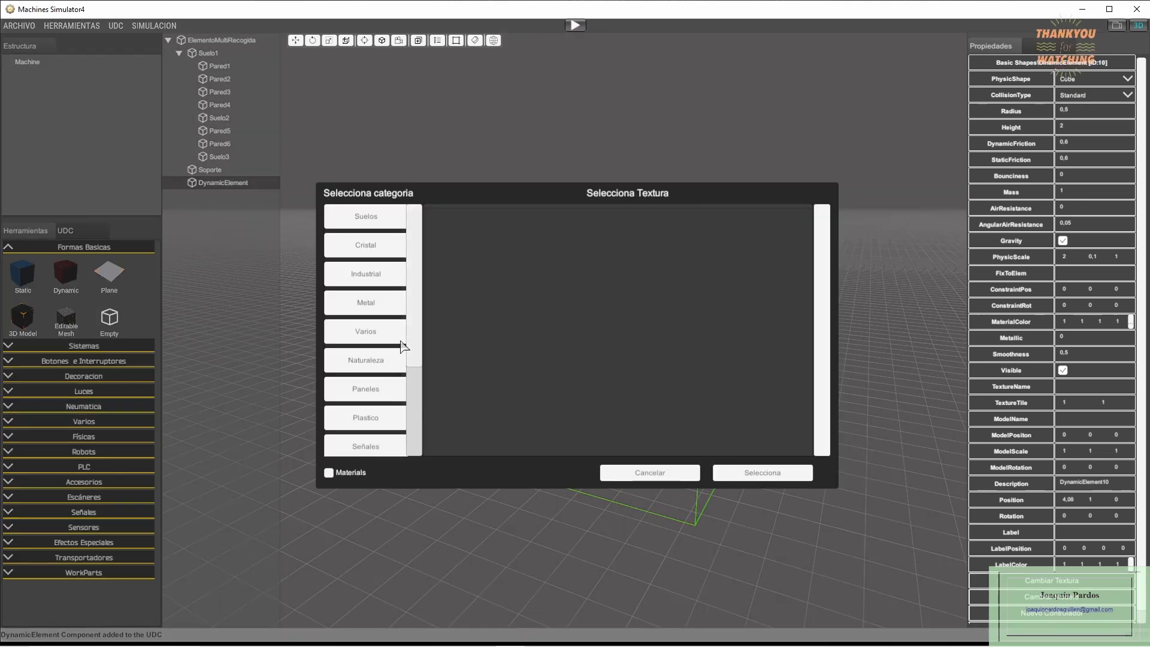
pyautogui.click(329, 472)
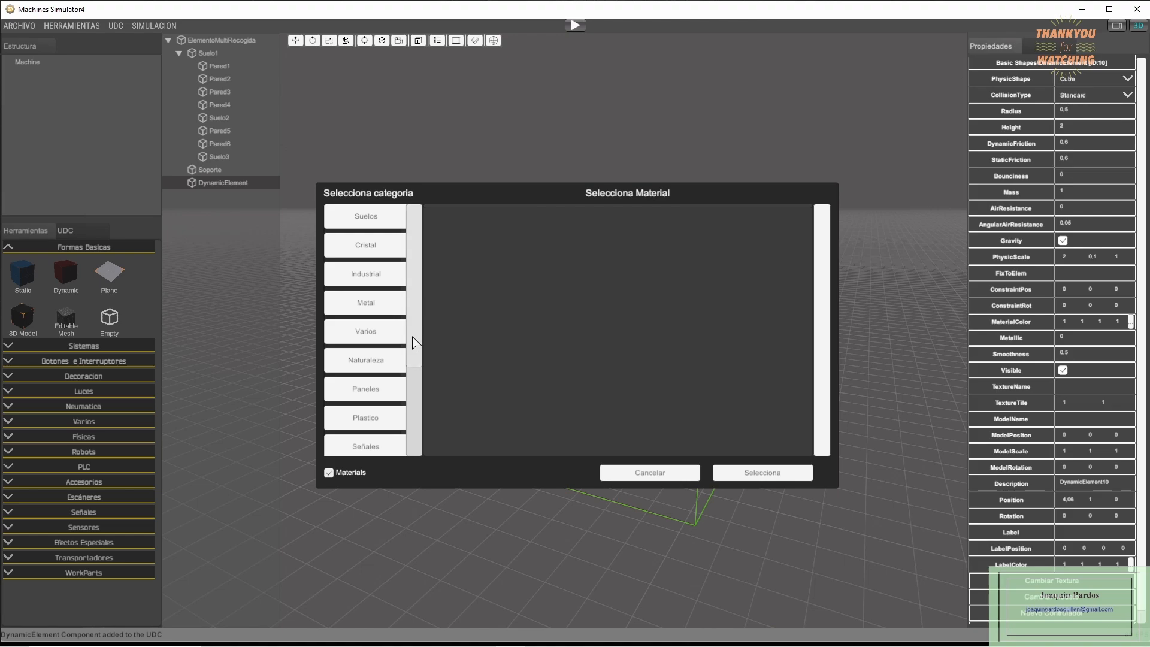
pyautogui.scroll(-5, 413, 342)
pyautogui.click(371, 416)
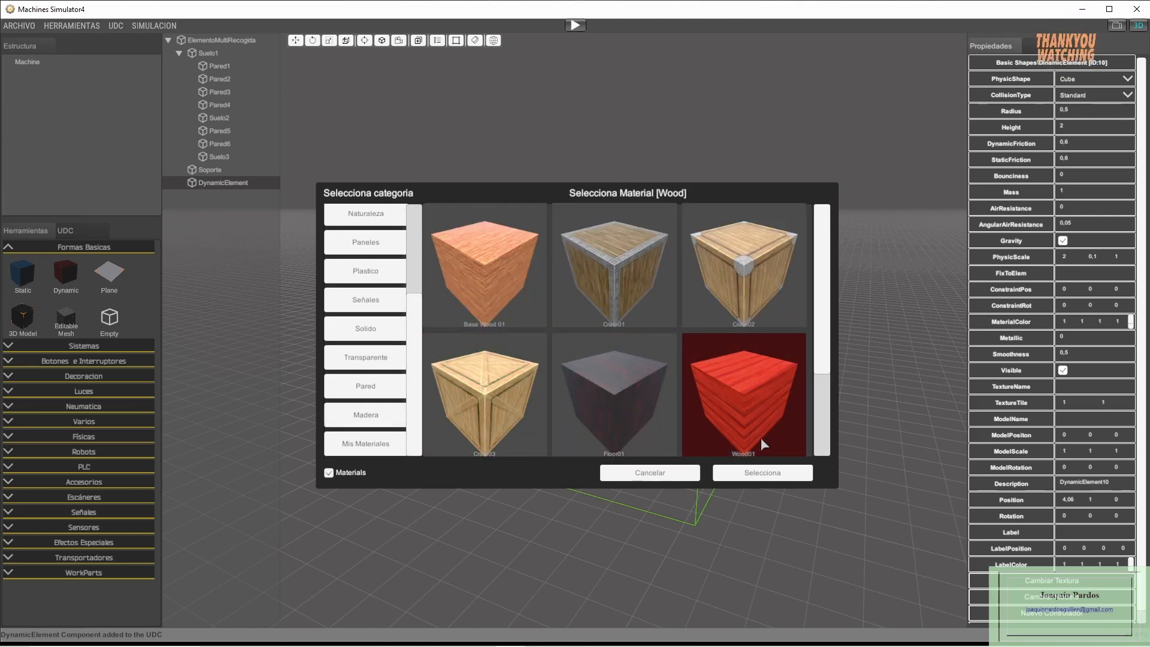
pyautogui.click(748, 479)
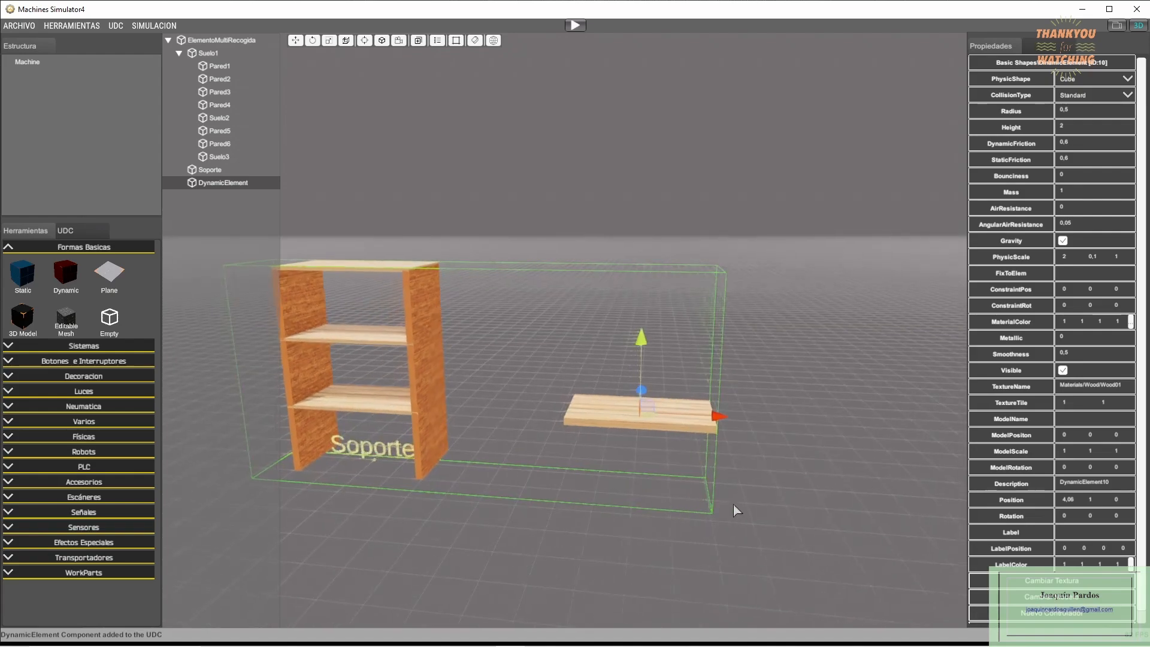
pyautogui.moveTo(734, 504); pyautogui.dragTo(686, 513, button='right')
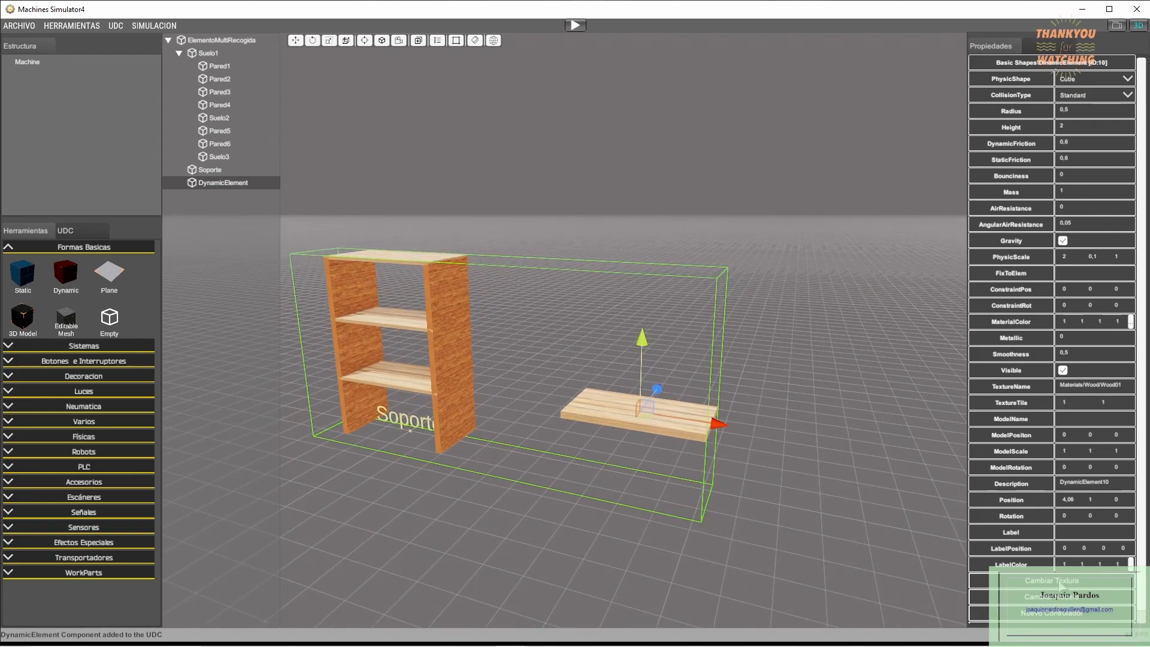
# - Change the dynamic element's material to Base Wood 01 from the Madera category
pyautogui.click(1059, 582)
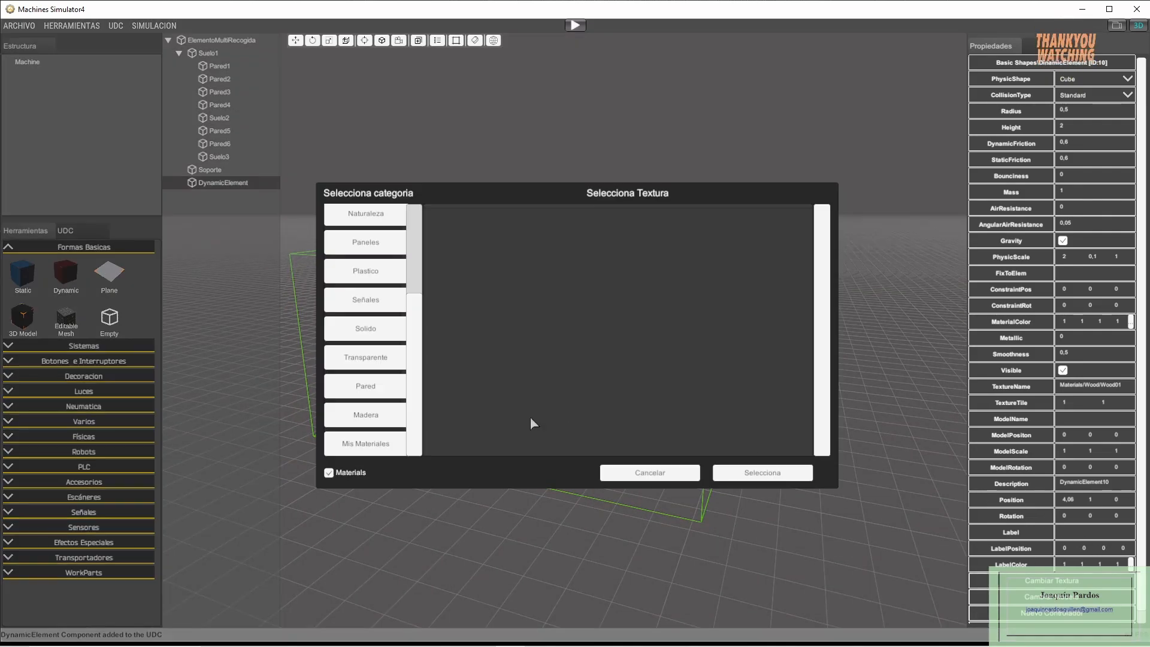
pyautogui.click(390, 415)
pyautogui.click(527, 314)
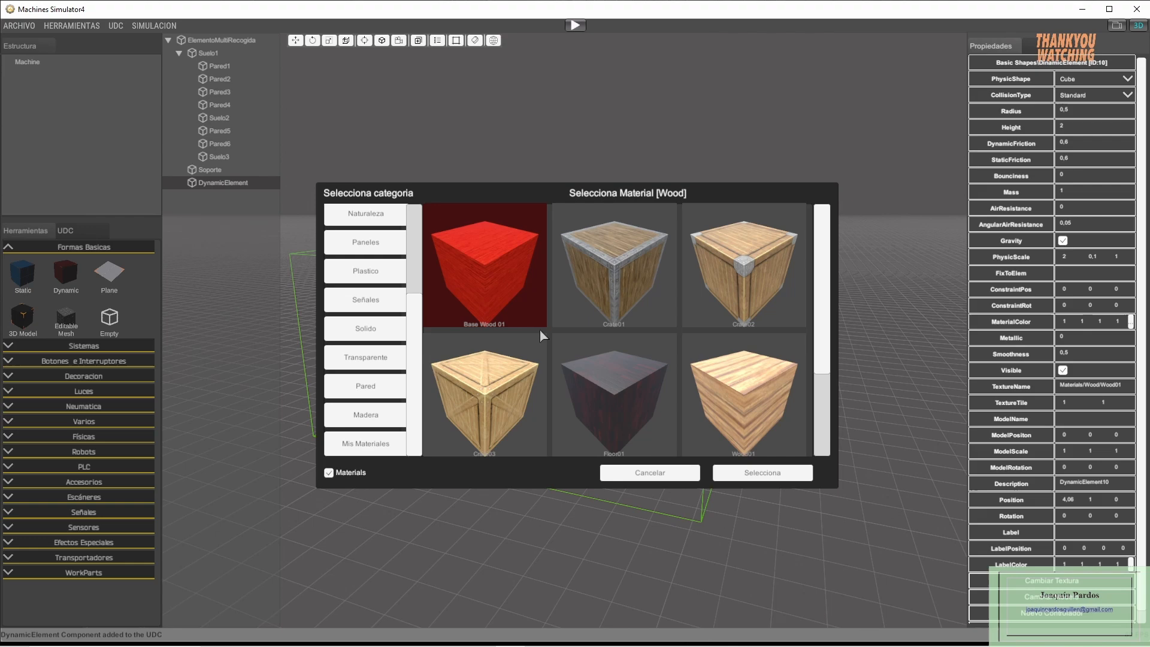
pyautogui.click(761, 473)
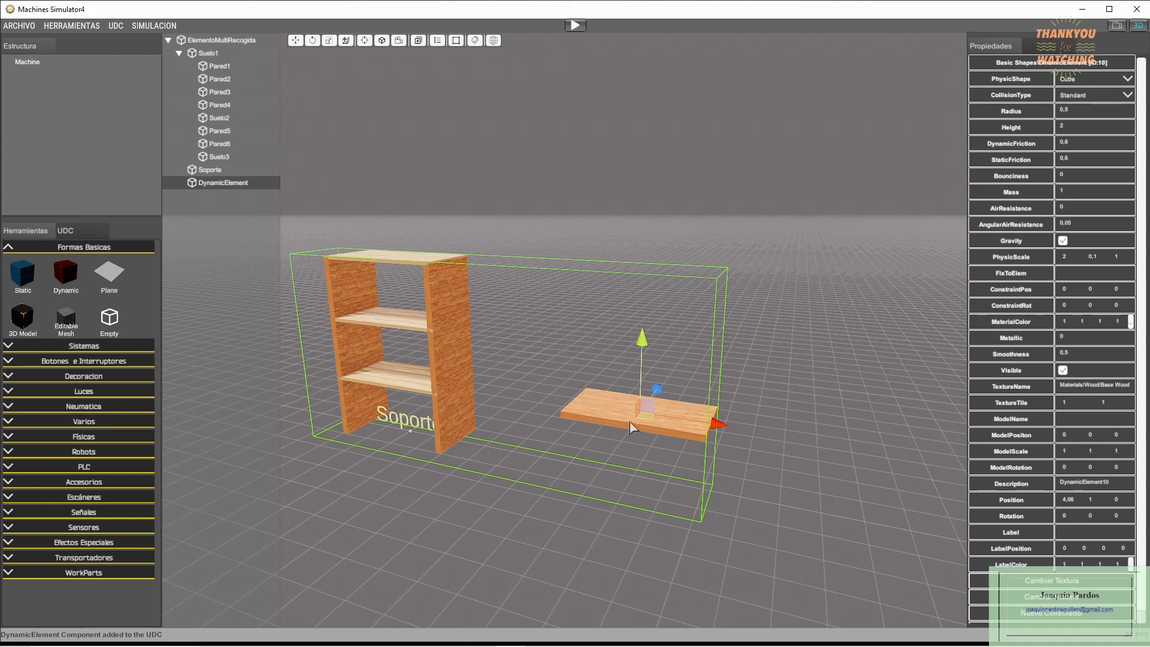
# - Delete the dynamic board beside the shelving from the component
pyautogui.press('Delete')
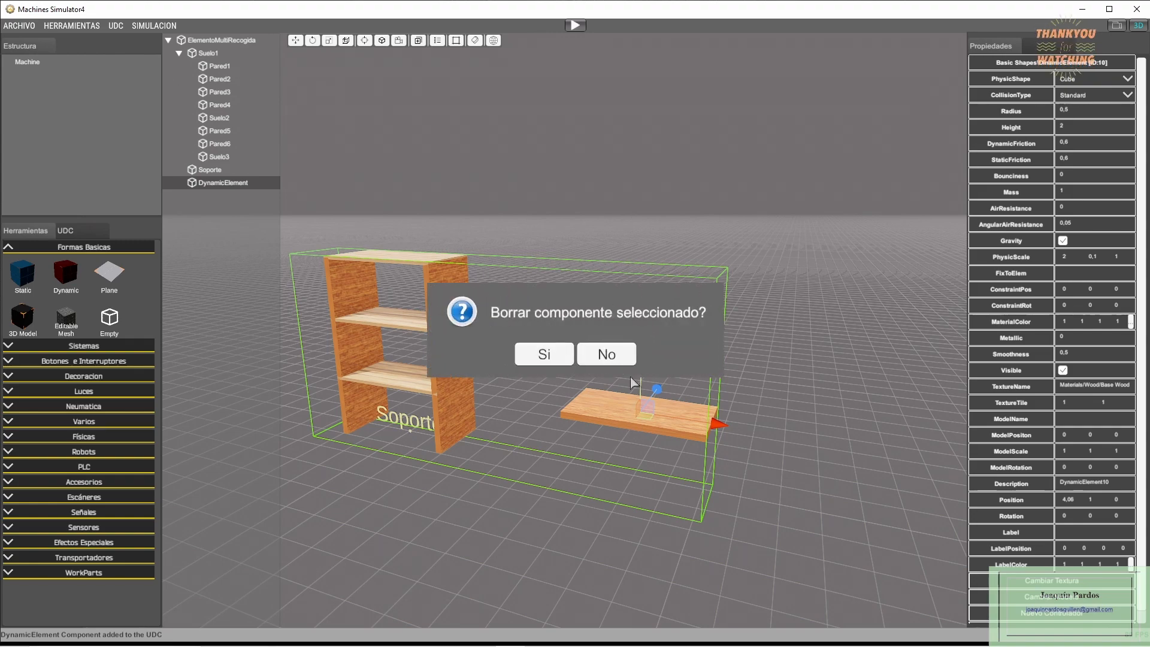
pyautogui.click(548, 355)
pyautogui.moveTo(576, 461); pyautogui.dragTo(655, 438, button='right')
pyautogui.moveTo(654, 437); pyautogui.dragTo(663, 444, button='middle')
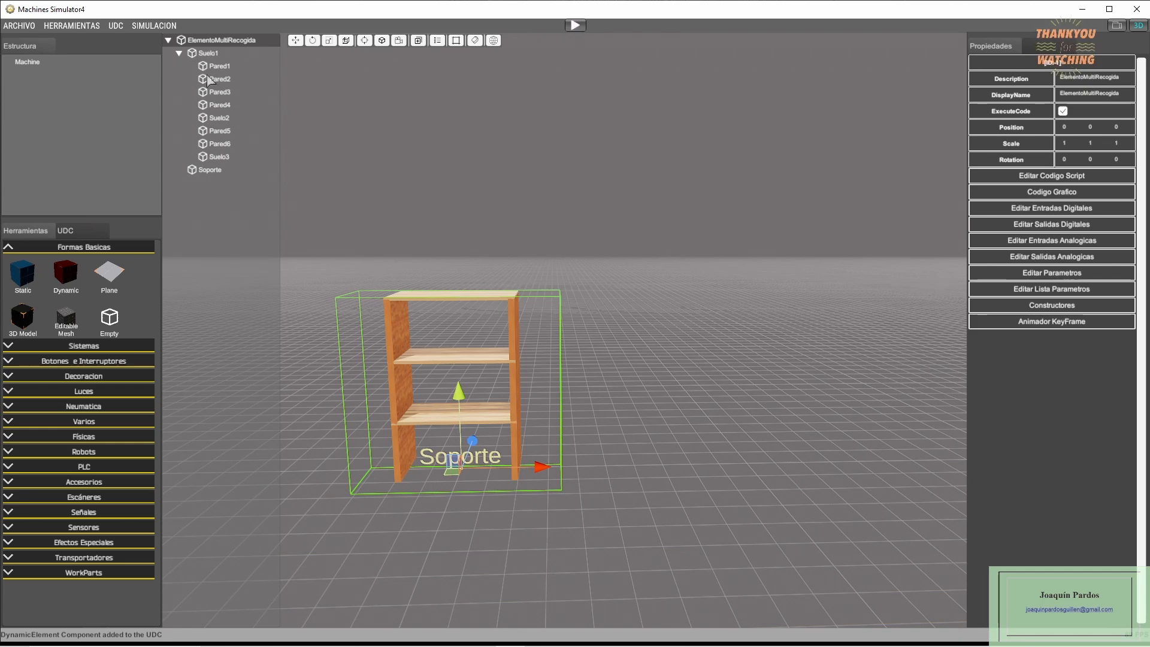
# - Examine the properties of Suelo1, its child walls and floors, and the Soporte element one after another
pyautogui.click(205, 54)
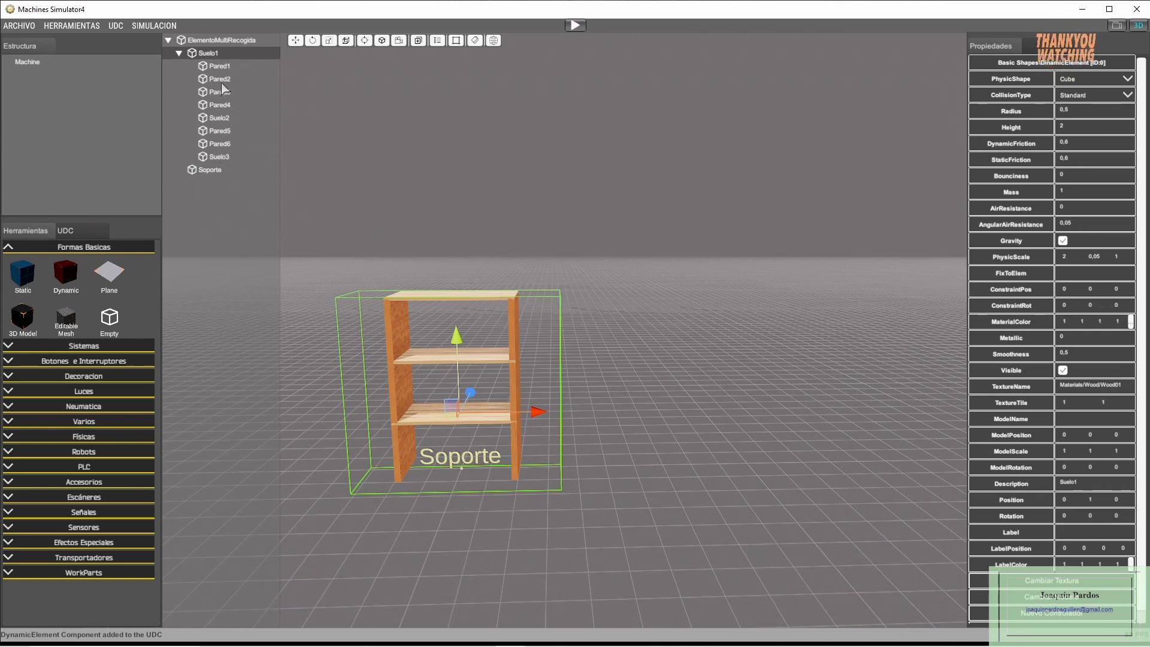
pyautogui.click(220, 68)
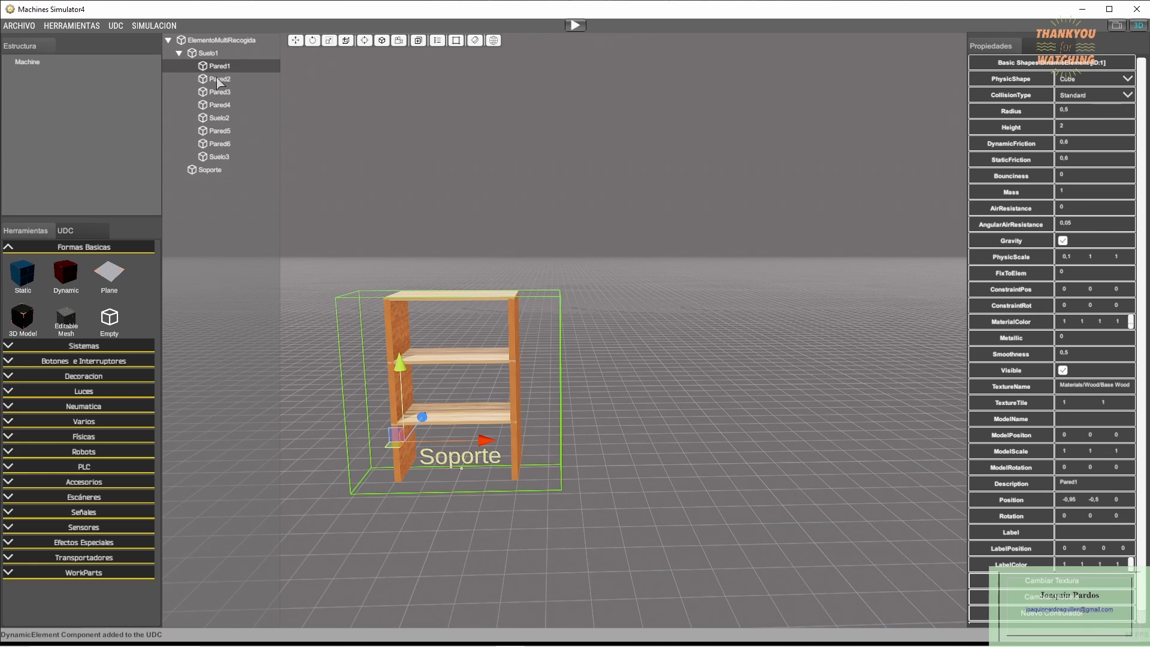
pyautogui.click(219, 80)
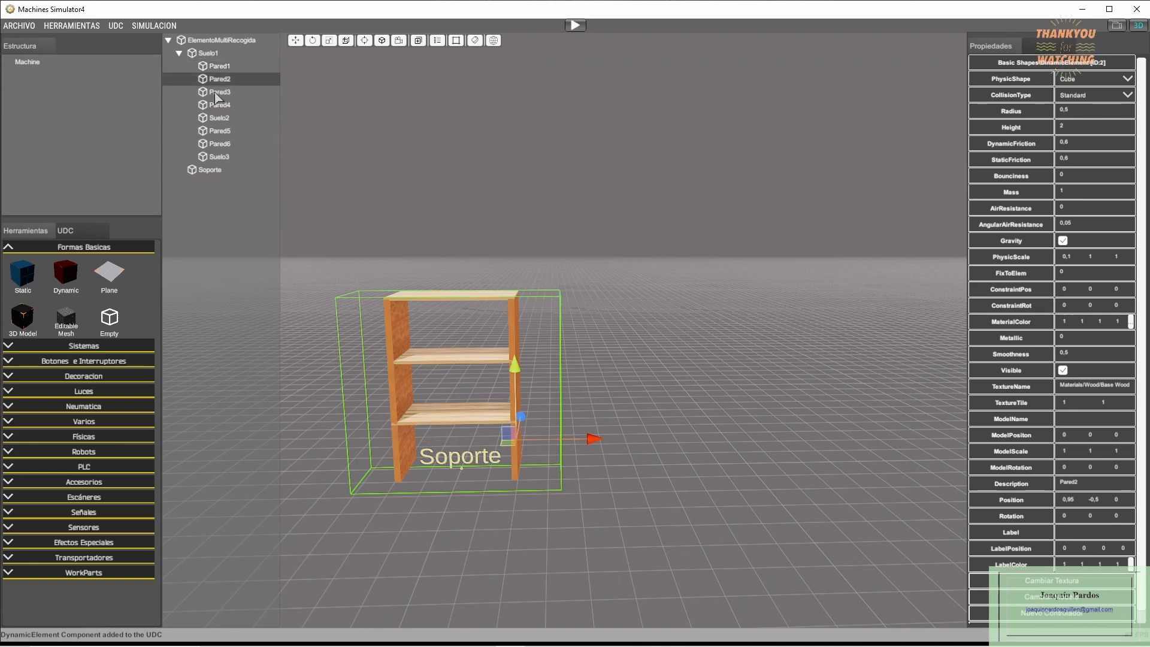
pyautogui.click(216, 94)
pyautogui.click(212, 106)
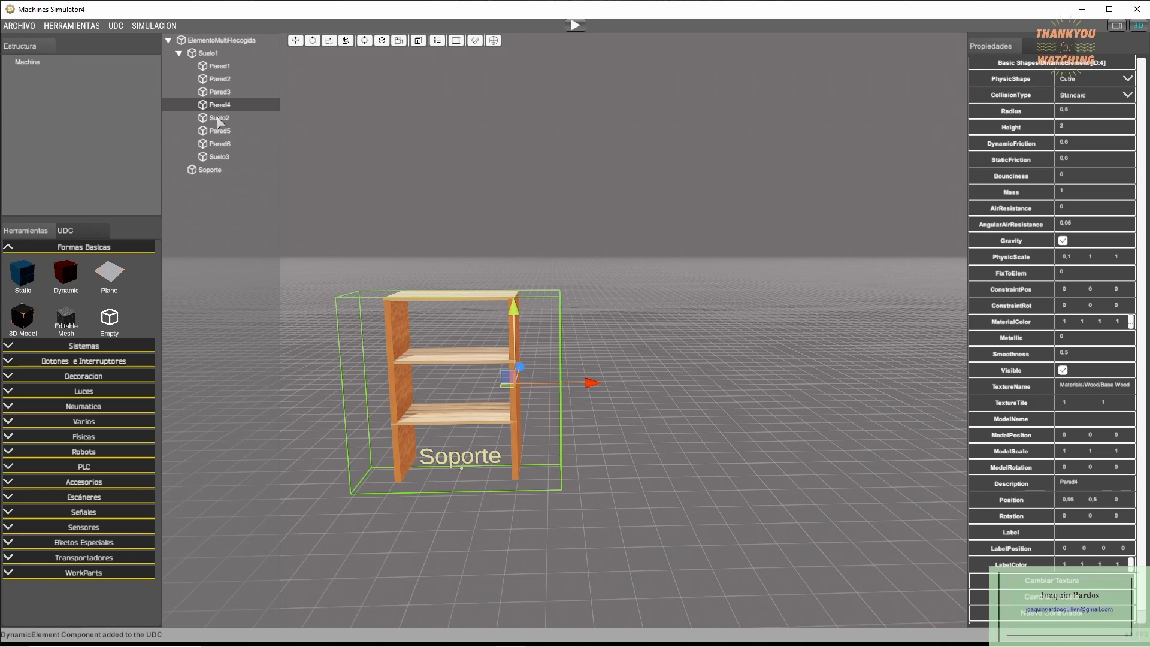
pyautogui.click(219, 119)
pyautogui.click(215, 133)
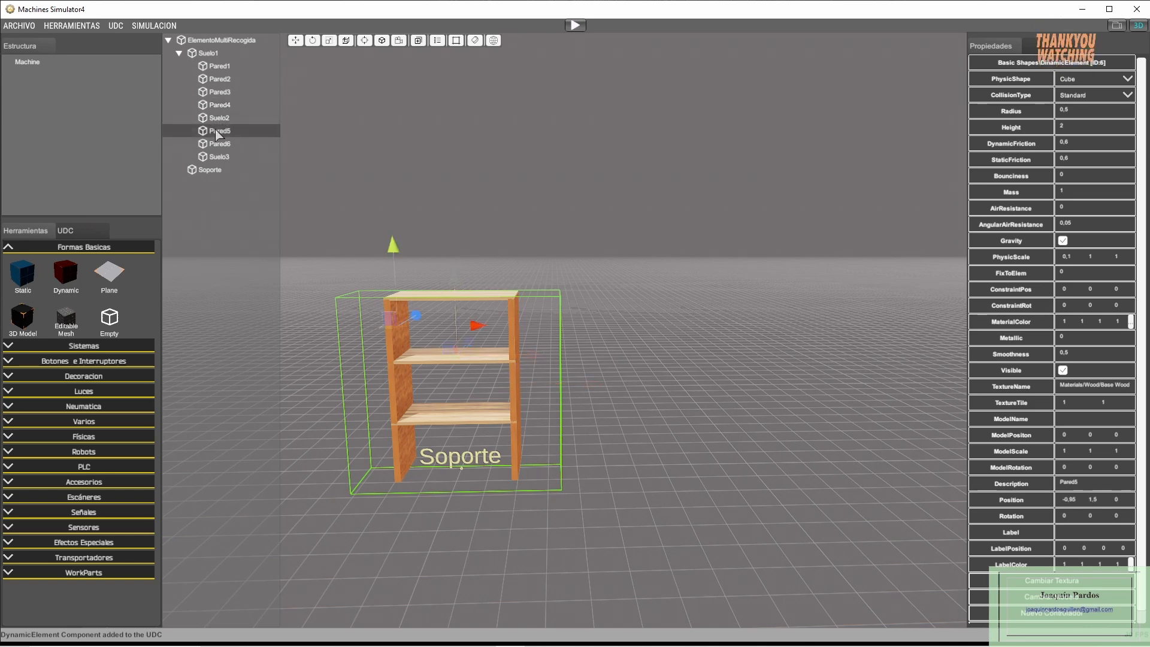
pyautogui.click(214, 143)
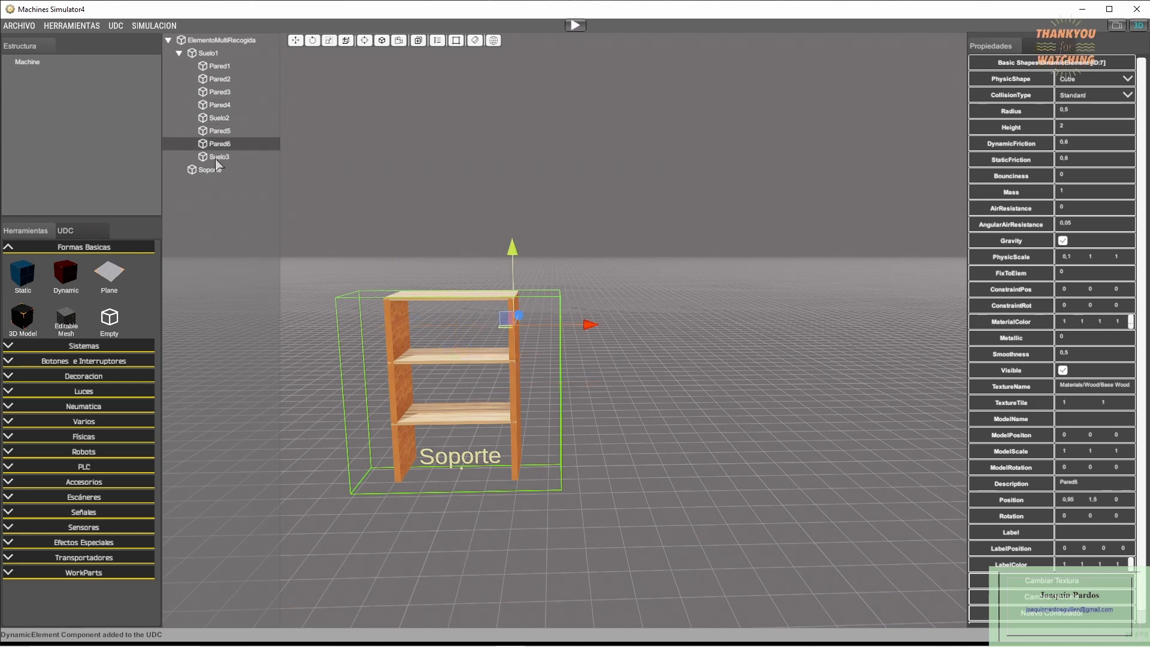
pyautogui.click(217, 159)
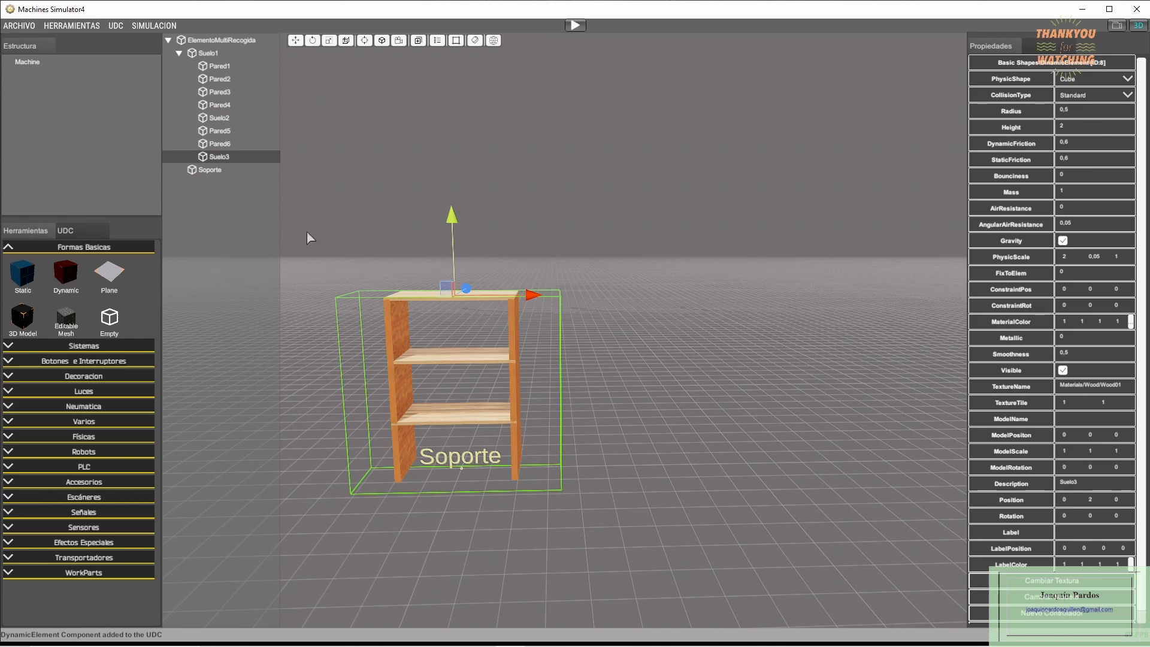
pyautogui.click(215, 171)
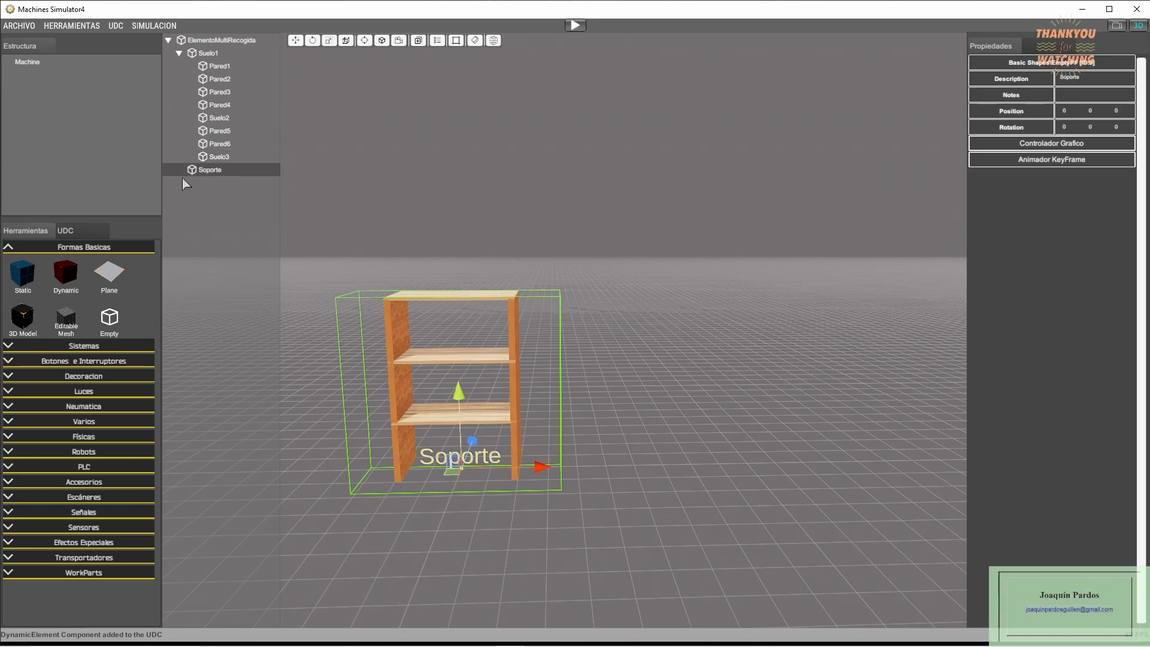
# - Examine the FixToElem setting of Pared1 to Pared4 and Suelo2 in relation to the parent Suelo1
pyautogui.click(208, 54)
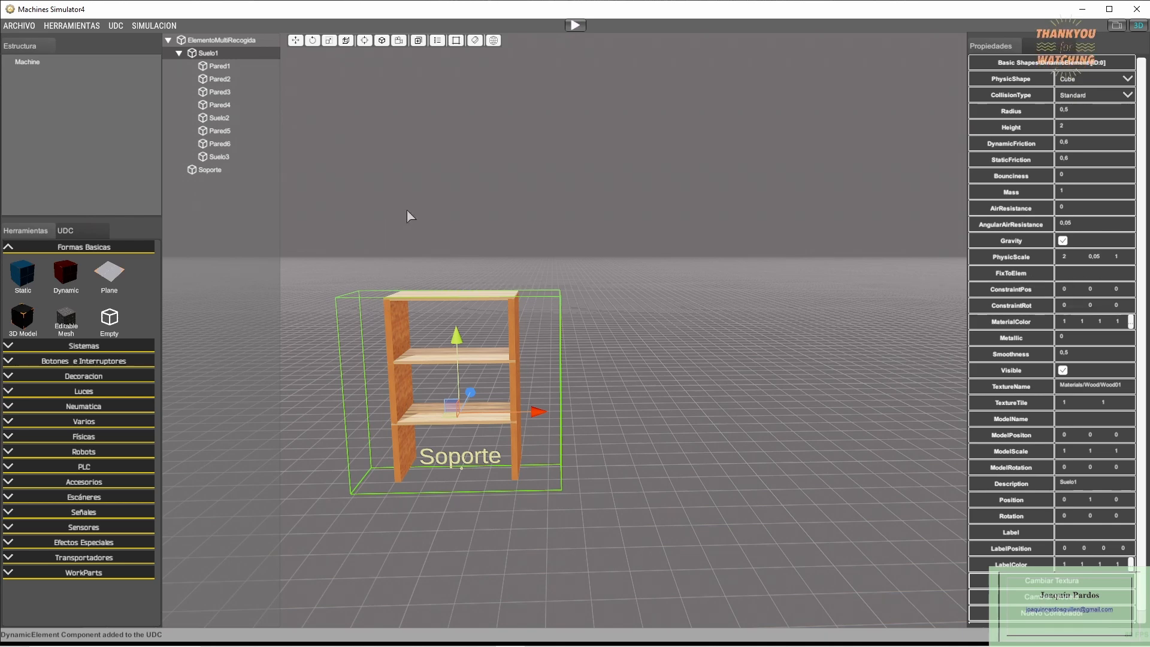
pyautogui.click(220, 67)
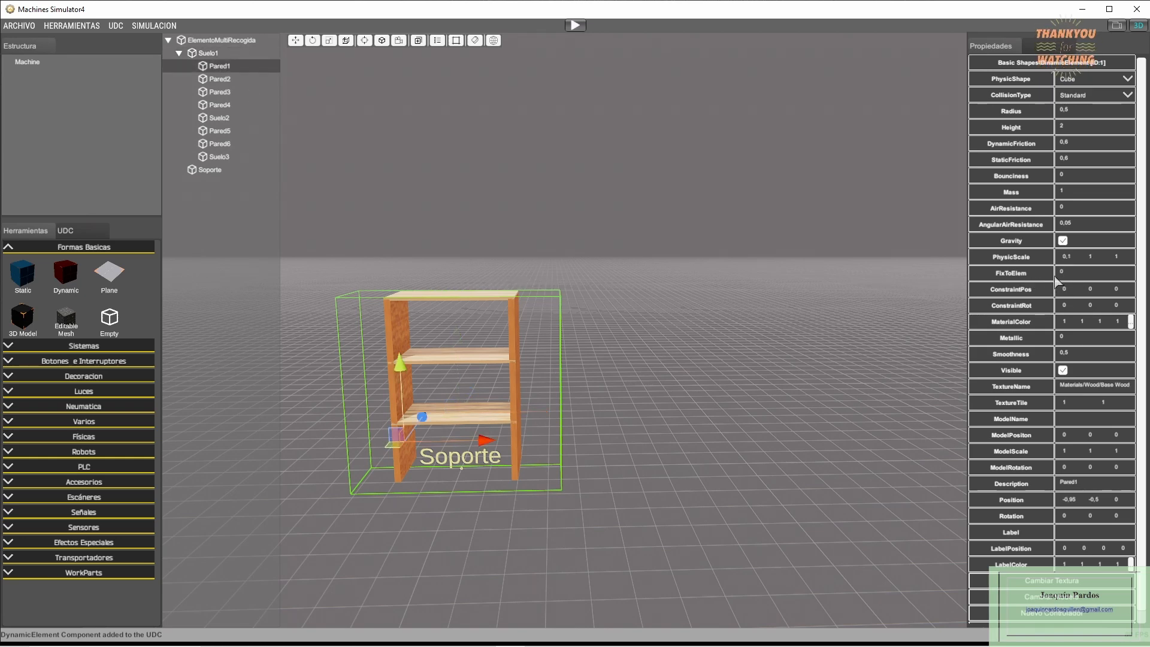
pyautogui.click(219, 79)
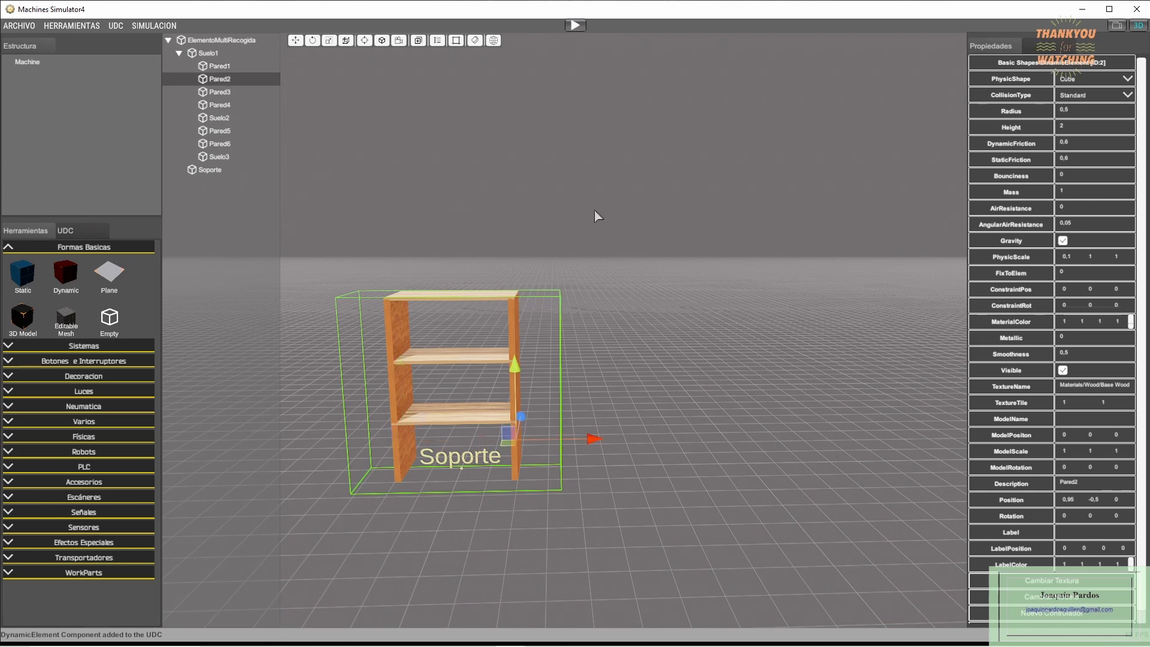
pyautogui.click(228, 93)
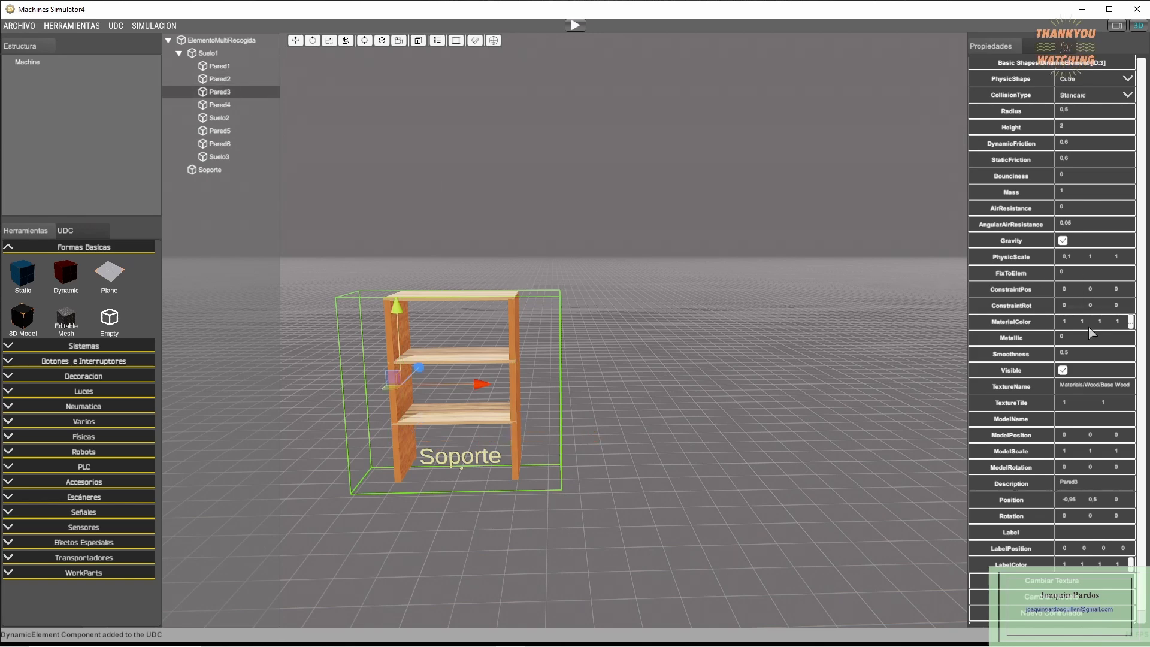
pyautogui.click(221, 105)
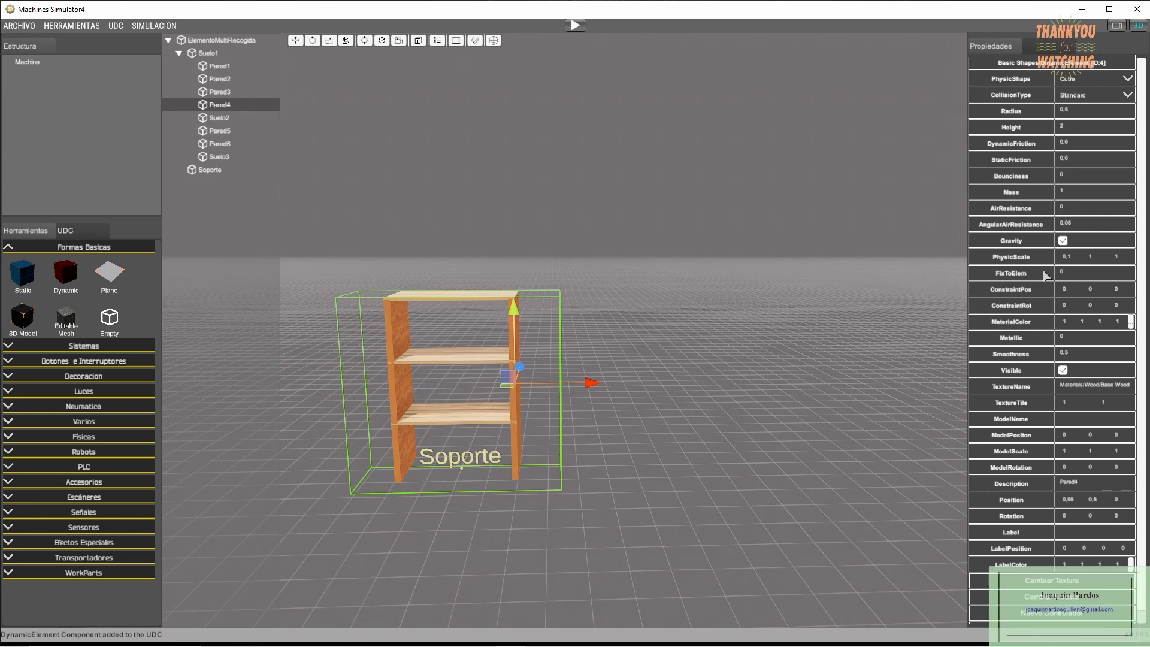
pyautogui.click(220, 118)
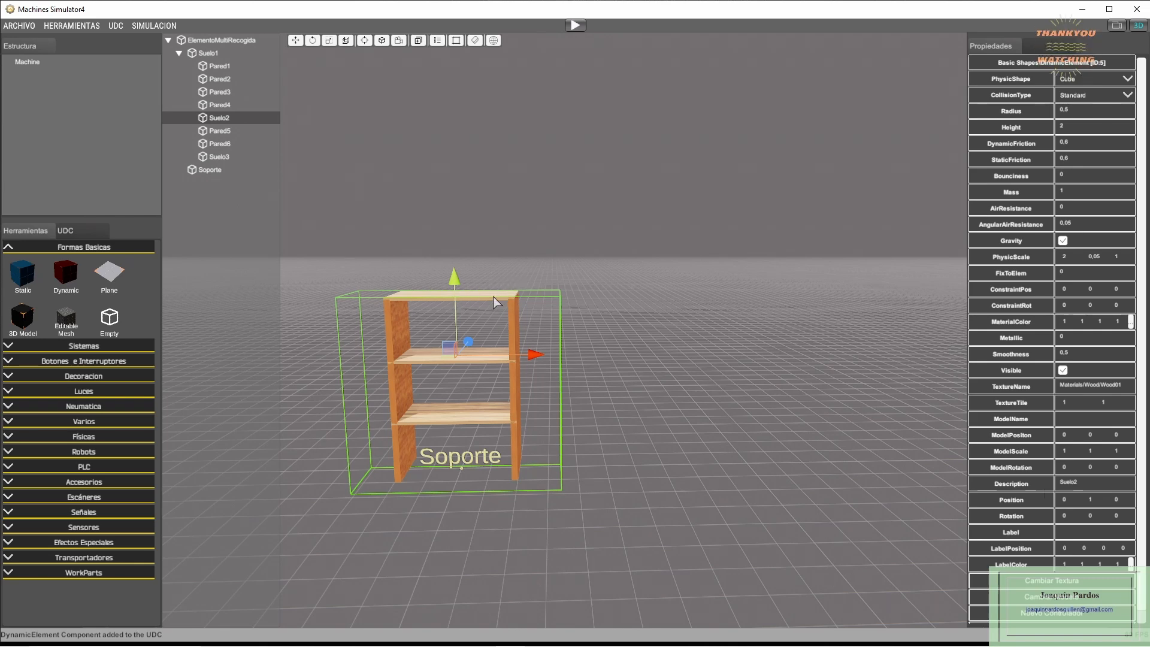
pyautogui.click(209, 54)
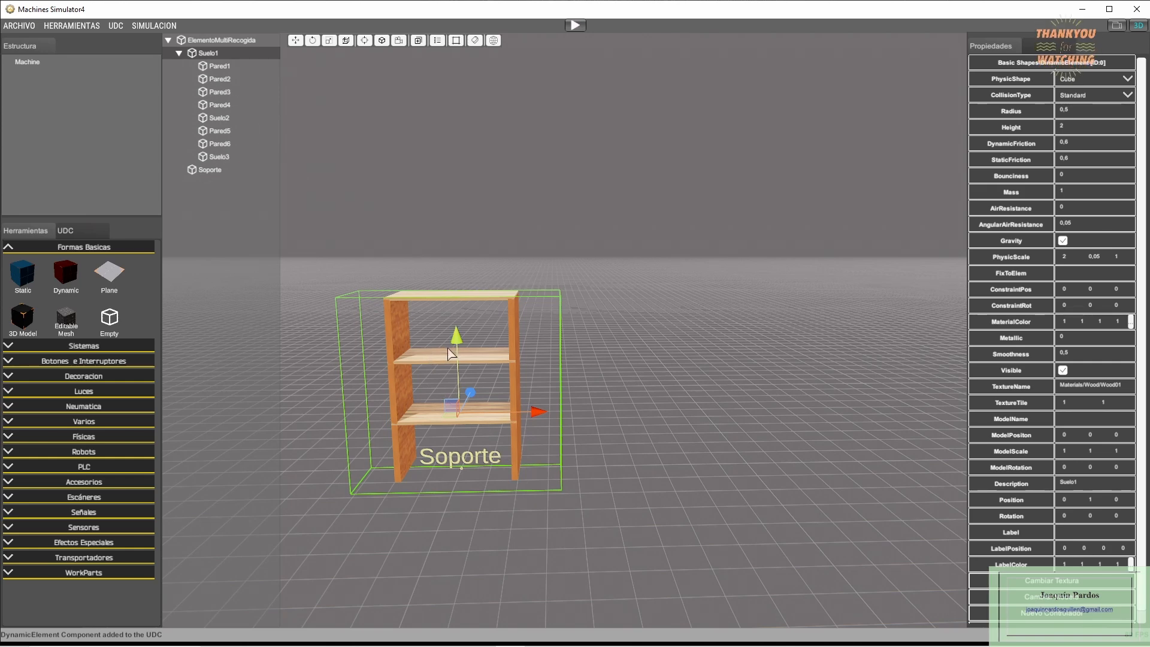
# - Try moving Pared2 along X away from the shelving, and undo the move
pyautogui.click(213, 80)
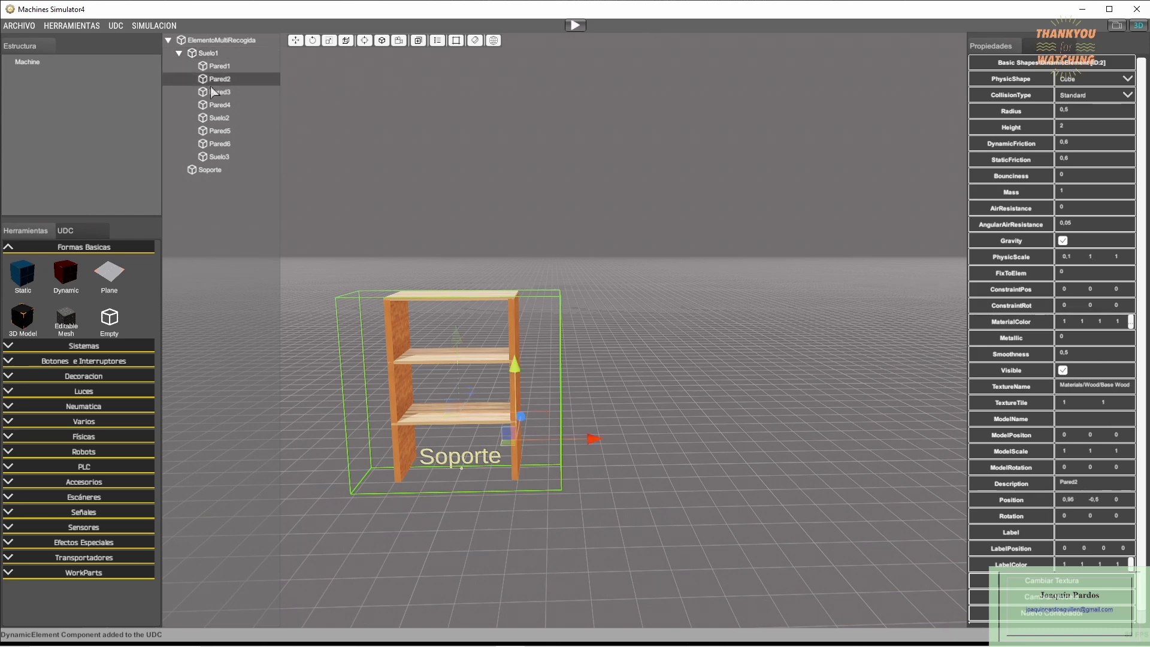
pyautogui.moveTo(591, 441); pyautogui.dragTo(850, 435)
pyautogui.hotkey('ctrl', 'z')
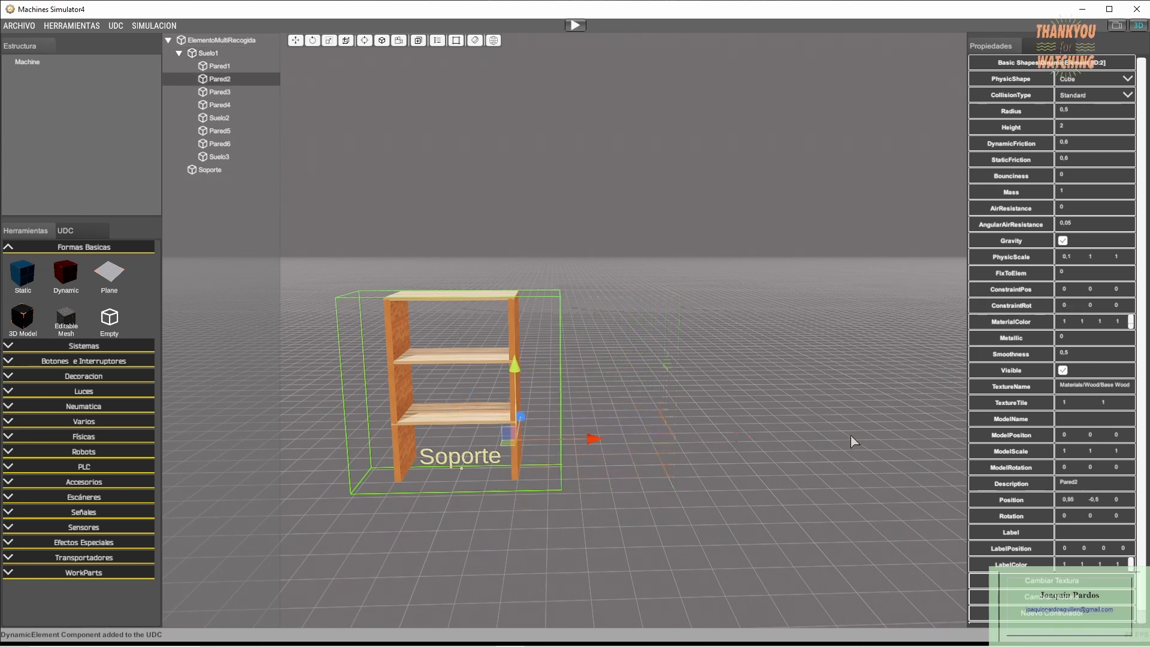
# - Try moving Pared3 along X out of the shelving, and undo the move
pyautogui.click(222, 91)
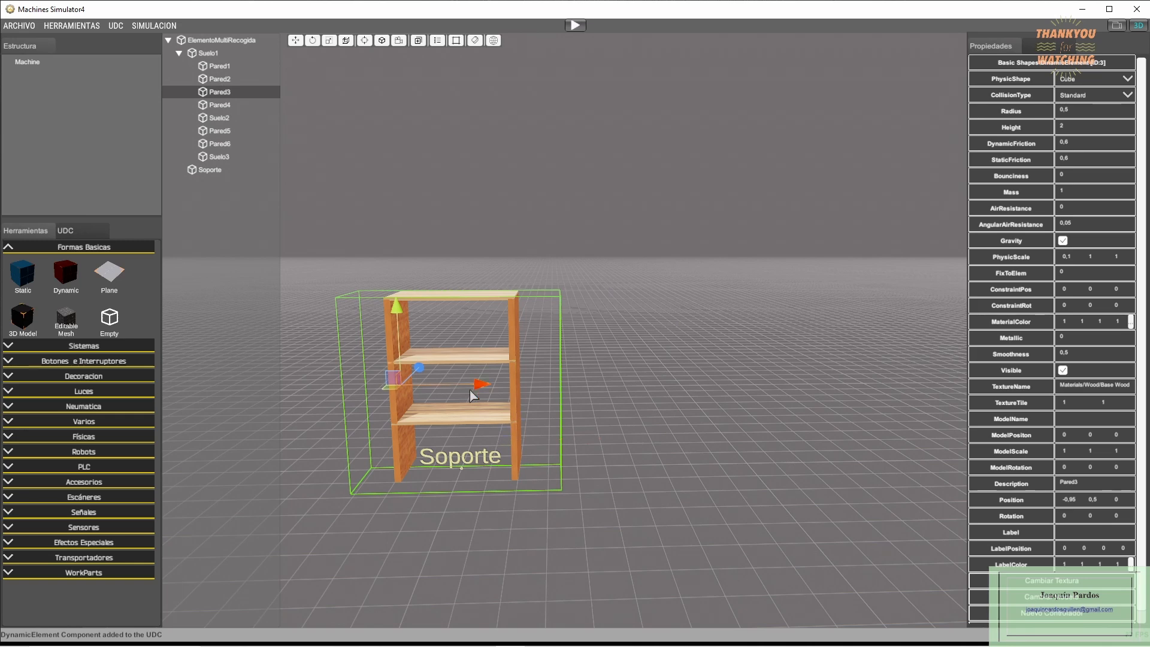
pyautogui.moveTo(475, 386); pyautogui.dragTo(370, 379)
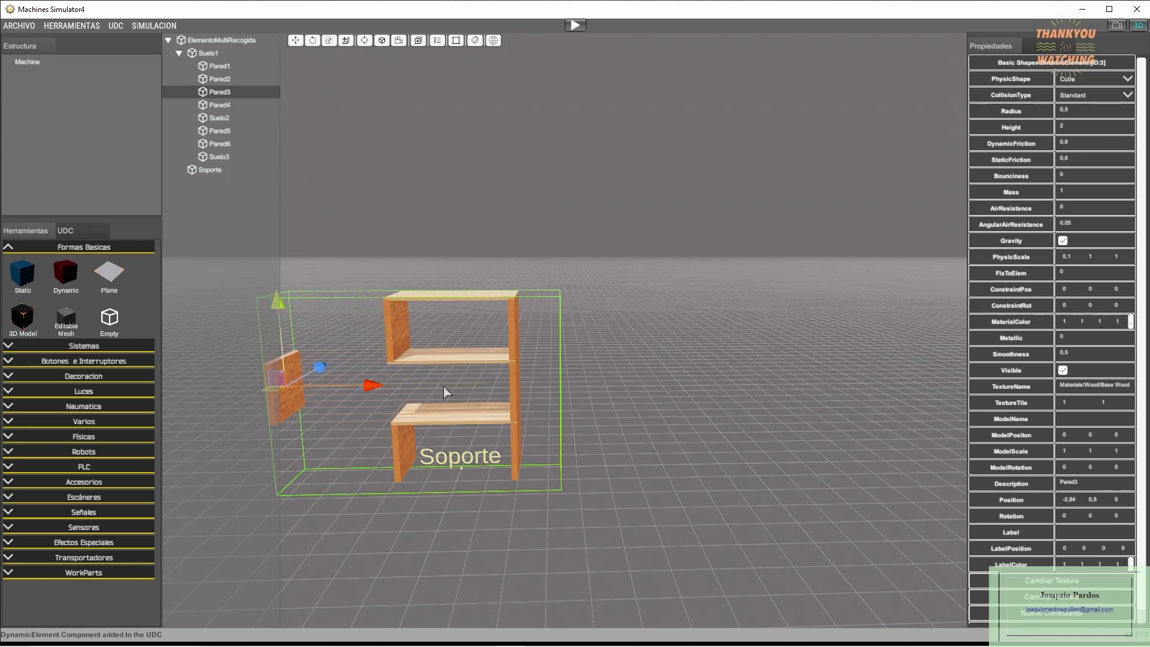
pyautogui.hotkey('ctrl', 'z')
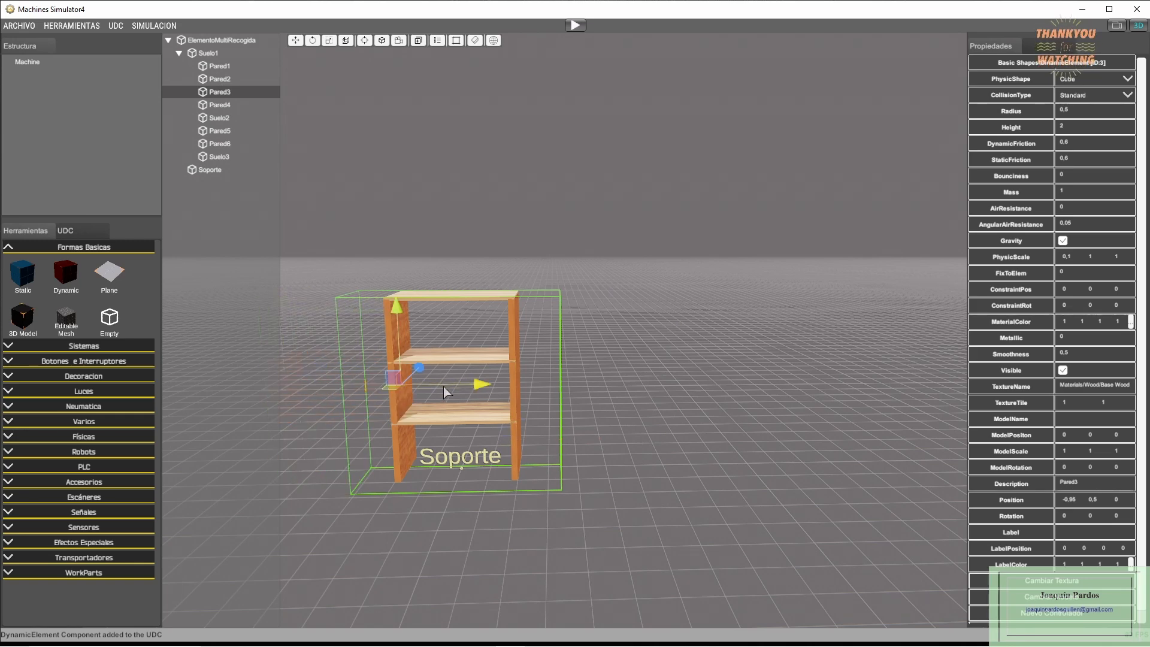
pyautogui.click(677, 364)
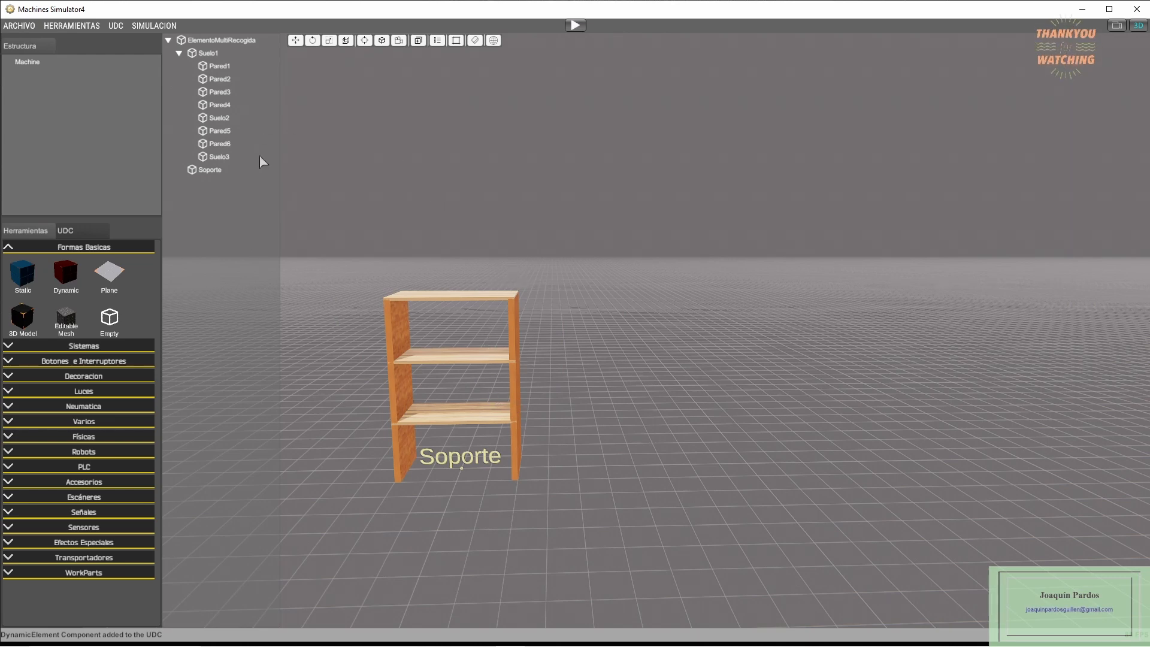
# - Close the user defined component and load the machine file ElementoElevacion.maq
pyautogui.click(115, 26)
pyautogui.click(126, 106)
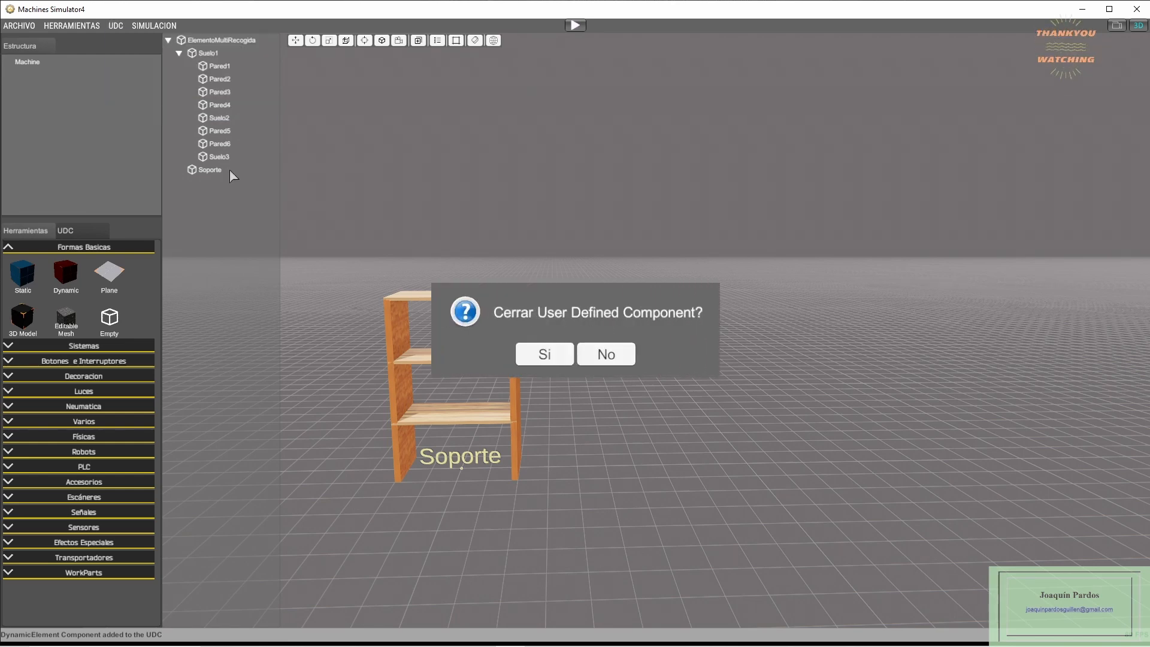
pyautogui.click(527, 352)
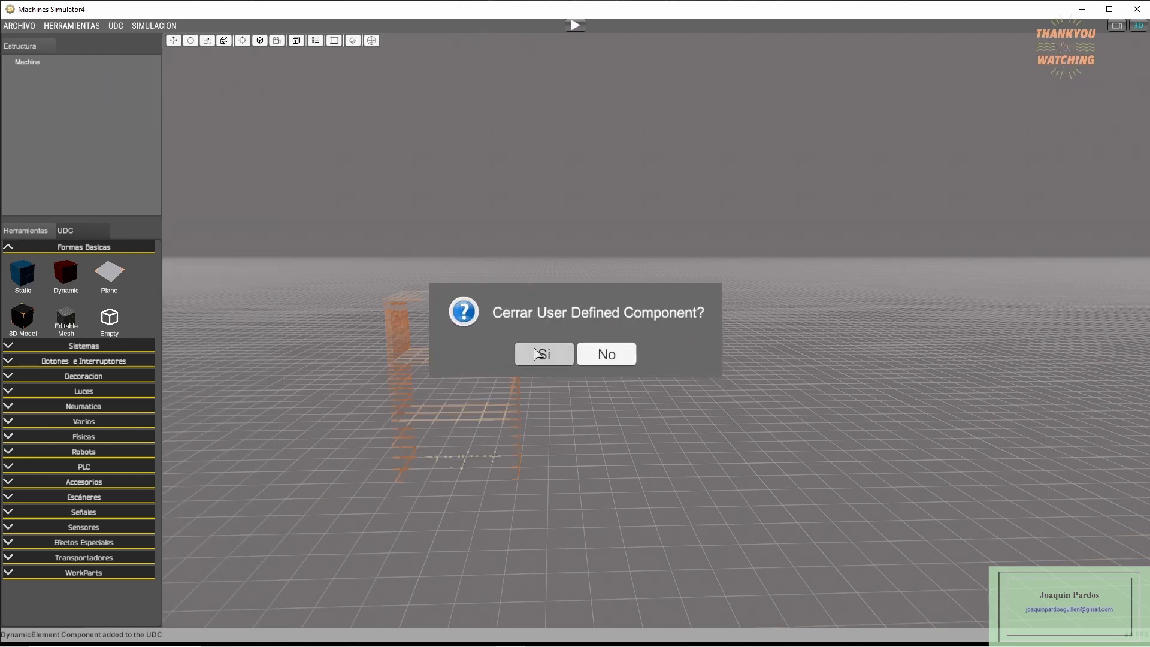
pyautogui.click(17, 26)
pyautogui.click(28, 64)
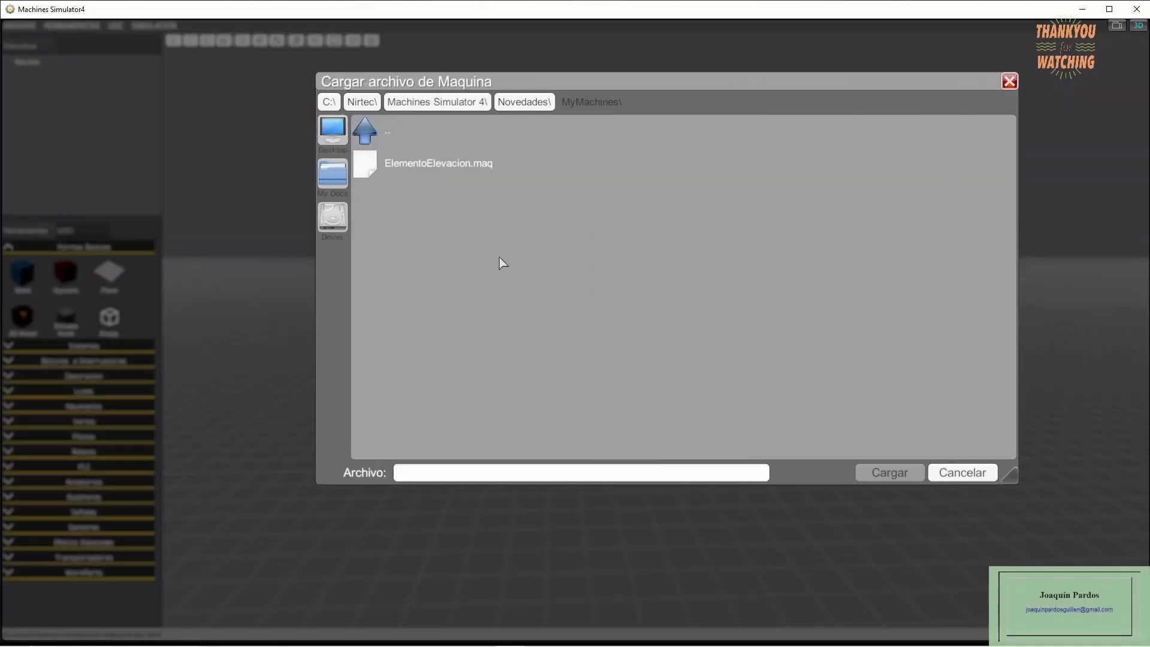
pyautogui.doubleClick(439, 168)
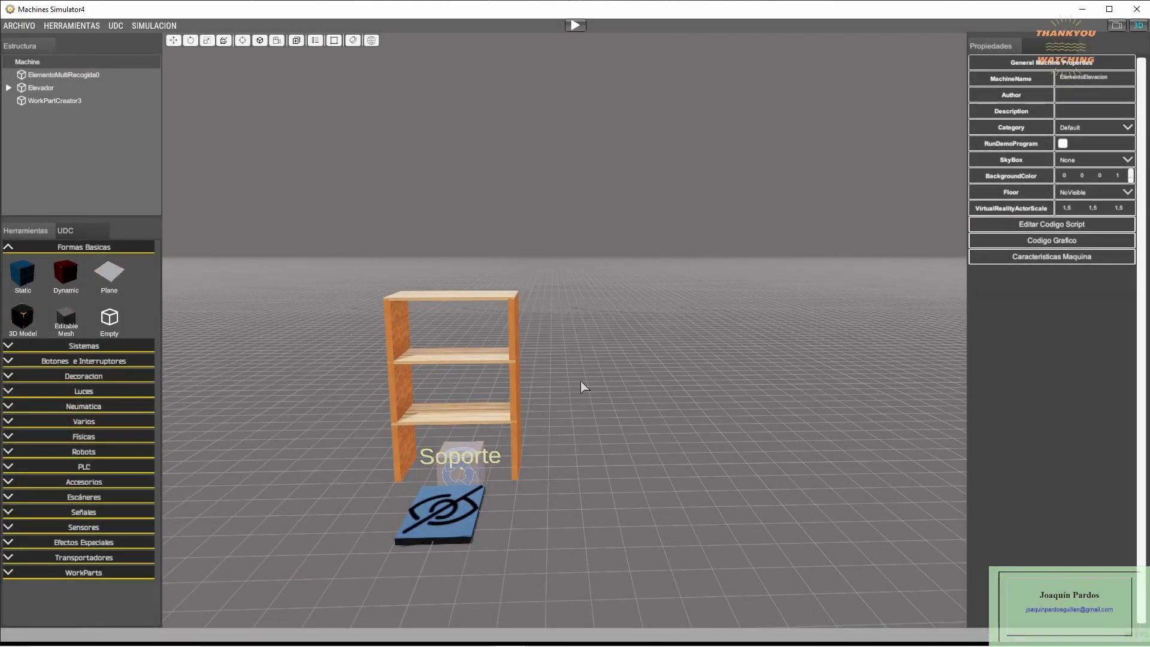
# - Examine the properties of ElementoMultiRecogida0, Elevador, its child Hook2 and WorkPartCreator3, and look at the available physics elements such as Hook
pyautogui.click(56, 75)
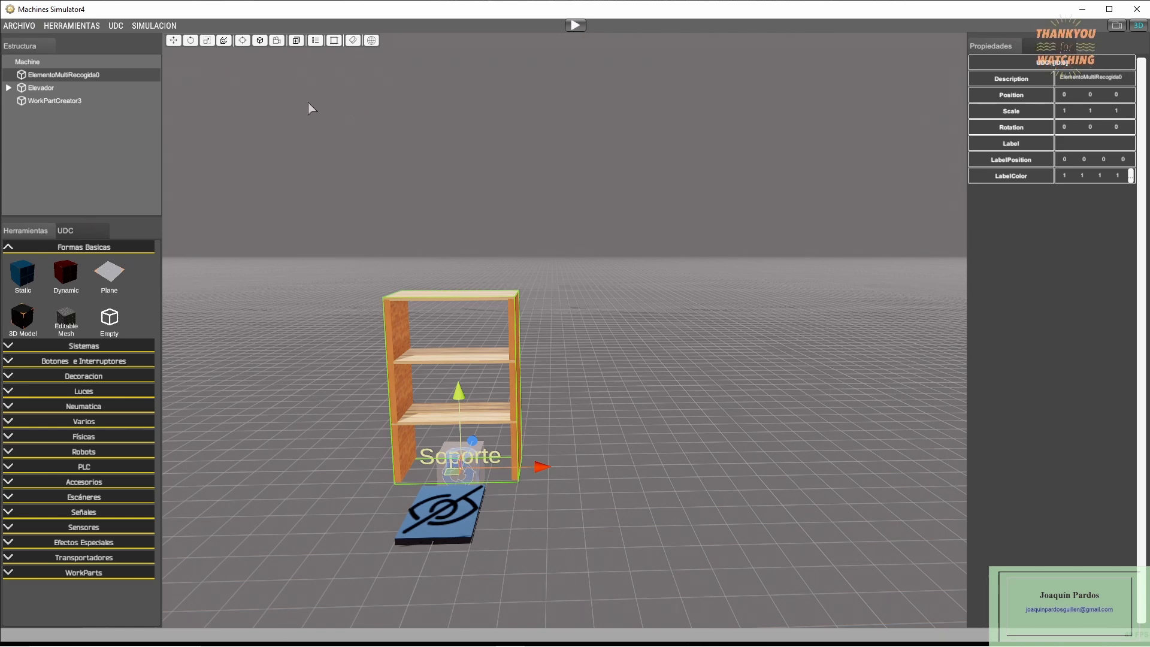
pyautogui.click(41, 88)
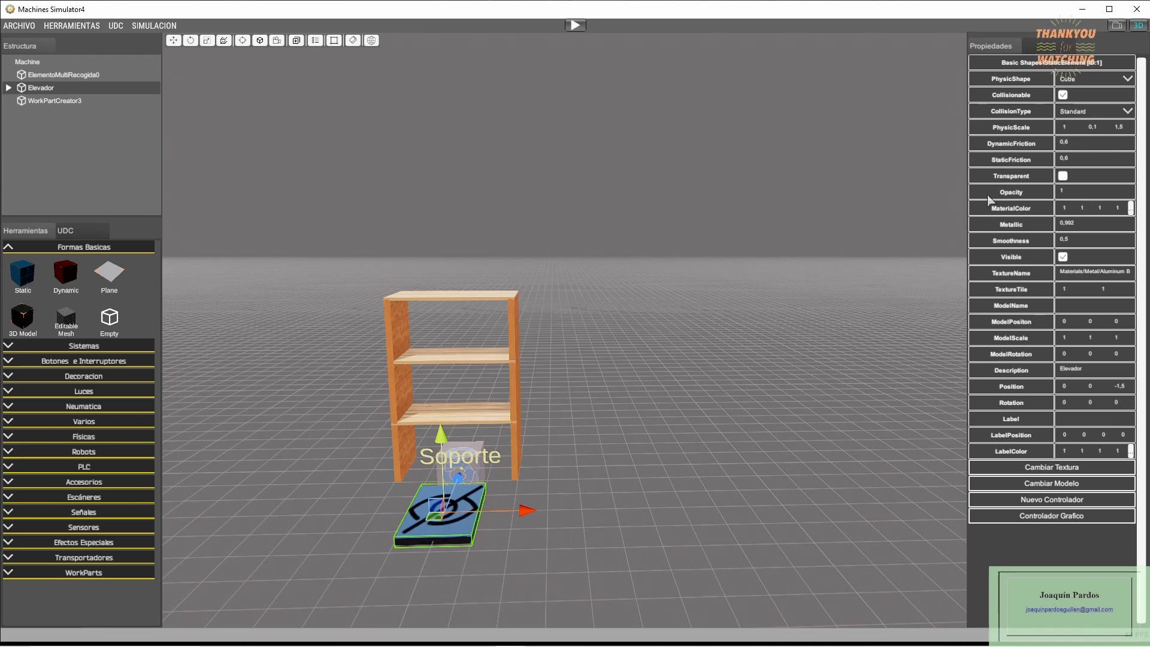
pyautogui.click(9, 88)
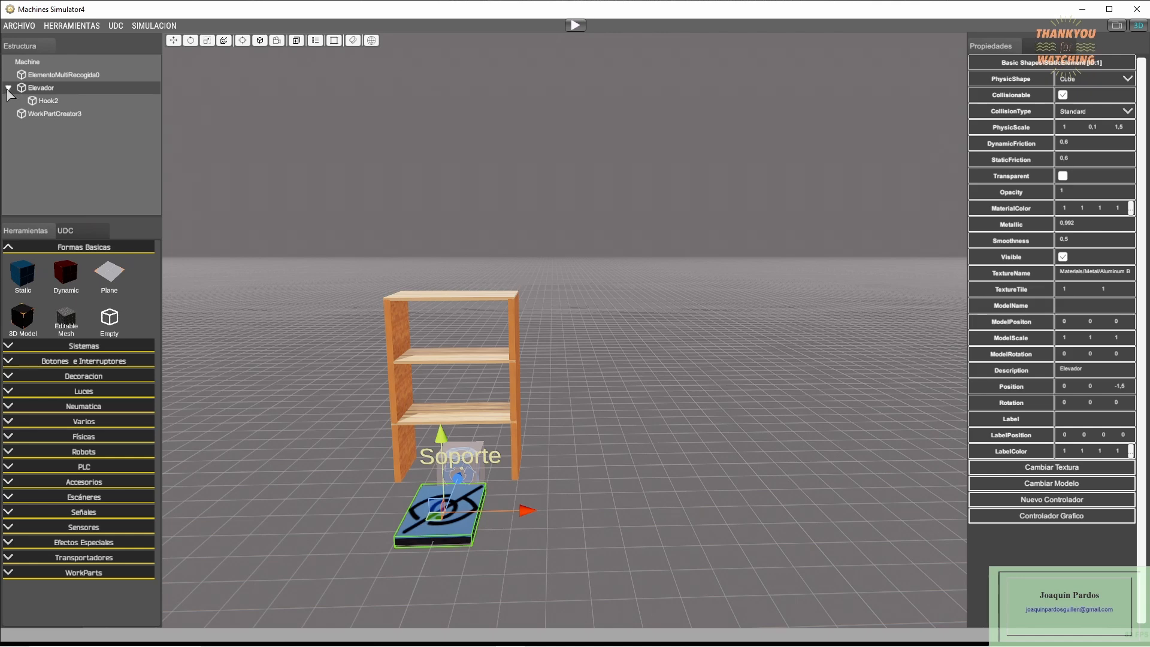
pyautogui.click(49, 100)
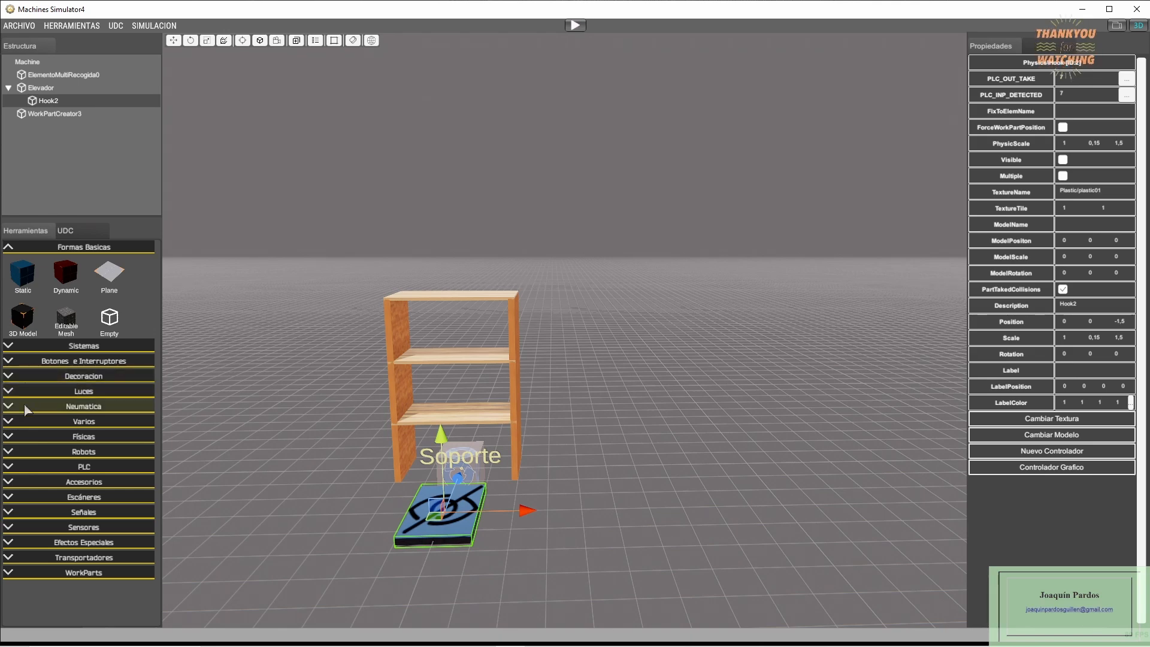
pyautogui.click(9, 437)
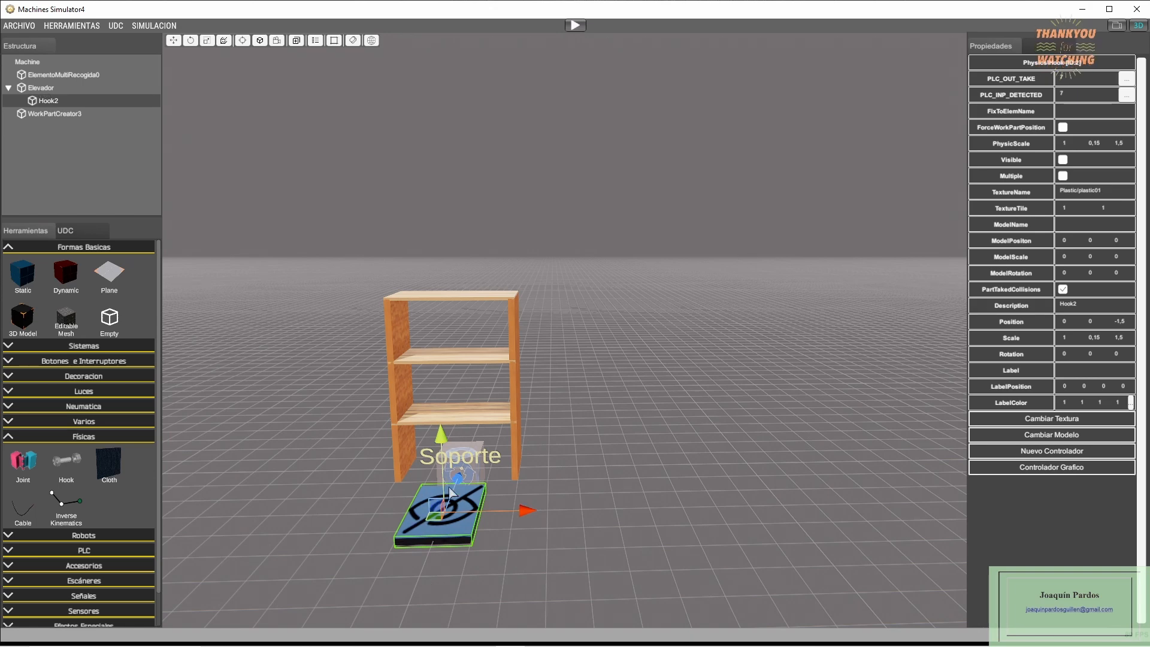
pyautogui.click(66, 114)
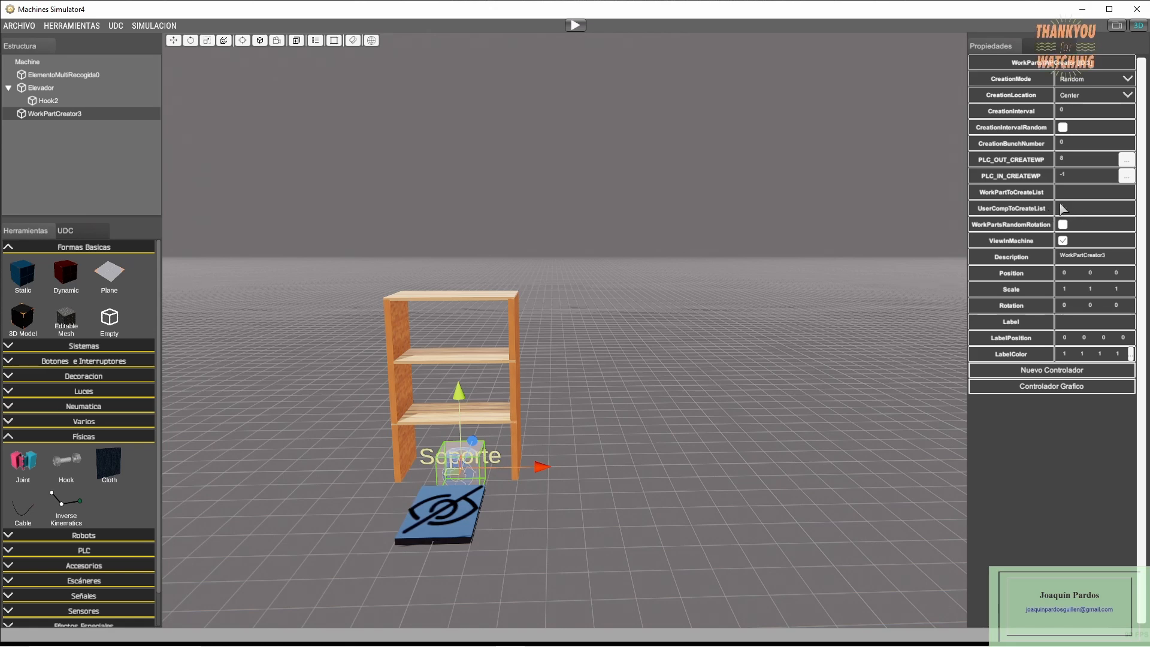
pyautogui.click(84, 75)
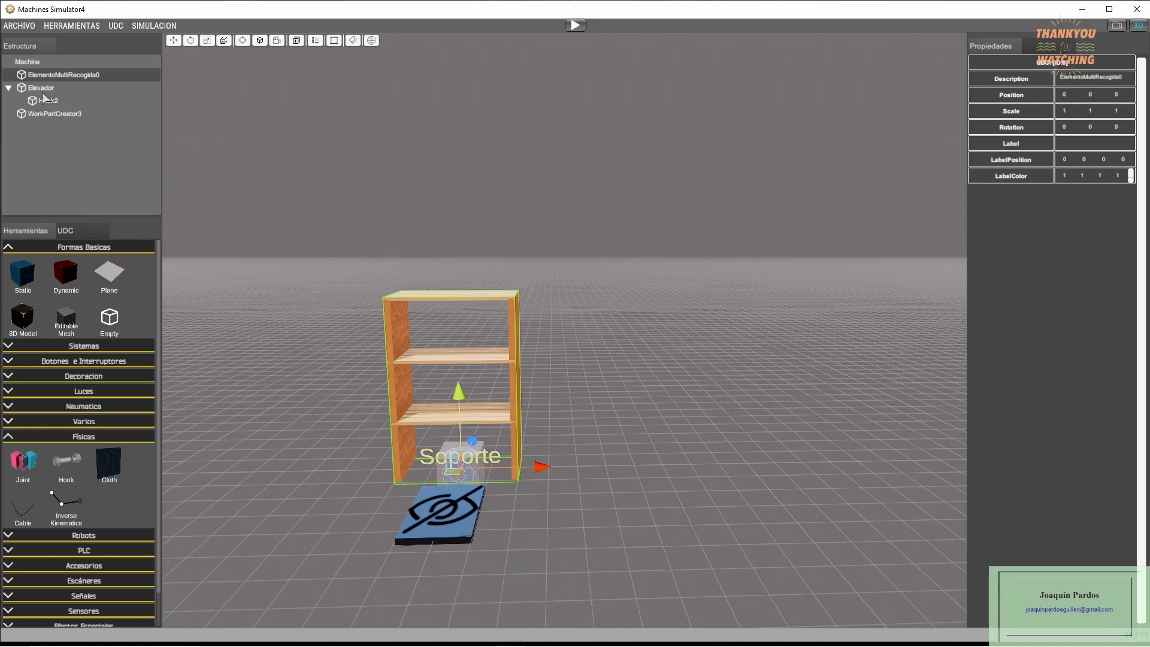
pyautogui.click(33, 112)
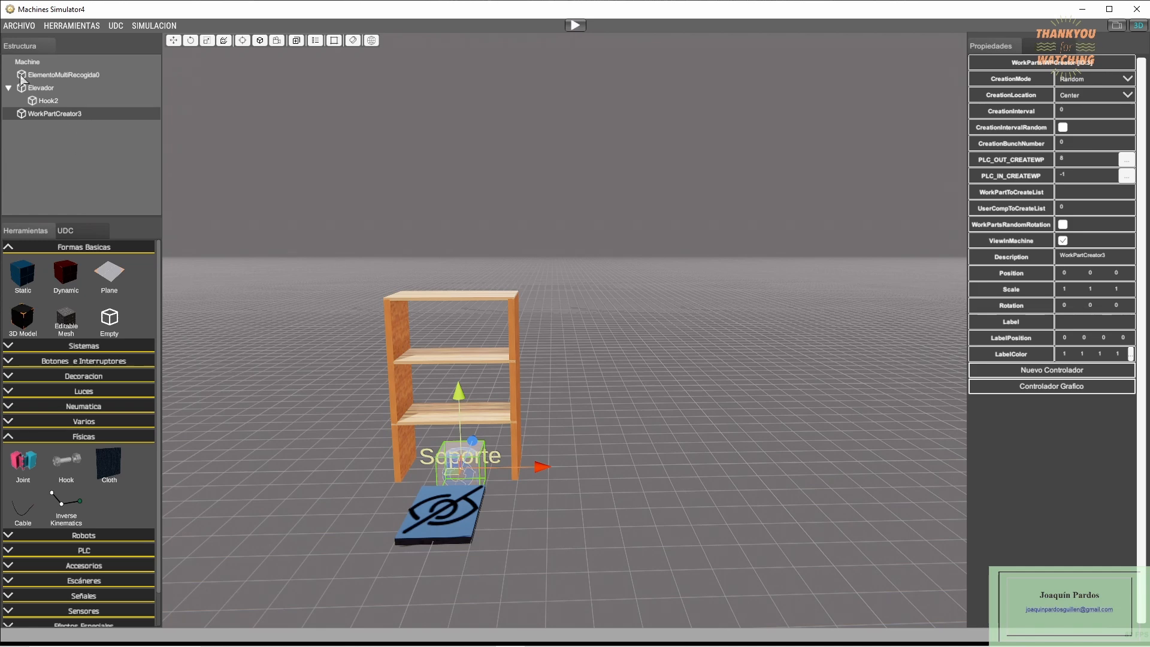
# - Set the Z position of ElementoMultiRecogida0 to 5
pyautogui.click(86, 76)
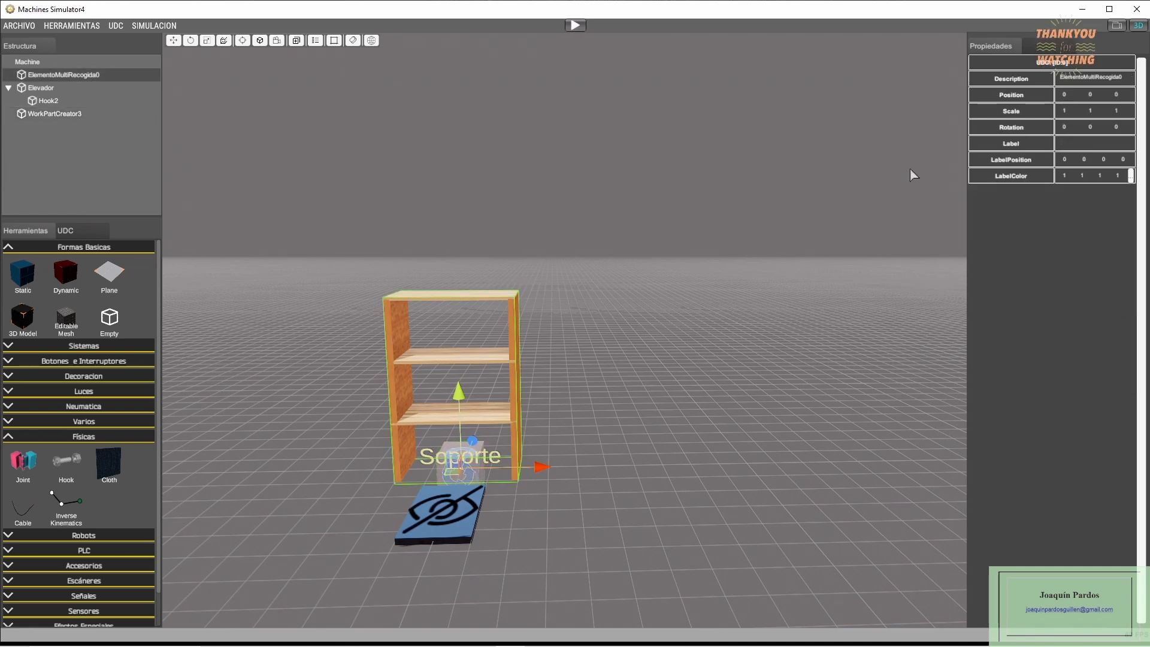
pyautogui.click(1116, 96)
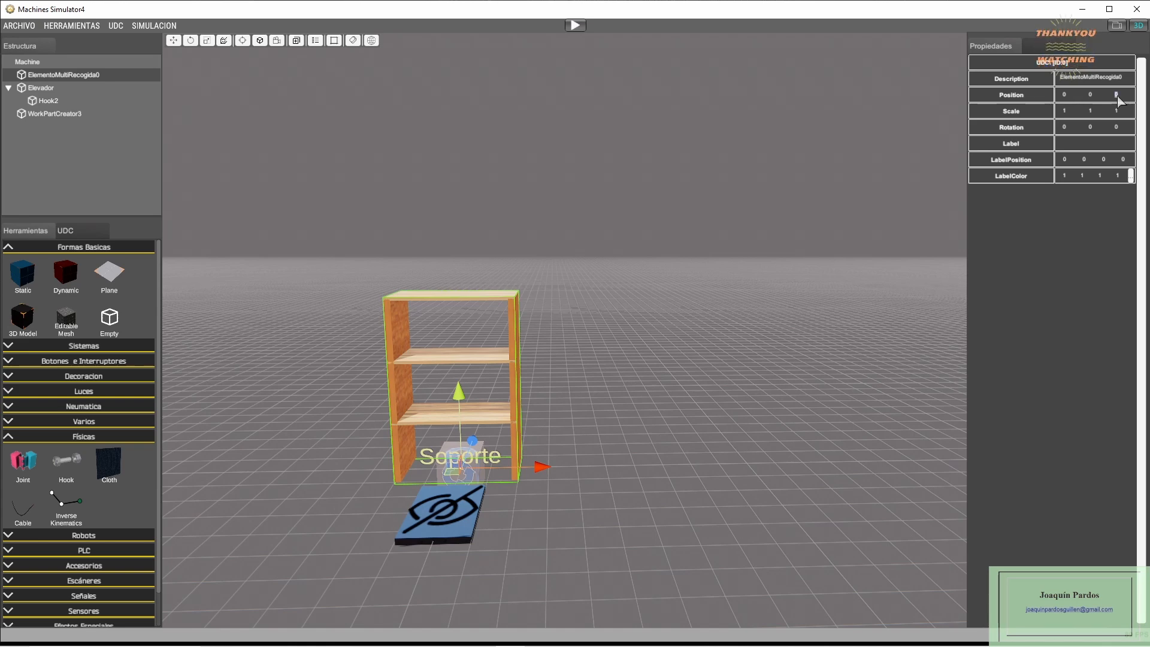
pyautogui.write('1')
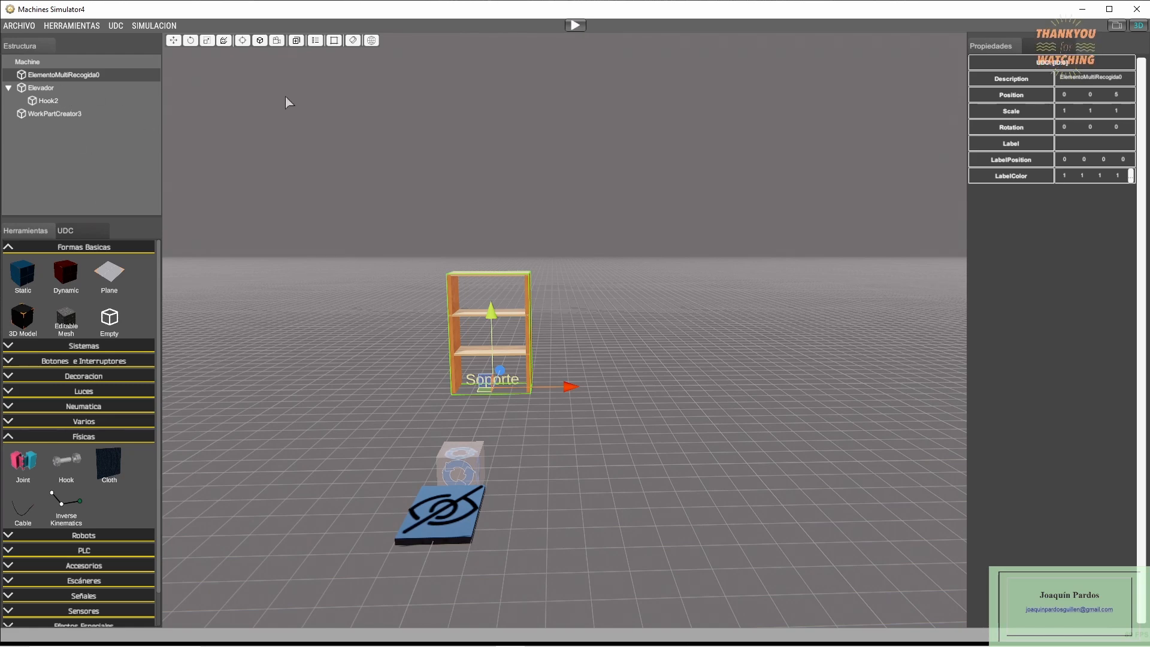
# - Run the simulation, trigger the WorkPartCreator3 output to generate another shelving unit, and stop the simulation
pyautogui.click(580, 26)
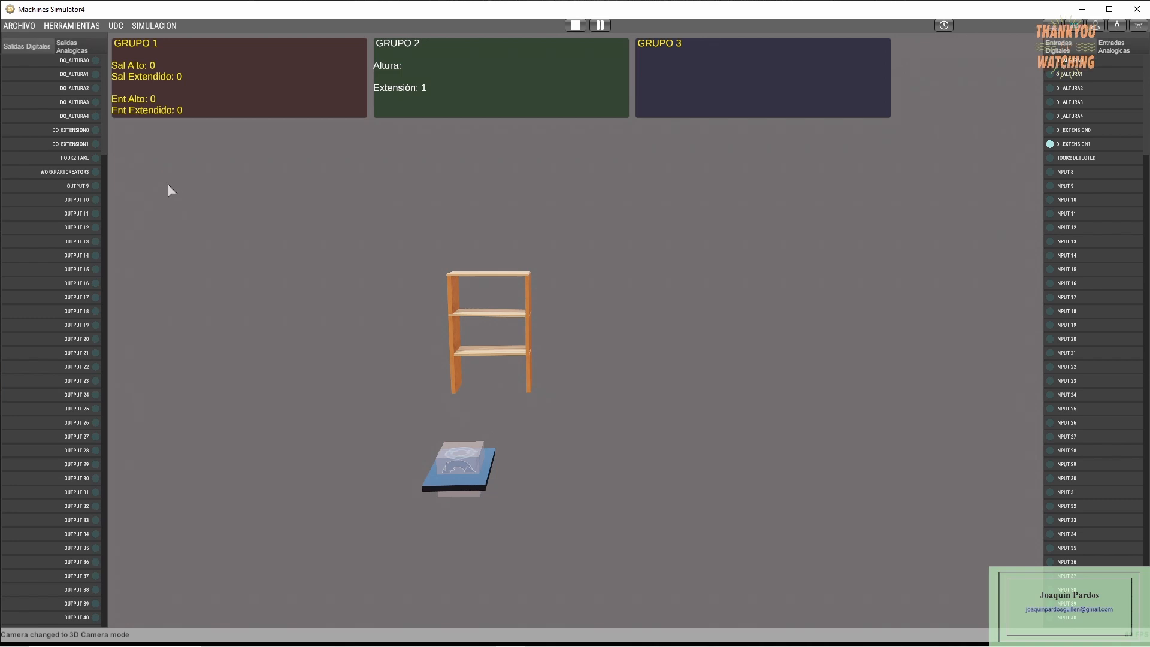
pyautogui.click(71, 174)
pyautogui.click(71, 174)
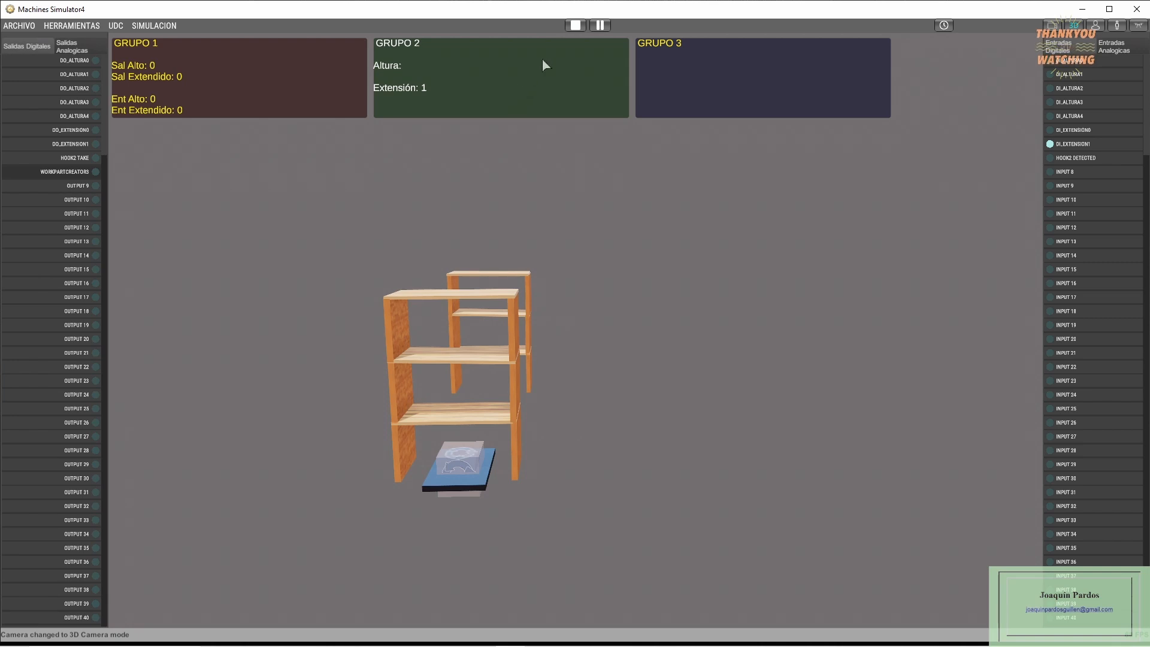
pyautogui.click(580, 27)
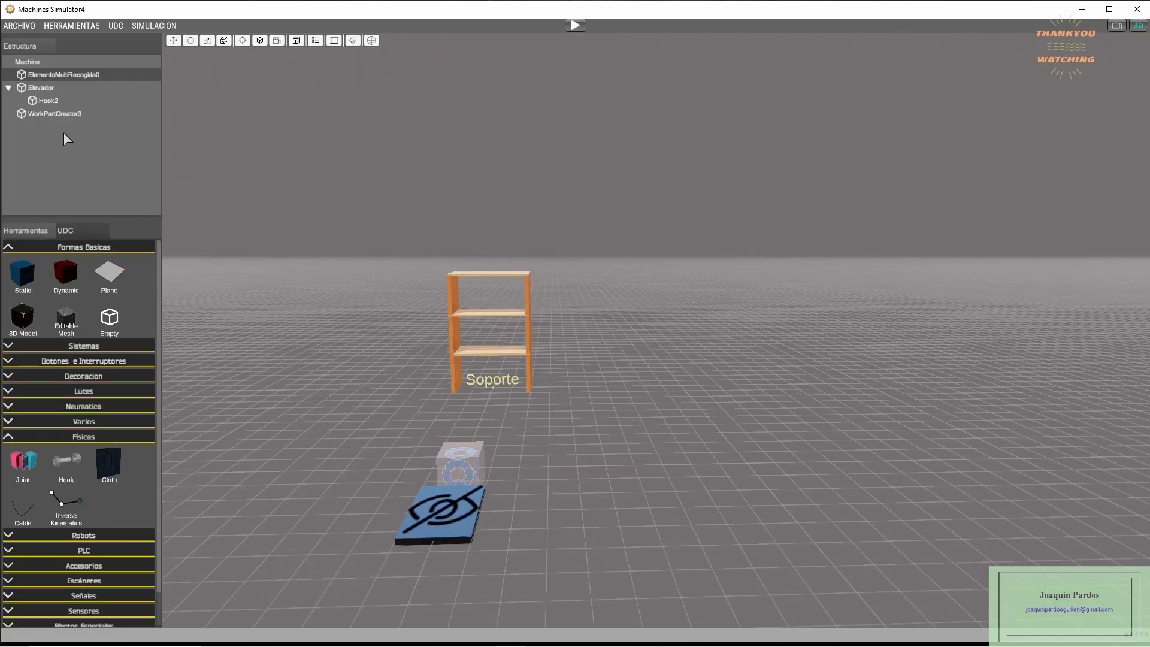
# - Turn off ViewInMachine for WorkPartCreator3 and check it by generating a shelving unit in a short simulation run
pyautogui.click(54, 114)
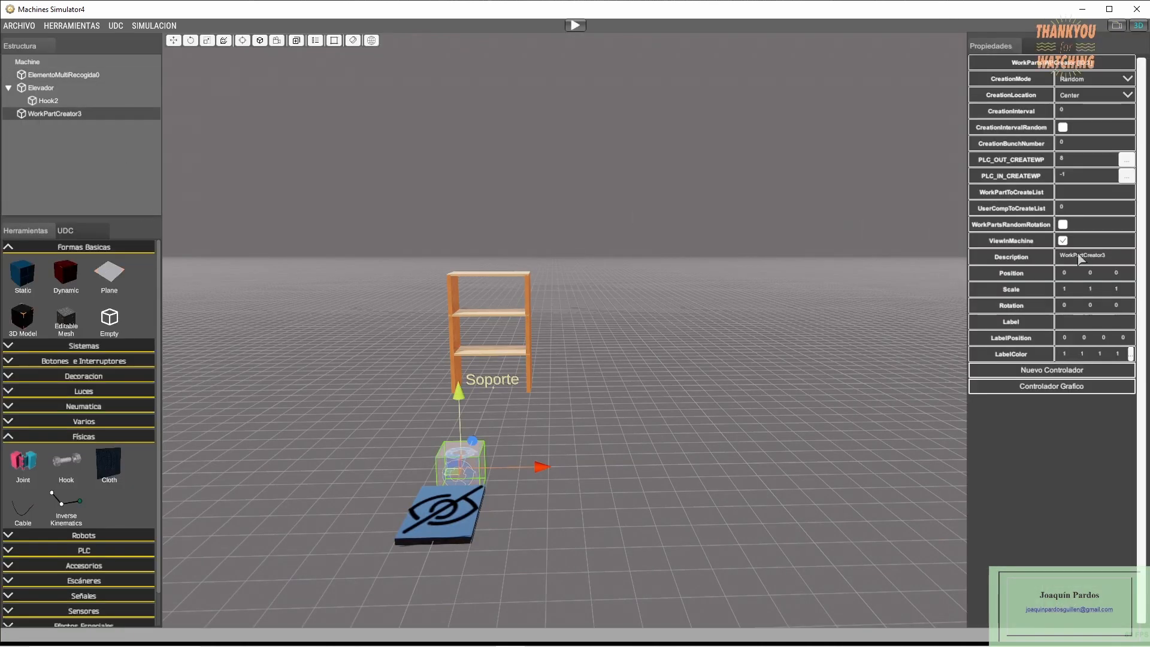
pyautogui.click(1063, 241)
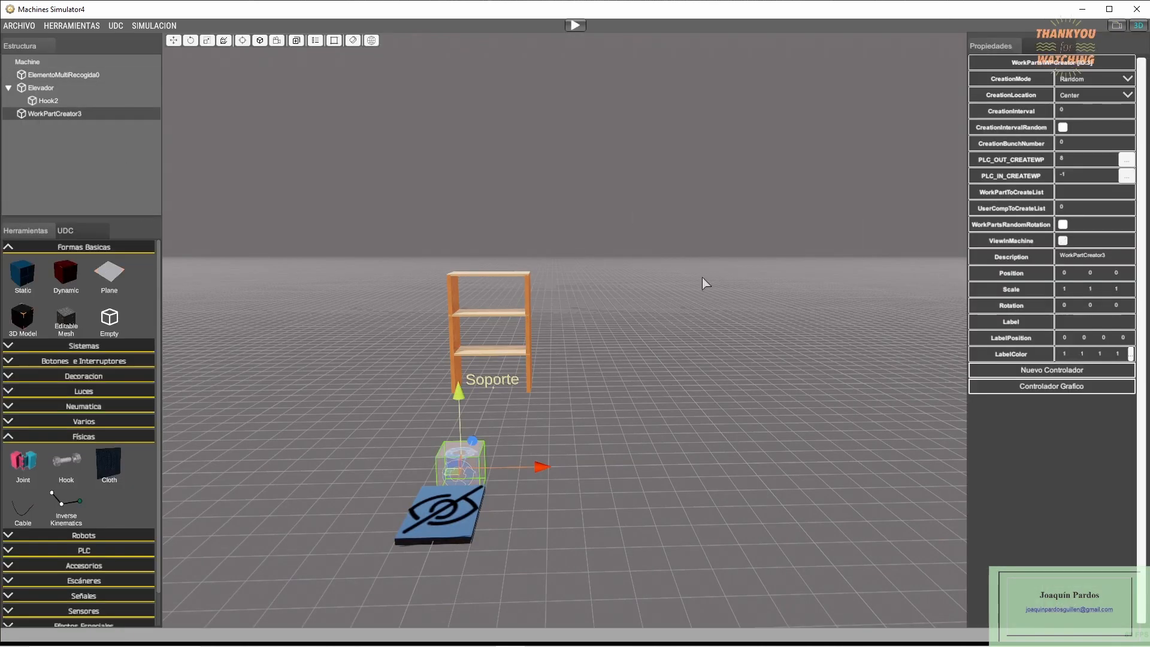
pyautogui.click(574, 26)
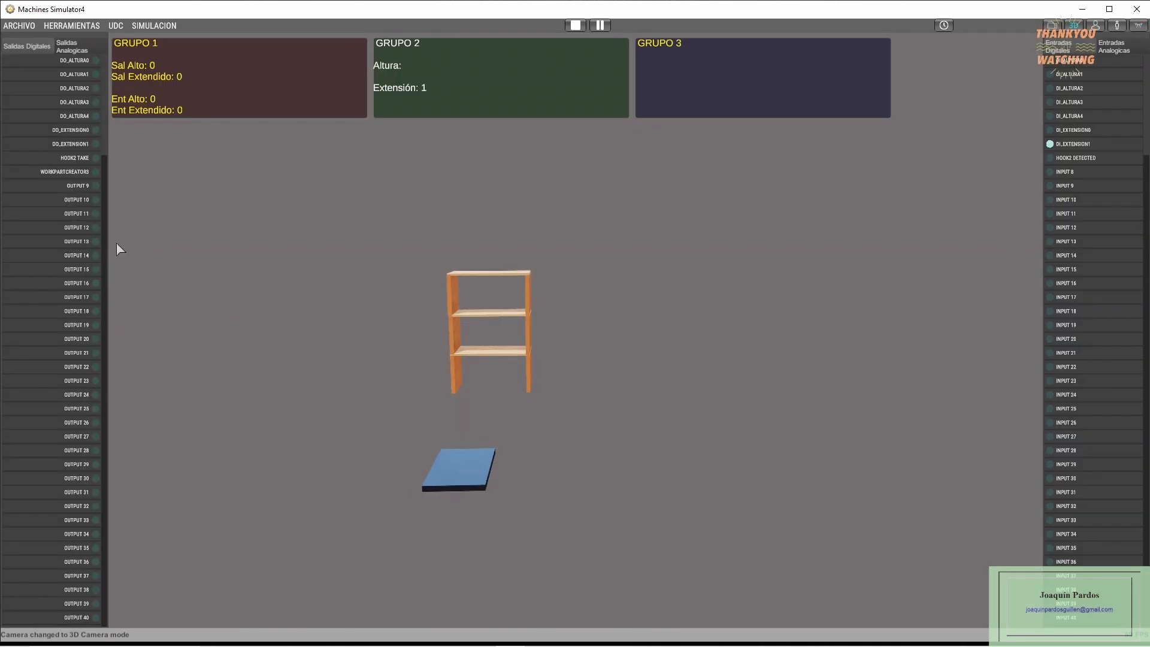
pyautogui.click(62, 173)
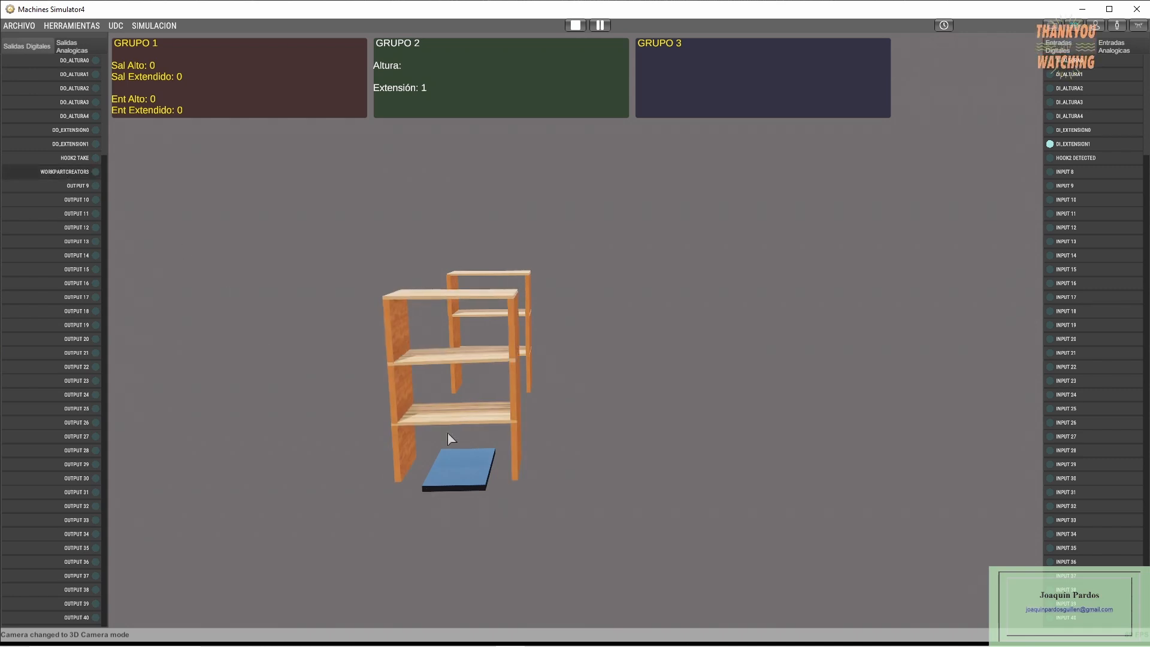
pyautogui.click(574, 25)
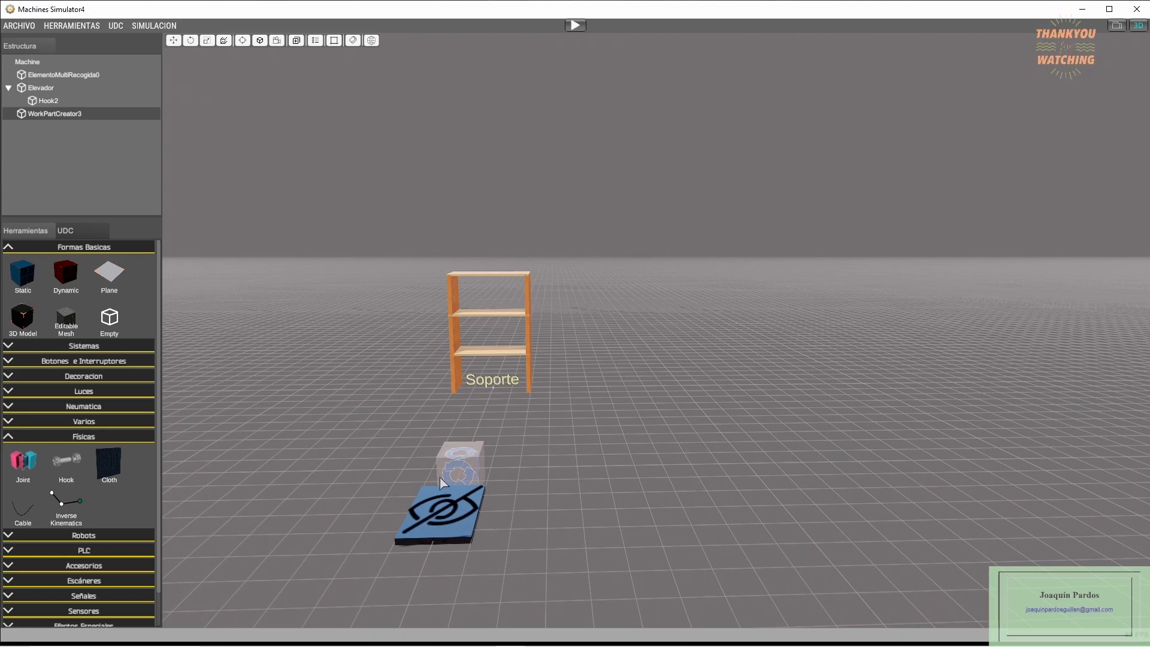
# - In the machine script, comment out the PRUEBA=true constant, enable PRUEBA=false, and save the script
pyautogui.moveTo(328, 506); pyautogui.dragTo(309, 500, button='right')
pyautogui.moveTo(309, 501); pyautogui.dragTo(287, 488, button='middle')
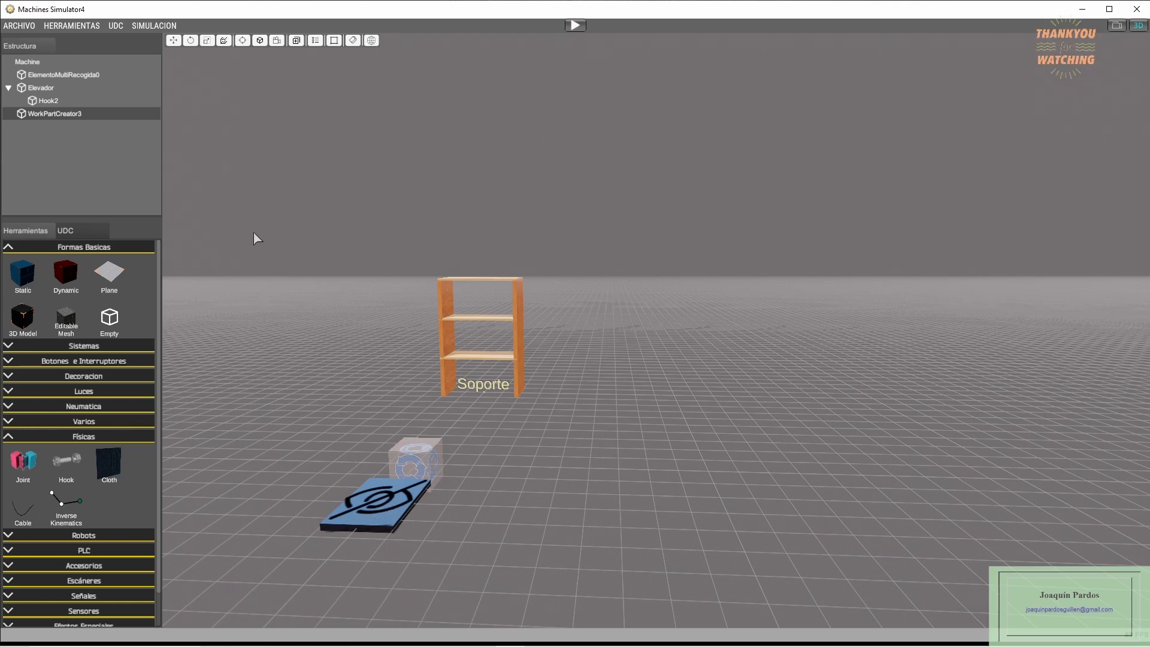
pyautogui.click(40, 88)
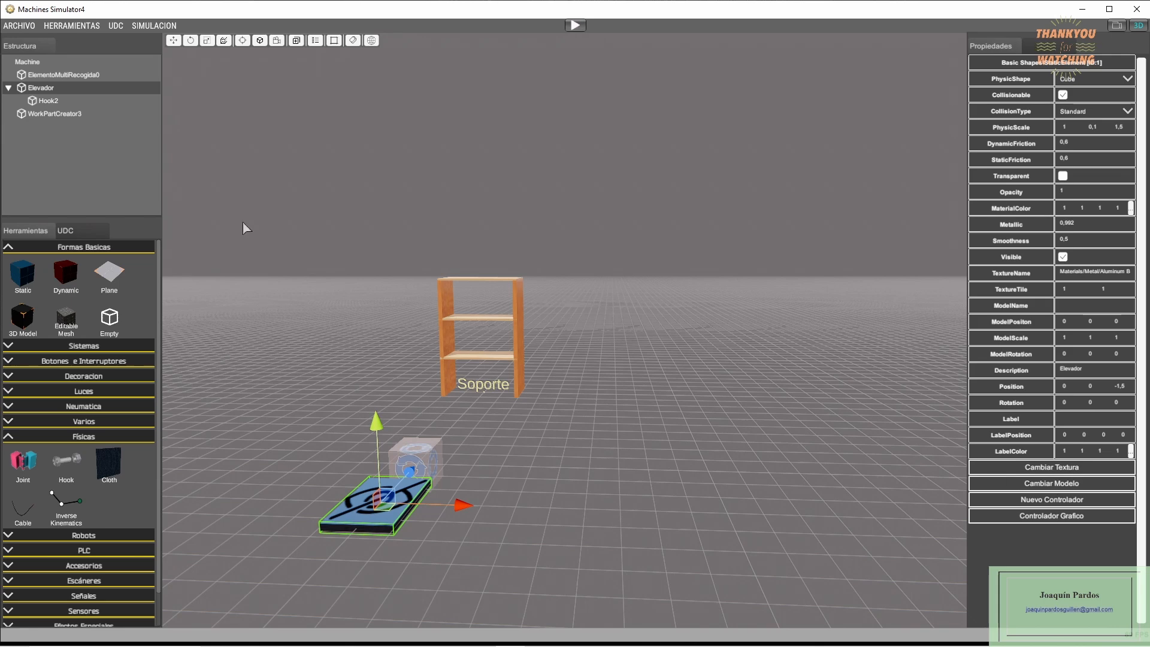
pyautogui.click(37, 62)
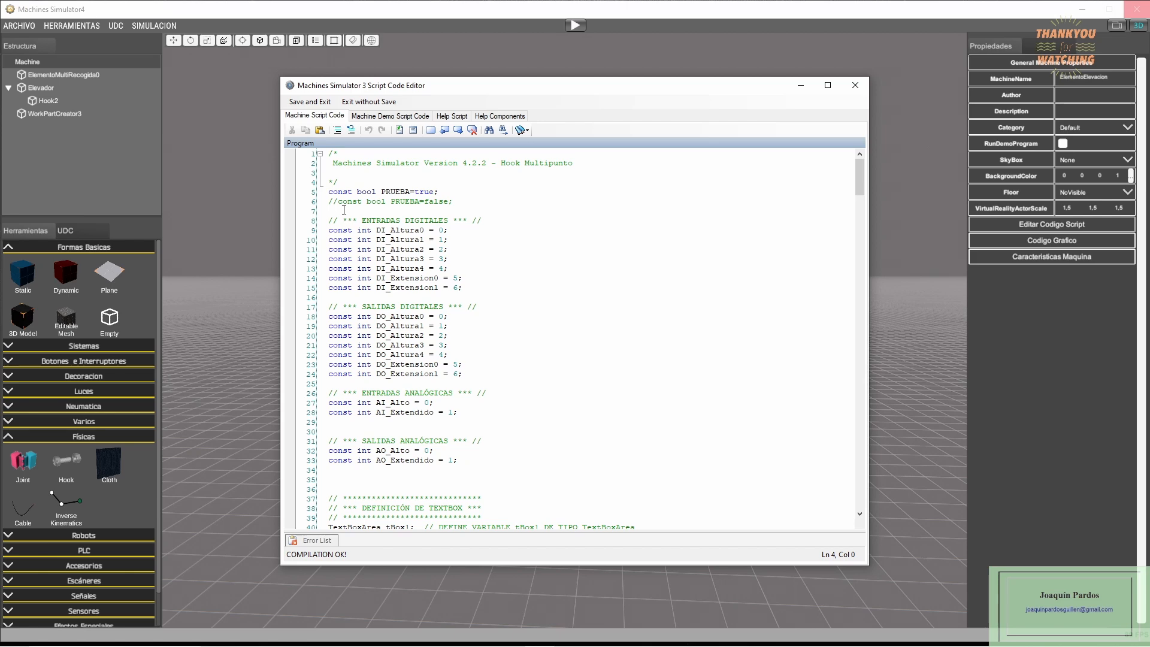
pyautogui.write('//')
pyautogui.press('BackSpace')
pyautogui.press('BackSpace')
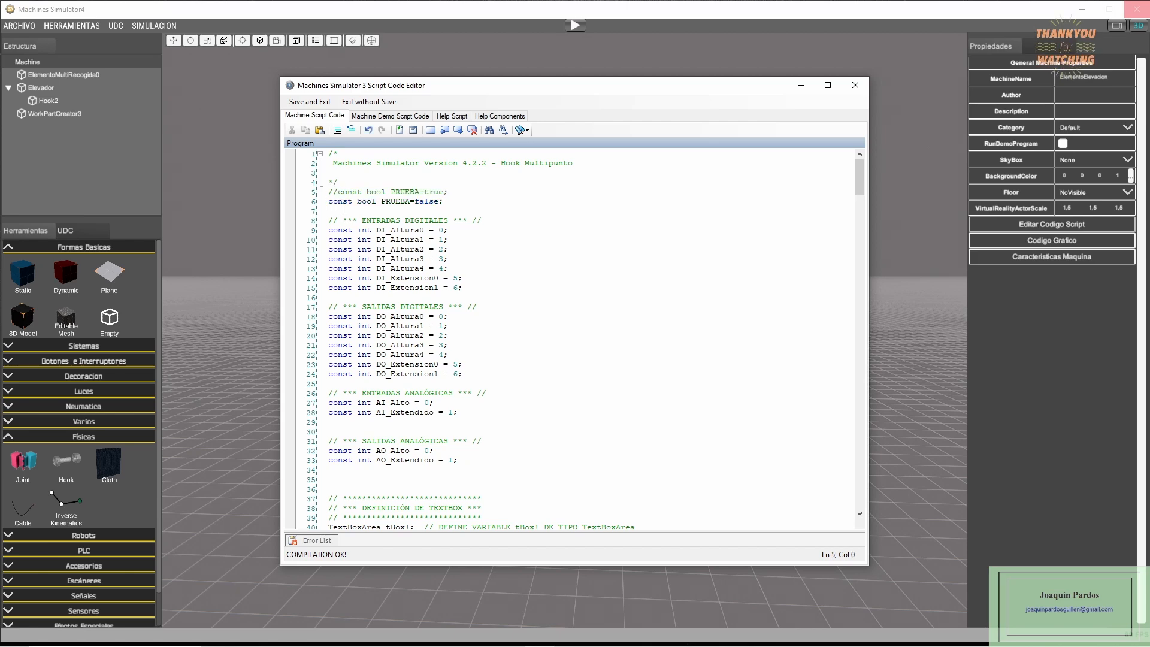
pyautogui.click(309, 101)
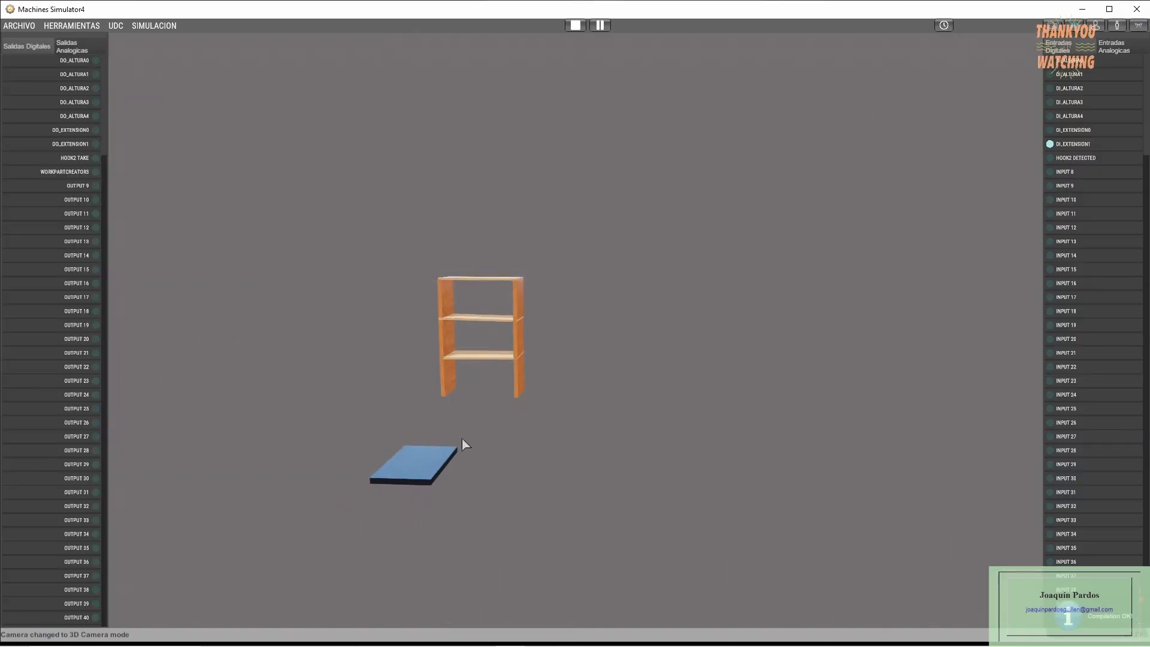
# - In the running simulation, generate a shelving unit, trigger DO_Extension1, and raise the elevator with DO_Altura1
pyautogui.click(63, 173)
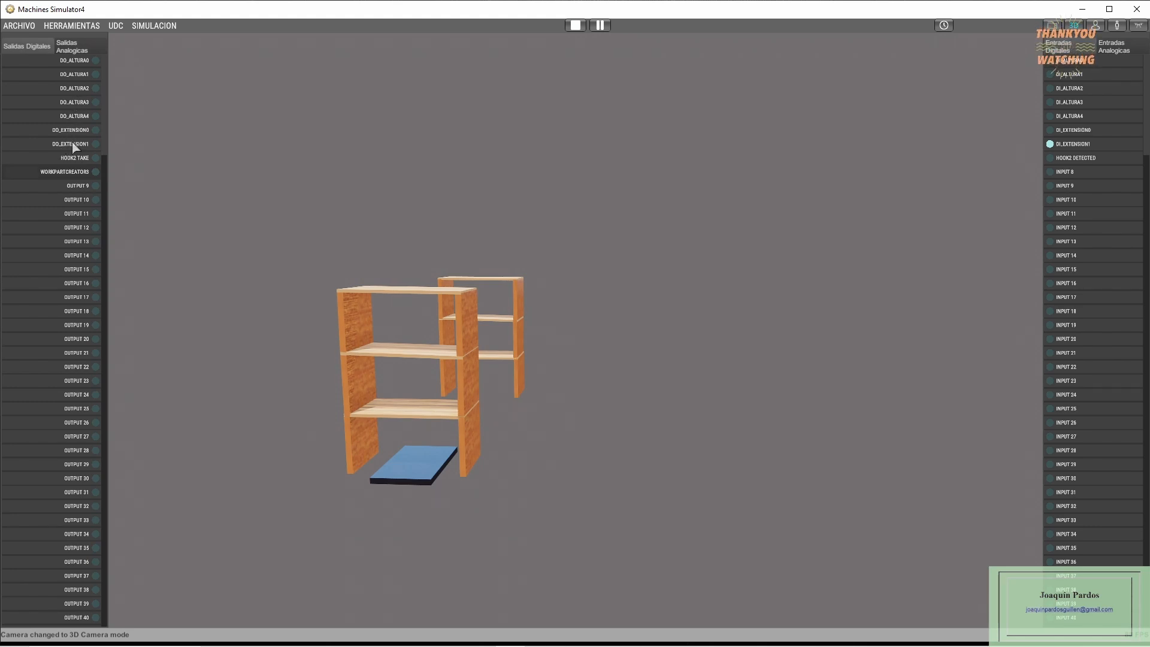
pyautogui.click(71, 145)
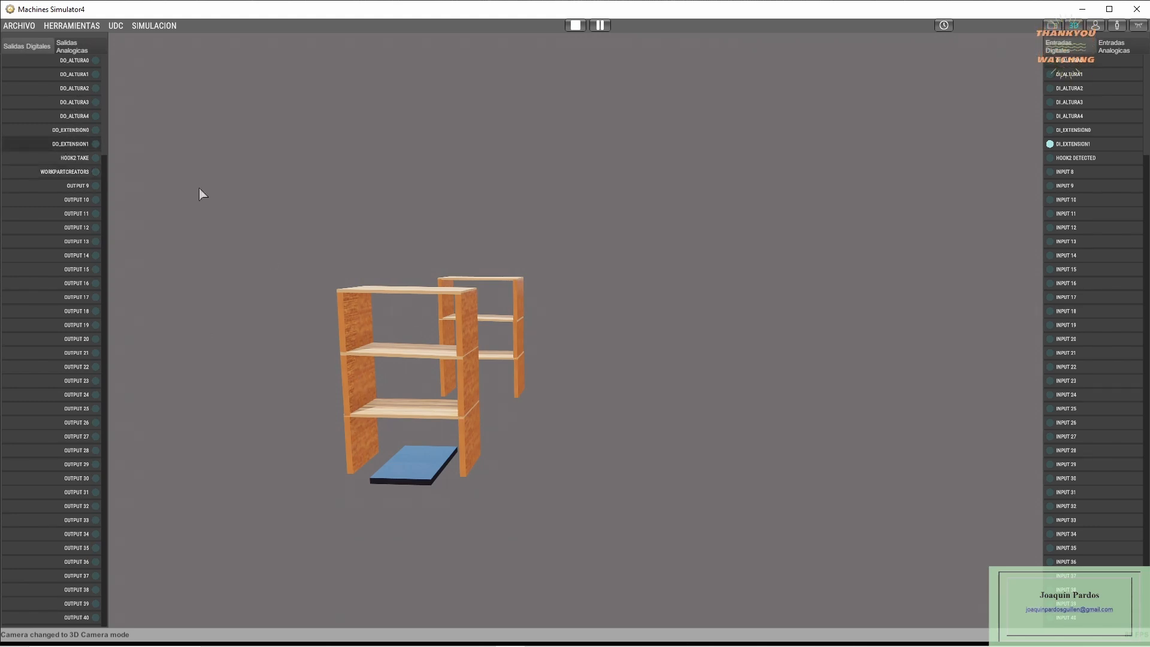
pyautogui.click(74, 75)
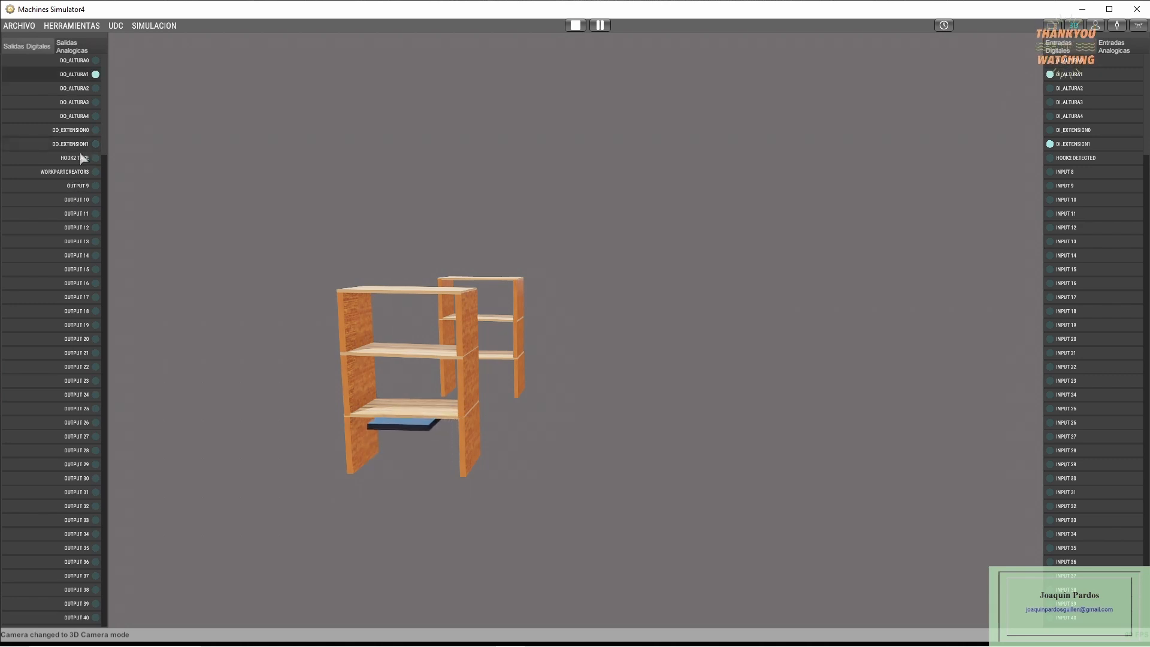
# - Activate HOOK2 TAKE, turn off DO_ALTURA1, and pulse DO_ALTURA2 to lift the hooked shelving unit with the elevator
pyautogui.click(78, 158)
pyautogui.click(80, 71)
pyautogui.click(78, 88)
pyautogui.click(78, 89)
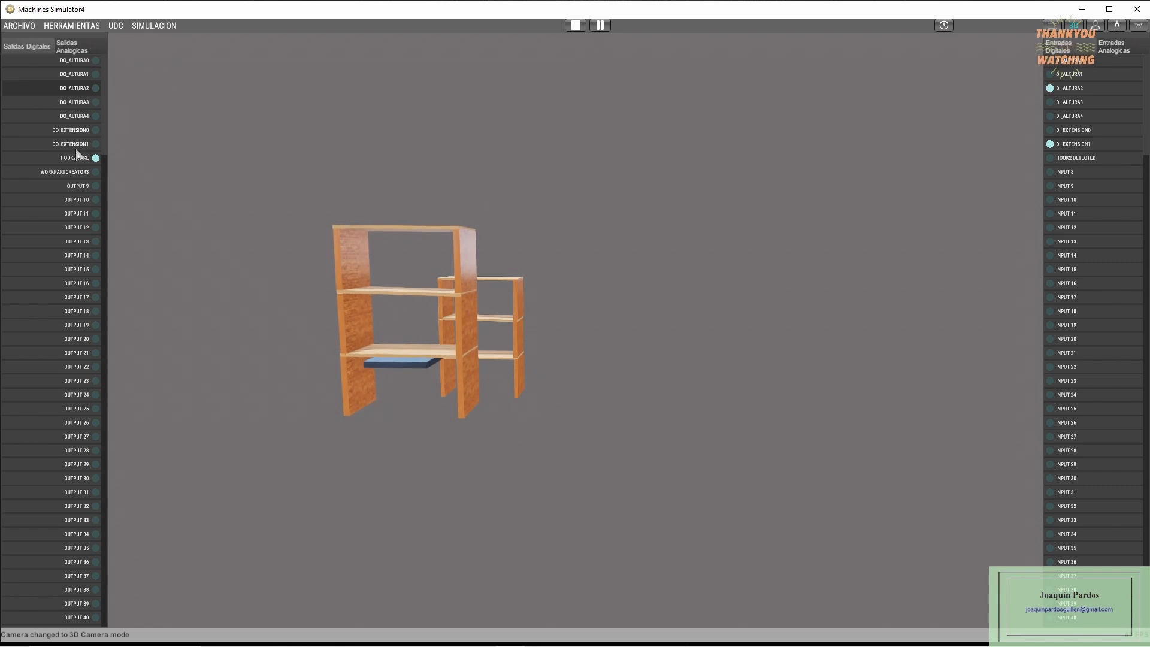
# - Move the lifted shelving unit with DO_EXTENSION0, switch that output off, and bring the unit back with DO_EXTENSION1
pyautogui.click(79, 130)
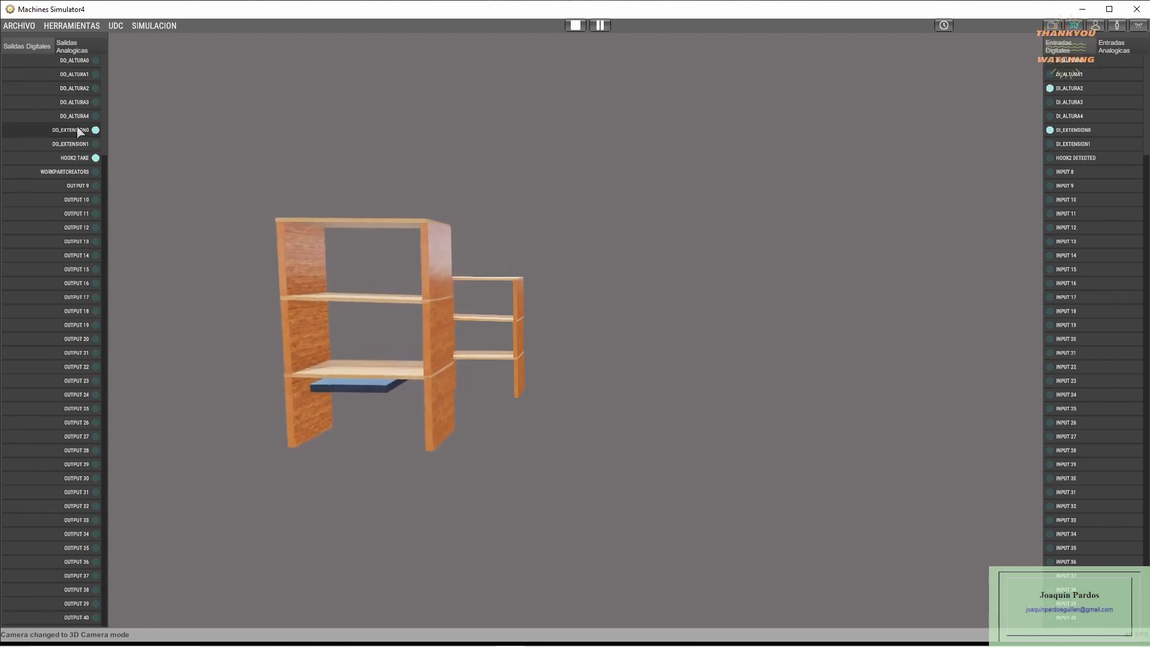
pyautogui.click(78, 127)
pyautogui.click(78, 144)
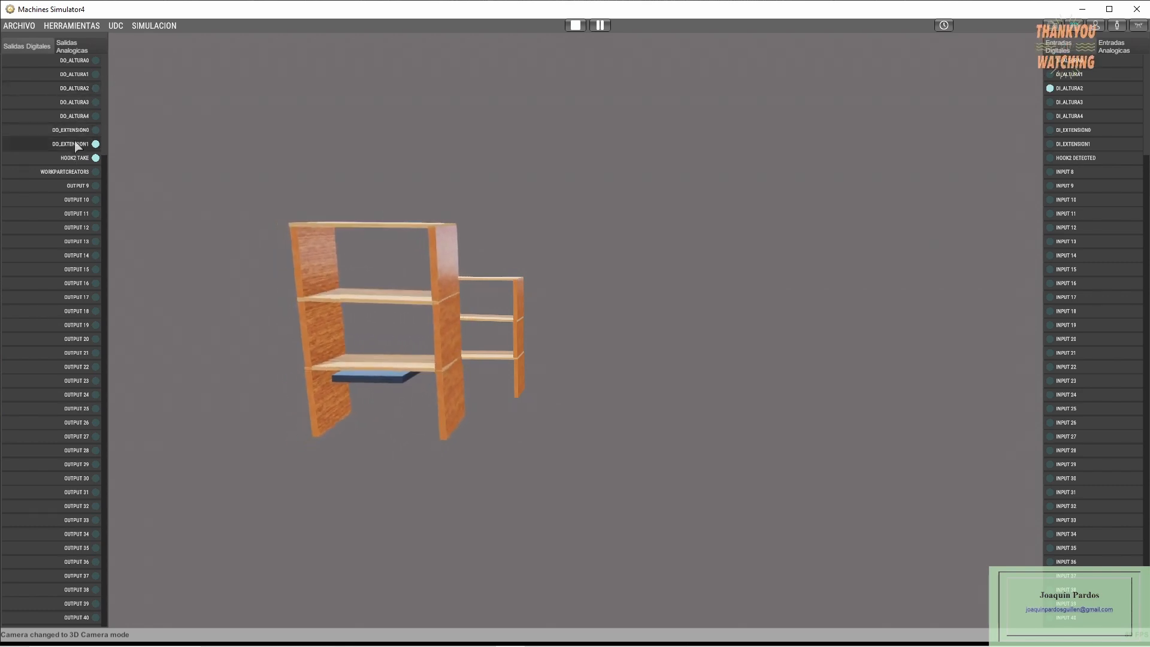
# - Lower the elevator with DO_ALTURA0, release the shelving unit by turning off HOOK2 TAKE, and stop the simulation
pyautogui.click(87, 61)
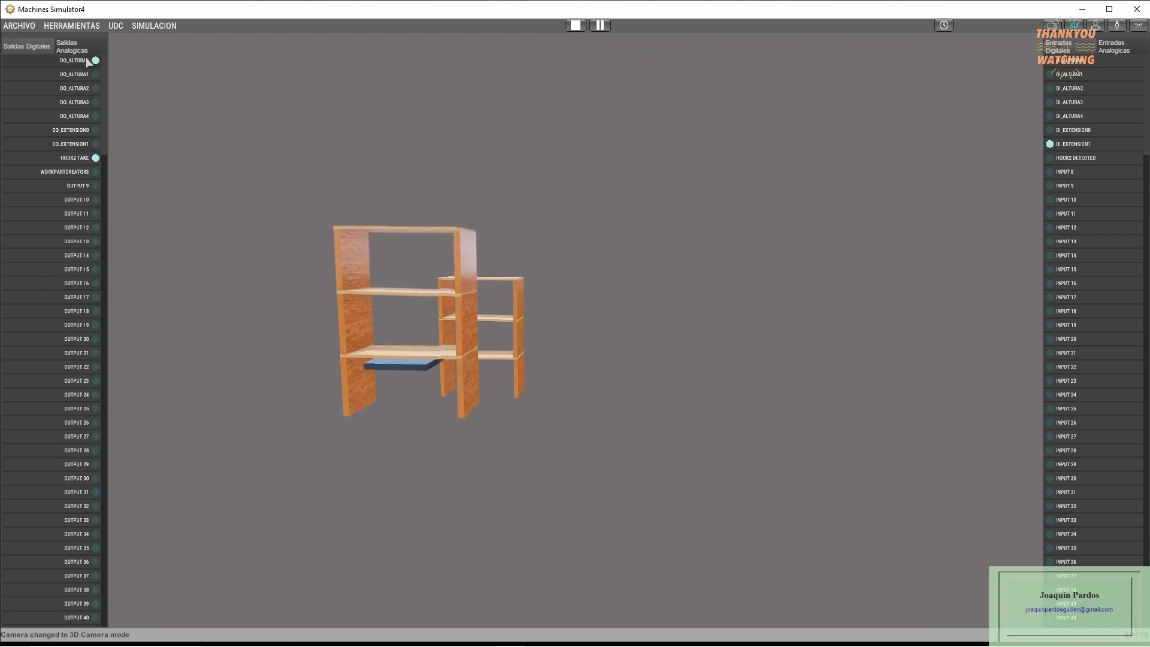
pyautogui.click(77, 158)
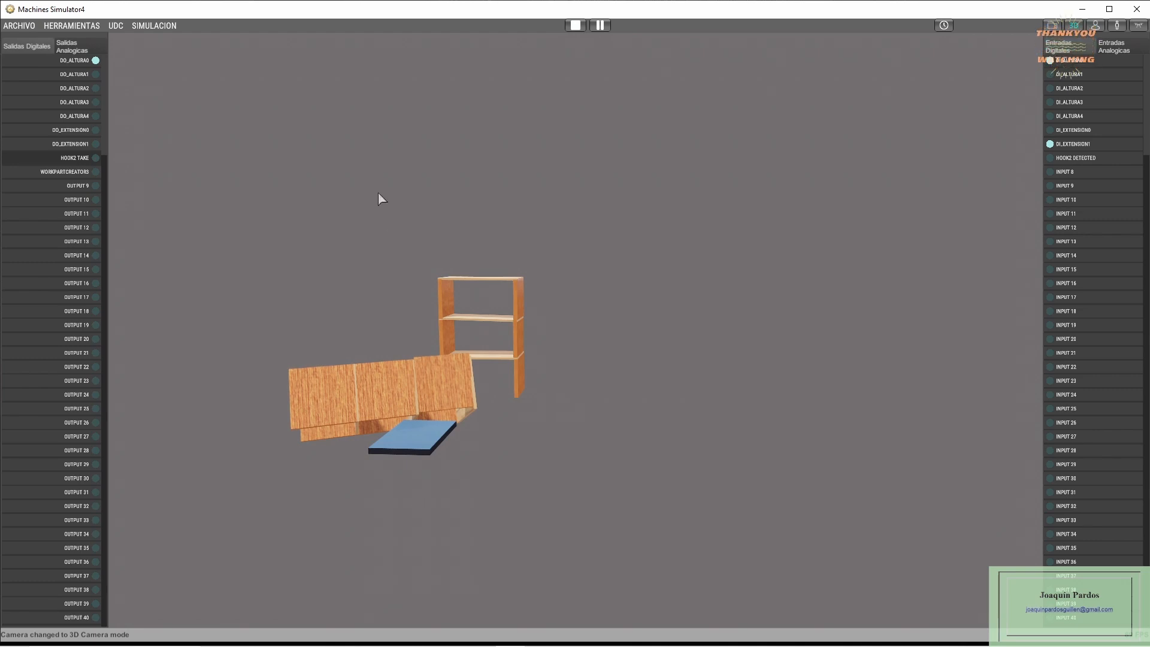
pyautogui.click(575, 25)
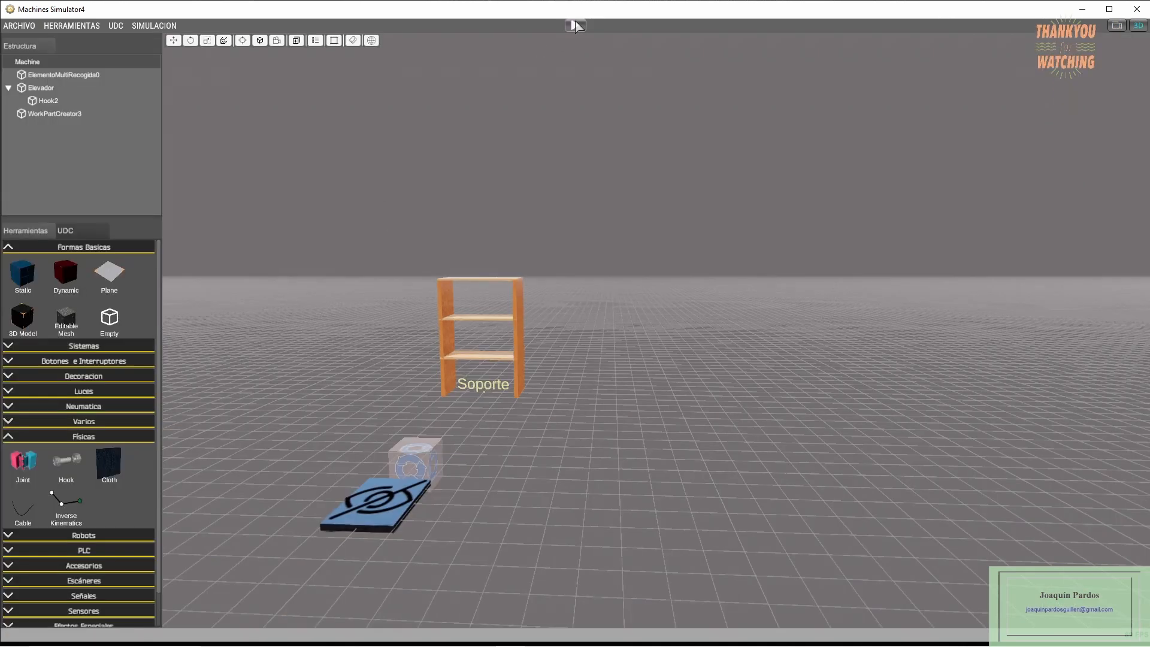
# - Run the simulation again, generate a shelving unit, raise the elevator to it with DO_ALTURA1, and activate HOOK2 TAKE
pyautogui.click(575, 25)
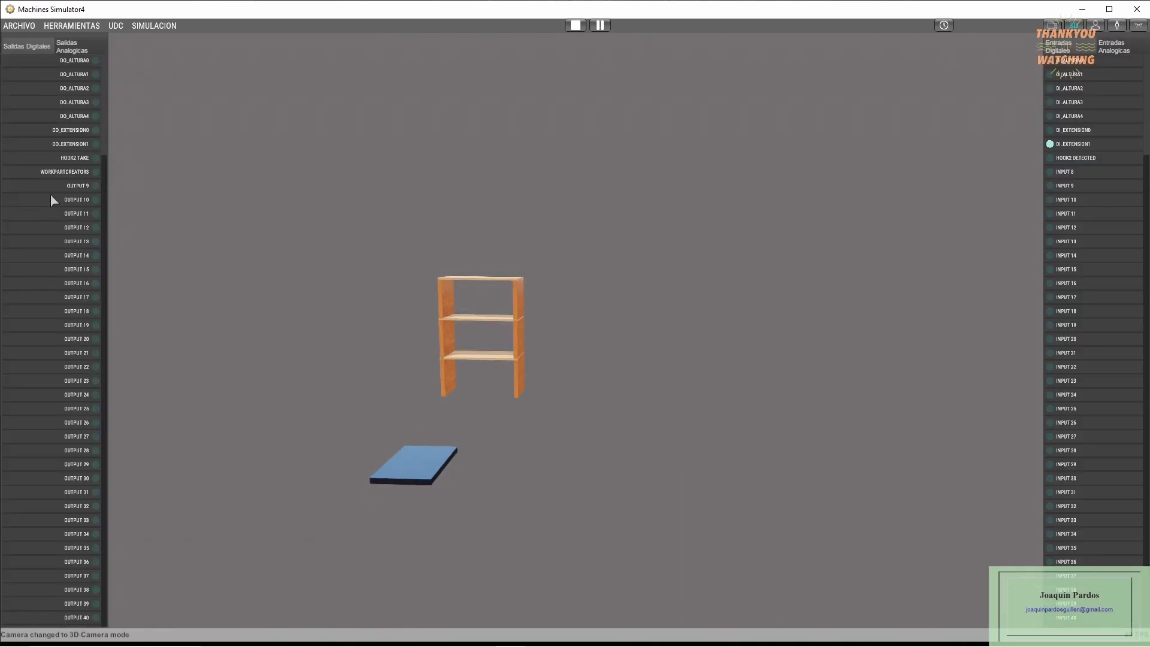
pyautogui.click(65, 172)
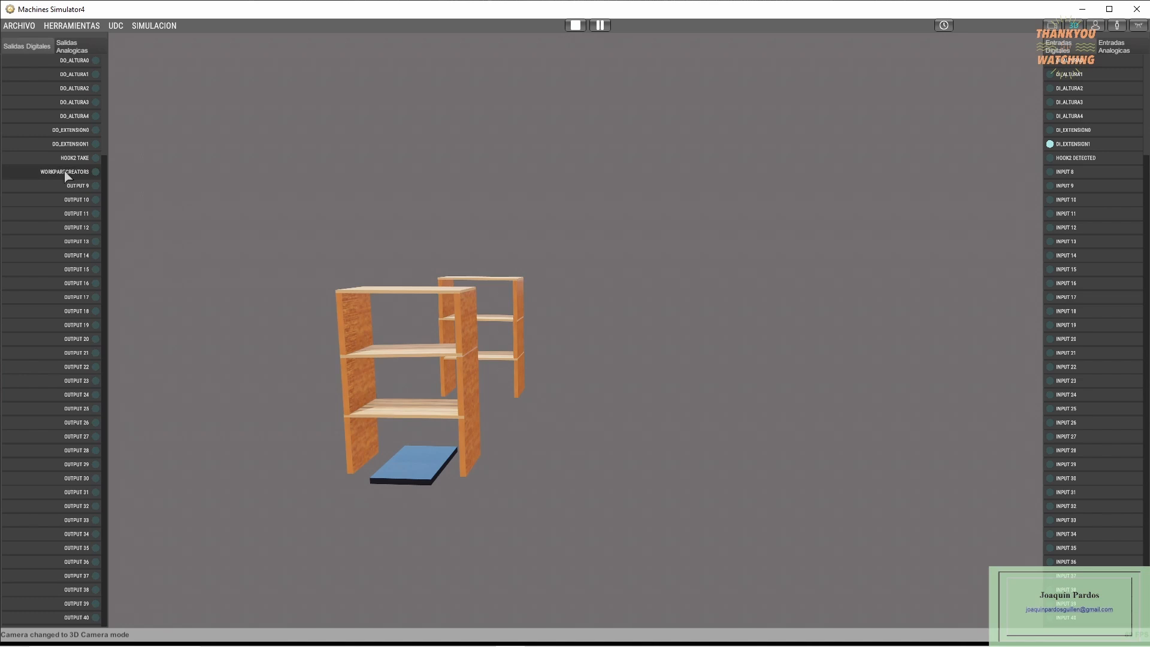
pyautogui.click(73, 75)
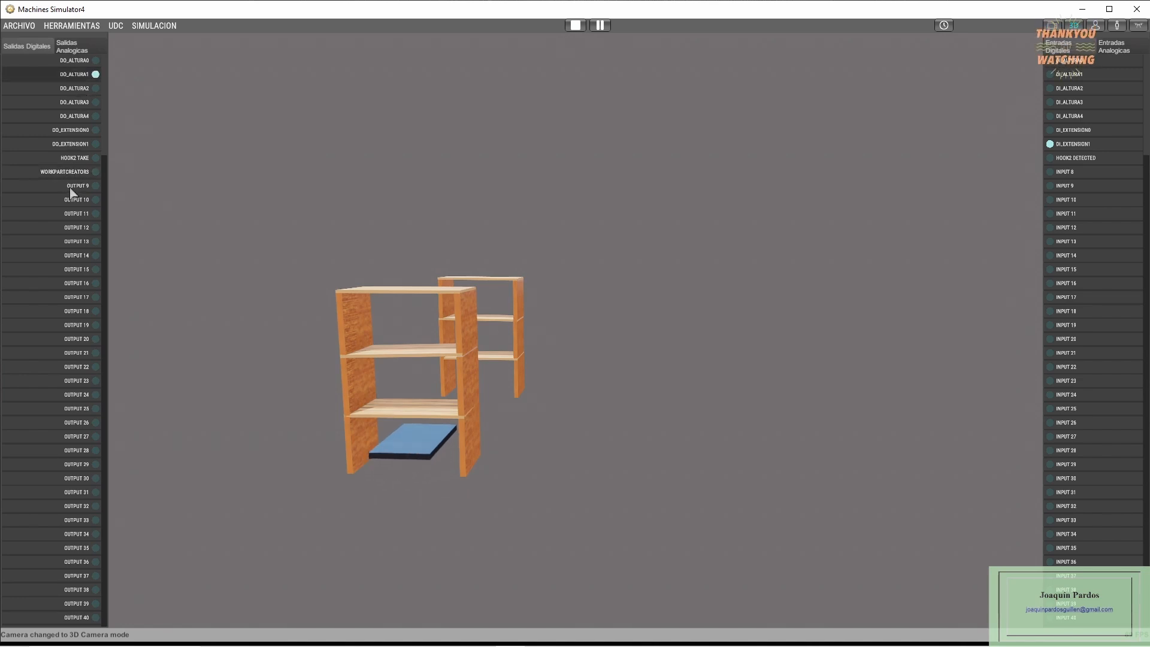
pyautogui.click(81, 74)
pyautogui.click(80, 159)
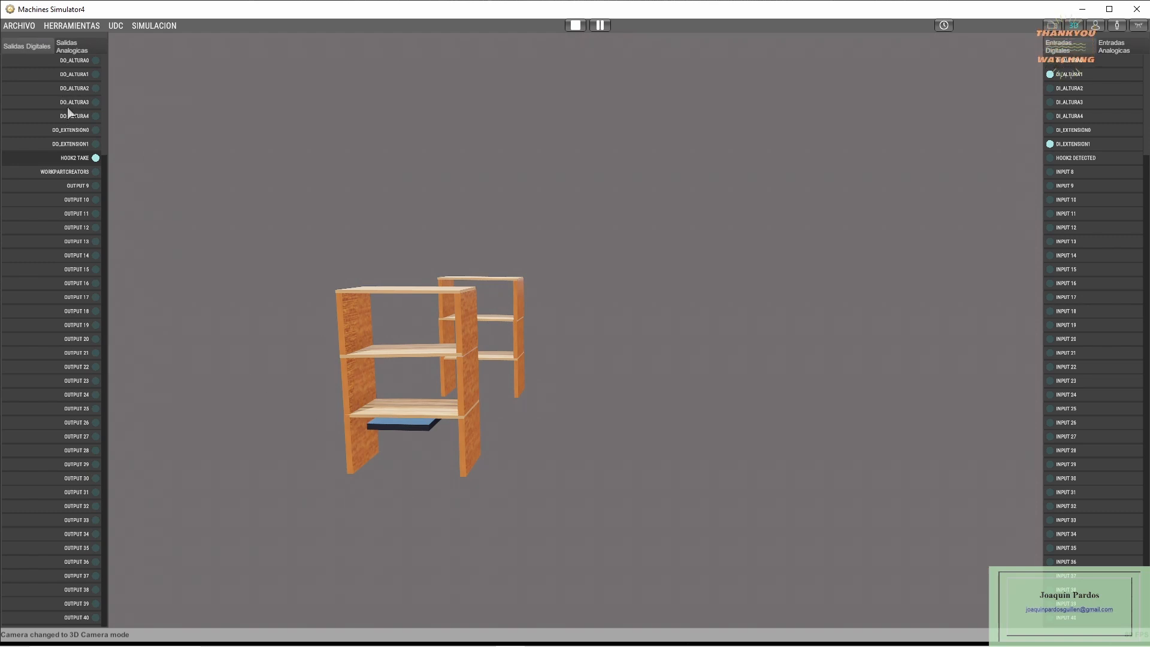
# - Lift the shelving with DO_ALTURA2, set it down with DO_ALTURA1, release the hook, lower the elevator with DO_ALTURA0, and stop the simulation
pyautogui.click(76, 89)
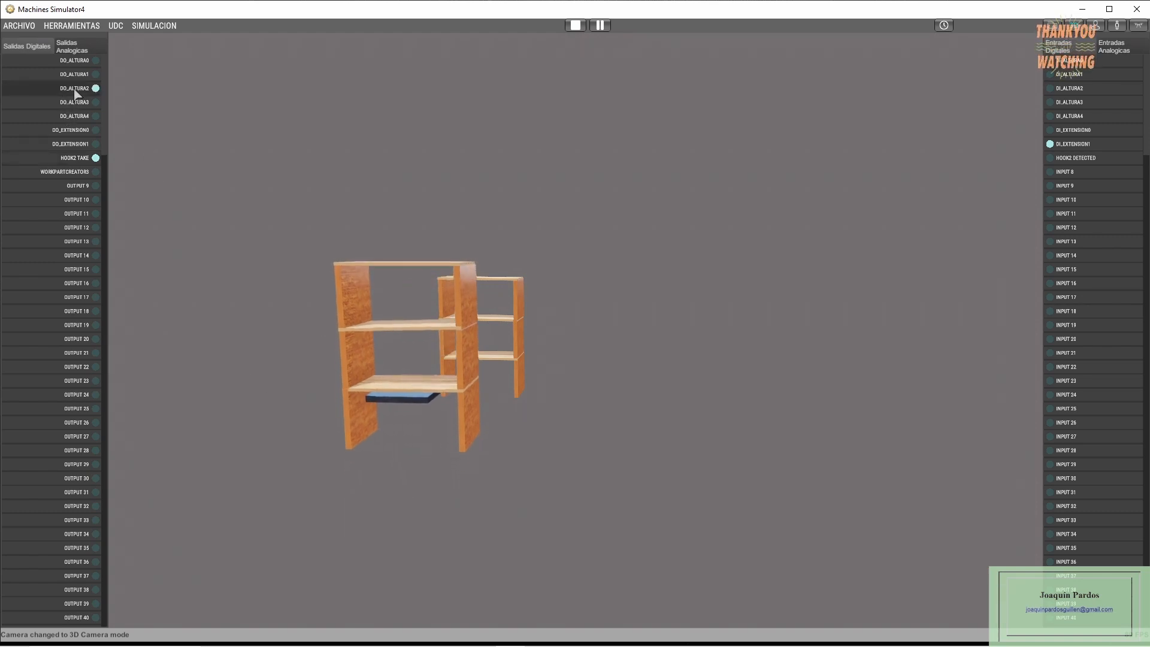
pyautogui.click(82, 74)
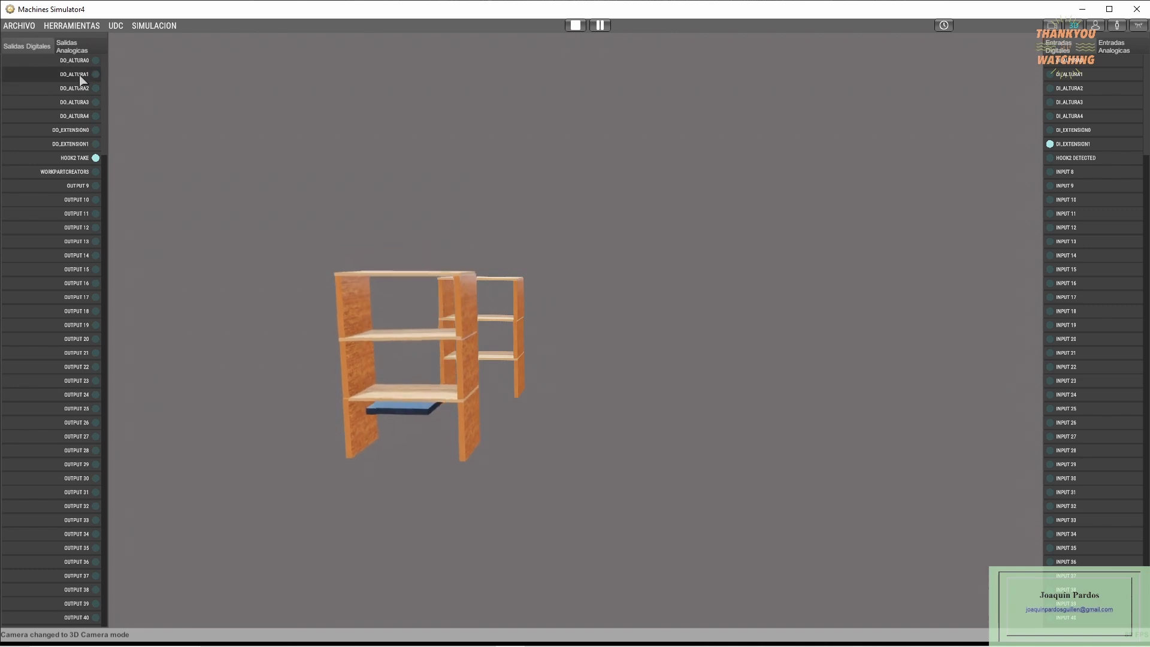
pyautogui.click(85, 159)
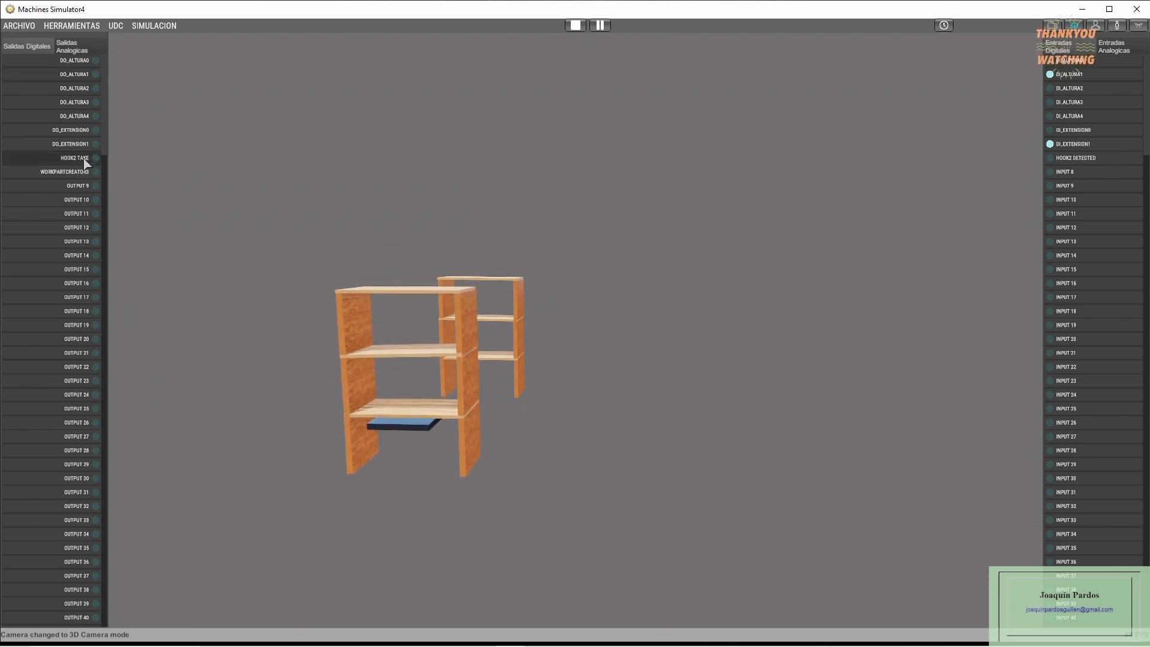
pyautogui.click(74, 61)
pyautogui.click(75, 61)
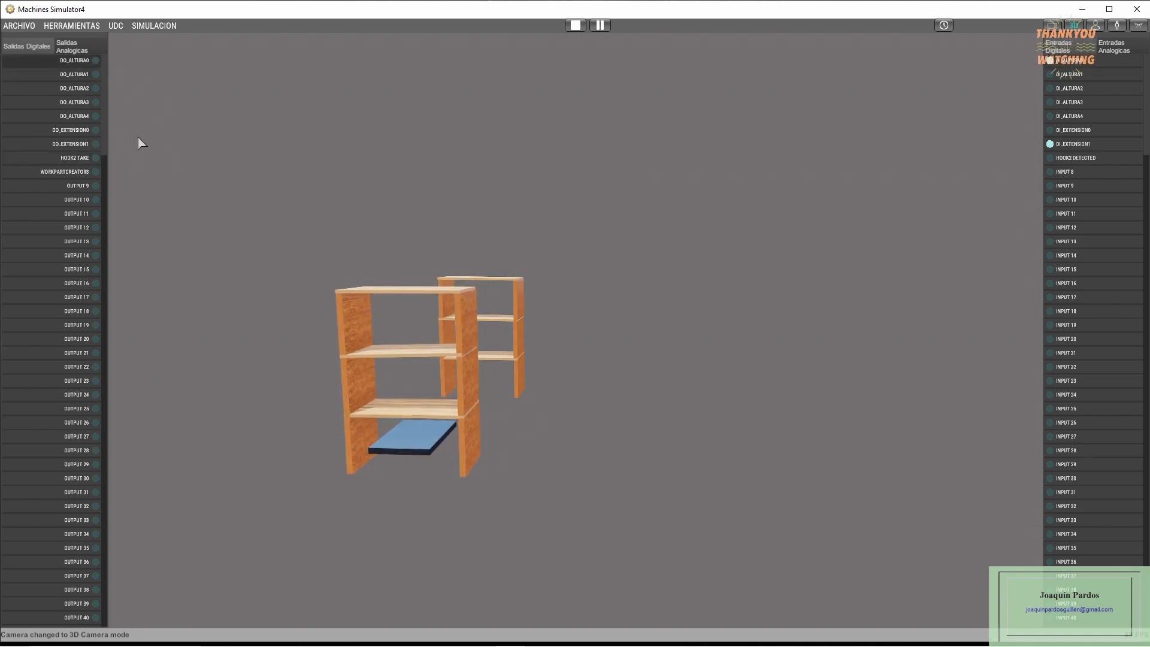
pyautogui.click(575, 25)
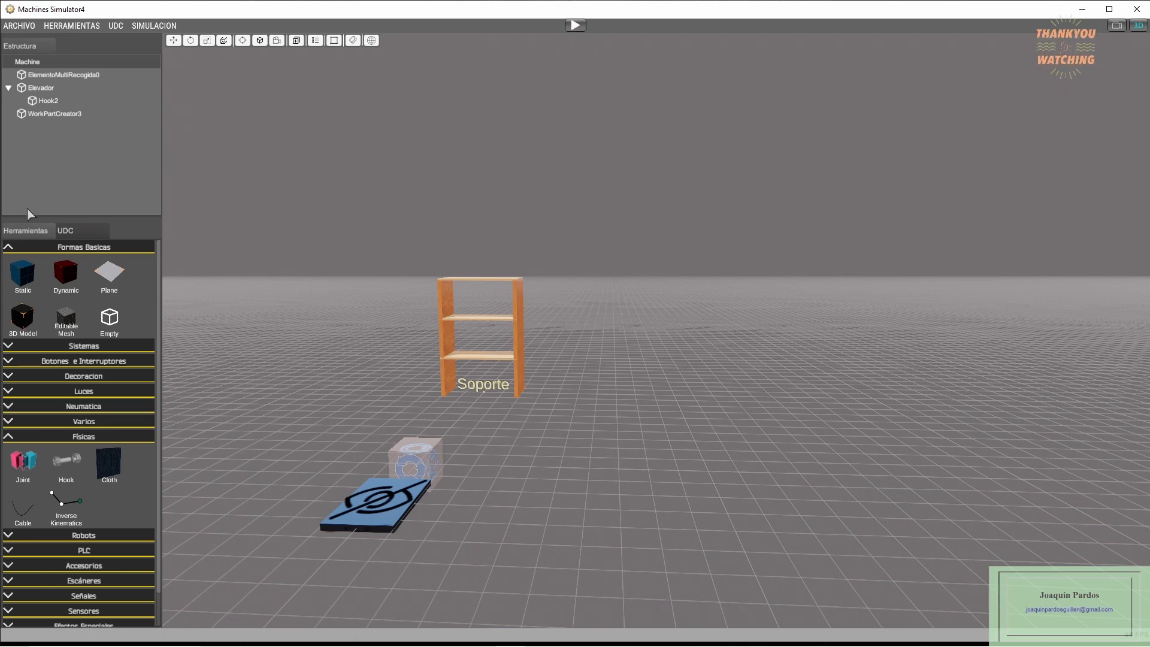
# - In the machine script, uncomment the PRUEBA=true constant and comment out PRUEBA=false
pyautogui.click(31, 63)
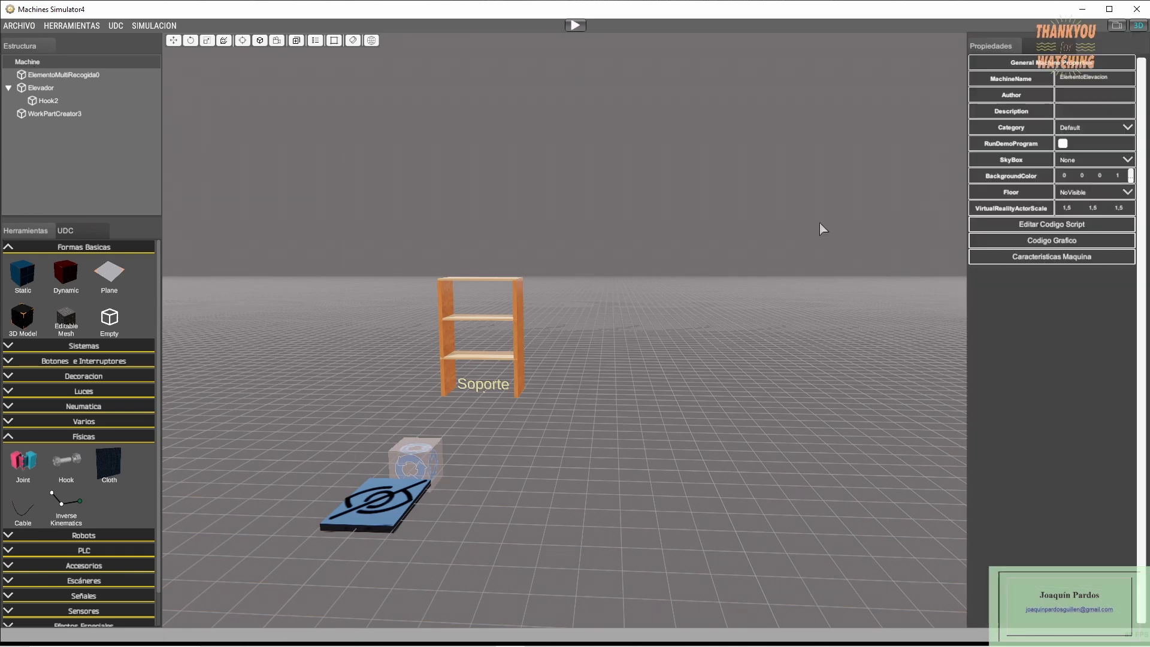
pyautogui.click(1054, 228)
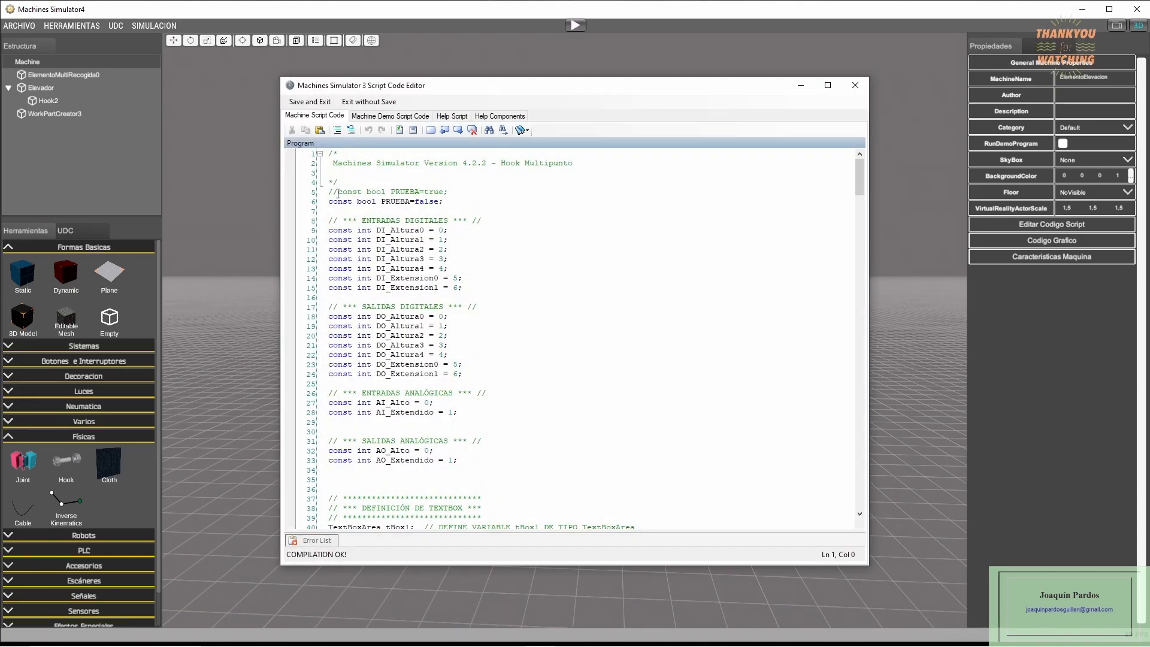
pyautogui.click(338, 192)
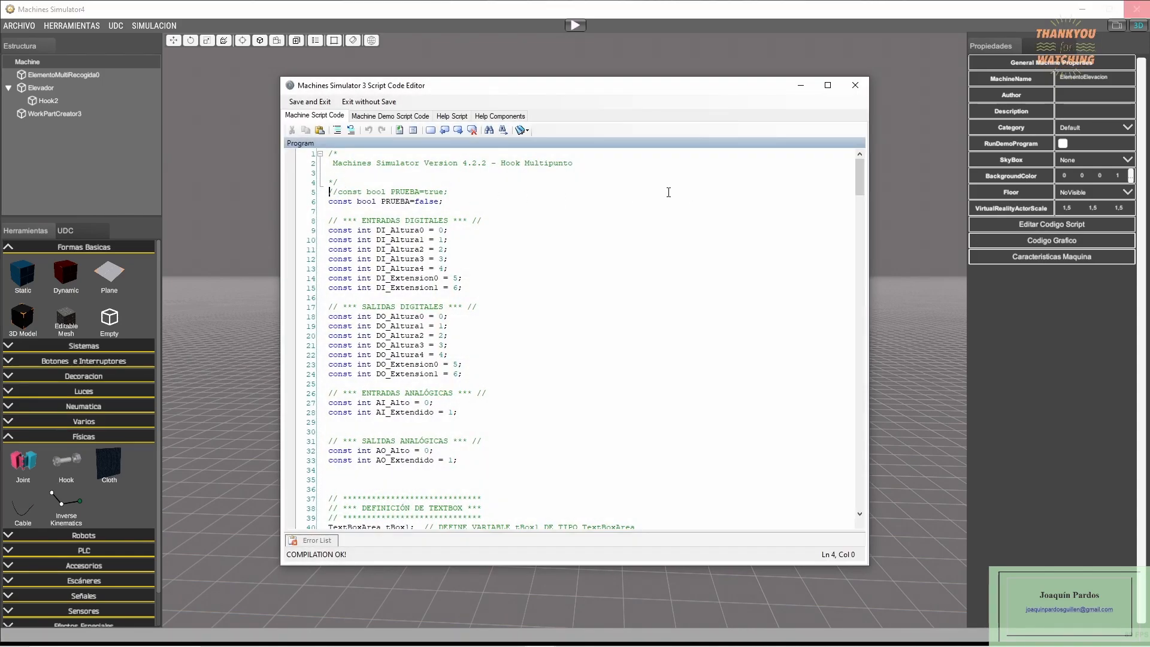
pyautogui.press('BackSpace')
pyautogui.press('Delete')
pyautogui.press('Down')
pyautogui.write('//')
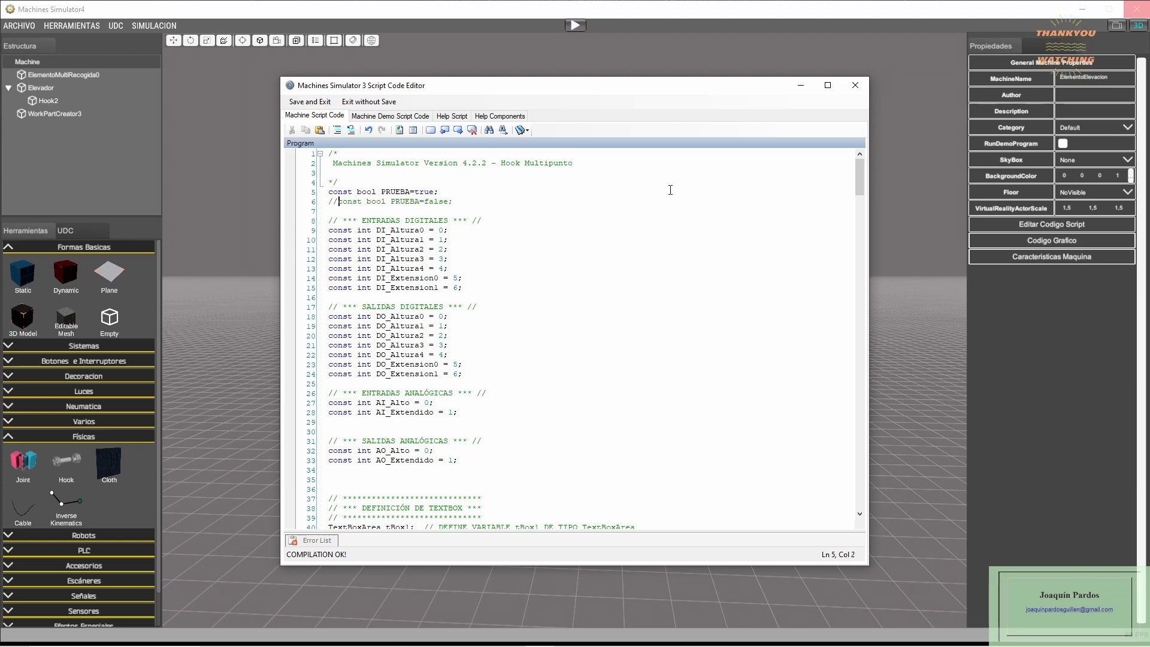
# - Review the constants declared for the digital and analog inputs and outputs in the machine script
pyautogui.click(537, 239)
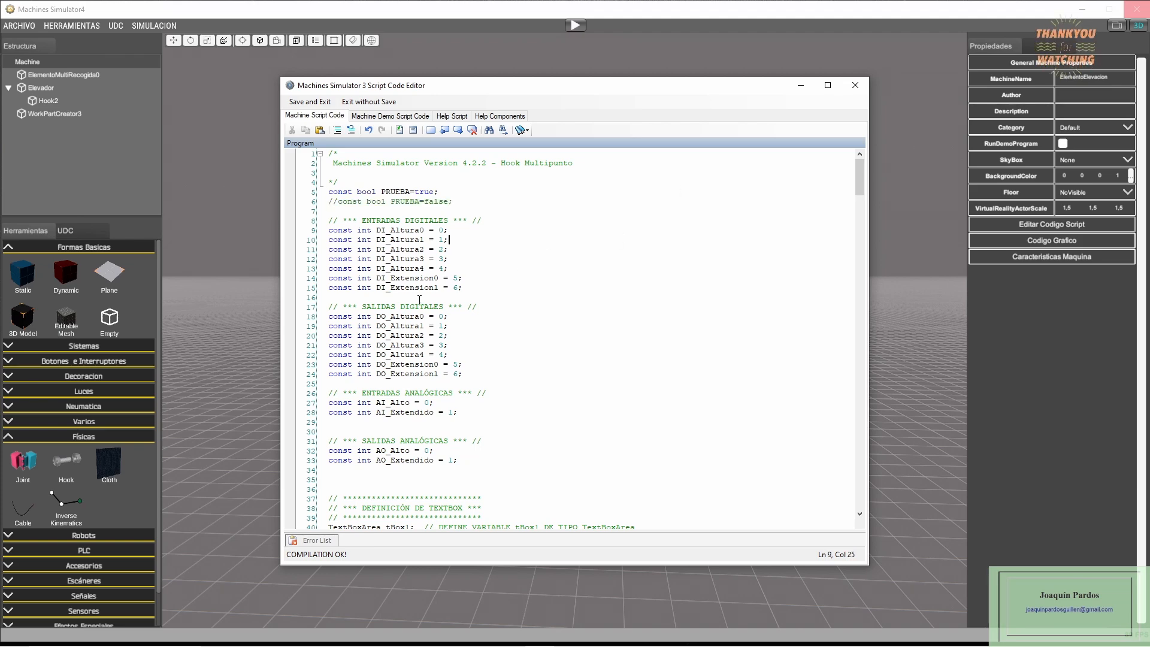
pyautogui.click(399, 231)
pyautogui.click(406, 291)
pyautogui.press('Down')
pyautogui.press('Down')
pyautogui.press('Down')
pyautogui.press('Down')
pyautogui.press('Down')
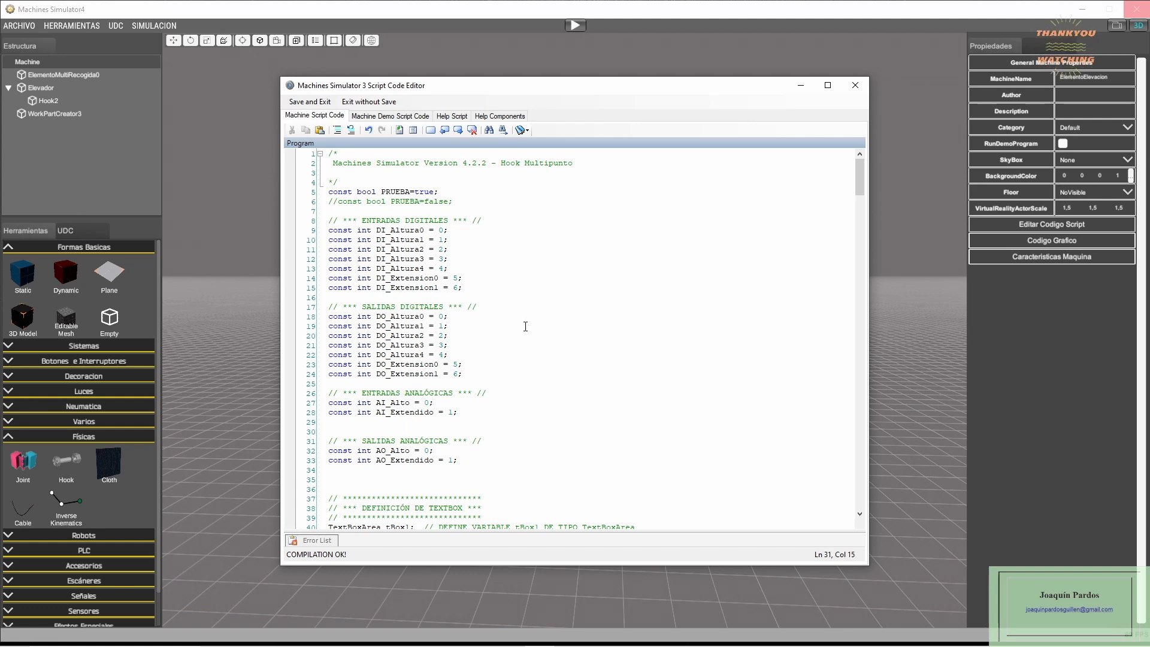
# - Examine the text box variables, the ALTURA and EXTENSION constants, and the min, max and pos variables in the script
pyautogui.scroll(-4, 526, 325)
pyautogui.scroll(-5, 559, 319)
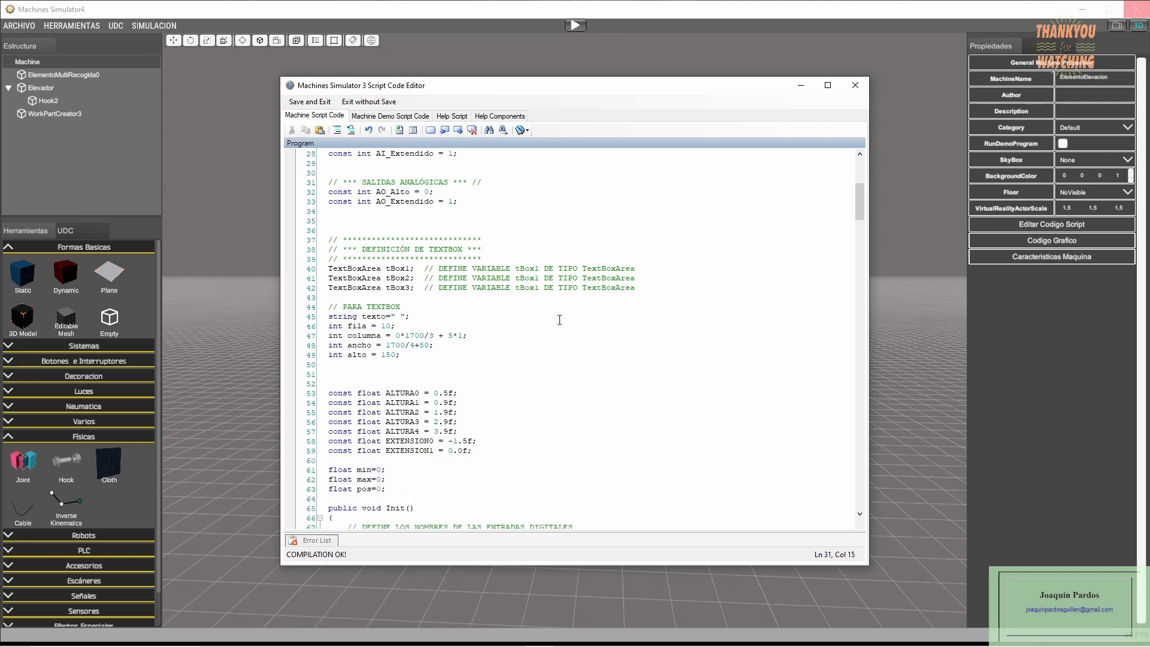
pyautogui.scroll(-2, 559, 319)
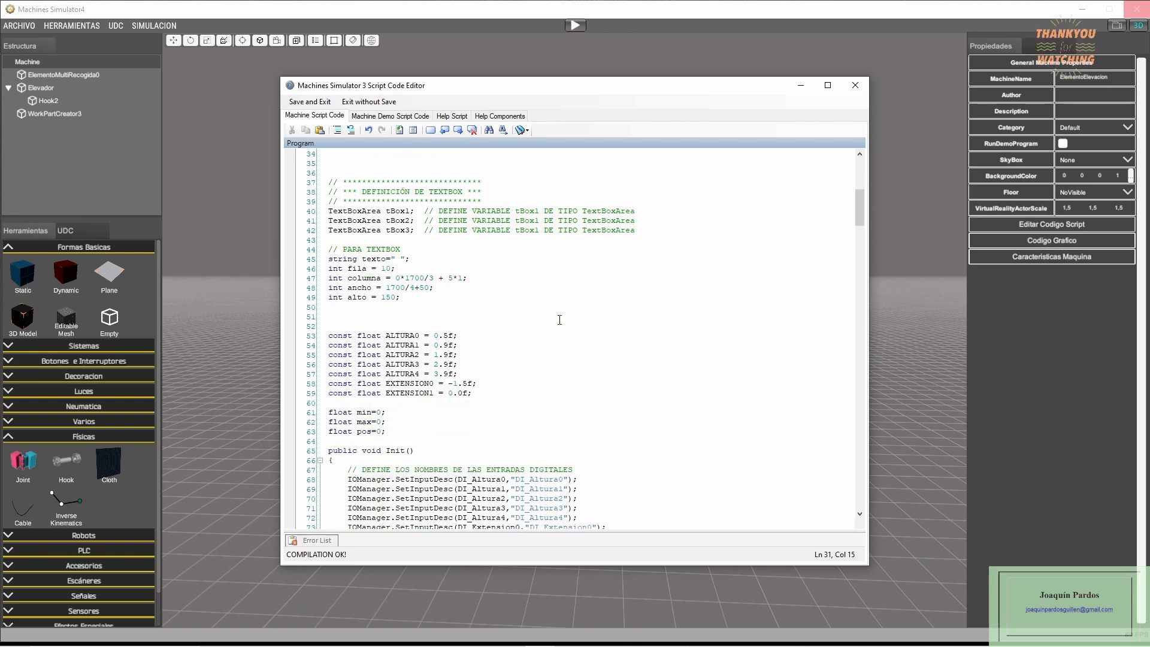
pyautogui.scroll(-1, 559, 319)
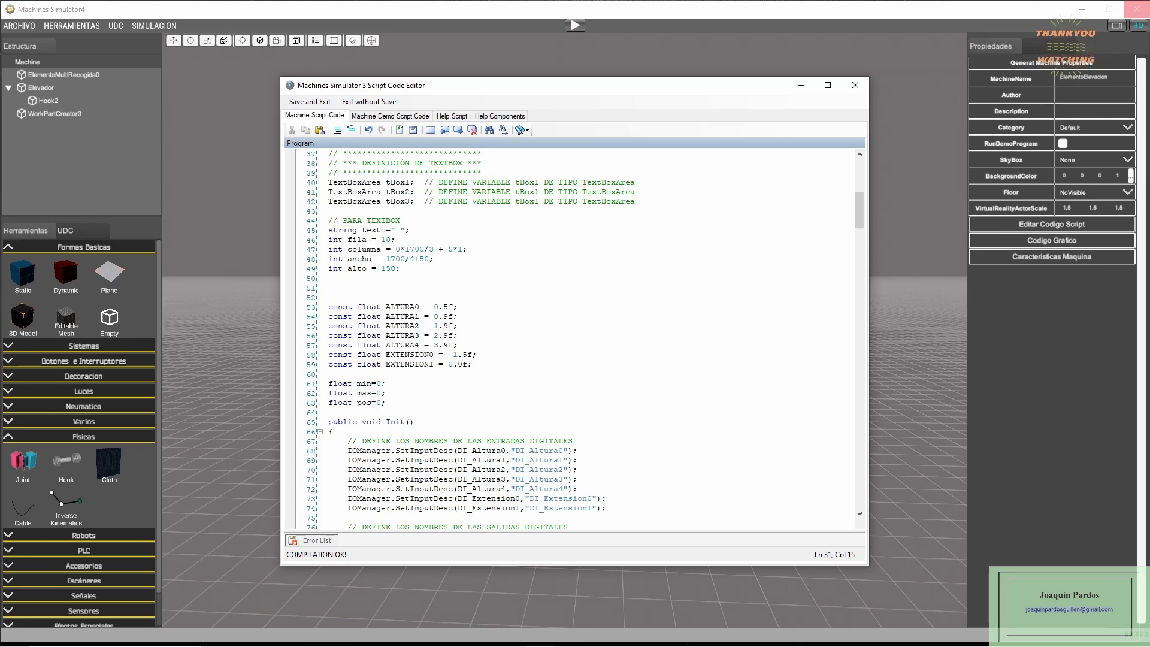
pyautogui.click(358, 269)
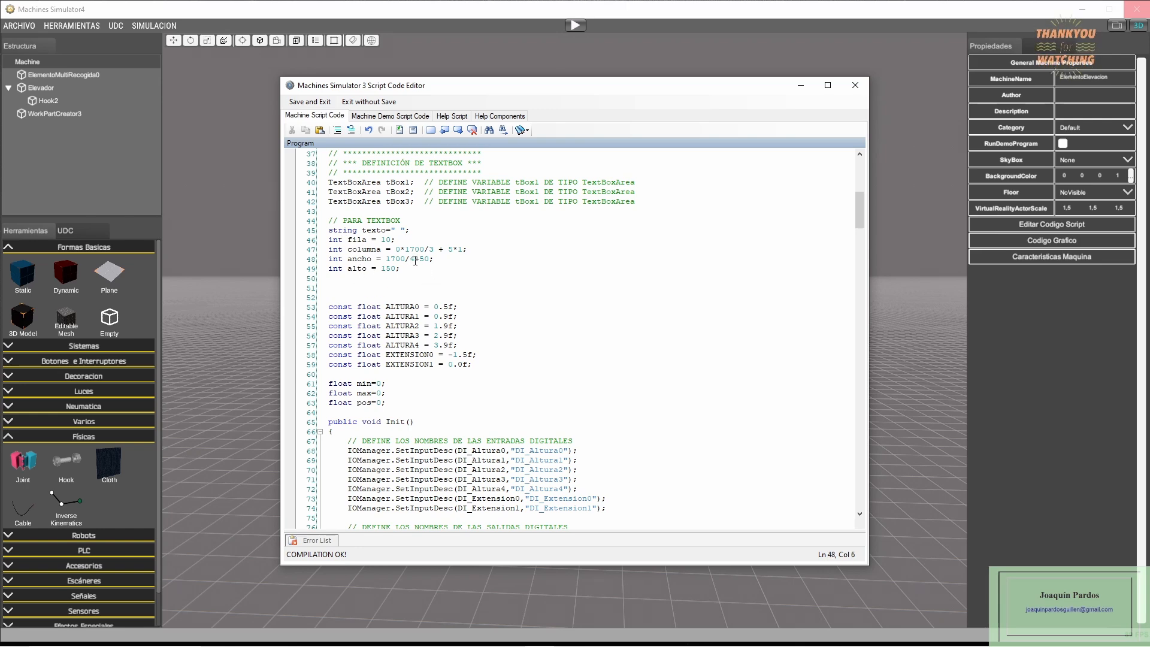
pyautogui.scroll(-3, 414, 261)
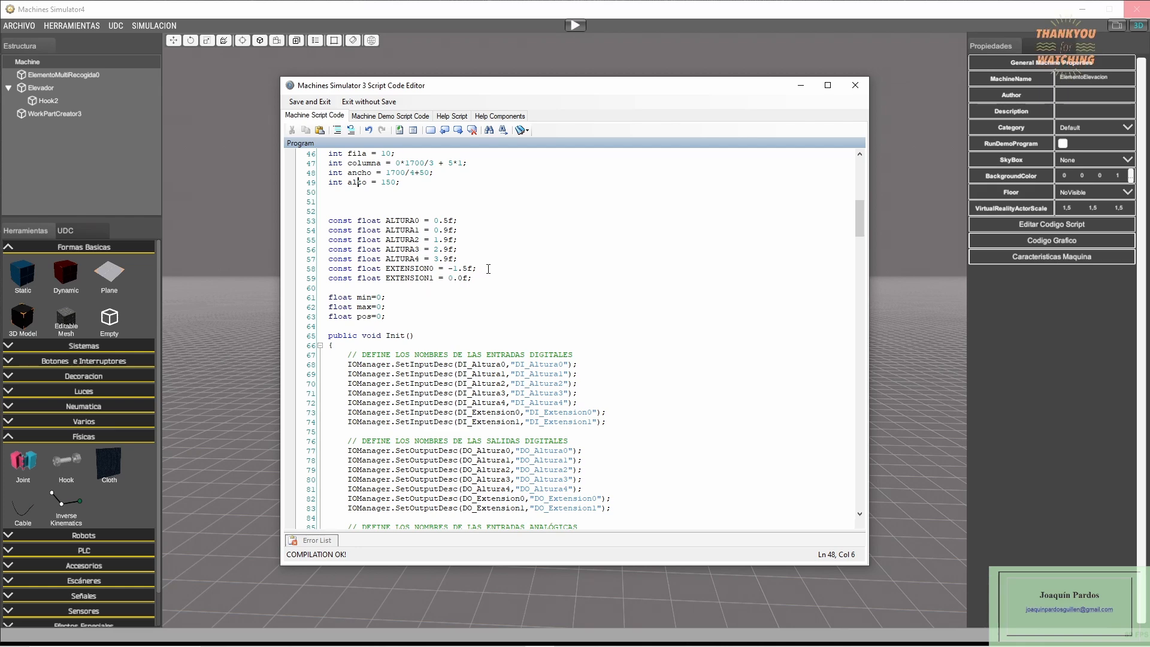
pyautogui.click(367, 299)
pyautogui.click(364, 307)
# - Examine the Init function's input and output name definitions and its PRUEBA text box setup, comparing them with the script's constants
pyautogui.scroll(-4, 436, 302)
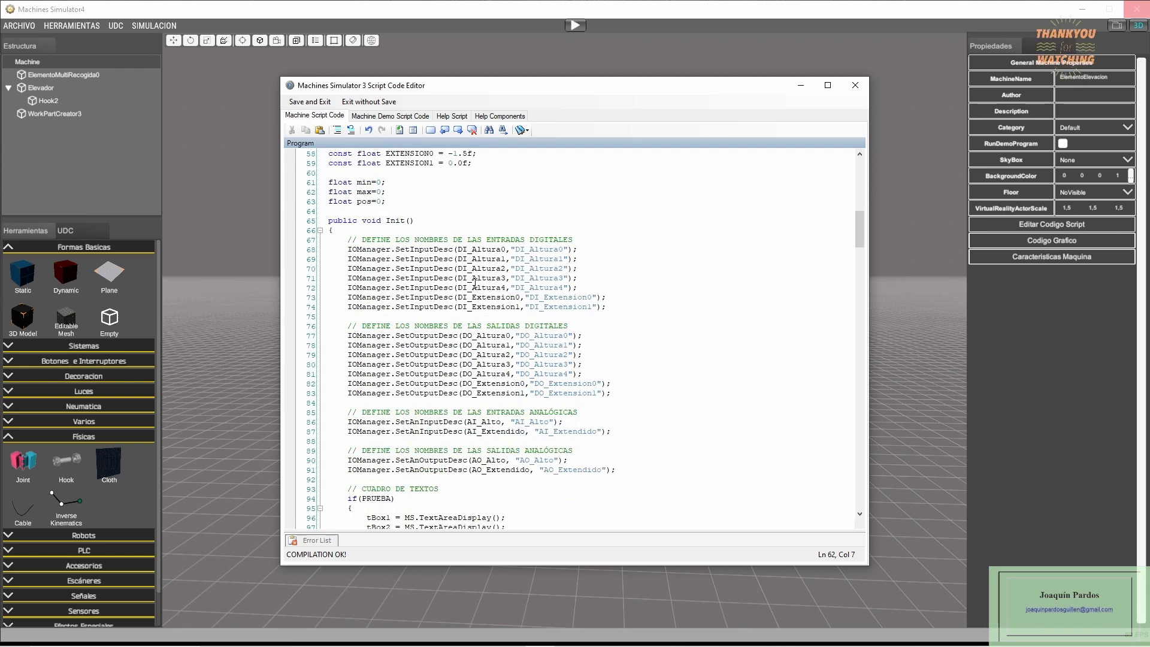
pyautogui.scroll(-2, 461, 367)
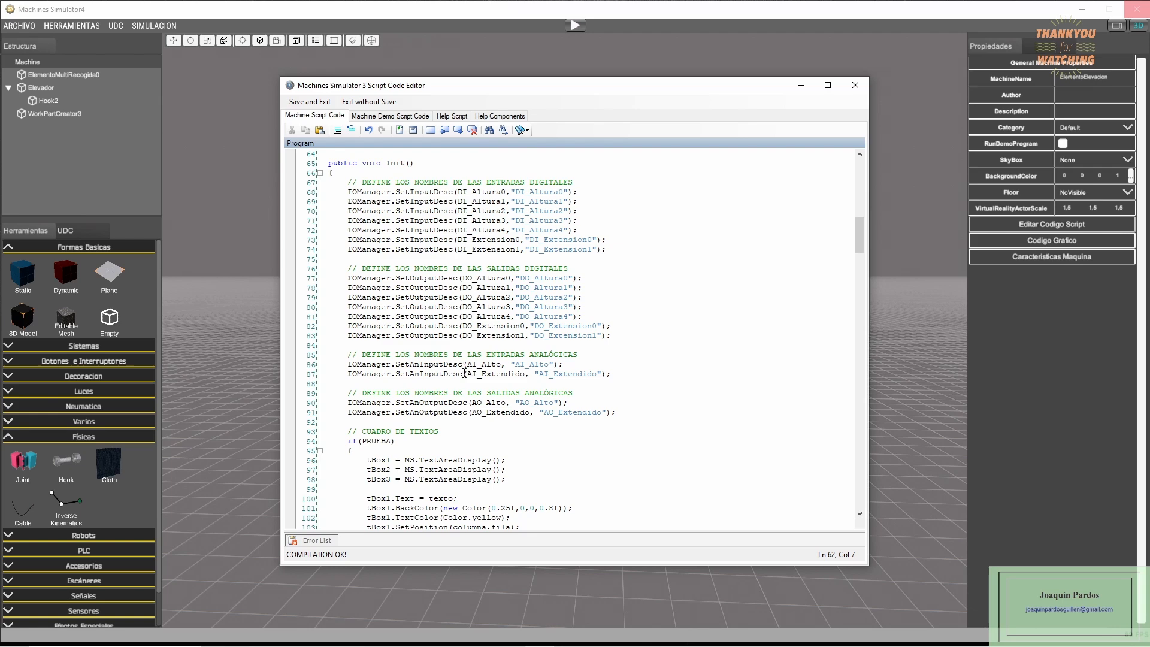
pyautogui.scroll(-4, 479, 341)
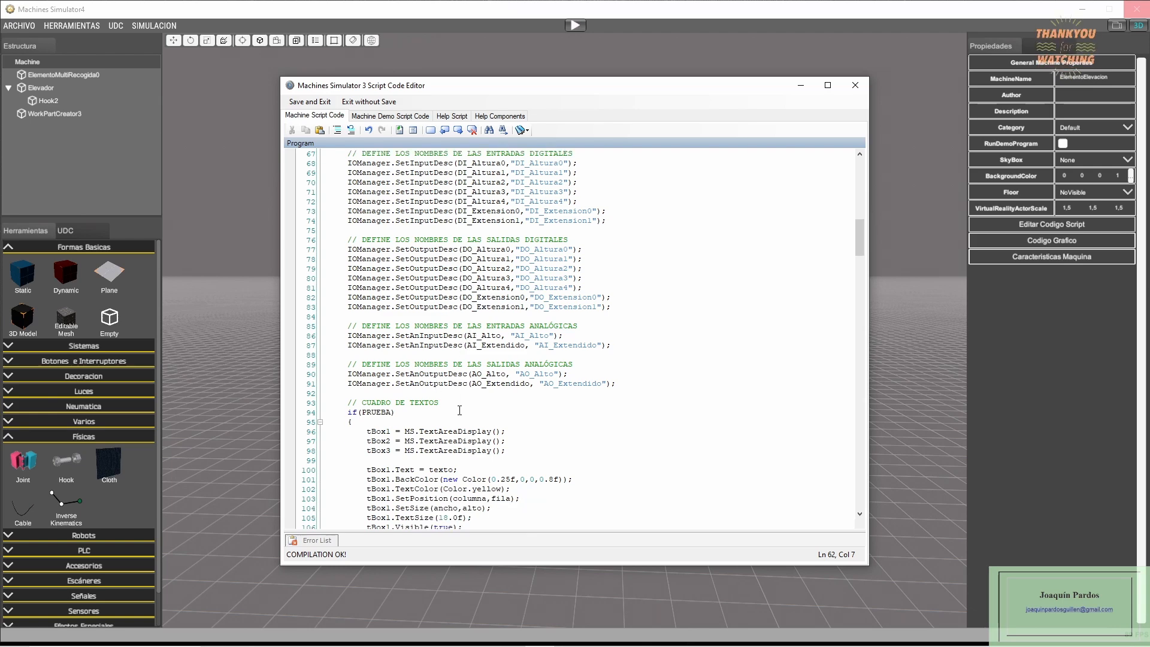
pyautogui.scroll(-3, 487, 341)
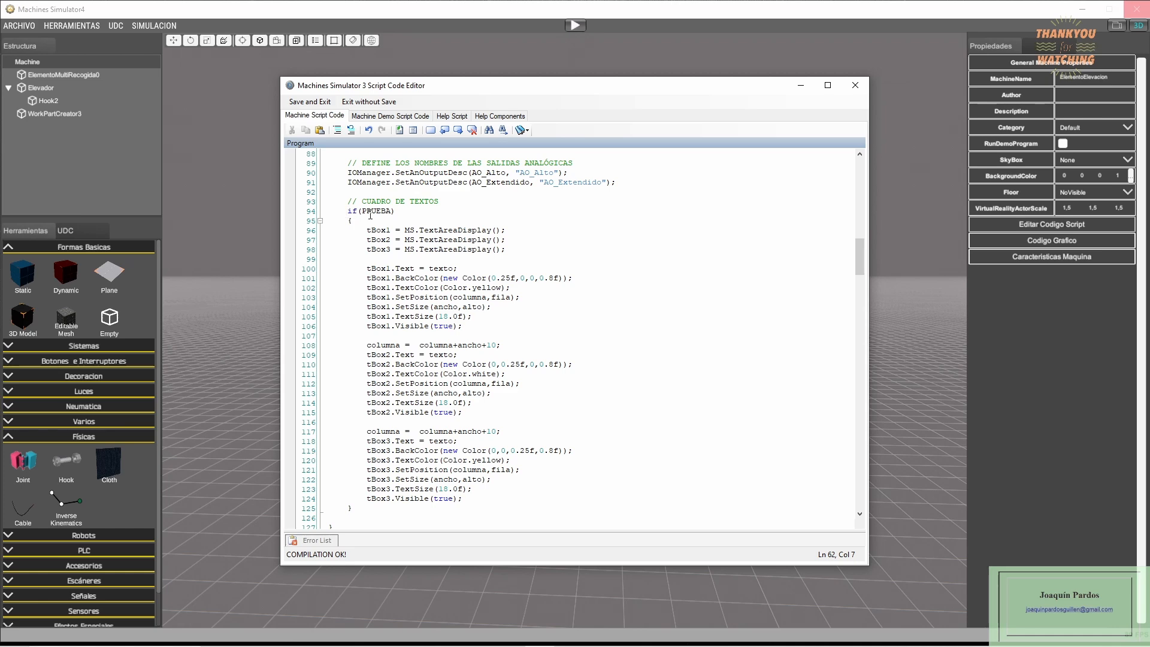
pyautogui.scroll(18, 464, 304)
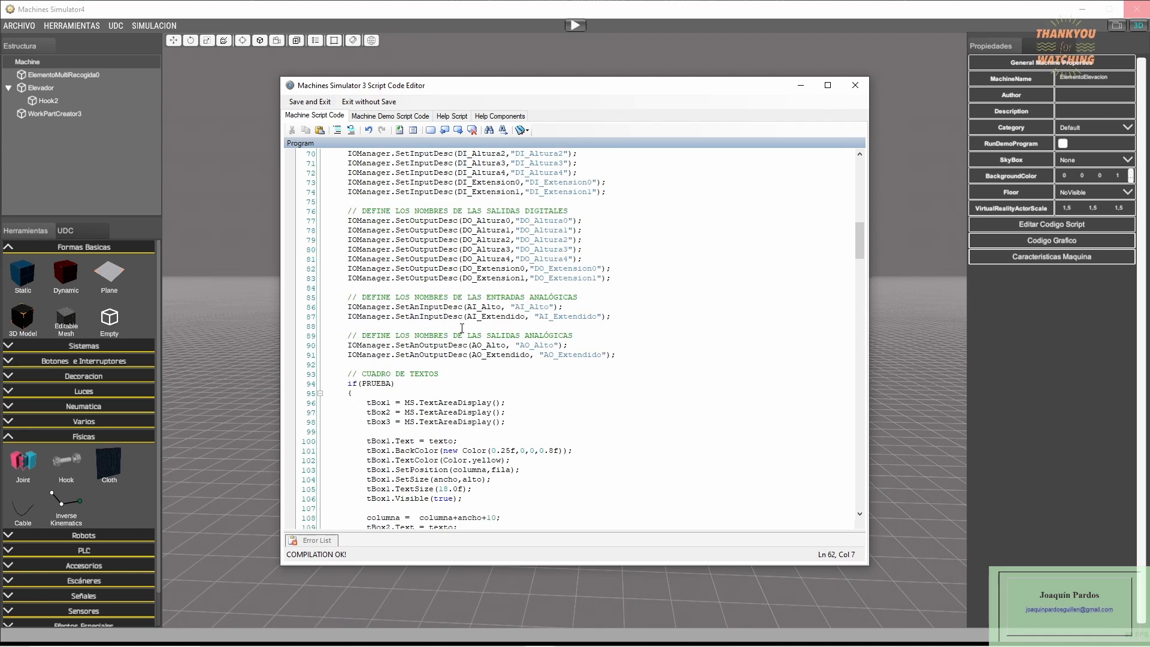
pyautogui.scroll(11, 464, 305)
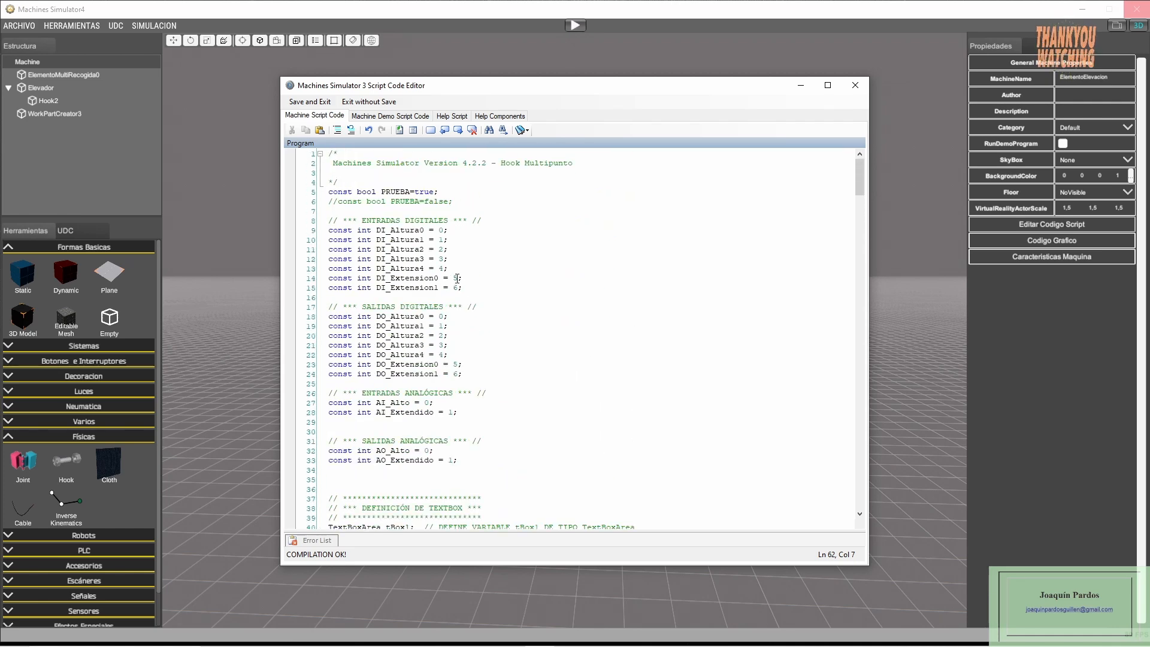
pyautogui.scroll(-20, 390, 333)
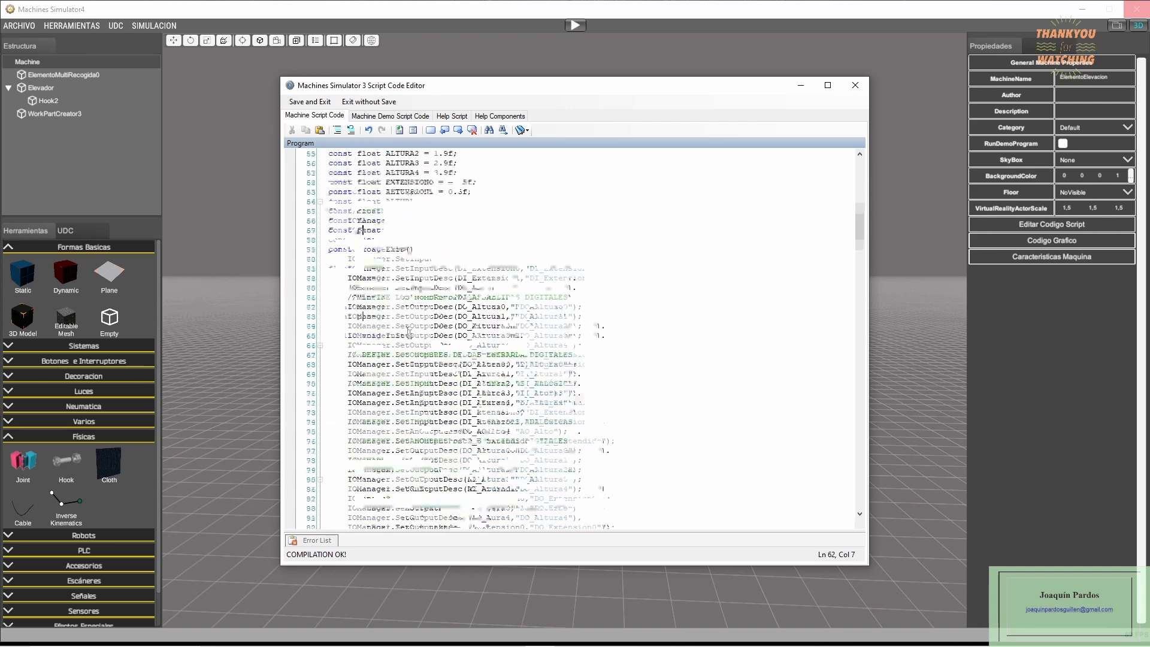
pyautogui.scroll(-9, 415, 331)
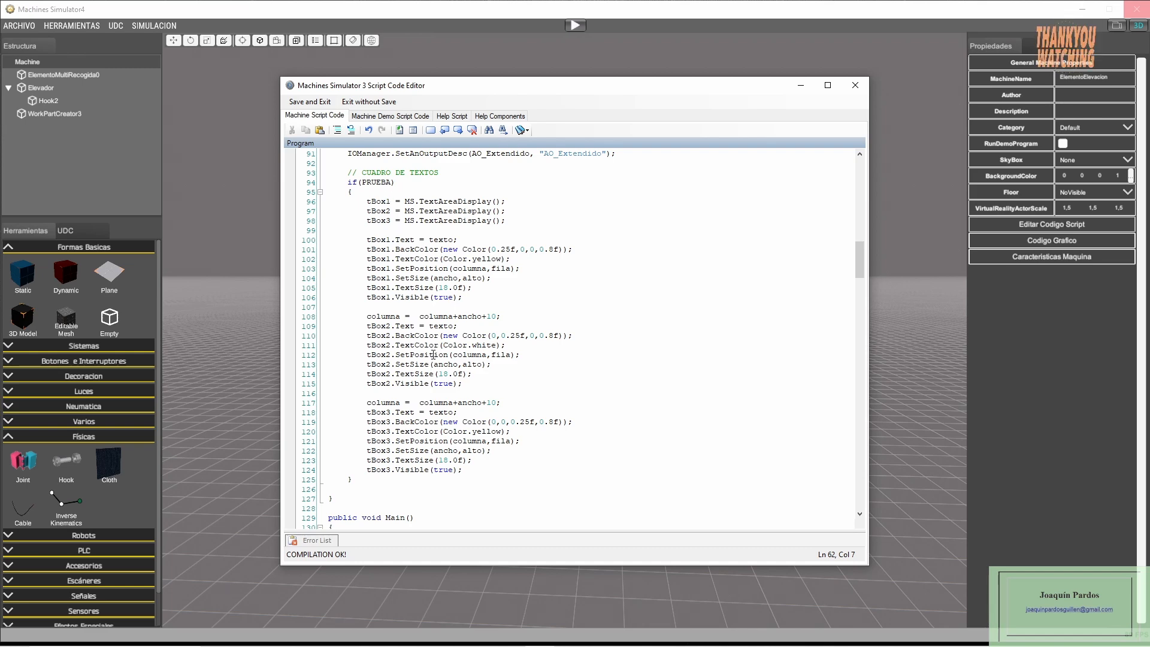
# - Examine how Main uses TrigOutUp on the DO_Altura and DO_Extension outputs to set the AO_Alto and AO_Extendido analog outputs
pyautogui.scroll(-10, 426, 371)
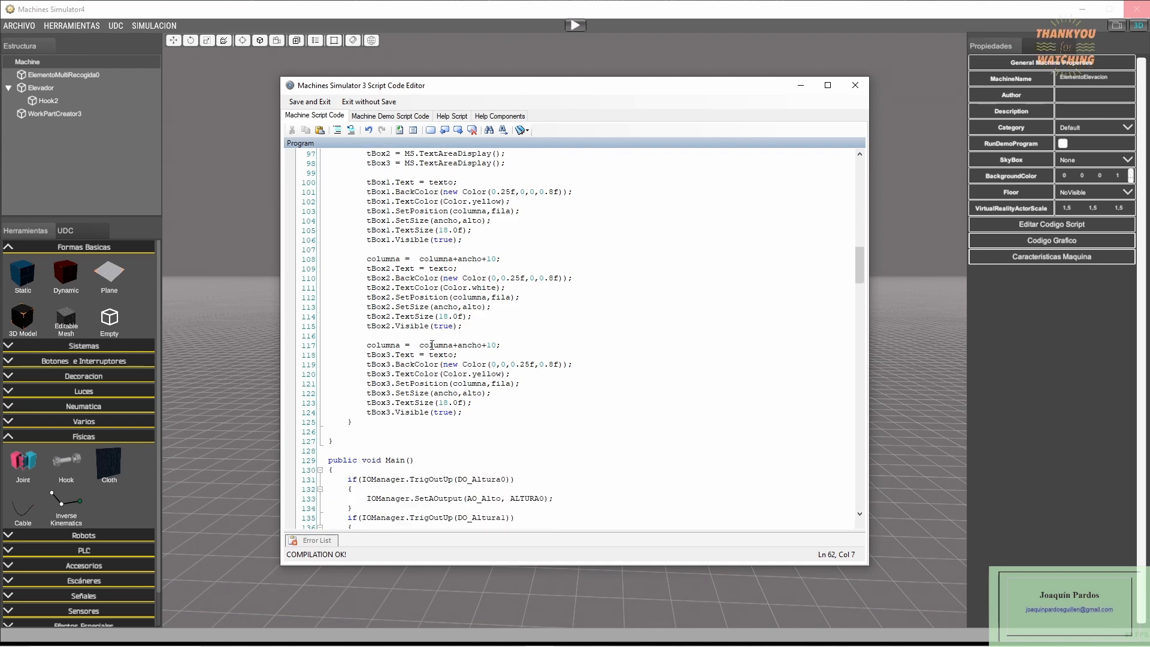
pyautogui.scroll(-1, 431, 345)
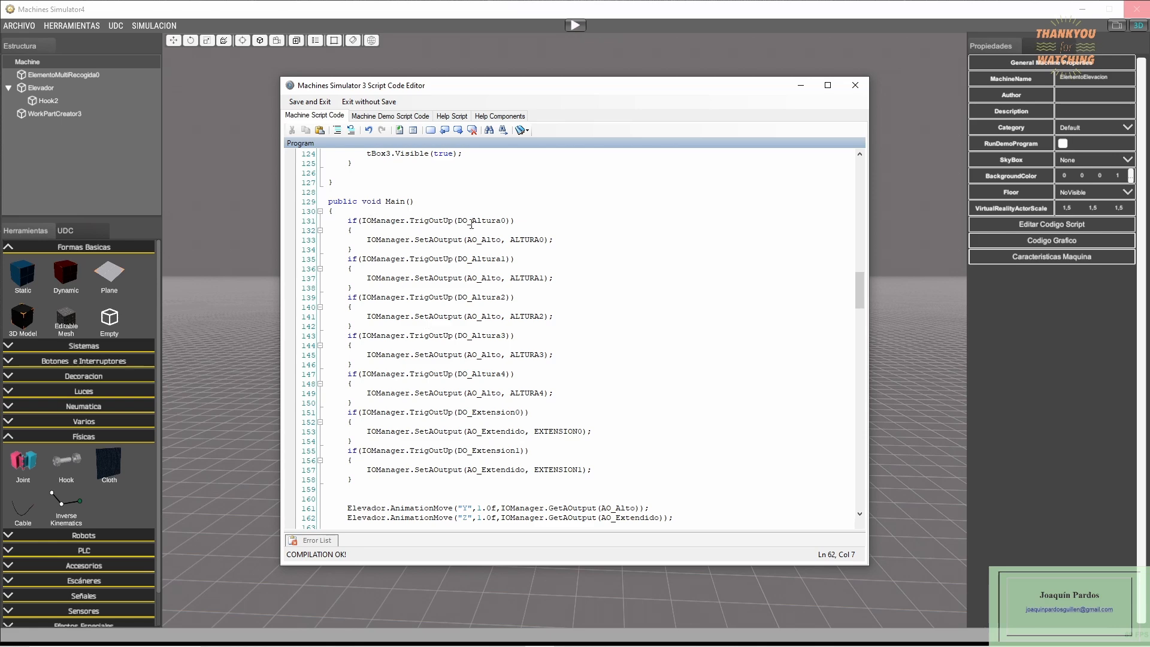
pyautogui.click(420, 220)
pyautogui.click(489, 239)
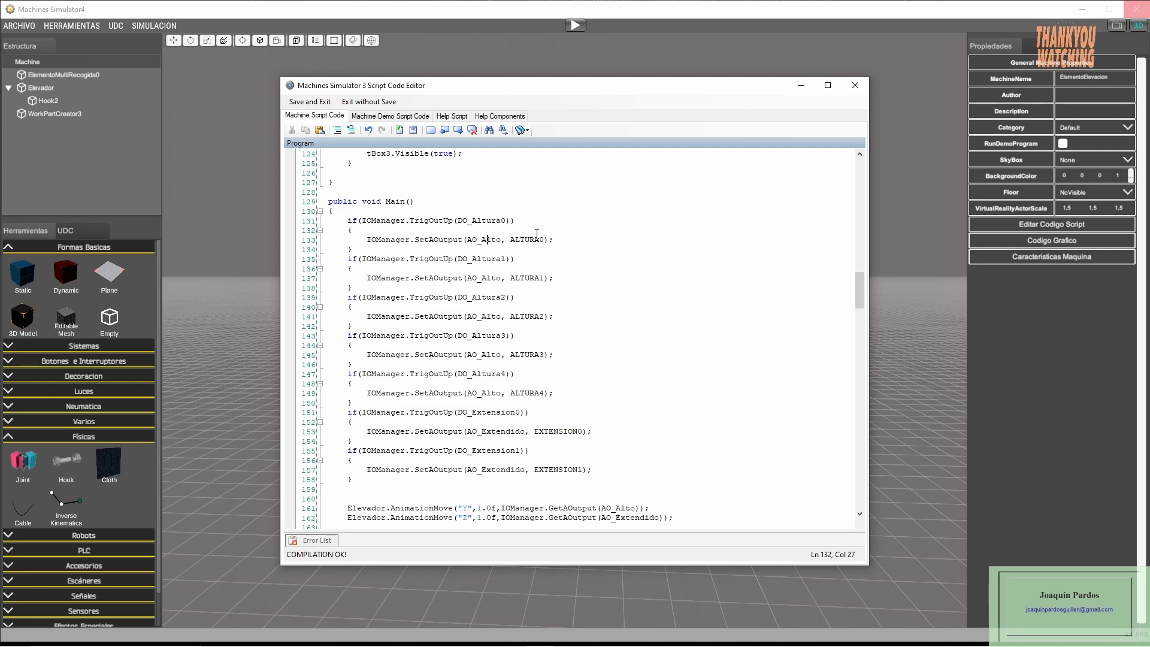
pyautogui.click(479, 393)
pyautogui.scroll(-4, 487, 327)
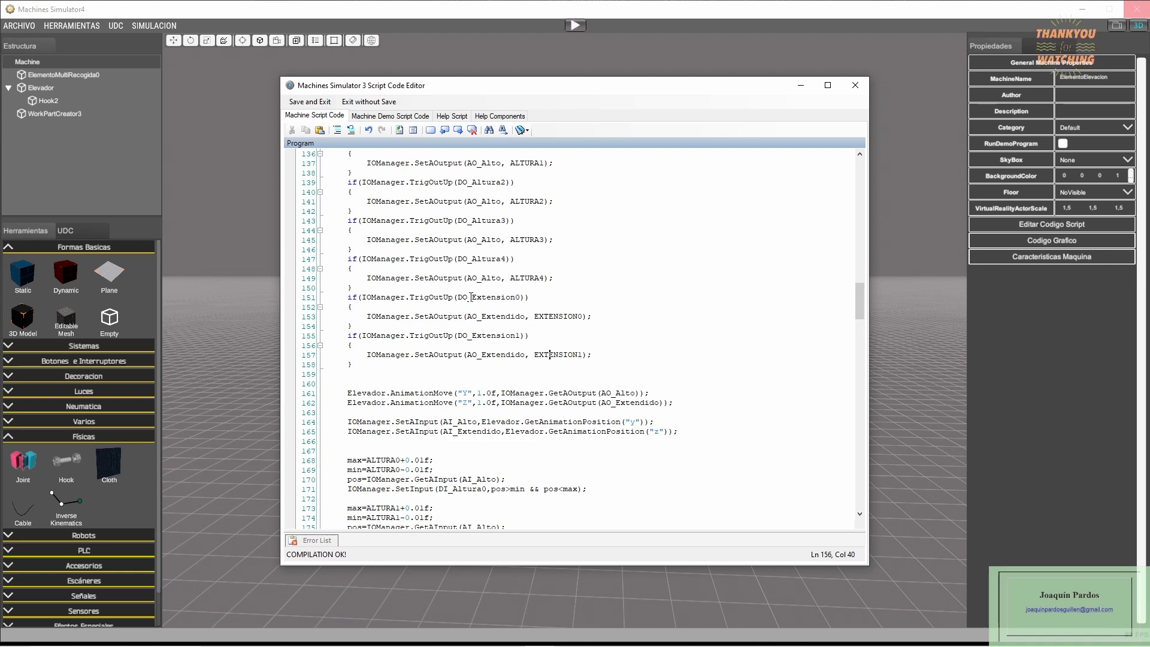
pyautogui.click(501, 337)
pyautogui.scroll(-1, 478, 317)
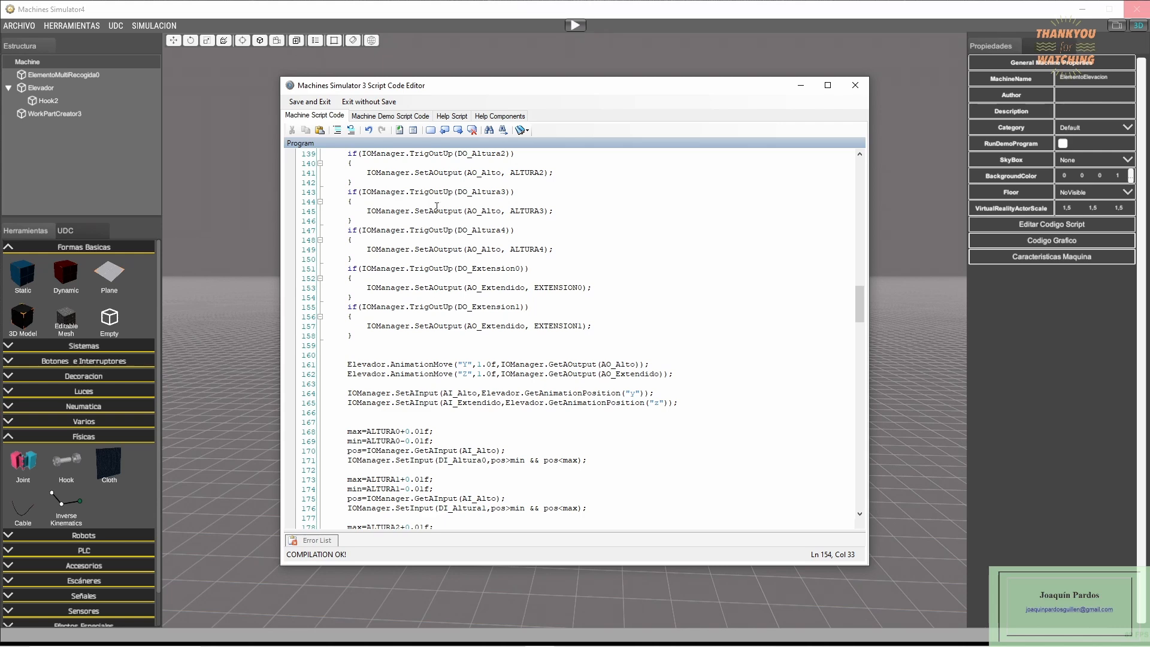
pyautogui.scroll(4, 422, 299)
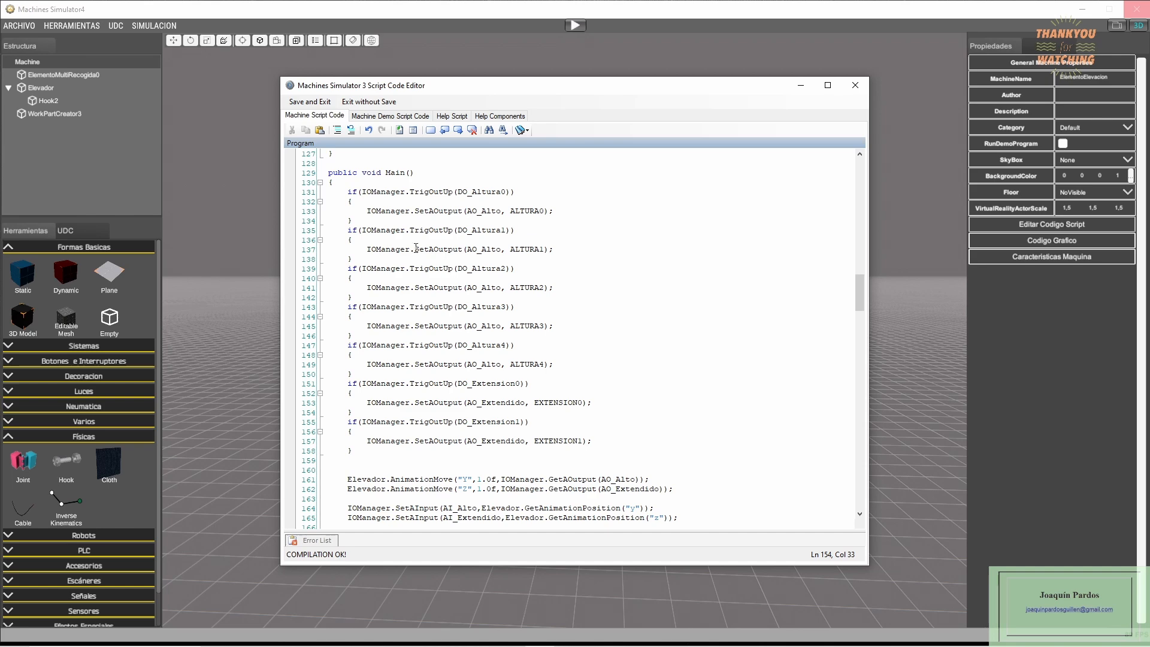
pyautogui.scroll(-6, 416, 299)
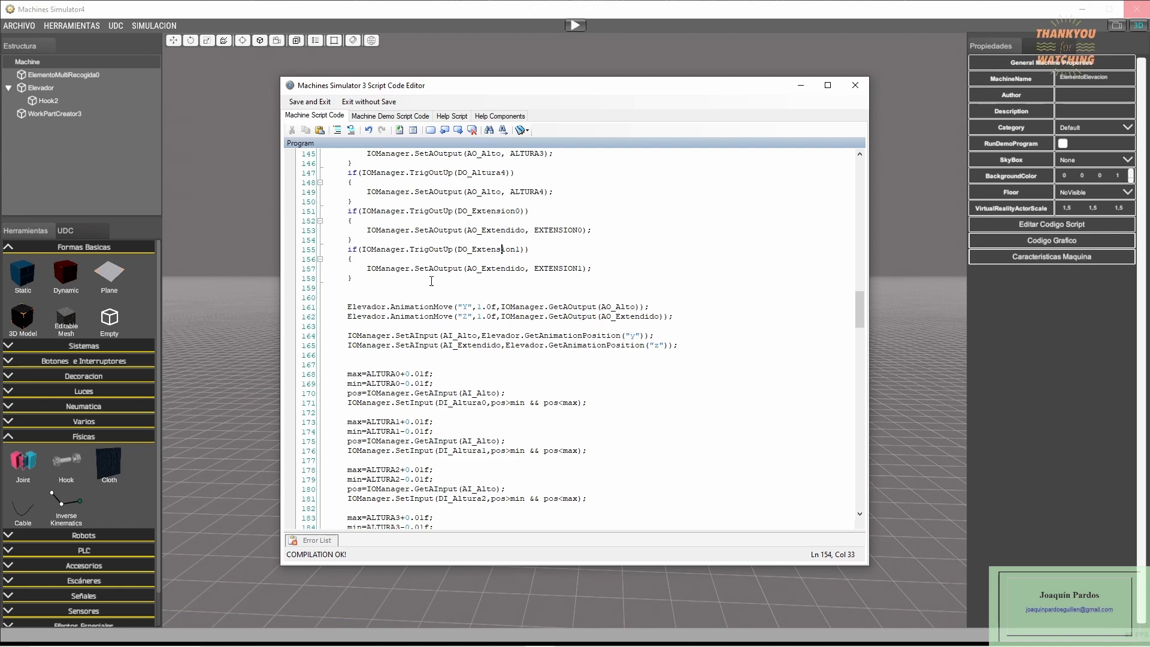
pyautogui.moveTo(410, 251); pyautogui.dragTo(457, 256)
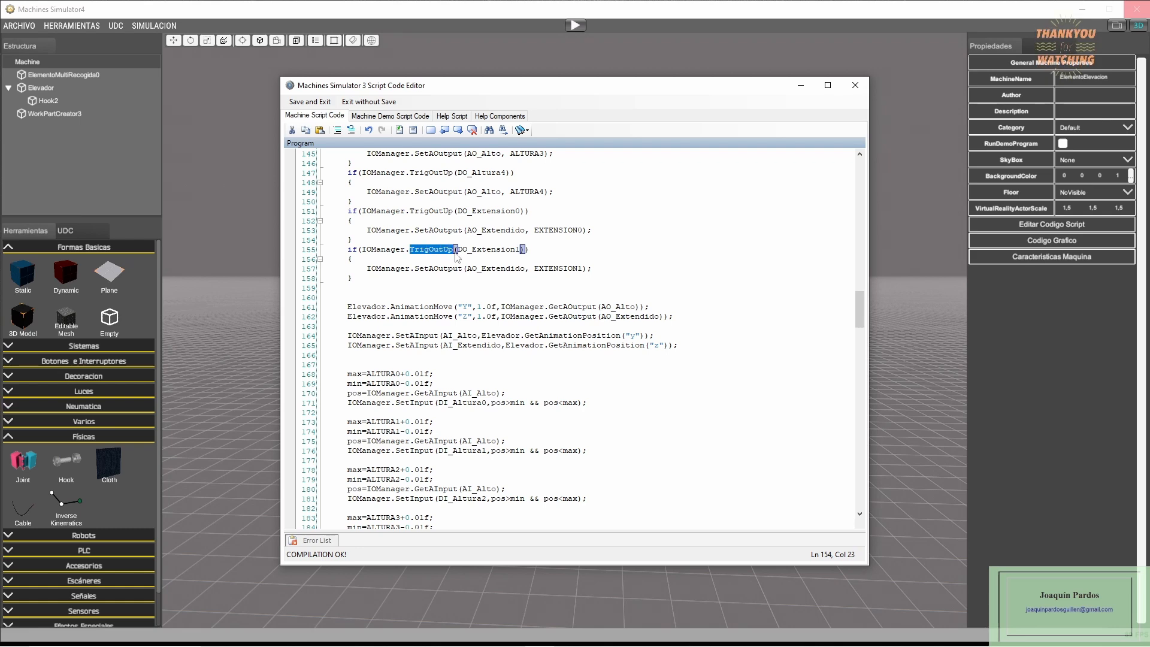
# - Examine the Elevador AnimationMove calls for Y and Z and the SetAInput lines that feed AI_Alto and AI_Extendido
pyautogui.click(396, 317)
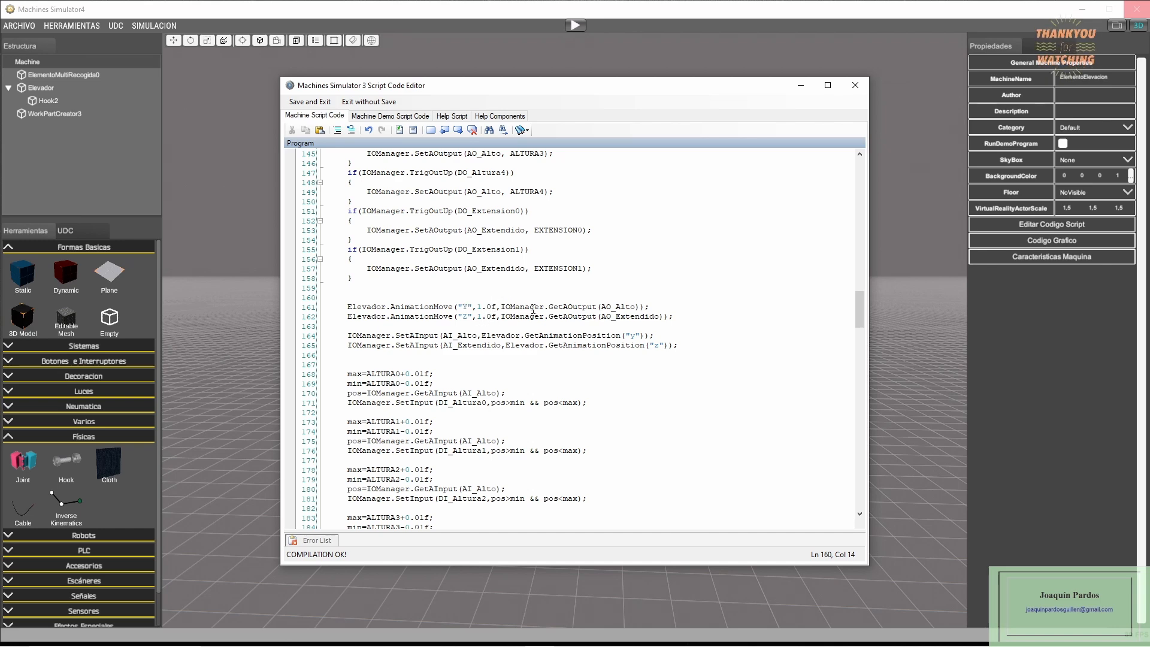
pyautogui.click(584, 306)
pyautogui.press('Down')
pyautogui.press('Down')
pyautogui.click(588, 335)
pyautogui.click(462, 337)
pyautogui.click(478, 345)
pyautogui.click(536, 363)
# - Examine how the max, min and pos comparisons against the ALTURA constants set the DI_Altura0 to DI_Altura4 inputs
pyautogui.scroll(-3, 365, 389)
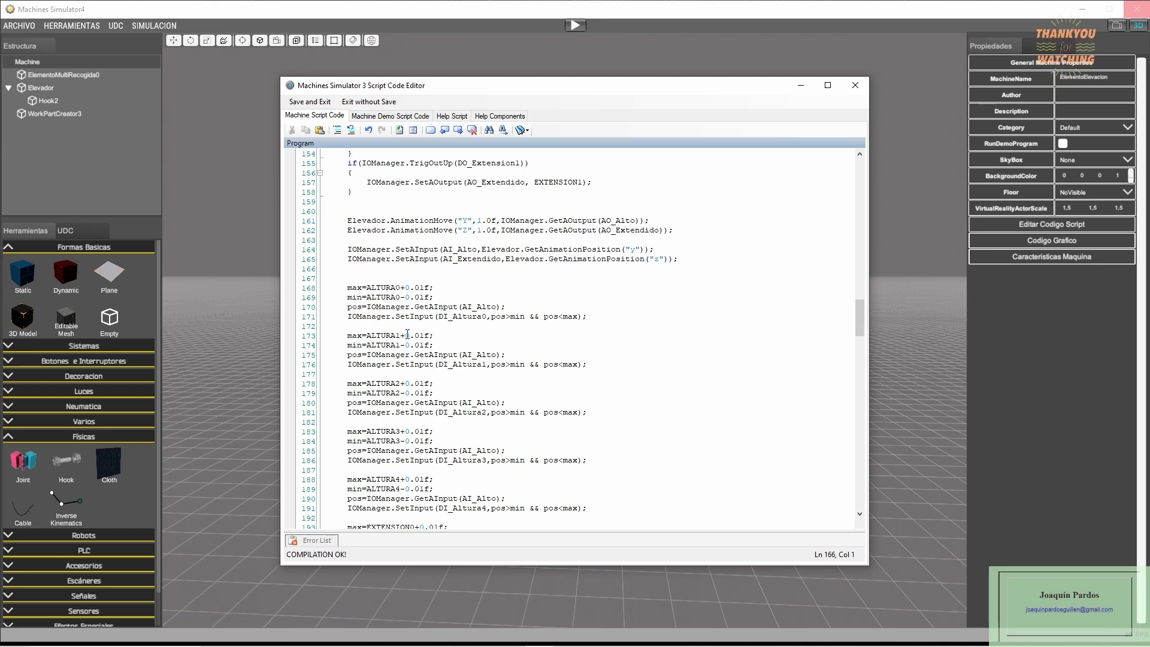
pyautogui.click(354, 287)
pyautogui.click(417, 316)
pyautogui.click(469, 317)
pyautogui.click(574, 318)
pyautogui.click(378, 336)
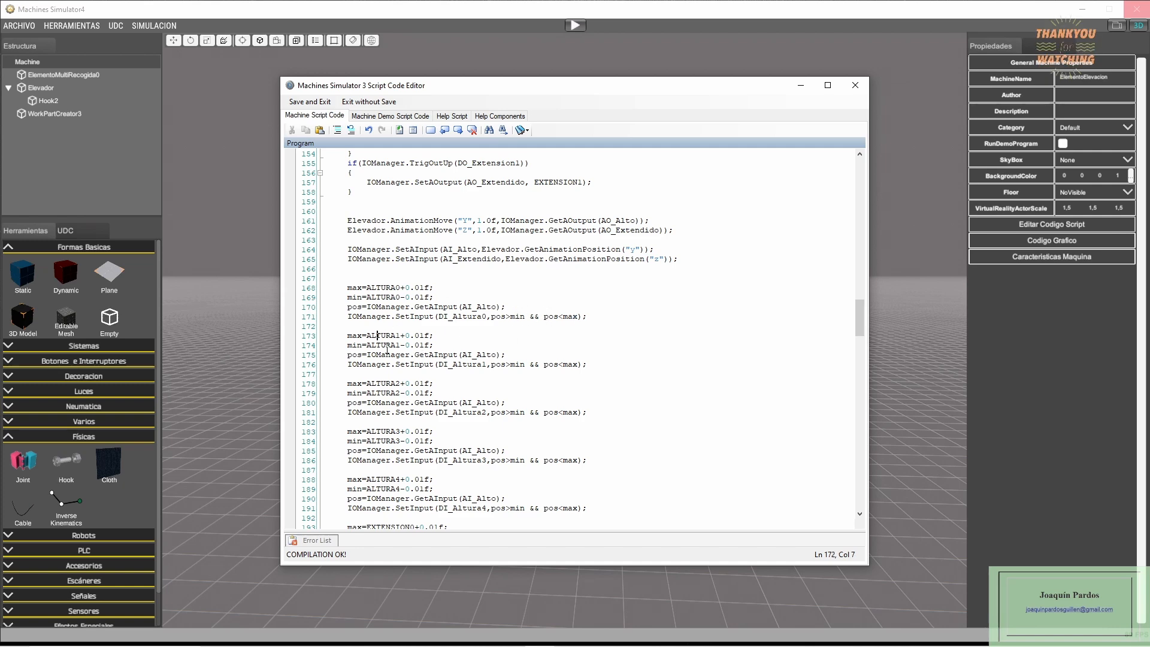
pyautogui.click(474, 315)
pyautogui.click(469, 364)
pyautogui.click(463, 412)
pyautogui.click(473, 507)
# - Examine the EXTENSION0 and EXTENSION1 range checks and the PRUEBA condition that calls CajasTextos at the end of Main
pyautogui.scroll(-5, 464, 407)
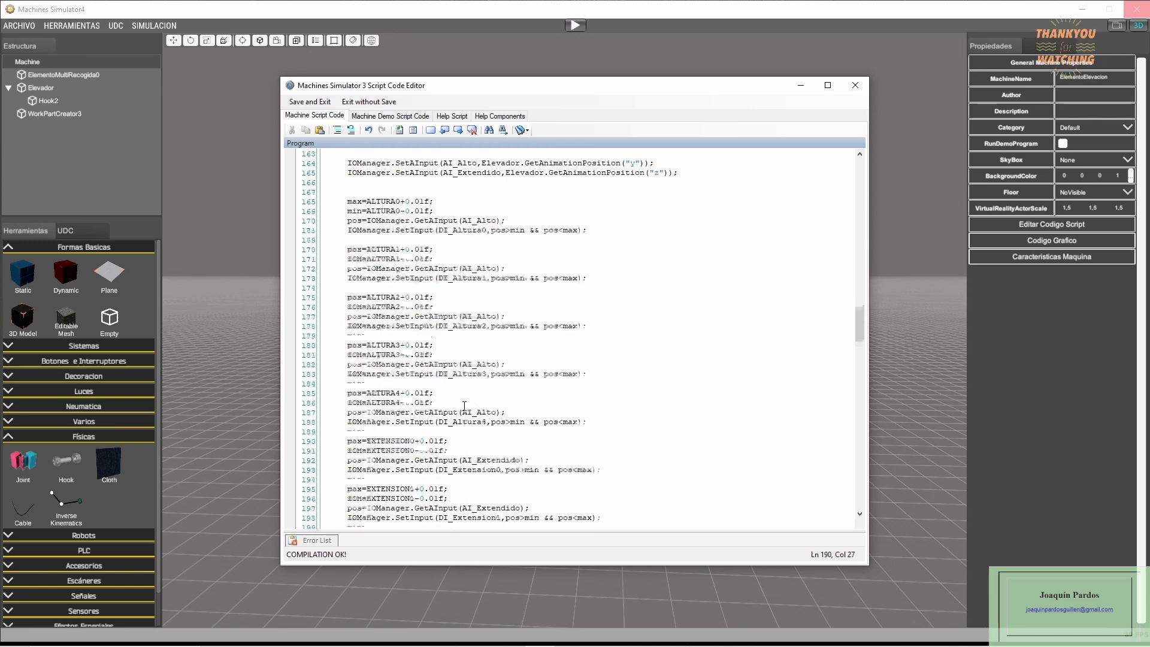
pyautogui.scroll(-5, 464, 407)
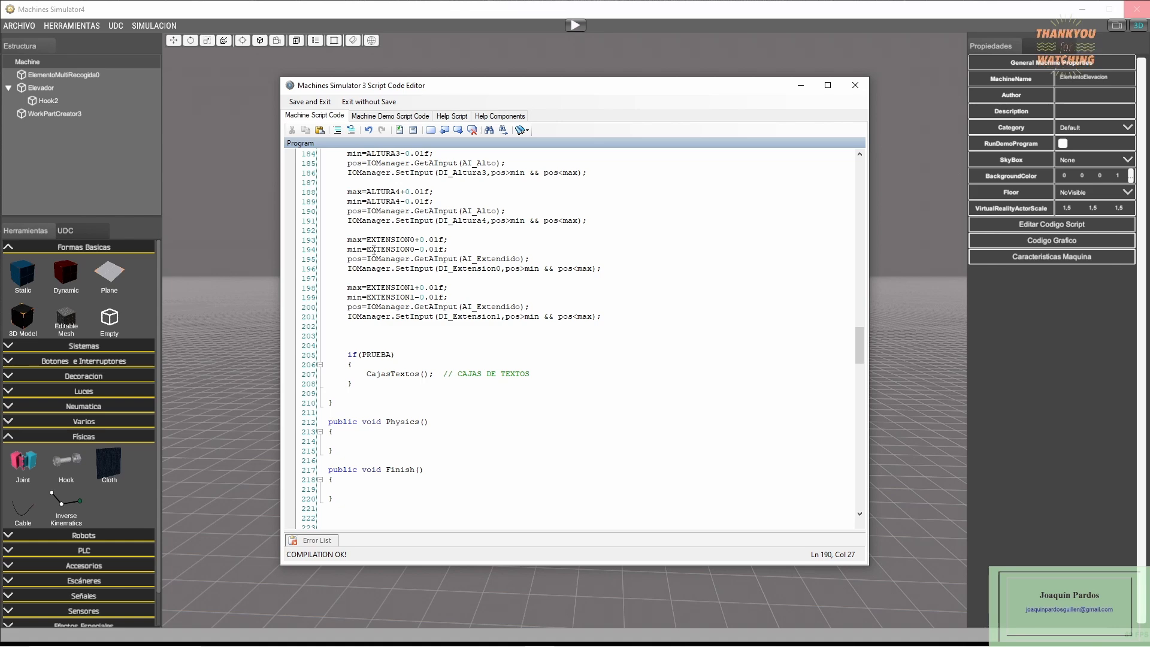
pyautogui.click(388, 316)
pyautogui.press('Down')
pyautogui.press('Down')
pyautogui.press('Down')
pyautogui.press('Down')
pyautogui.press('Down')
pyautogui.press('Down')
# - Review the CajasTextos function's description and data strings and the GRUPO 1 text assignments
pyautogui.scroll(20, 485, 371)
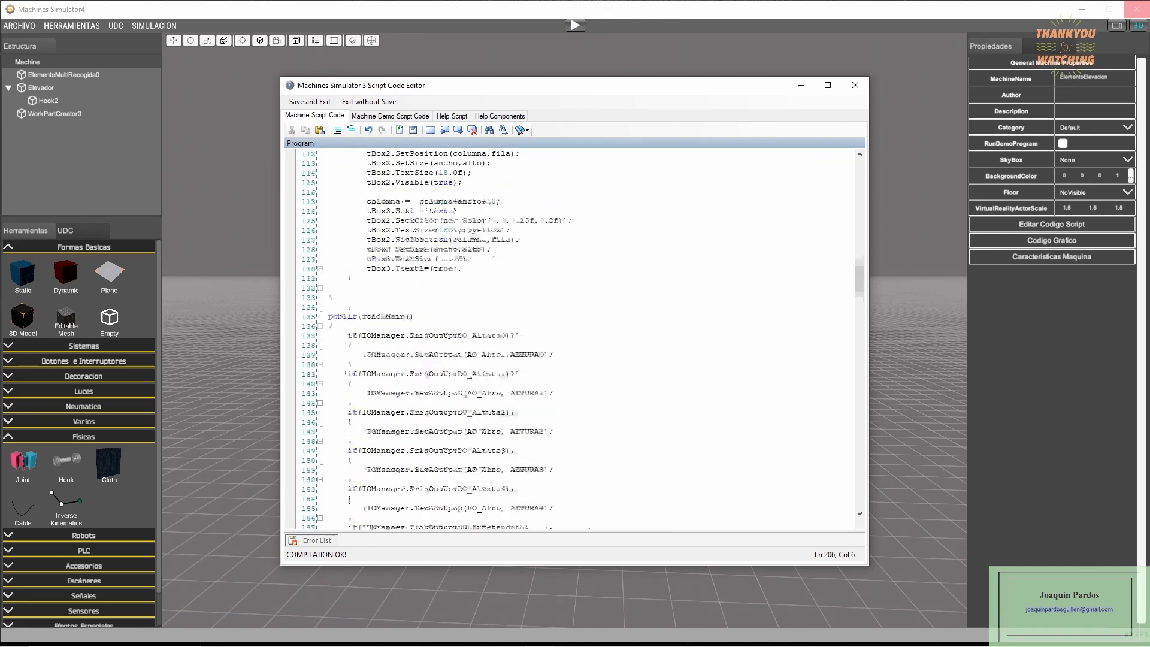
pyautogui.scroll(2, 472, 374)
pyautogui.scroll(-20, 377, 382)
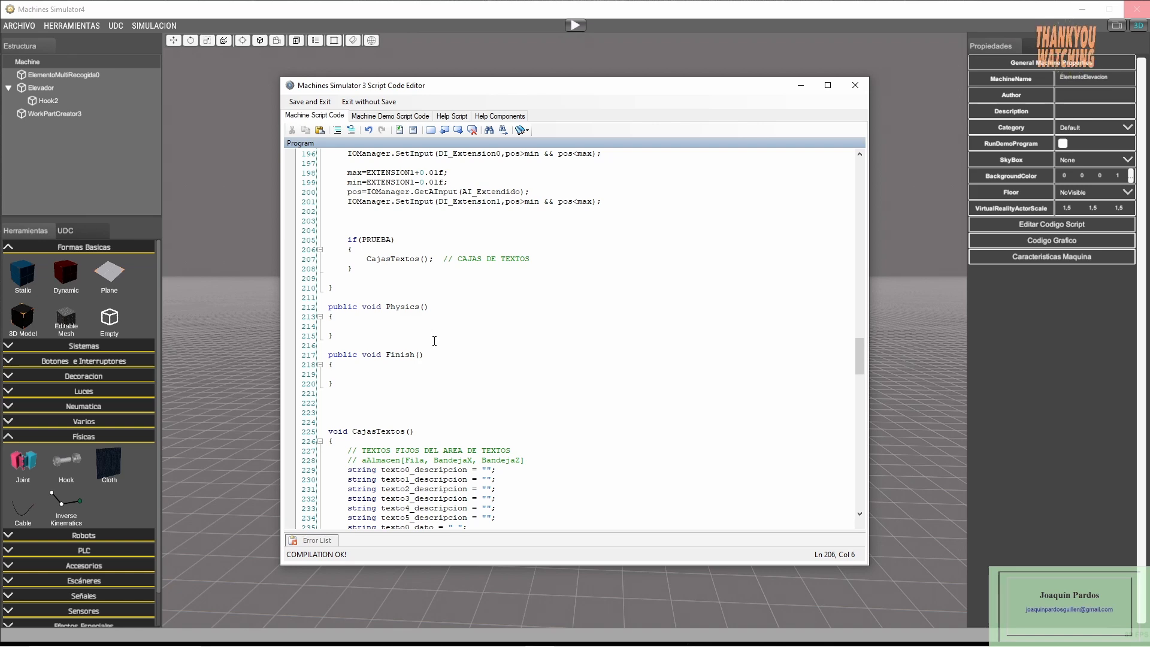
pyautogui.scroll(-8, 443, 323)
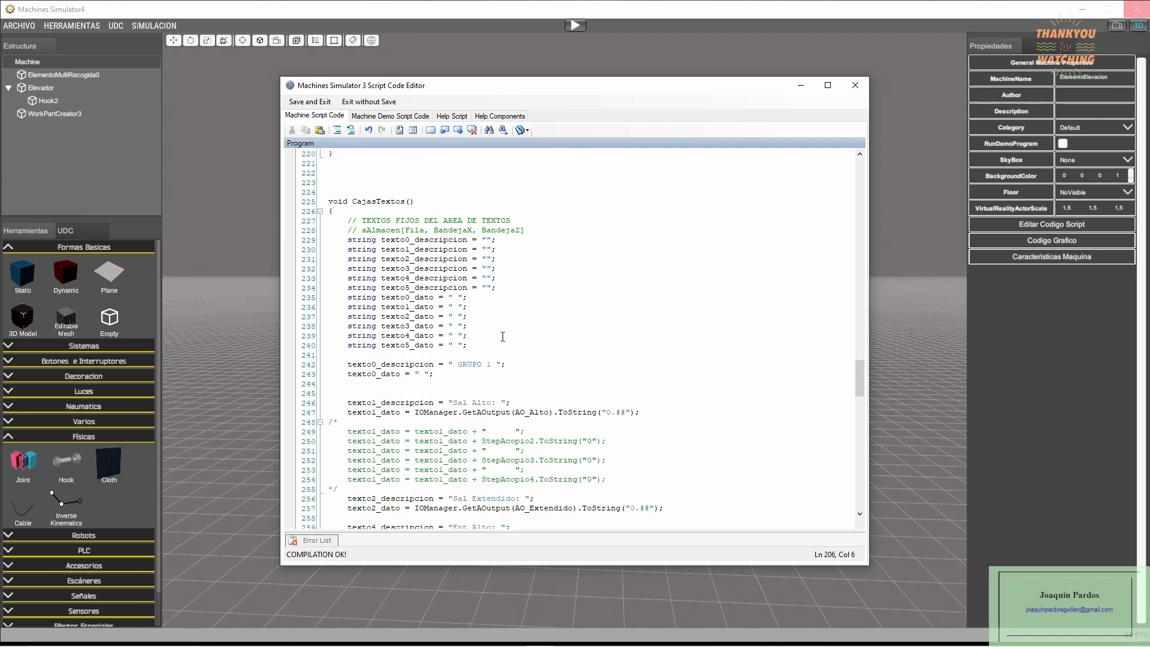
pyautogui.scroll(-1, 502, 337)
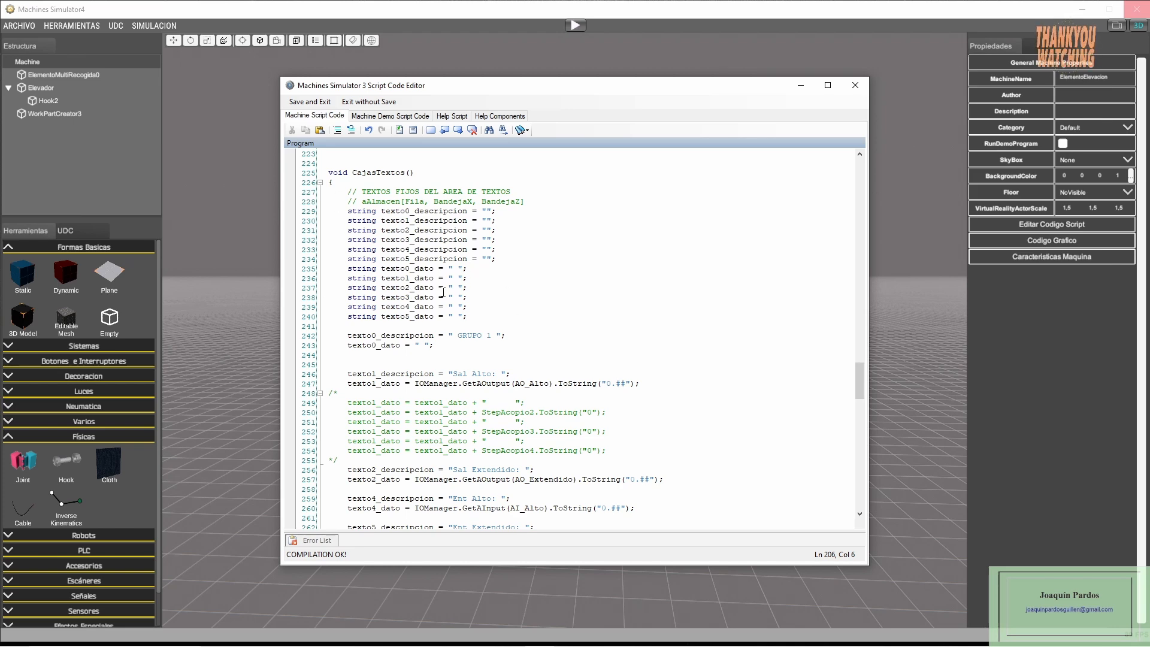
pyautogui.scroll(-2, 435, 293)
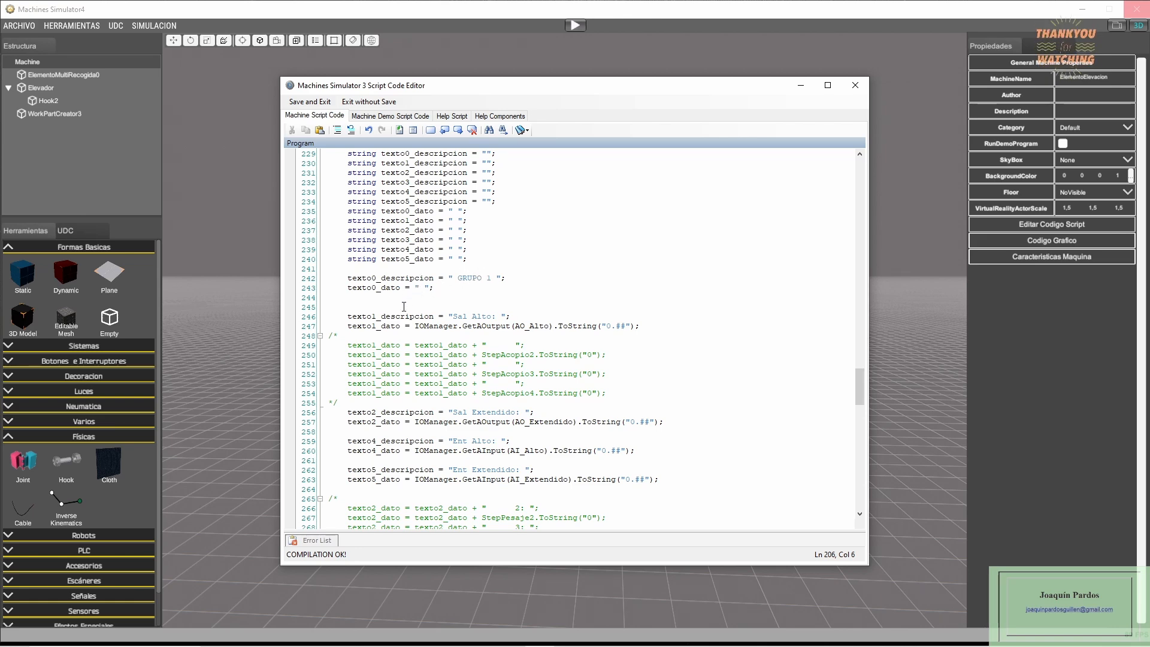
pyautogui.scroll(-1, 404, 305)
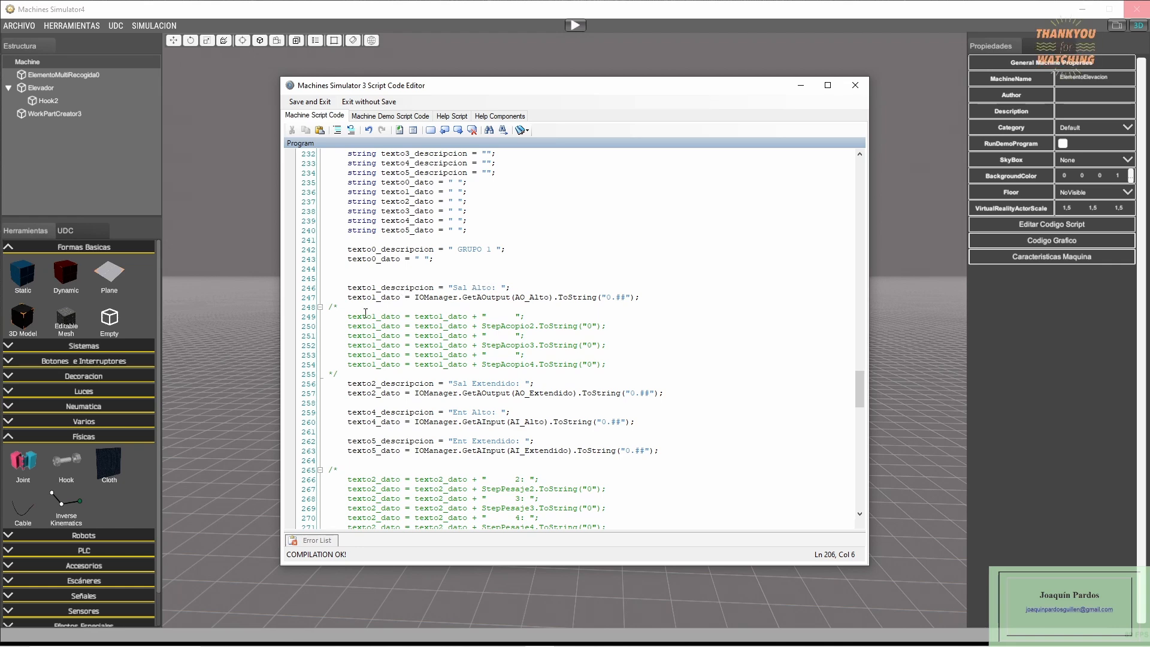
# - Delete the two commented-out blocks in CajasTextos containing the StepAcopio, StepPesaje and StepMezclado lines
pyautogui.moveTo(329, 309); pyautogui.dragTo(326, 386)
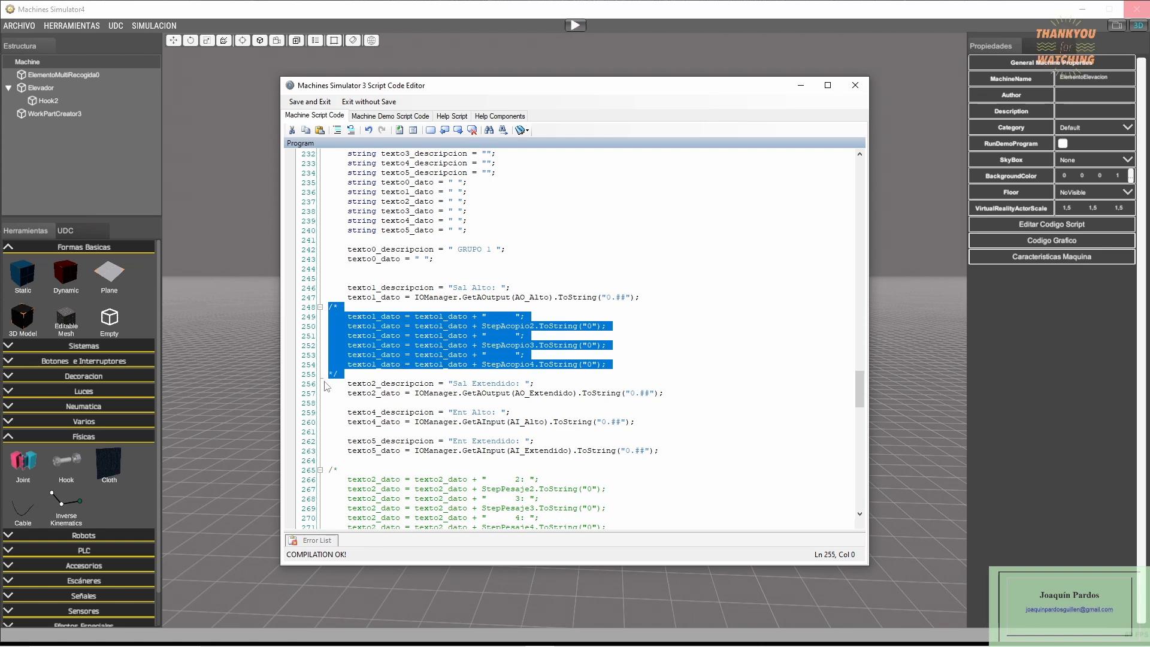
pyautogui.press('Delete')
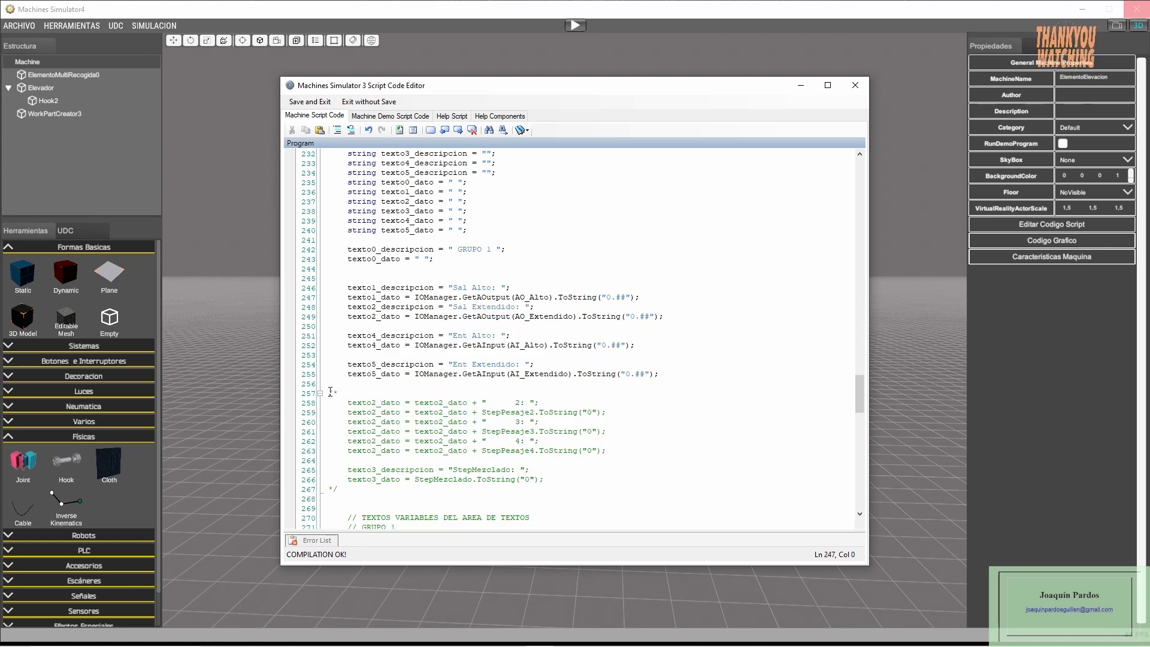
pyautogui.moveTo(329, 394); pyautogui.dragTo(328, 501)
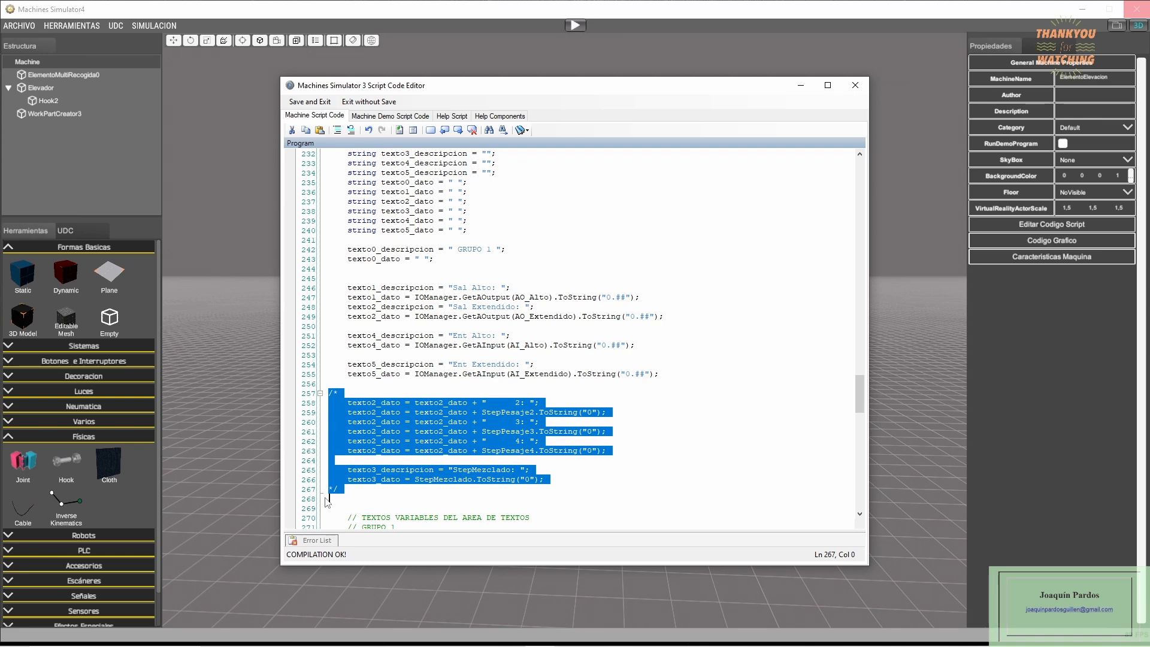
pyautogui.press('Delete')
# - Insert a blank line before the texto2_descripcion "Sal Extendido: " assignment in CajasTextos
pyautogui.scroll(-5, 403, 382)
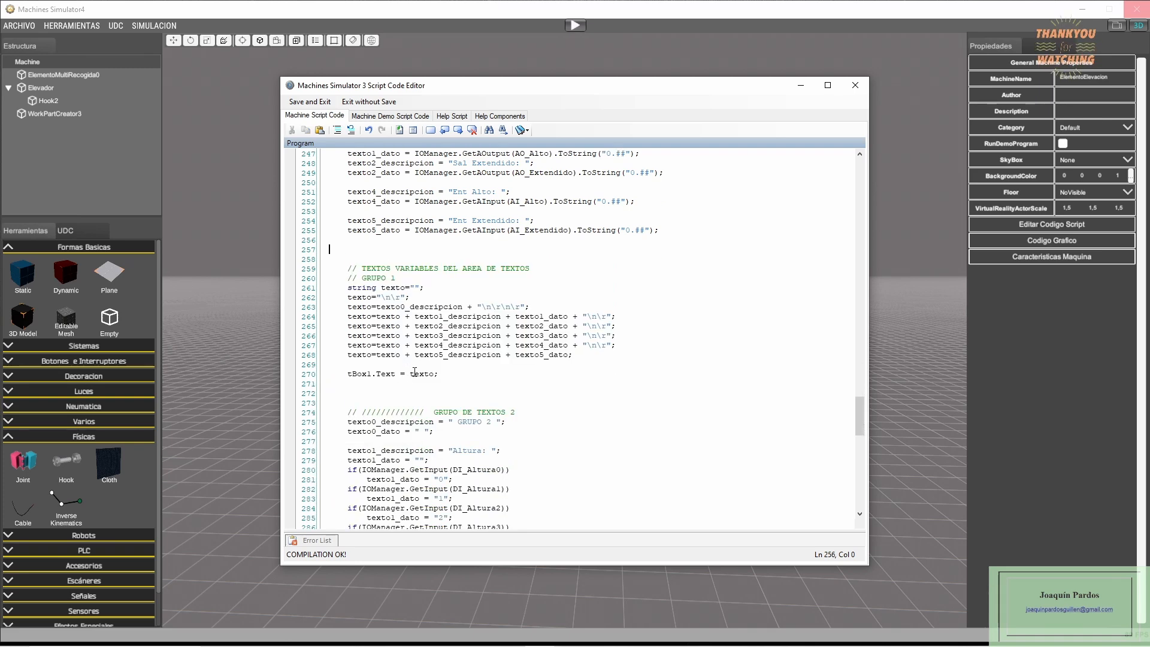
pyautogui.scroll(4, 415, 372)
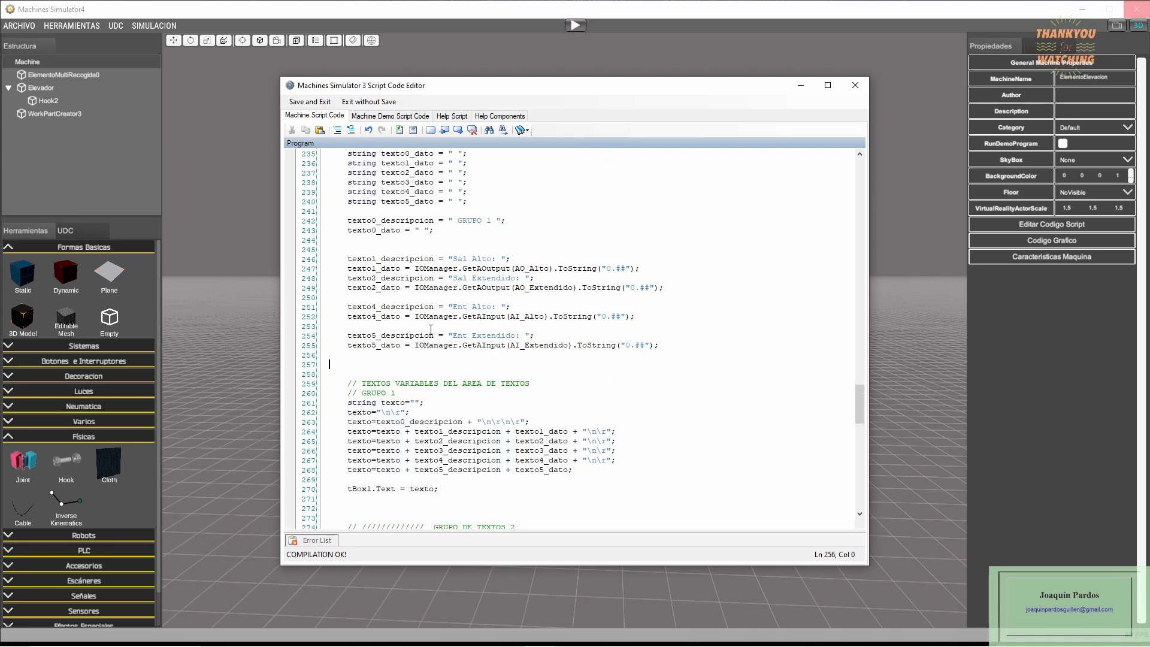
pyautogui.scroll(1, 430, 330)
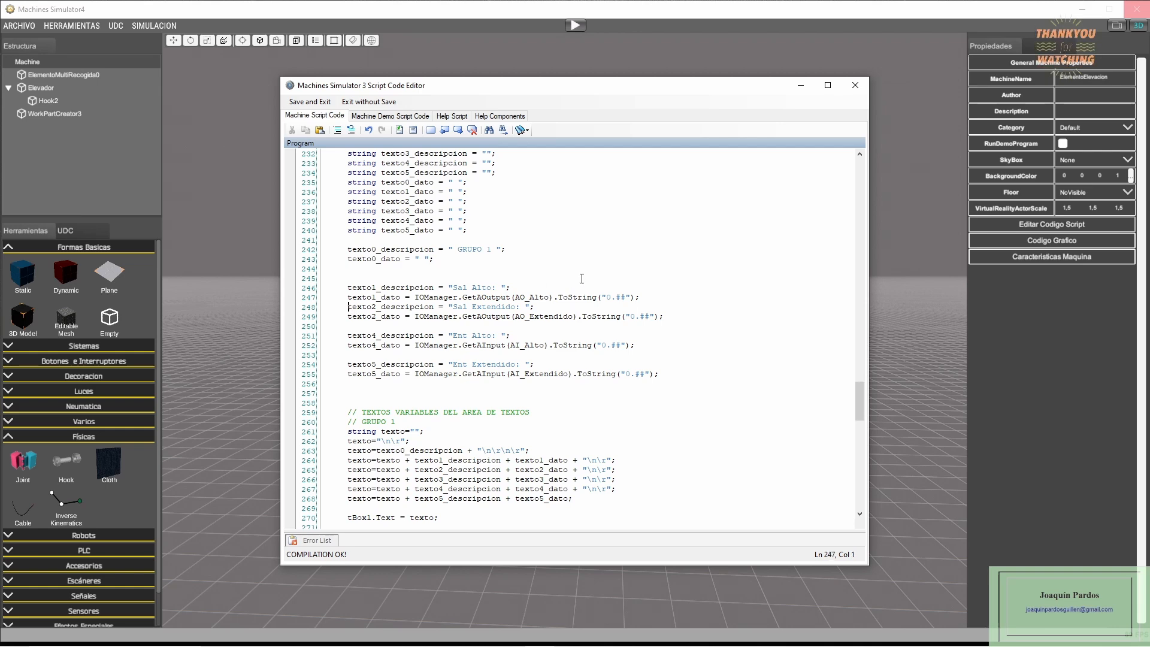
pyautogui.press('Return')
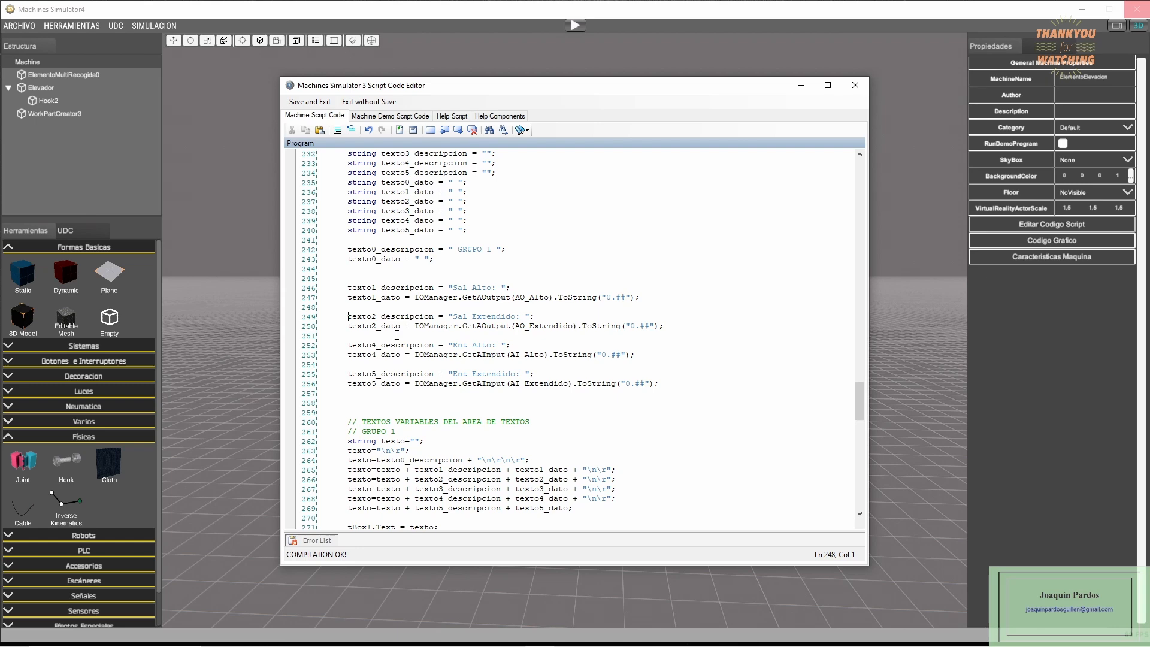
# - Review the Sal Alto, Sal Extendido, Ent Alto and Ent Extendido text assignments of GRUPO 1 in CajasTextos
pyautogui.scroll(1, 406, 305)
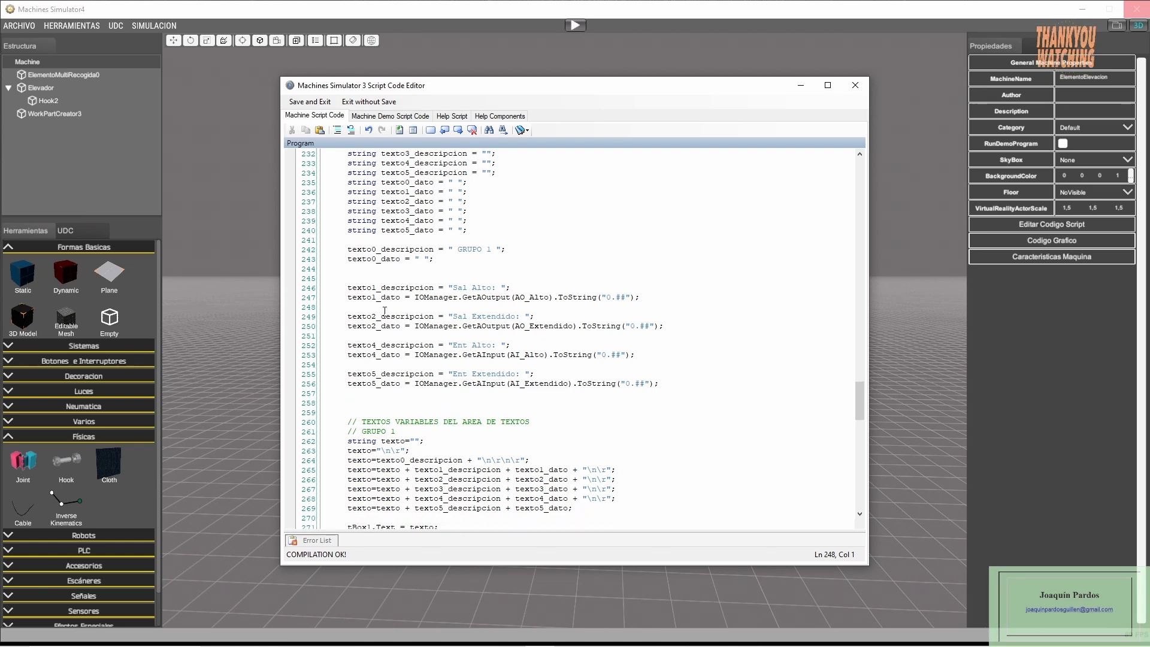
pyautogui.scroll(-2, 474, 332)
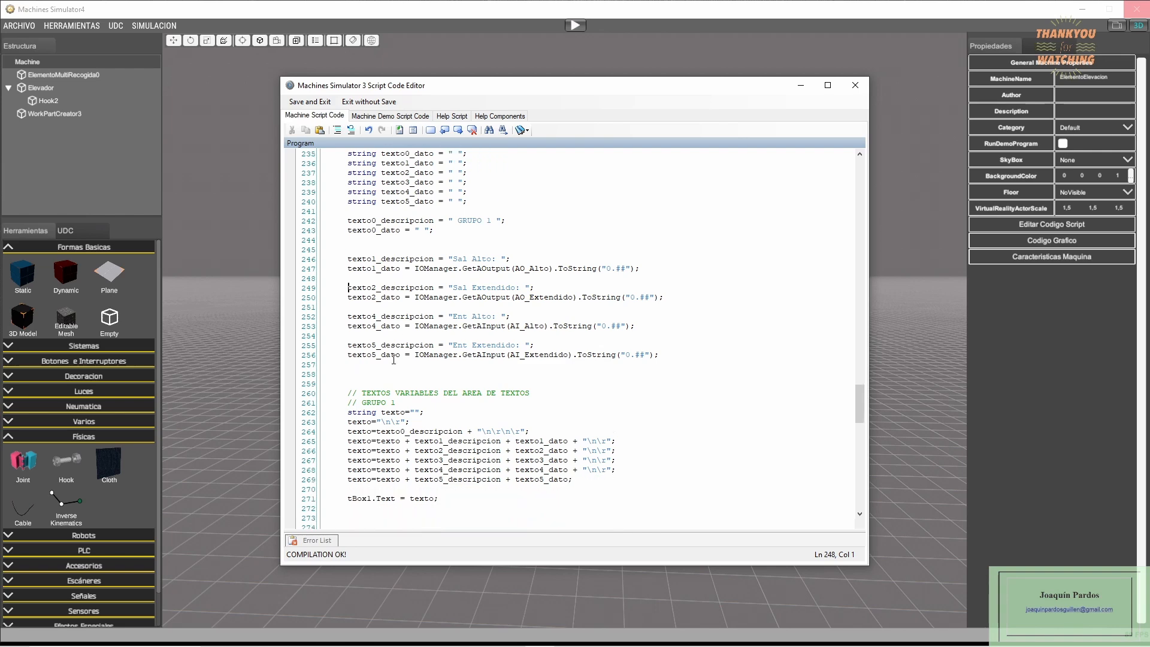
pyautogui.click(477, 316)
pyautogui.click(482, 354)
pyautogui.scroll(-3, 519, 378)
pyautogui.scroll(-2, 519, 378)
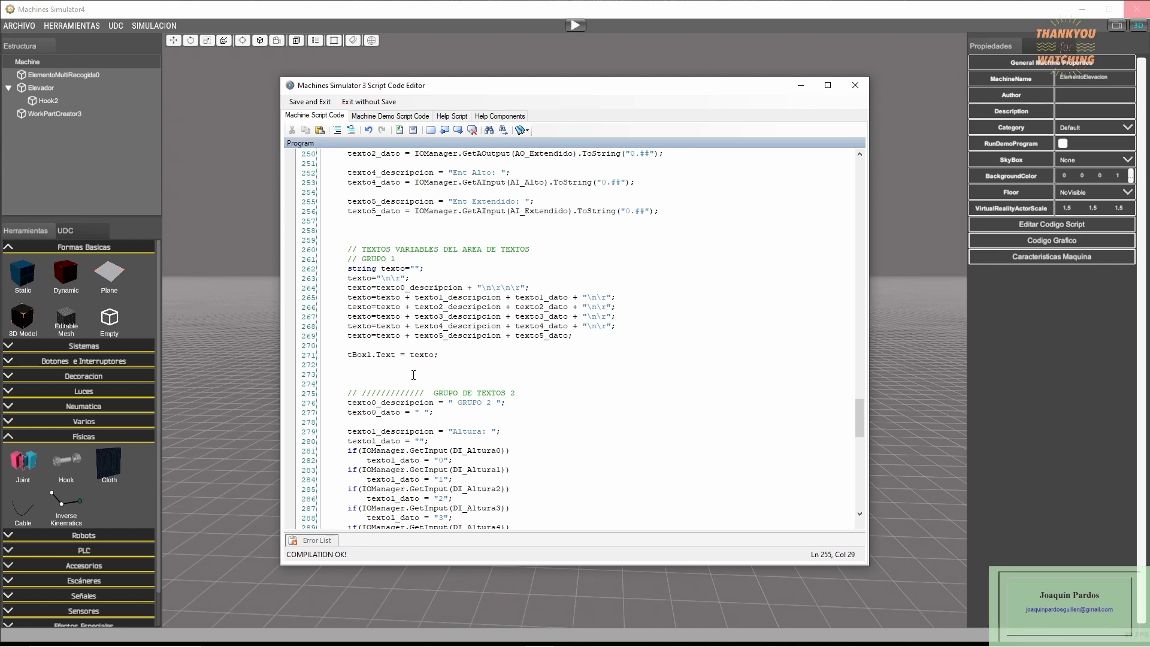
# - Examine how the GRUPO 1 descriptions and data are concatenated into texto and assigned to tBox1.Text
pyautogui.scroll(-1, 386, 264)
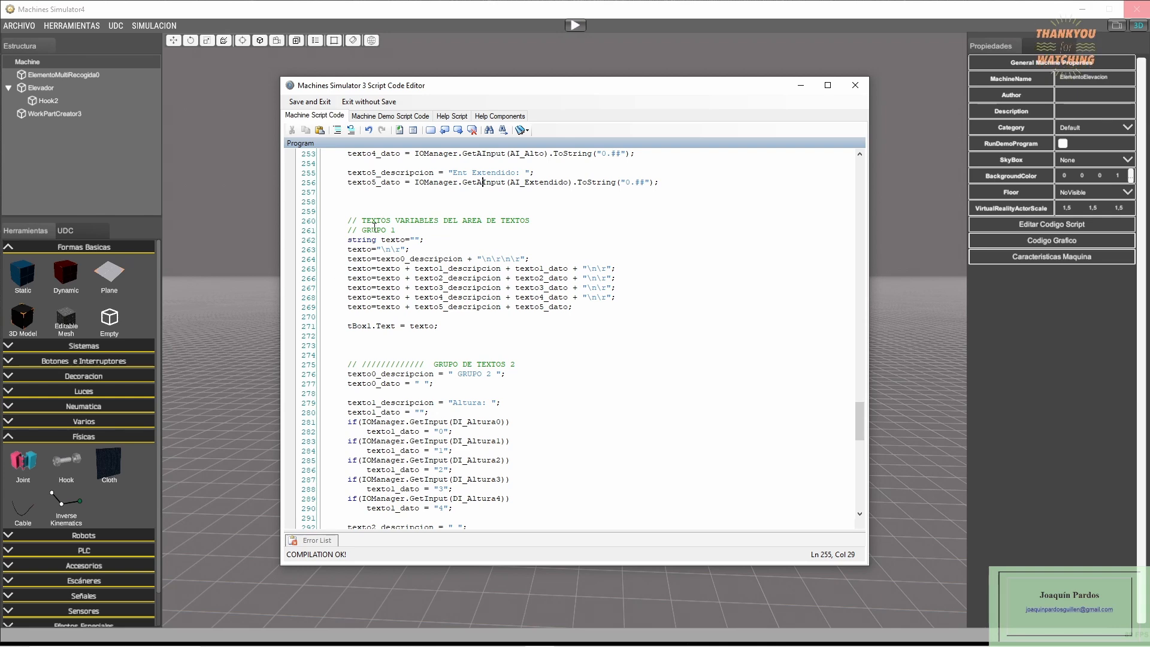
pyautogui.scroll(3, 383, 380)
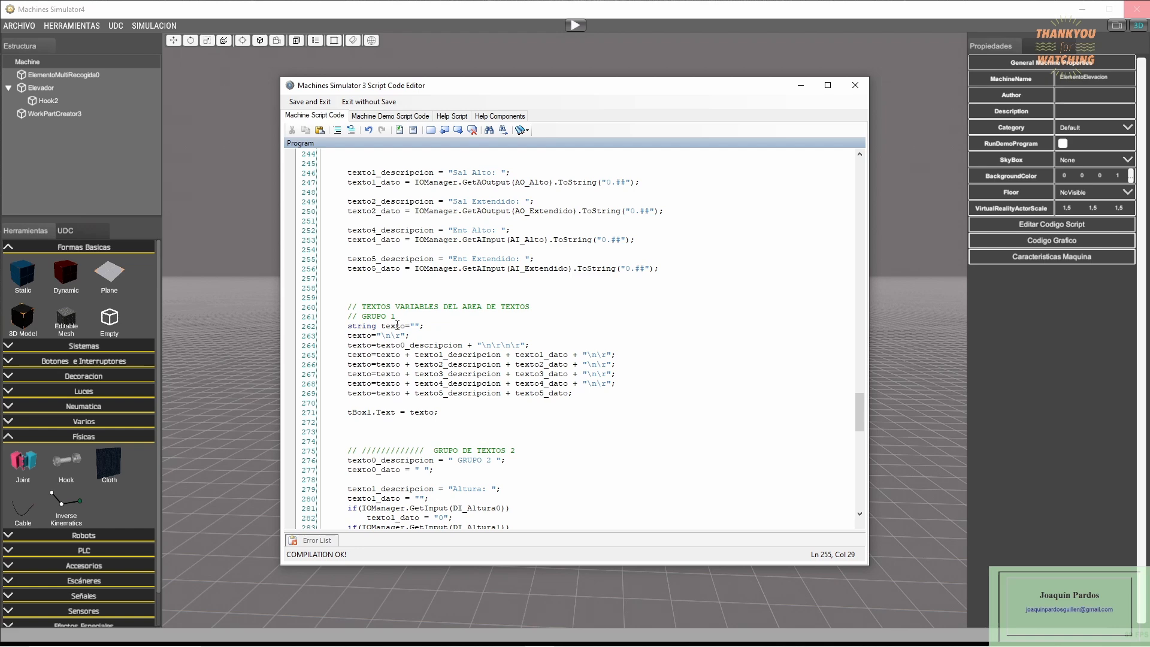
pyautogui.click(363, 337)
pyautogui.click(440, 344)
pyautogui.click(361, 355)
pyautogui.click(554, 387)
pyautogui.click(348, 412)
pyautogui.click(421, 410)
# - Examine the GRUPO 2 Altura and Extensión conditions and the text assigned to tBox2.Text
pyautogui.scroll(-8, 485, 374)
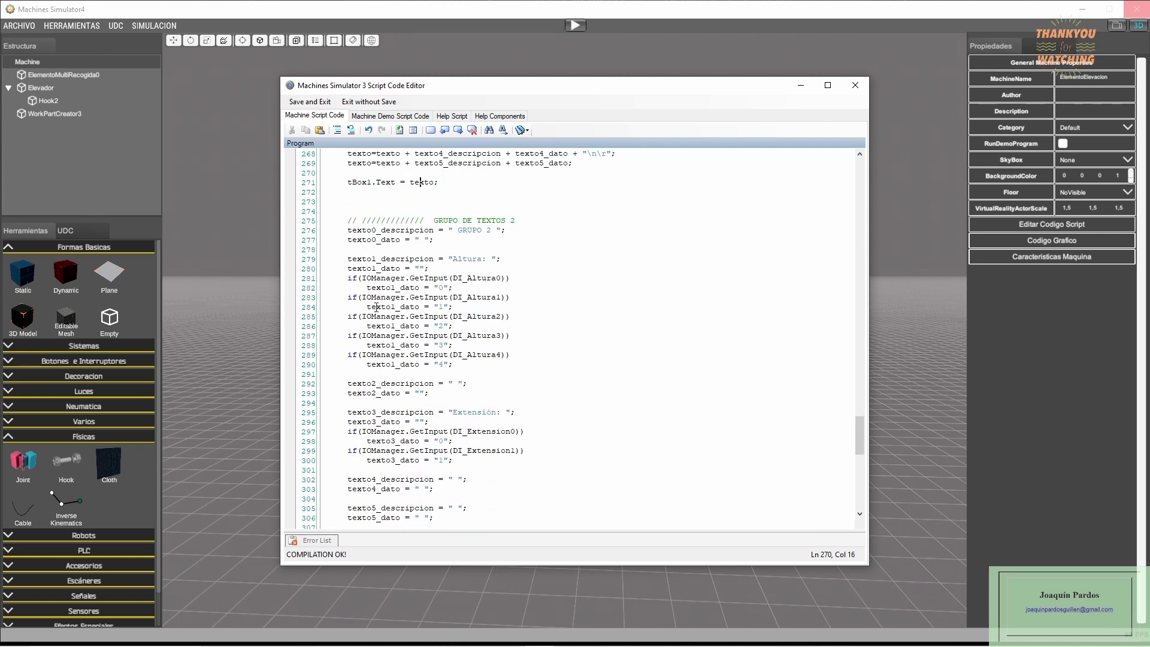
pyautogui.click(430, 279)
pyautogui.scroll(-3, 471, 425)
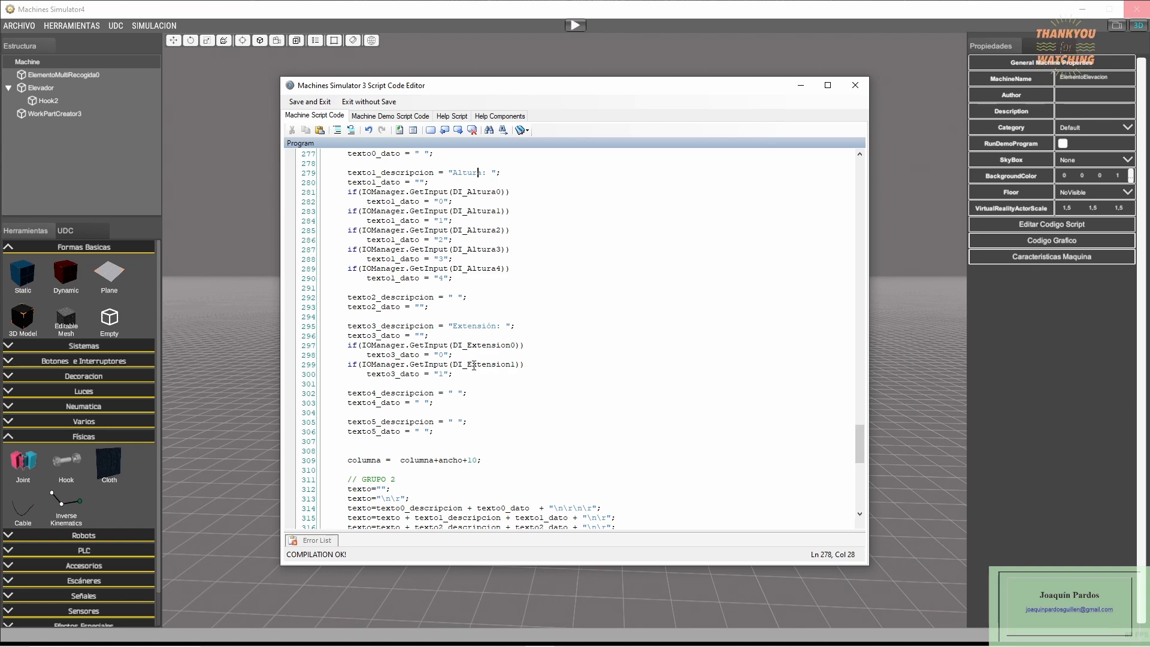
pyautogui.scroll(-2, 415, 387)
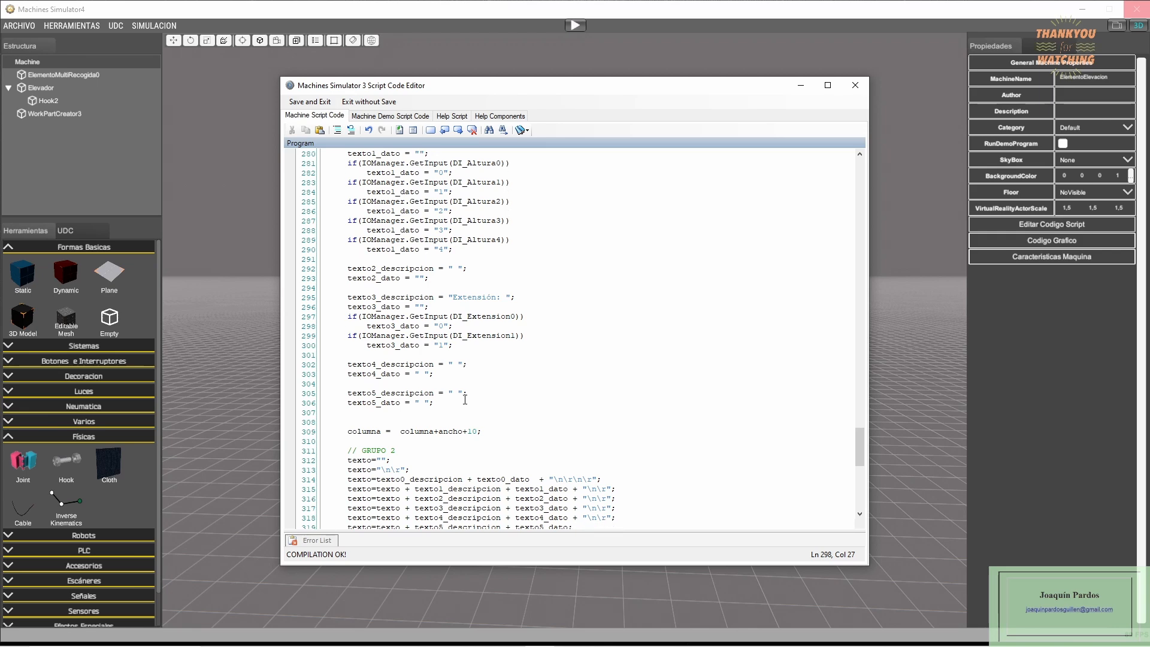
pyautogui.scroll(-1, 414, 412)
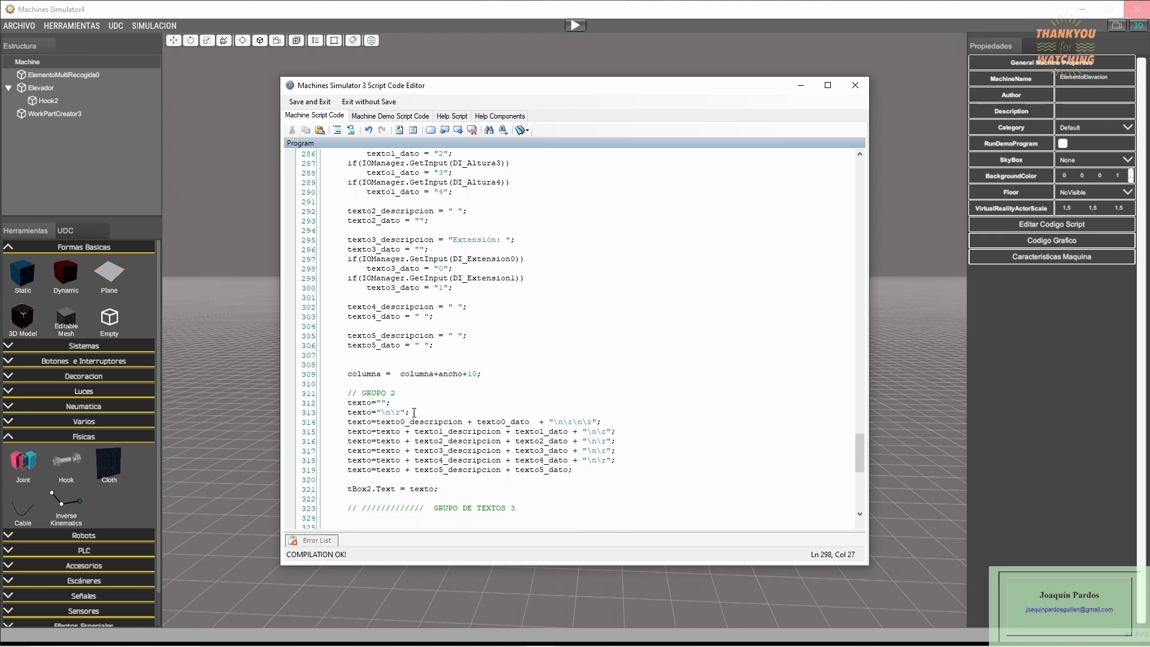
pyautogui.scroll(-7, 443, 413)
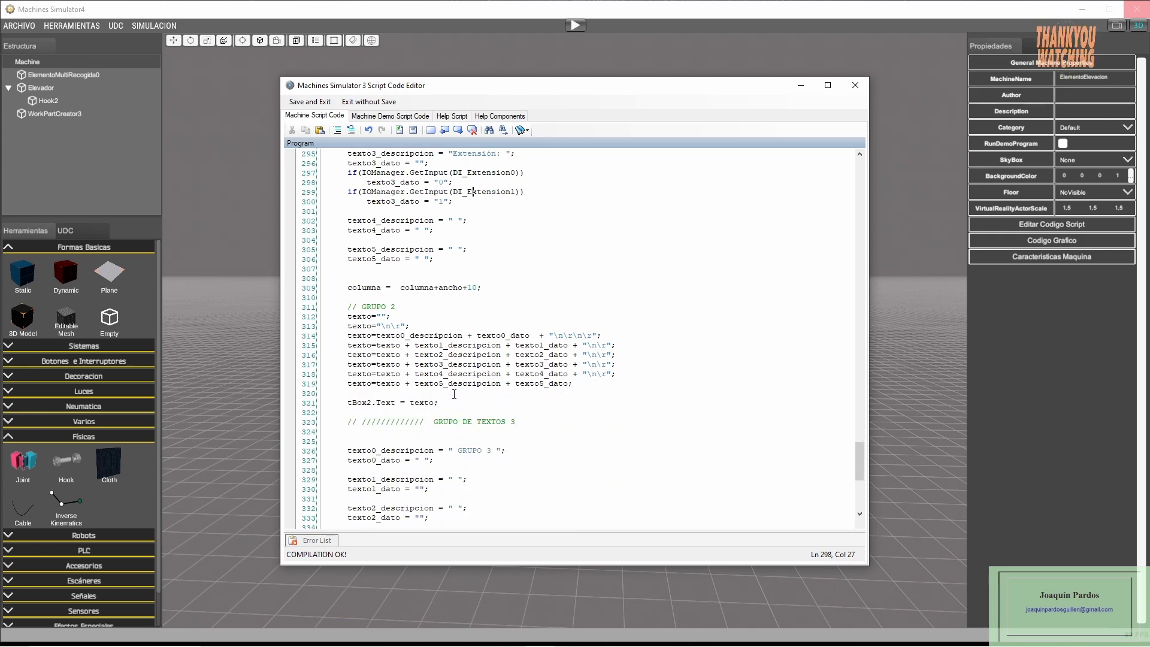
# - Review the empty GRUPO 3 texts and column offset, and compare them with the GRUPO 2 block
pyautogui.scroll(-3, 443, 435)
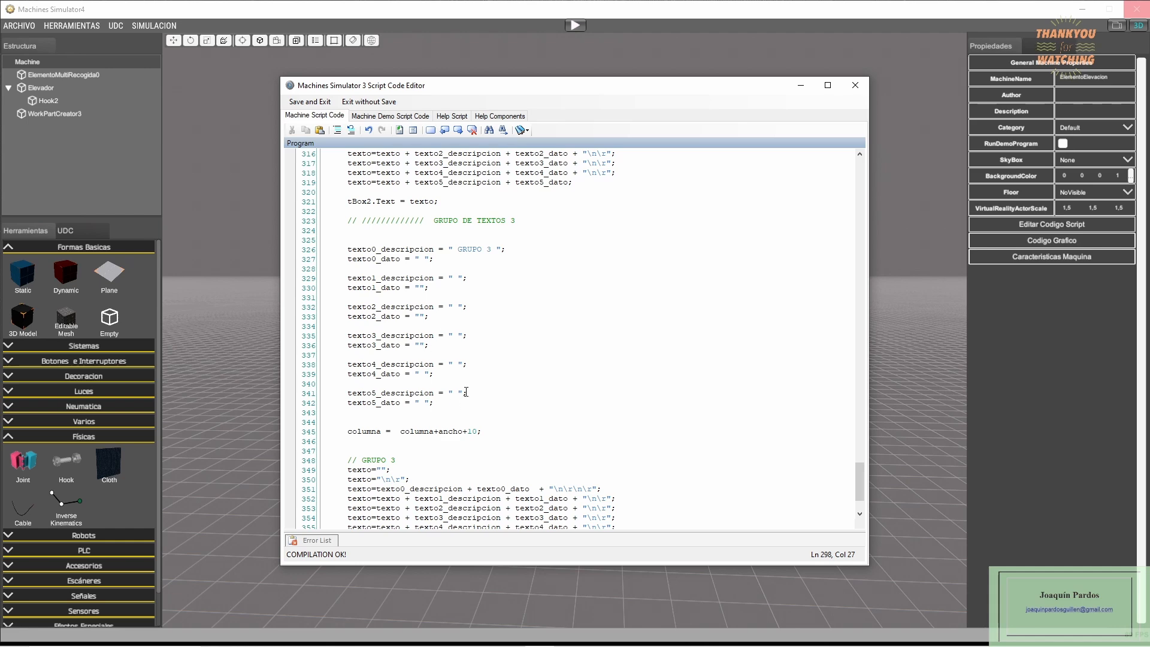
pyautogui.scroll(-1, 464, 398)
pyautogui.scroll(-5, 461, 407)
pyautogui.scroll(5, 459, 415)
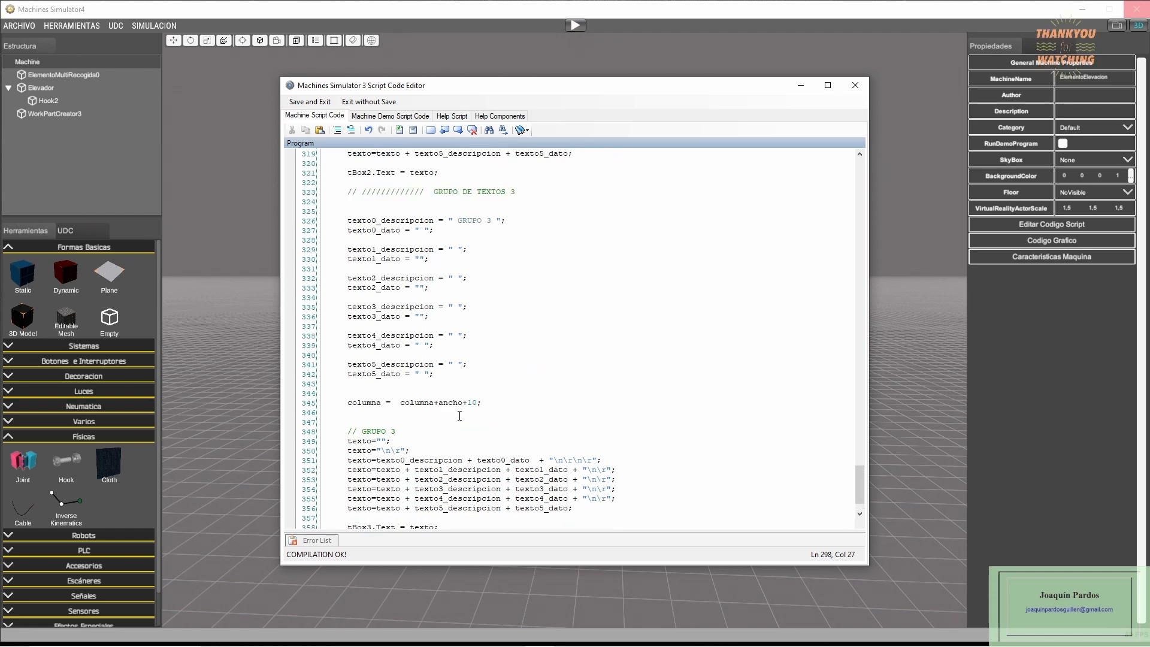
pyautogui.scroll(6, 527, 323)
pyautogui.scroll(-6, 491, 365)
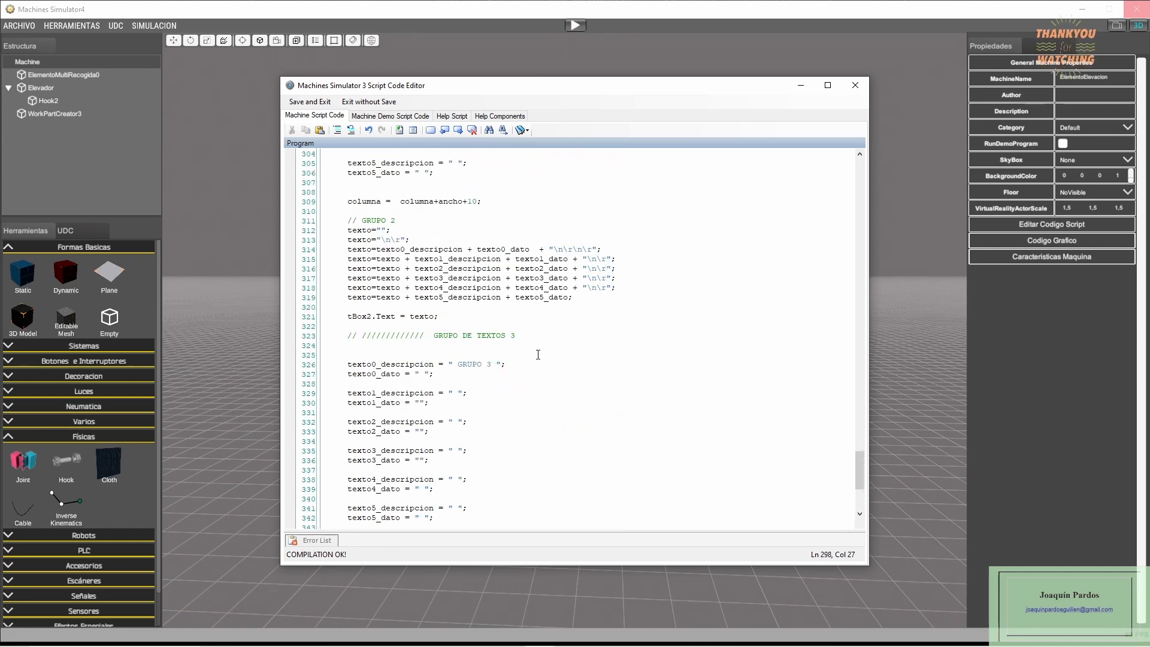
pyautogui.scroll(6, 487, 373)
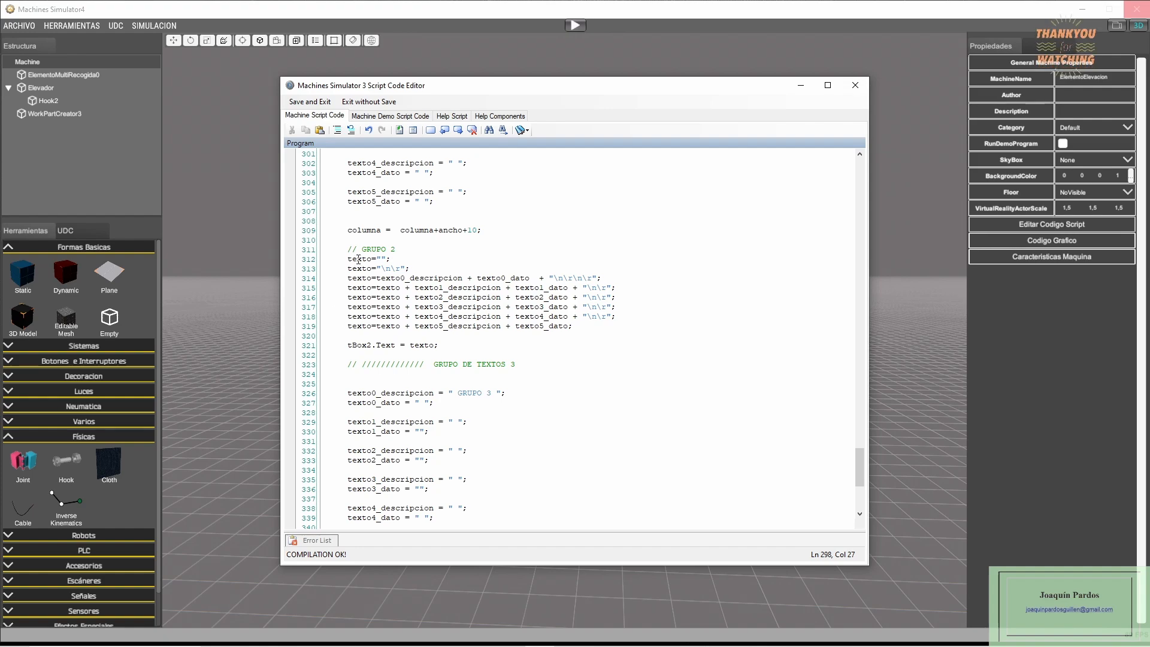
pyautogui.scroll(20, 464, 398)
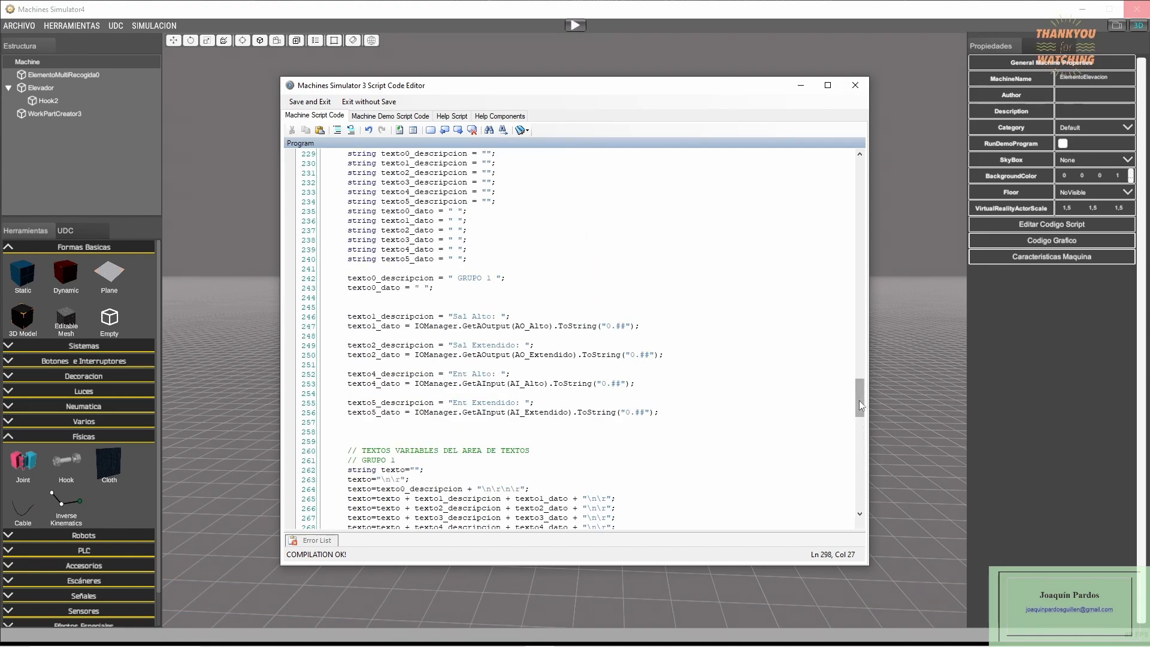
# - Save the machine script, leave the code editor and start the simulation
pyautogui.moveTo(859, 406); pyautogui.dragTo(800, 208)
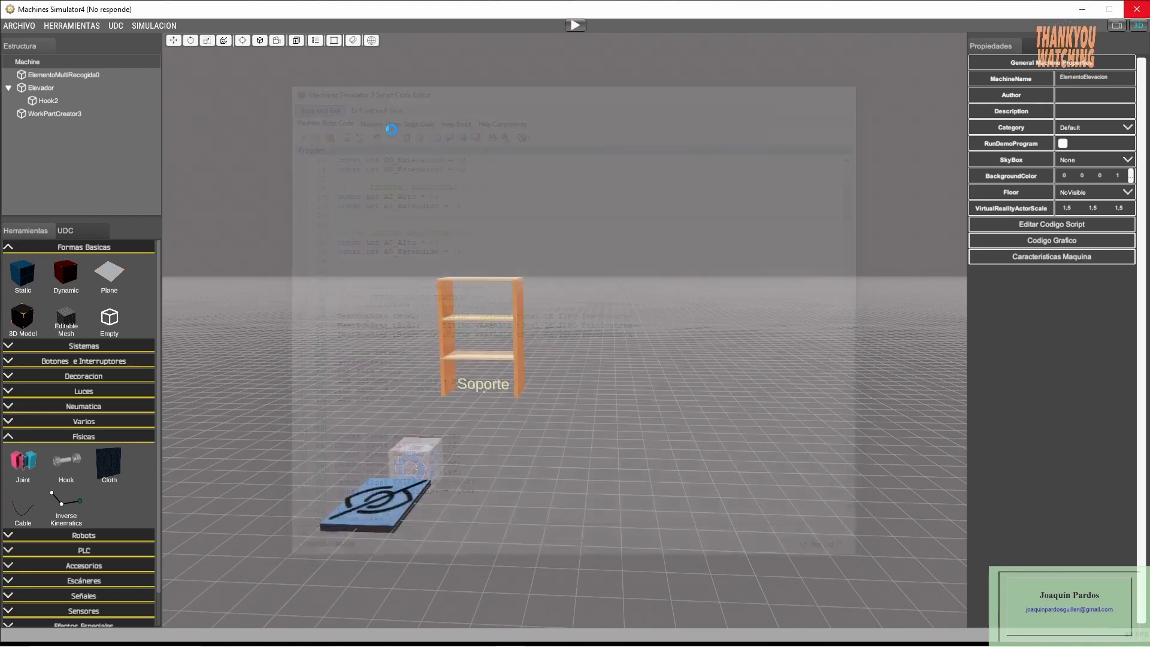
pyautogui.click(309, 102)
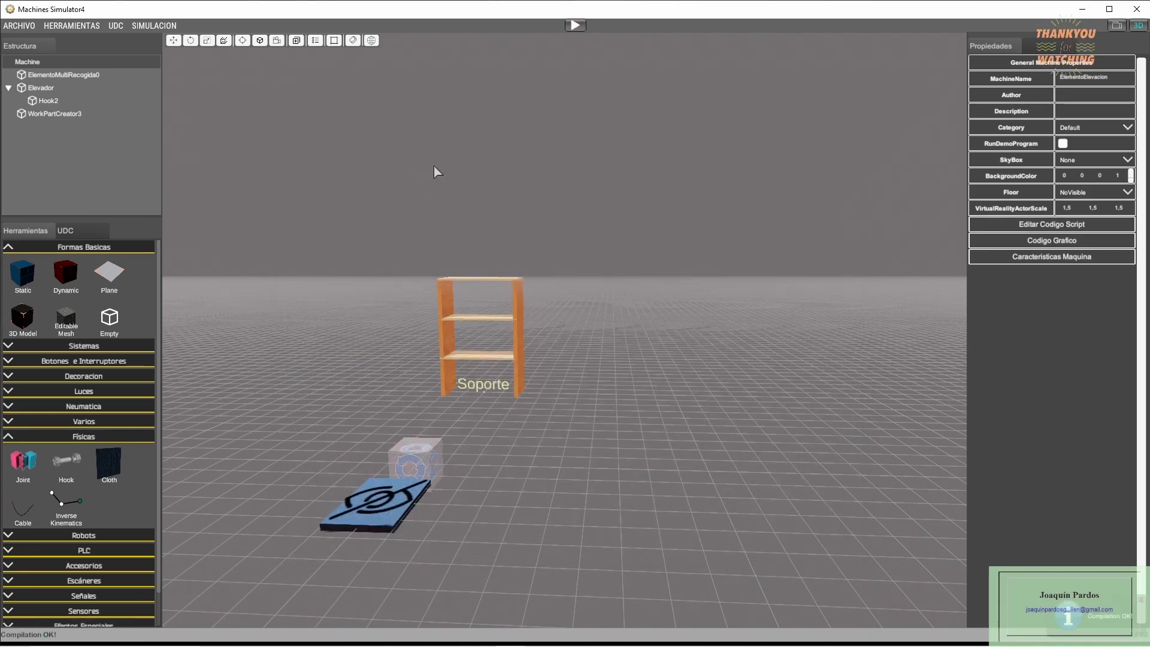
pyautogui.click(574, 26)
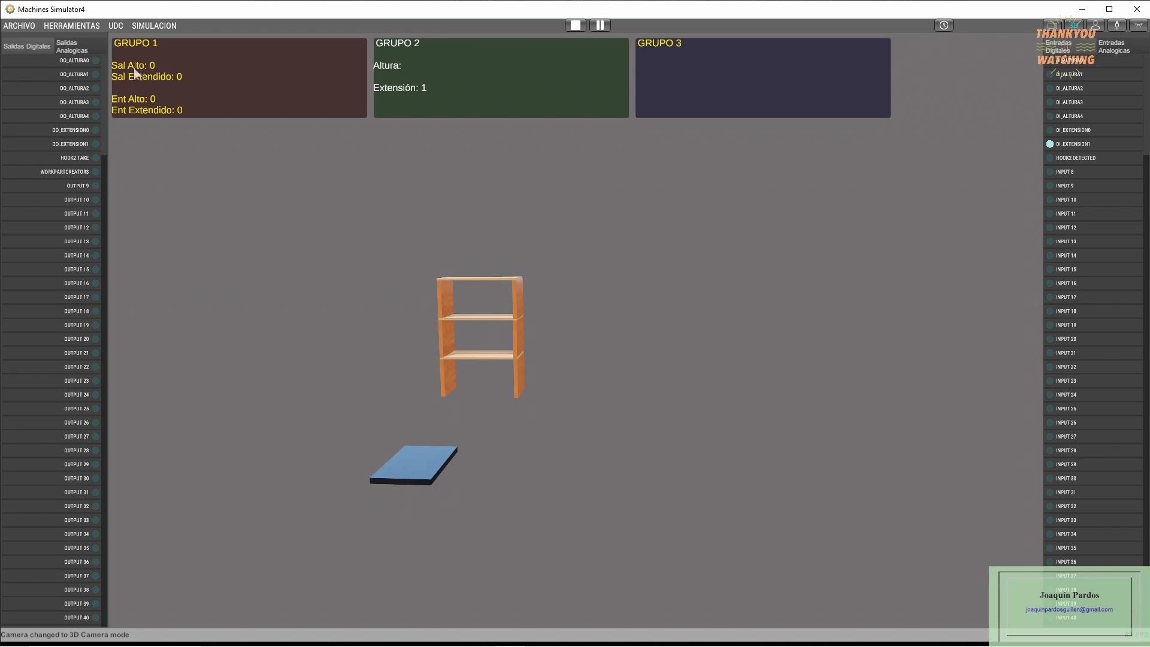
# - Test the elevator heights by triggering DO_ALTURA1, DO_ALTURA0, DO_ALTURA2 and DO_ALTURA0 in turn
pyautogui.click(76, 78)
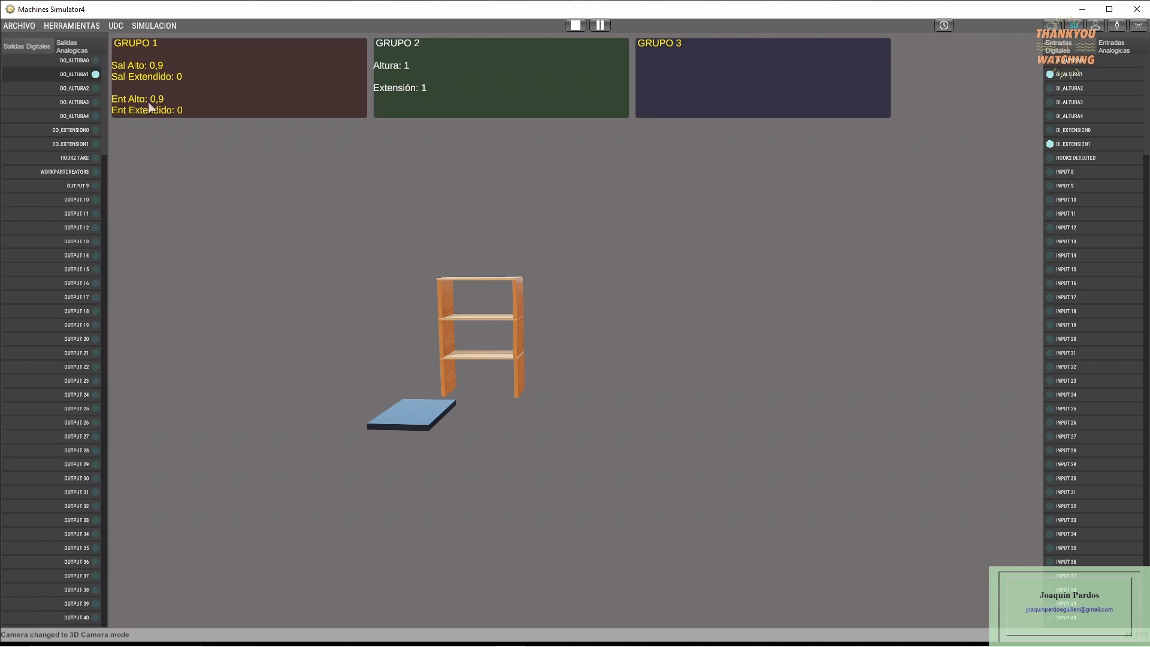
pyautogui.click(84, 63)
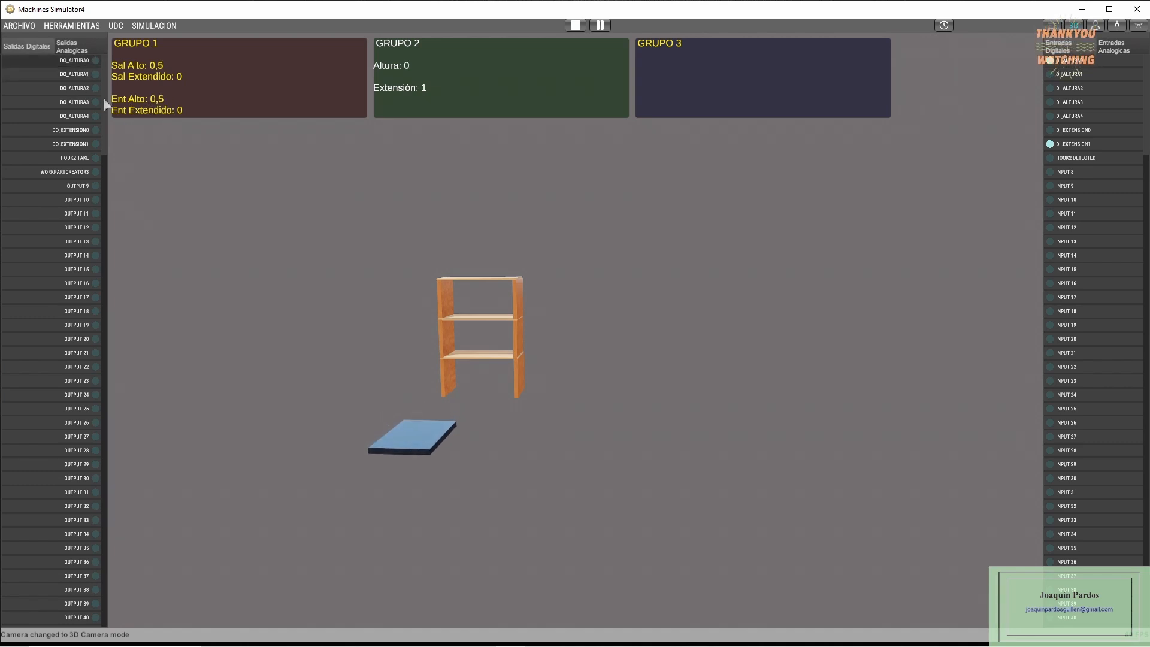
pyautogui.click(75, 88)
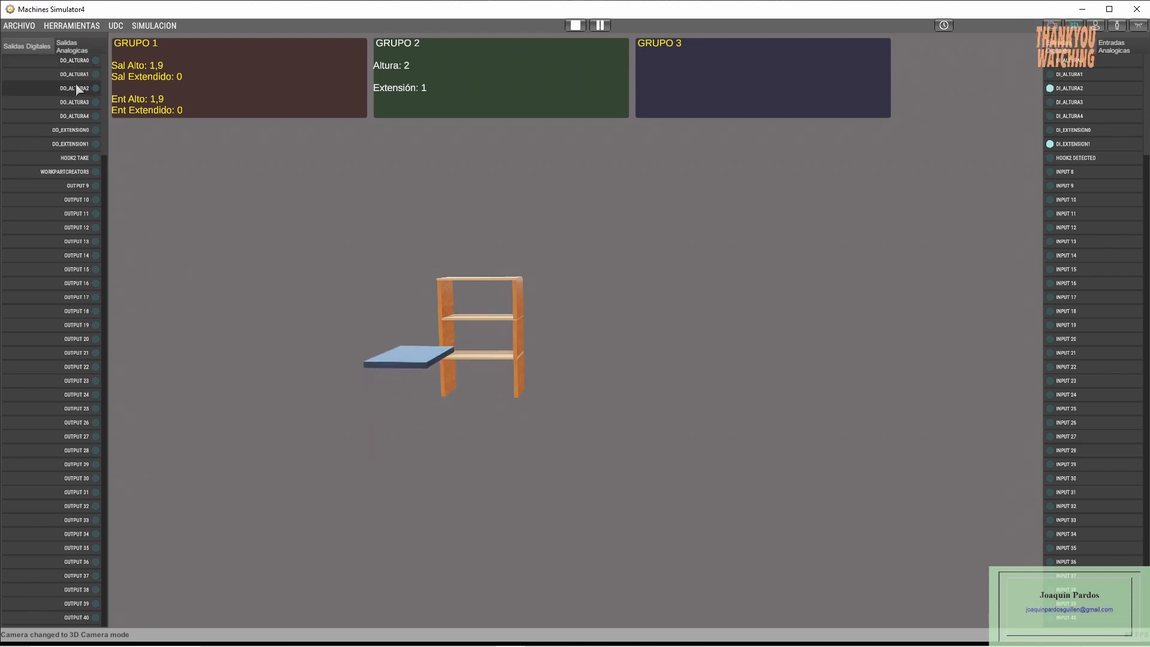
pyautogui.click(81, 61)
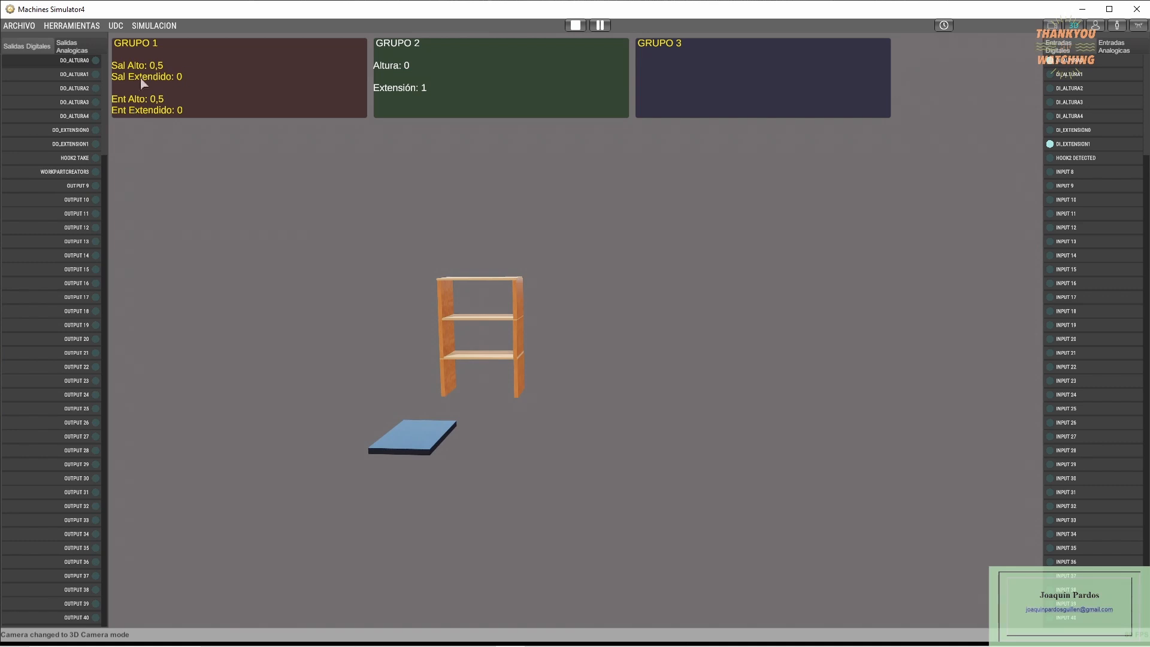
# - Test the platform extension at height 0 by triggering DO_EXTENSION1, DO_EXTENSION0 and DO_EXTENSION1 again
pyautogui.click(77, 147)
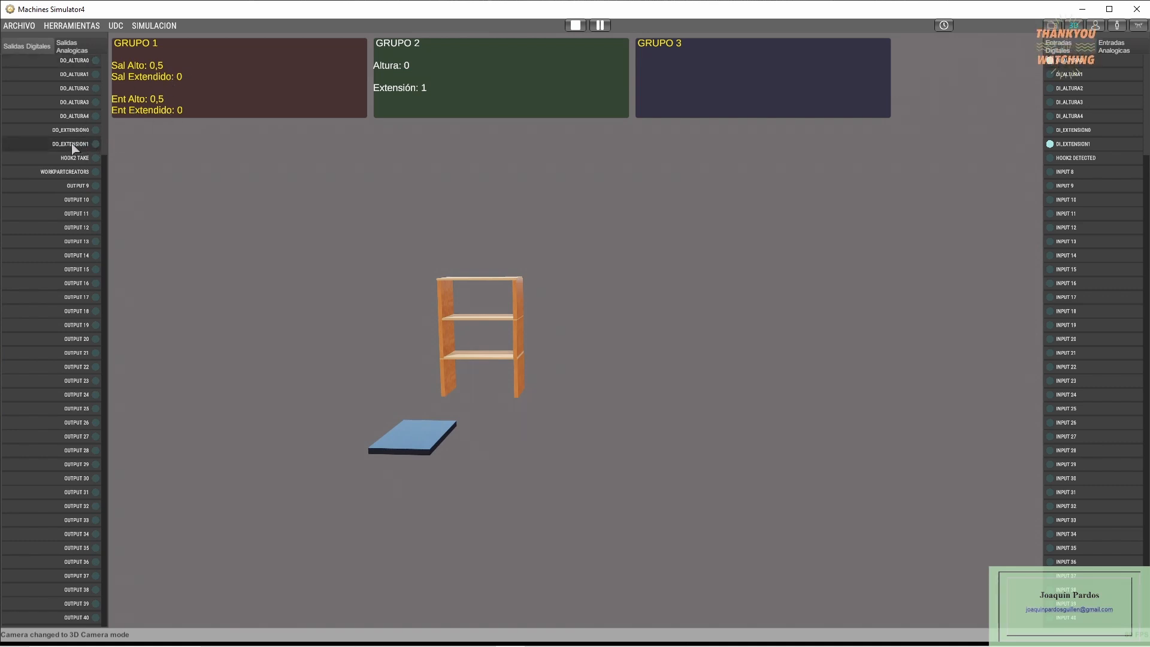
pyautogui.click(72, 147)
pyautogui.click(68, 132)
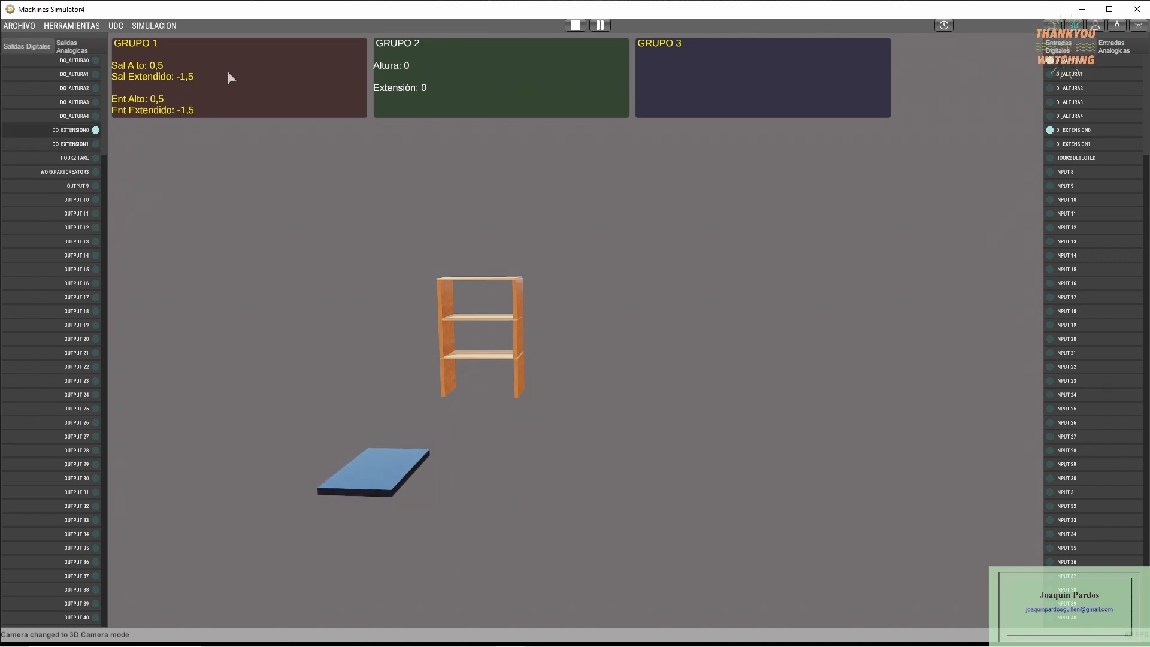
pyautogui.click(90, 135)
pyautogui.click(82, 145)
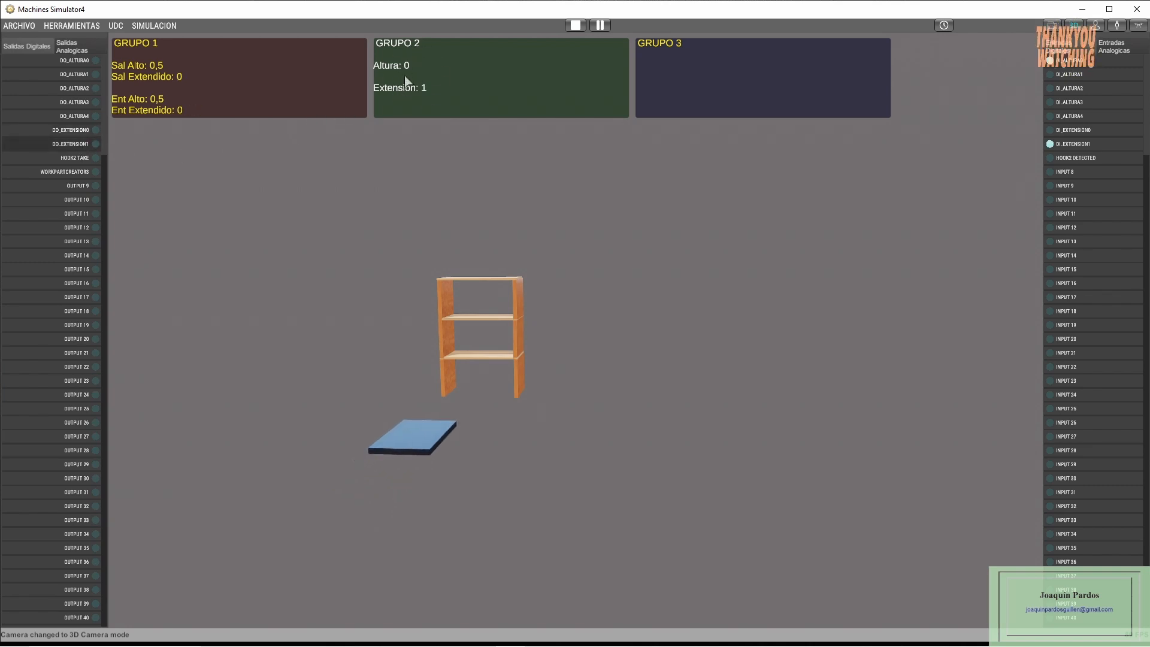
# - Raise the elevator to height 2, cycle its extension to 0 and back to 1, and raise it to height 4
pyautogui.click(81, 89)
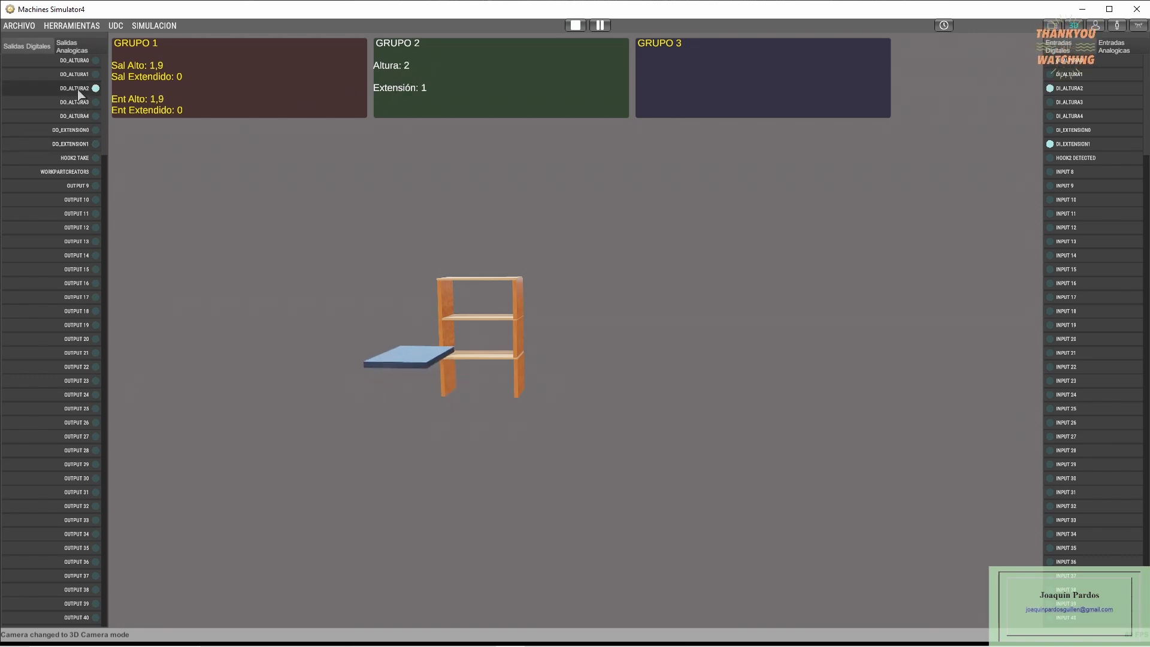
pyautogui.click(77, 130)
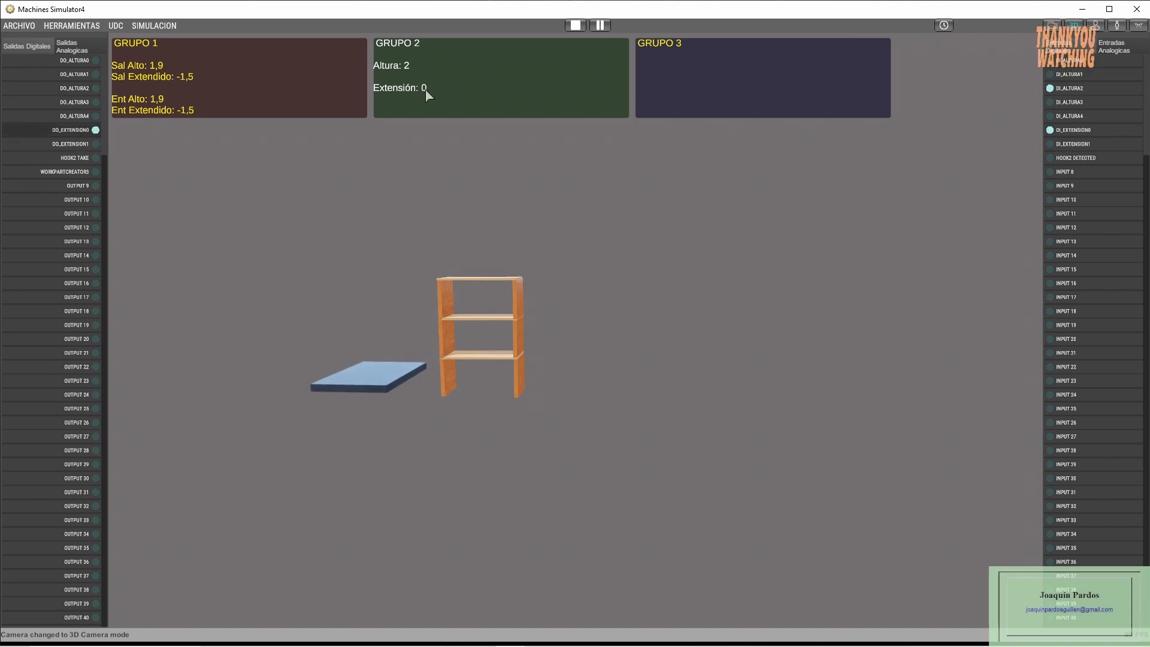
pyautogui.click(82, 145)
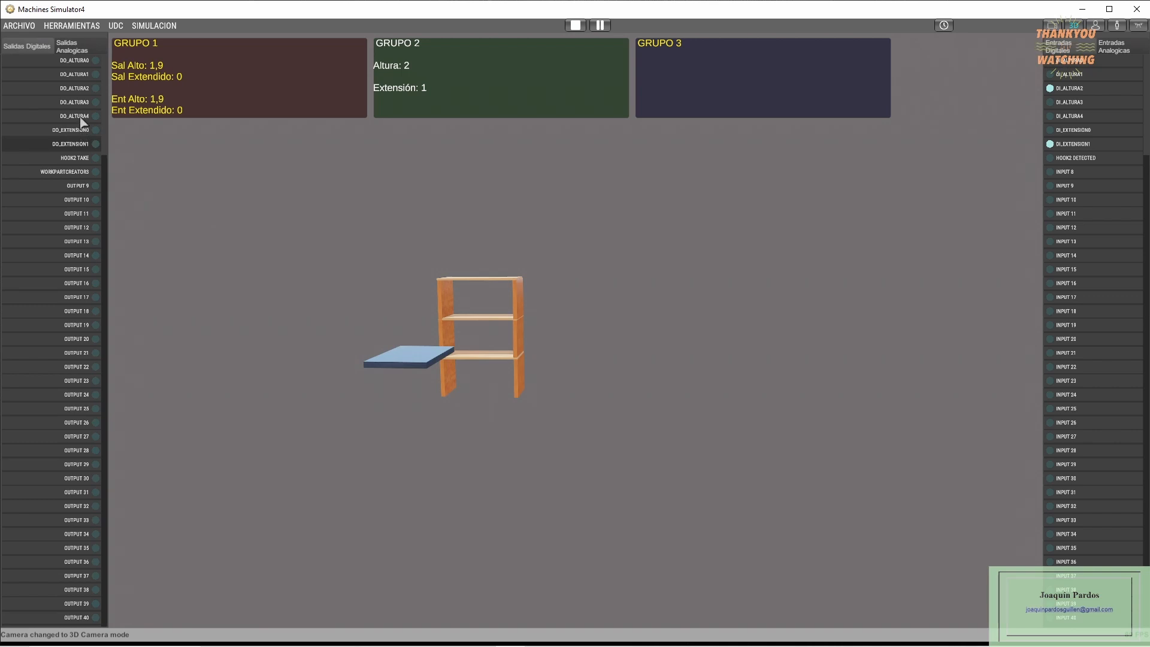
pyautogui.click(80, 117)
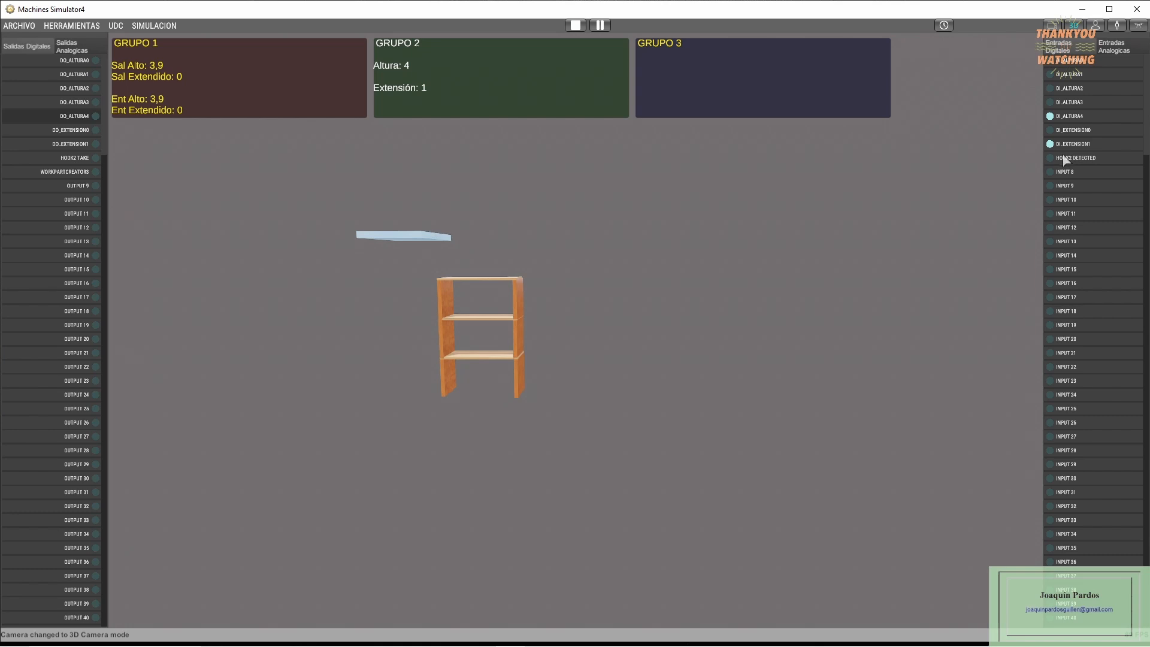
# - Display the analog inputs while moving the elevator to height 1 and cycling its extension to 0 and back to 1
pyautogui.click(1115, 48)
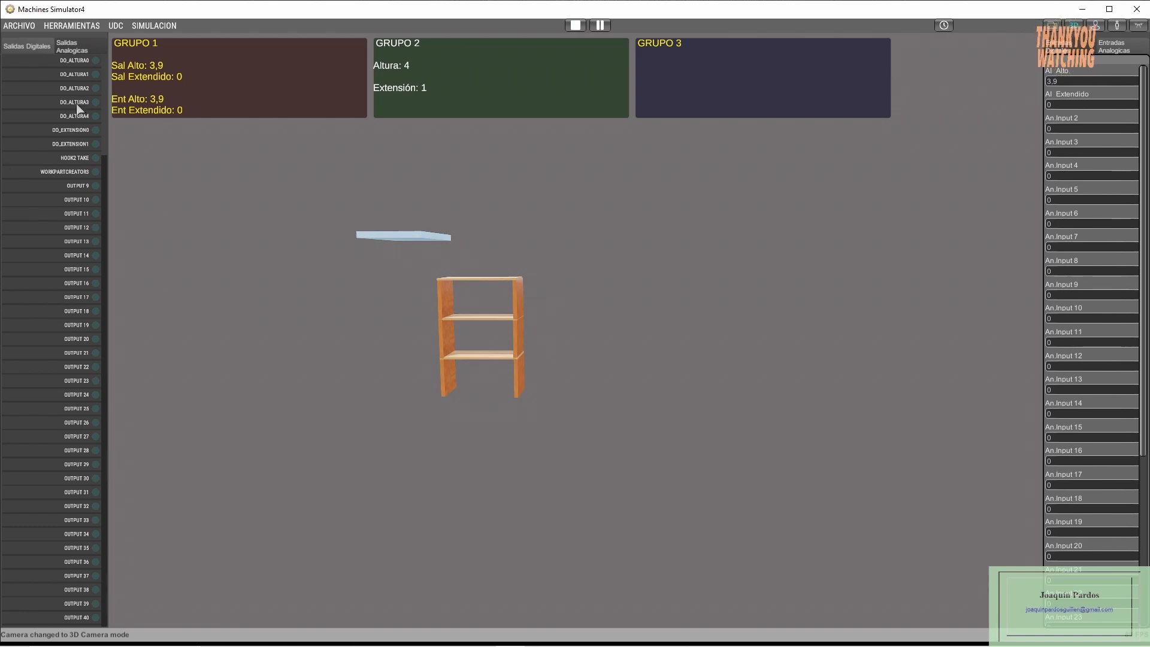
pyautogui.click(81, 75)
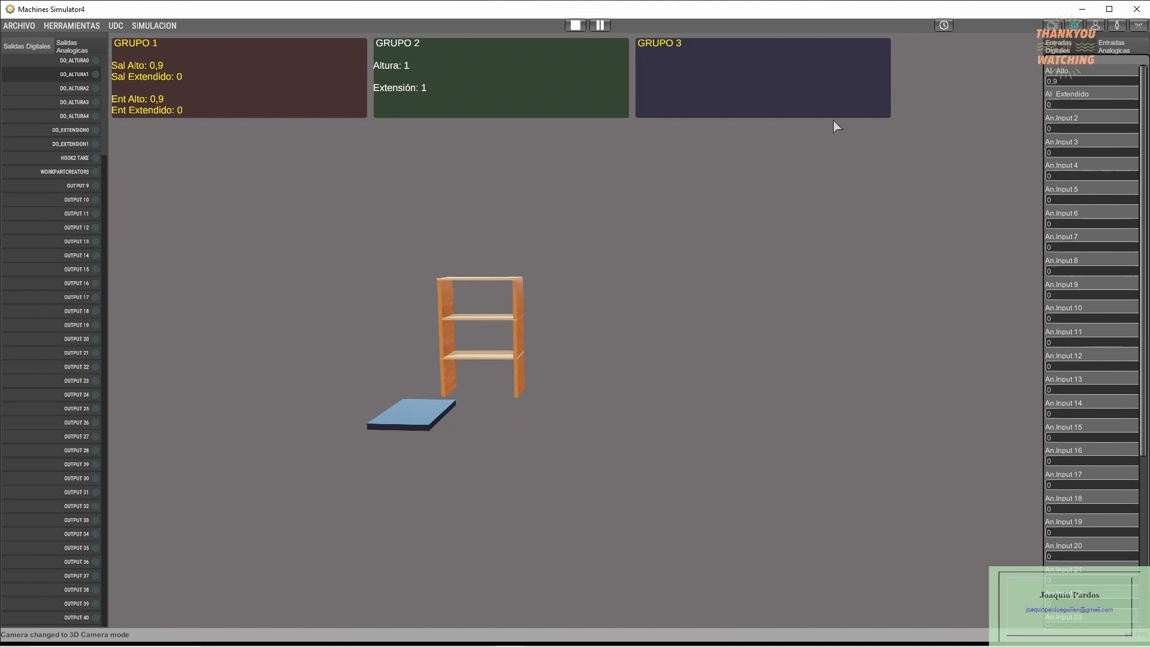
pyautogui.click(77, 130)
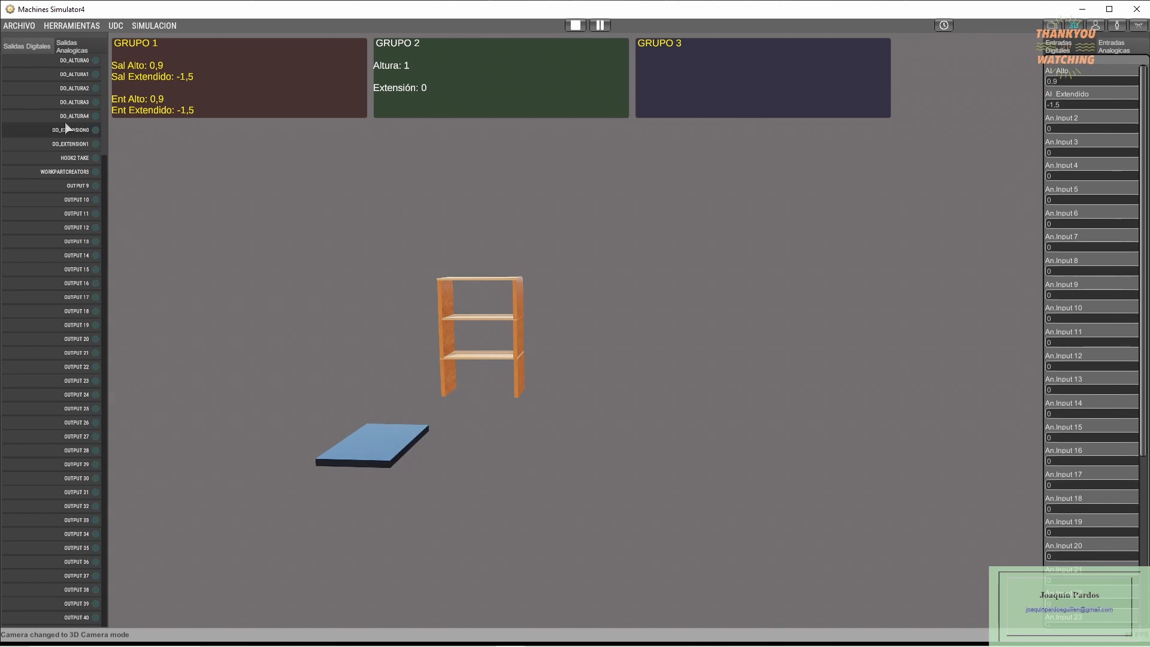
pyautogui.click(70, 144)
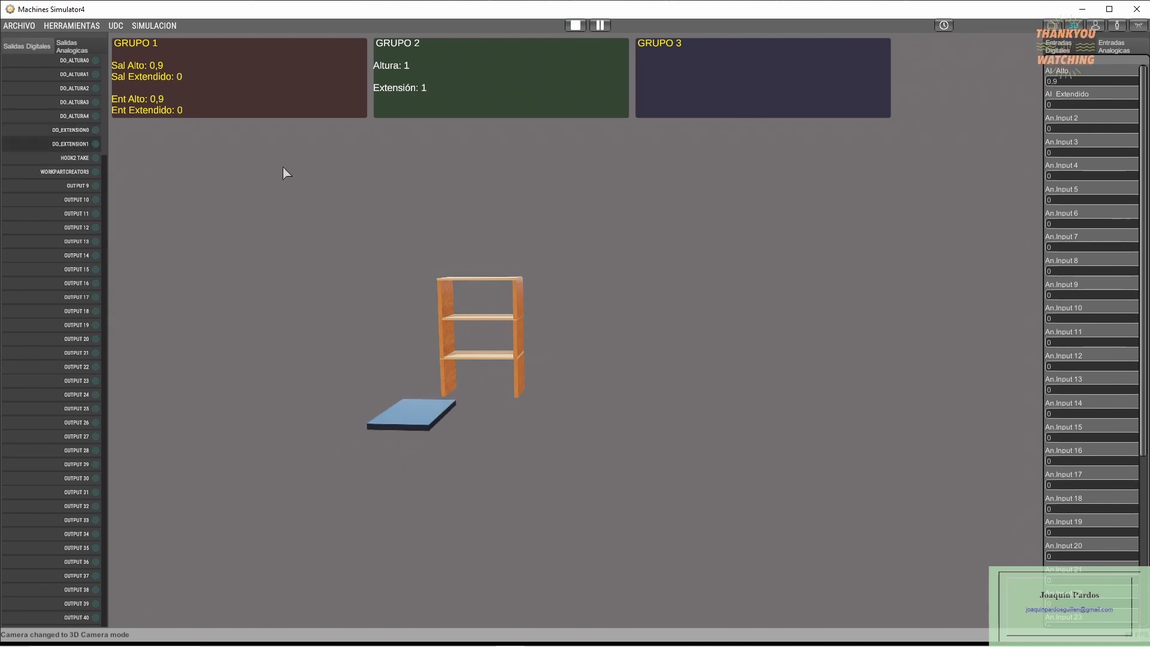
# - Switch back to the digital inputs and create a shelving part over the elevator with the work part creator output
pyautogui.click(1057, 46)
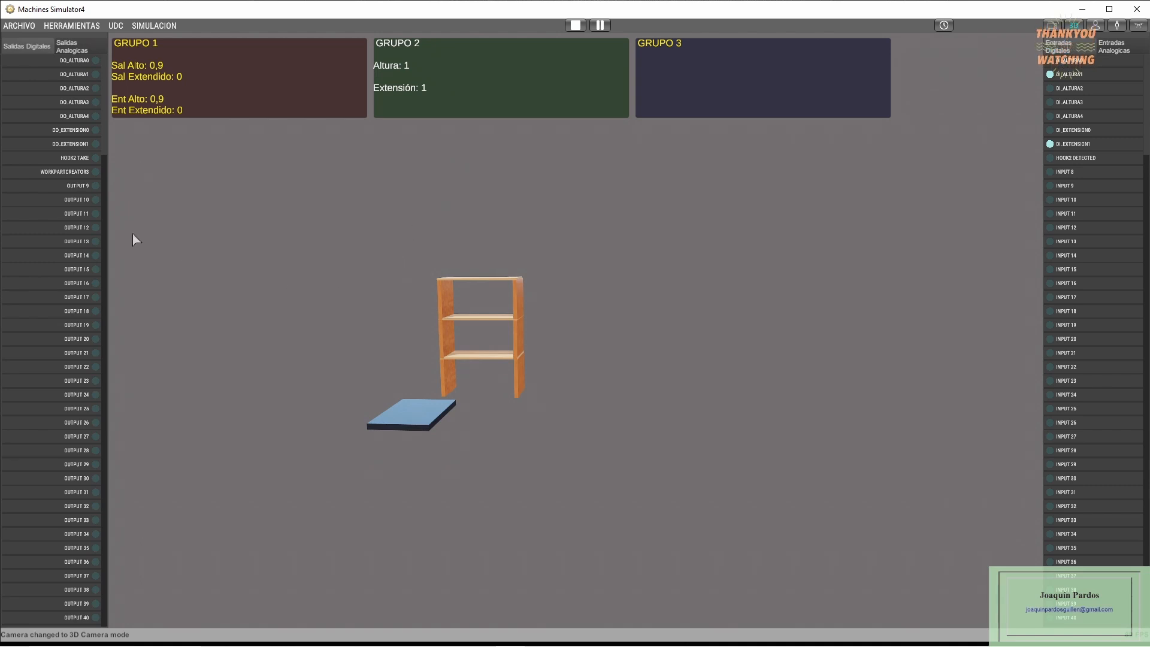
pyautogui.click(66, 172)
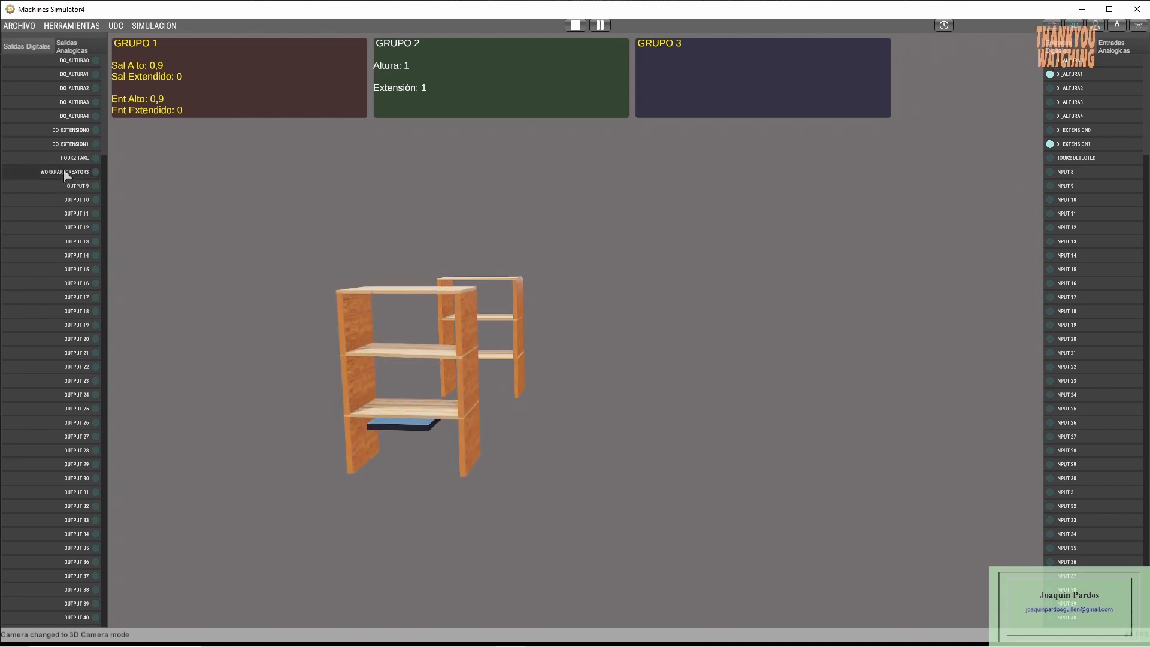
# - Raise the elevator carrying the shelving part from height 1 to height 2 and activate the HOOK2 TAKE output
pyautogui.click(76, 75)
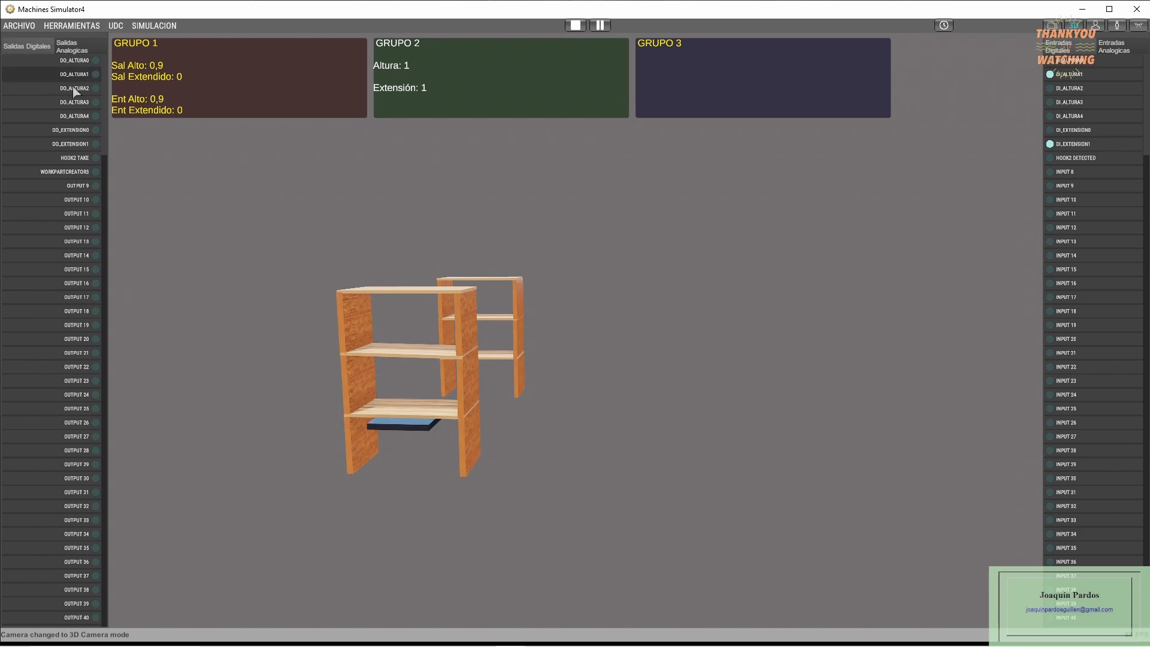
pyautogui.click(72, 91)
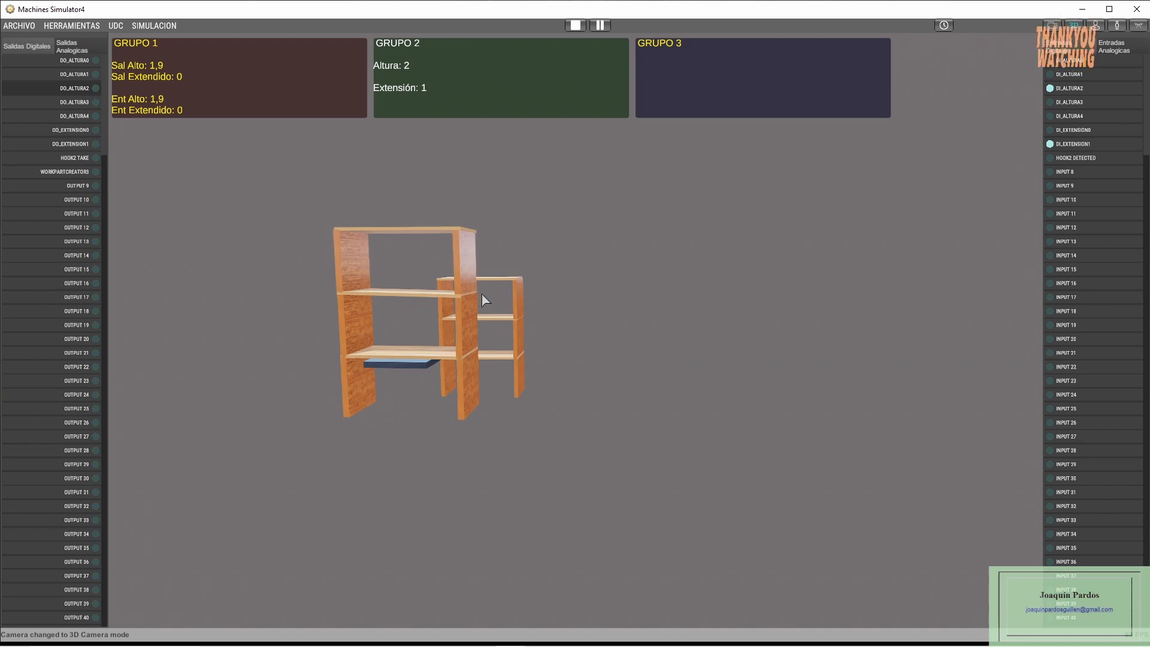
pyautogui.click(72, 159)
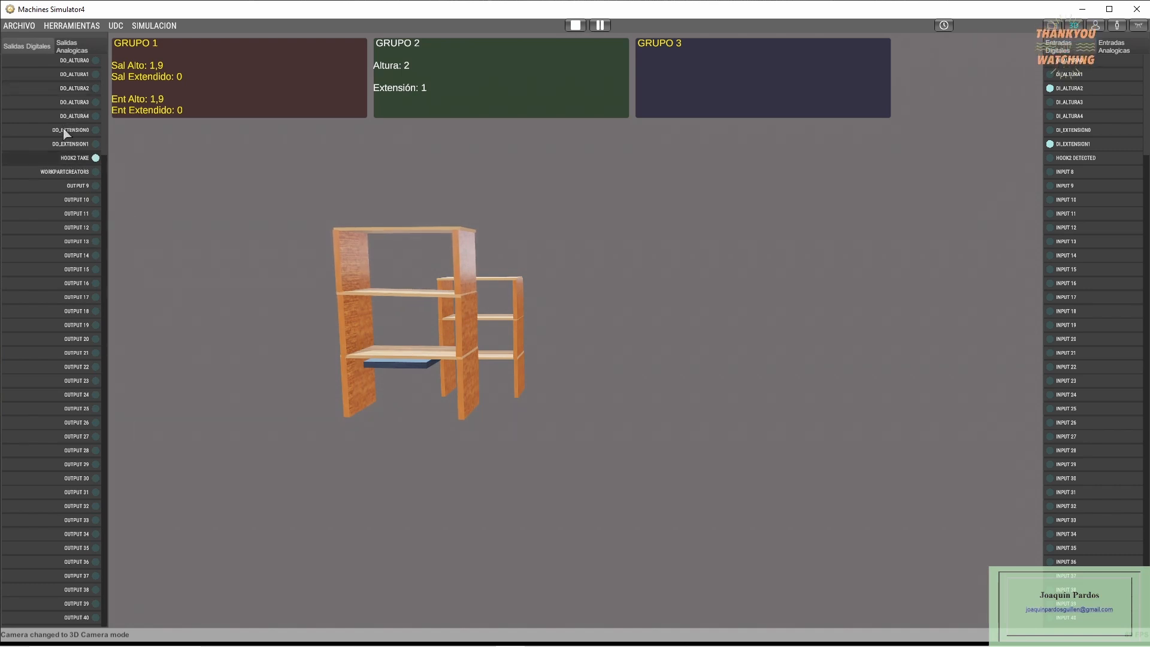
# - Move the shelving at height 2 by triggering DO_EXTENSION0 and DO_EXTENSION1, repeating the extension cycle twice
pyautogui.click(67, 131)
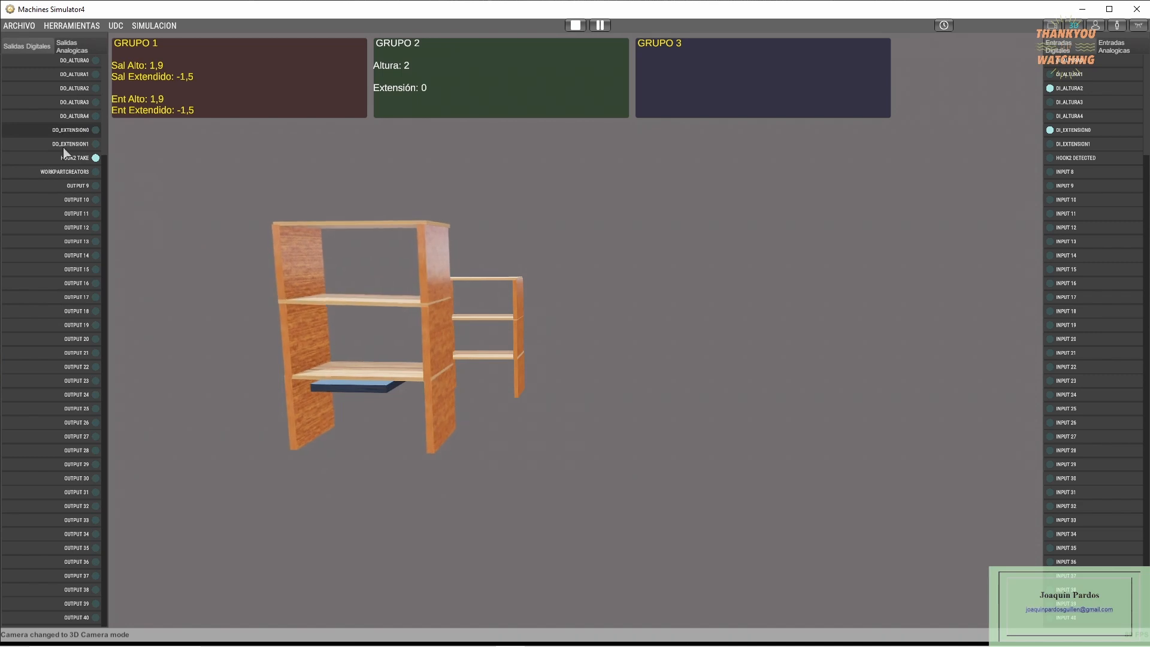
pyautogui.click(65, 146)
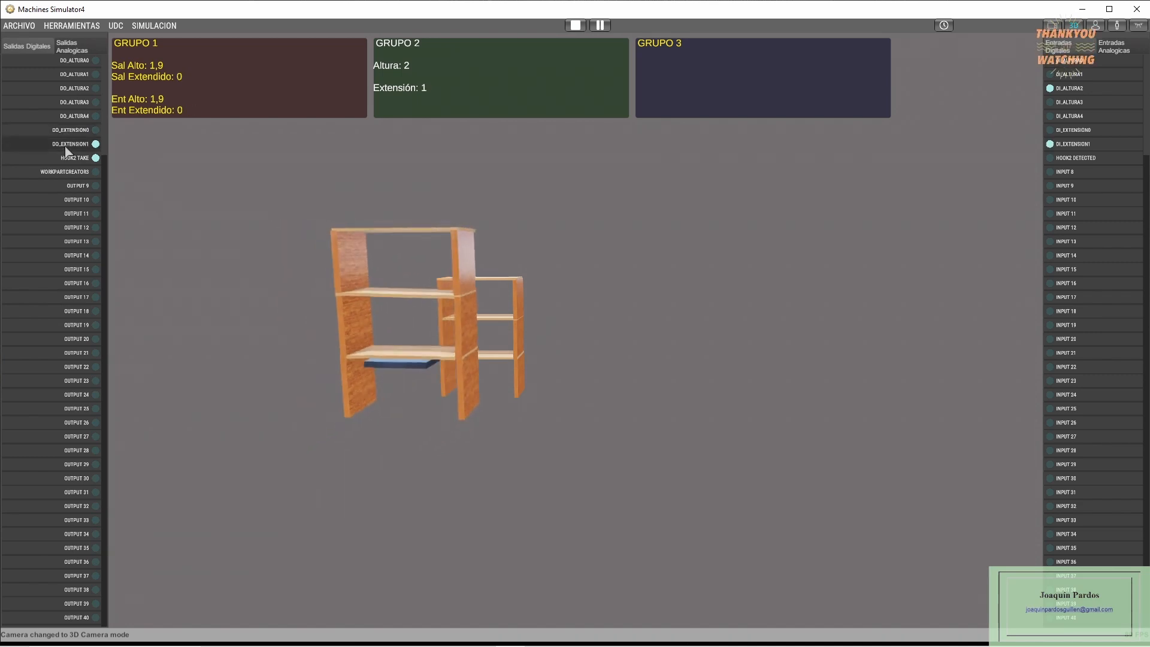
pyautogui.click(75, 133)
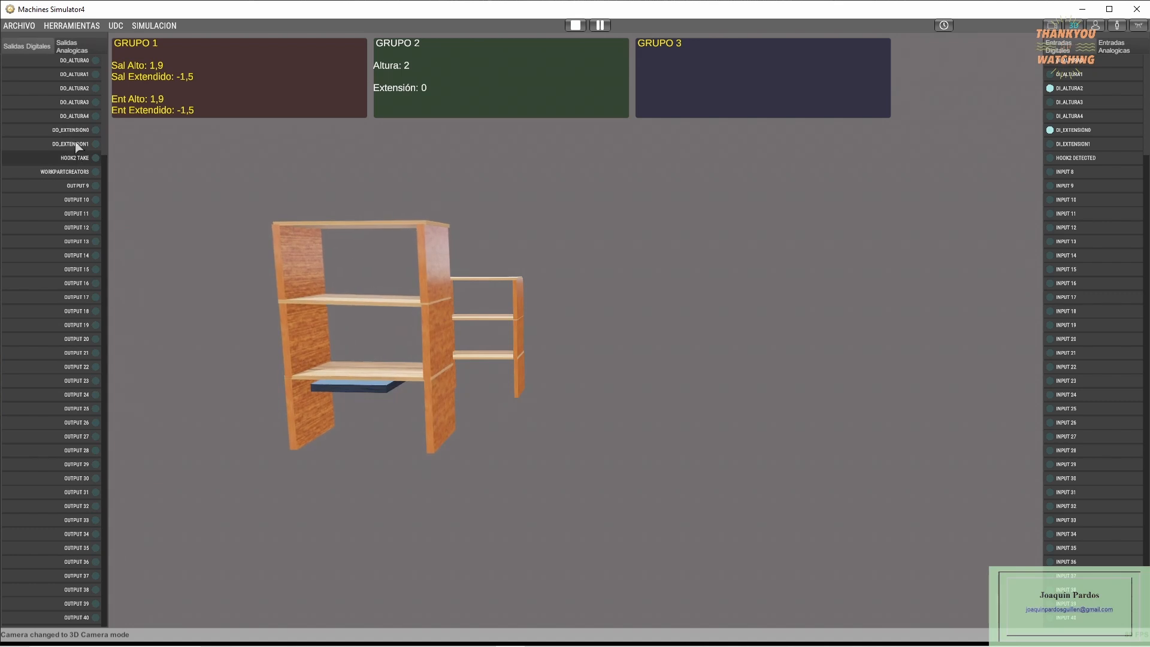
pyautogui.click(76, 145)
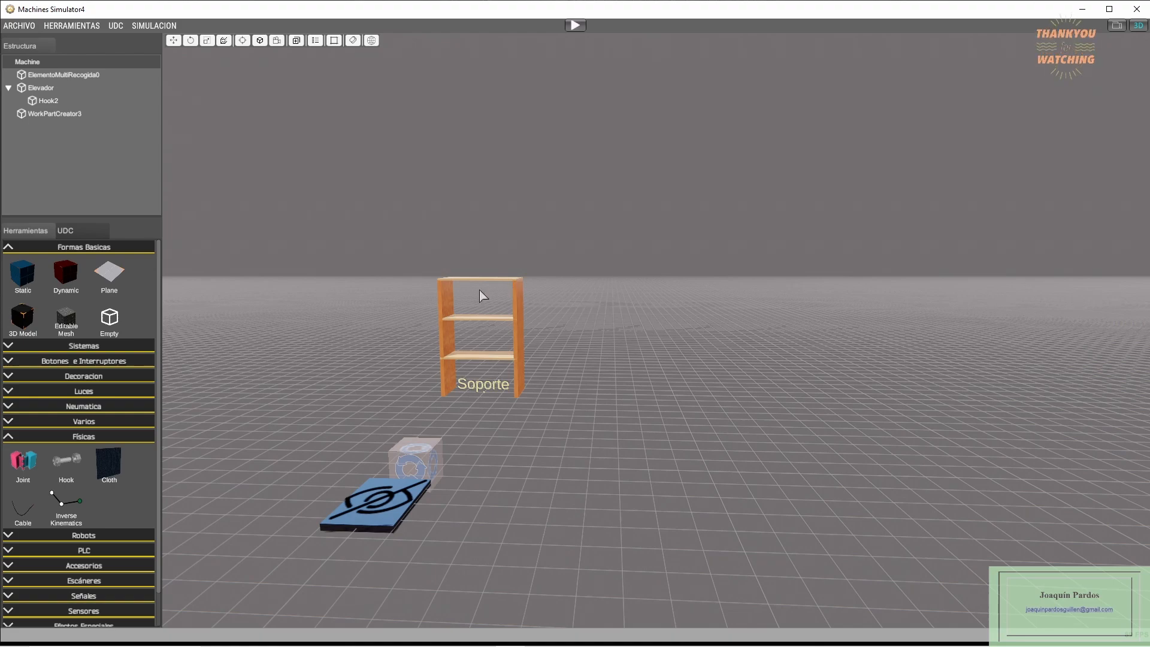
pyautogui.scroll(3, 487, 322)
pyautogui.moveTo(484, 325); pyautogui.dragTo(521, 349, button='middle')
pyautogui.scroll(2, 516, 340)
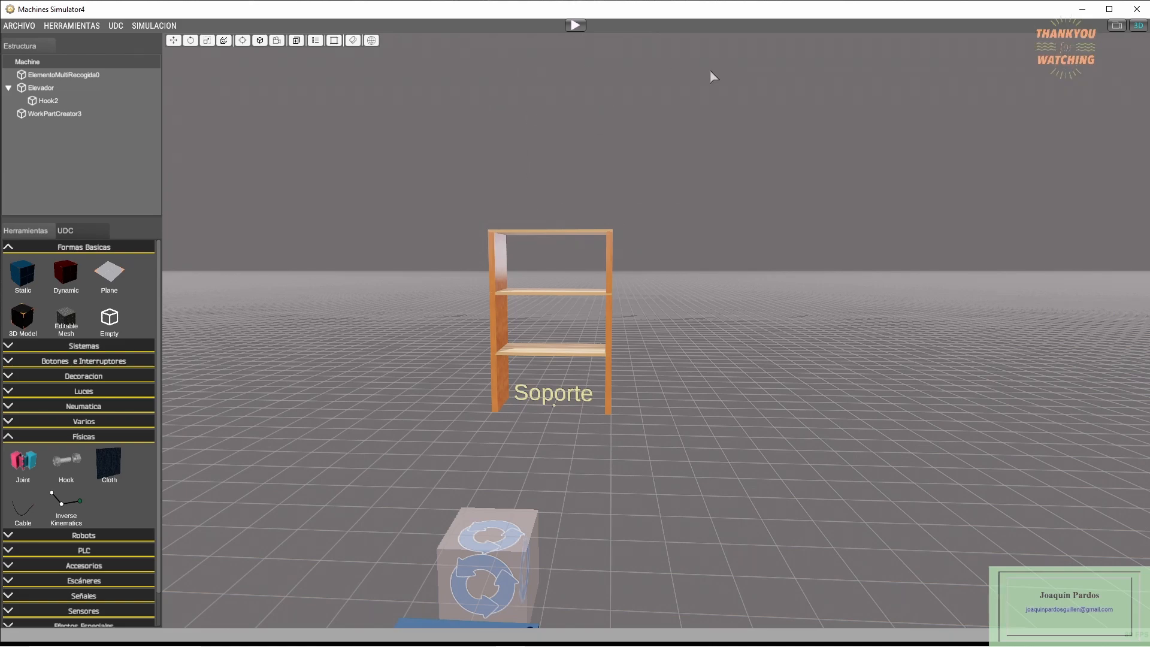
pyautogui.scroll(-3, 541, 370)
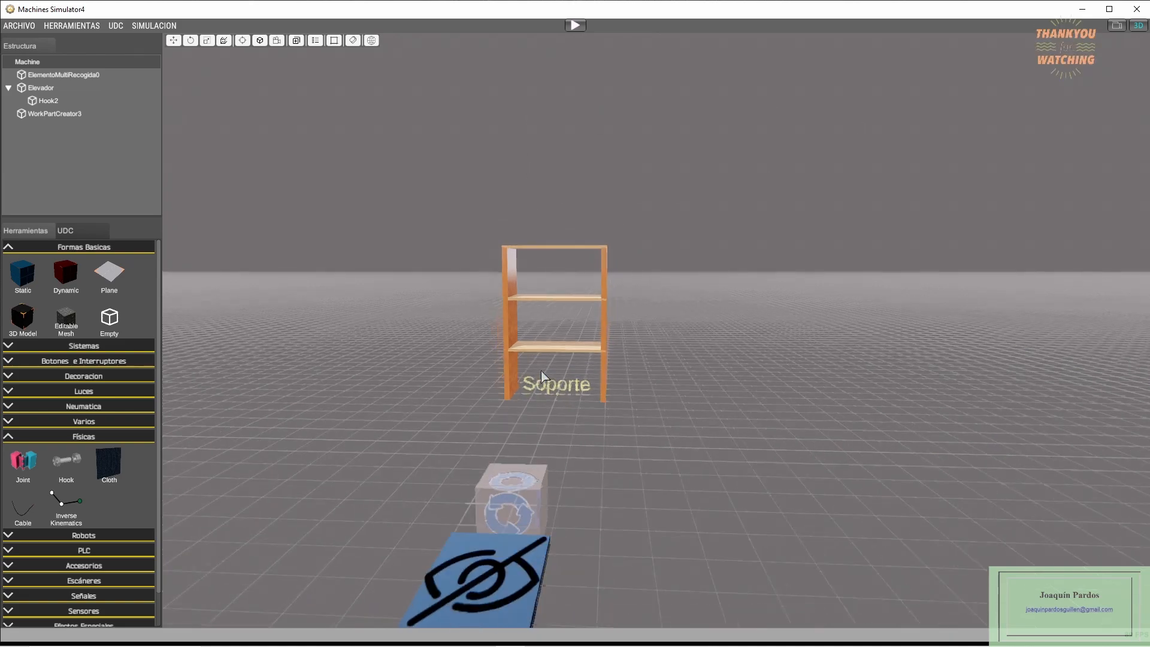
pyautogui.moveTo(573, 379); pyautogui.dragTo(466, 405, button='right')
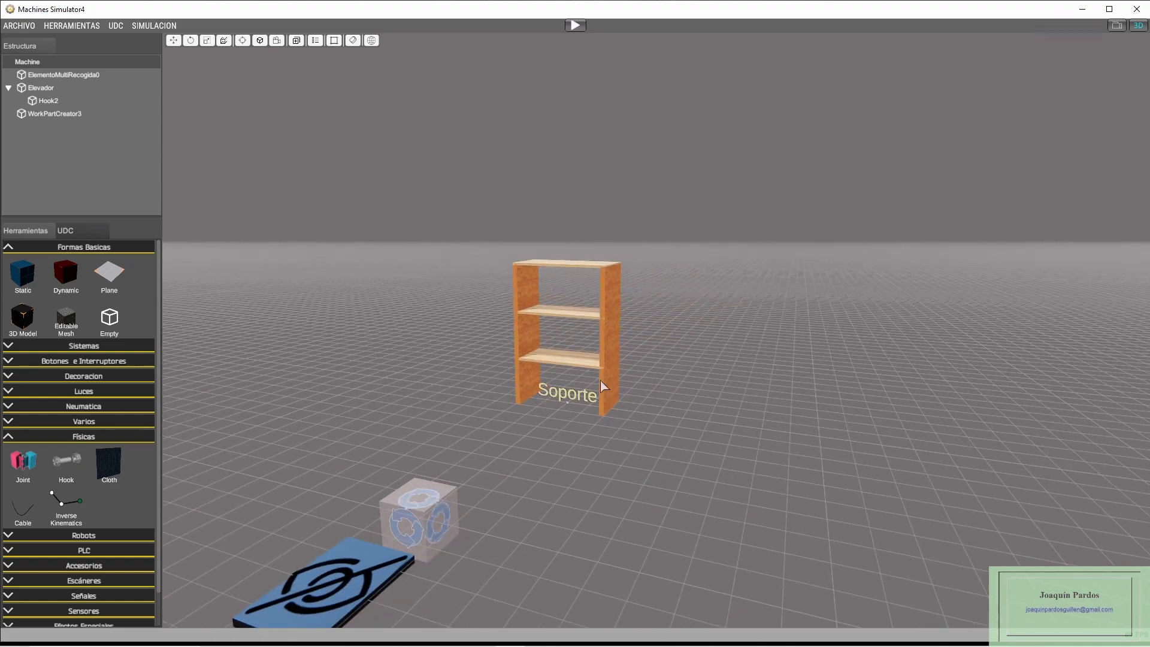
pyautogui.scroll(1, 595, 387)
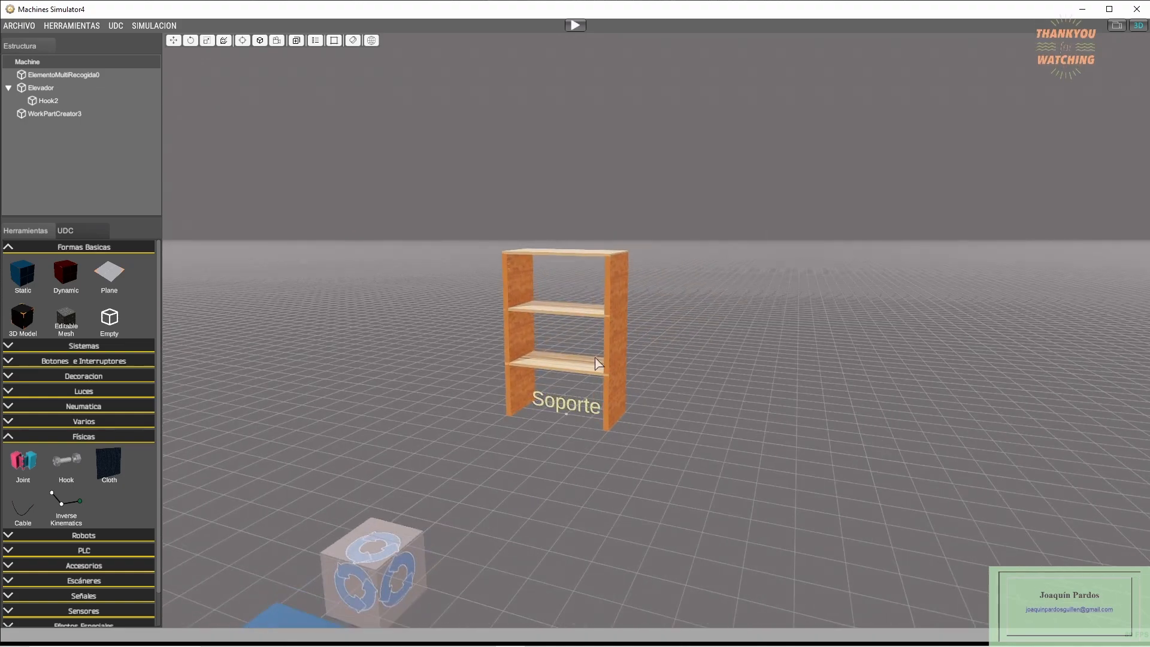